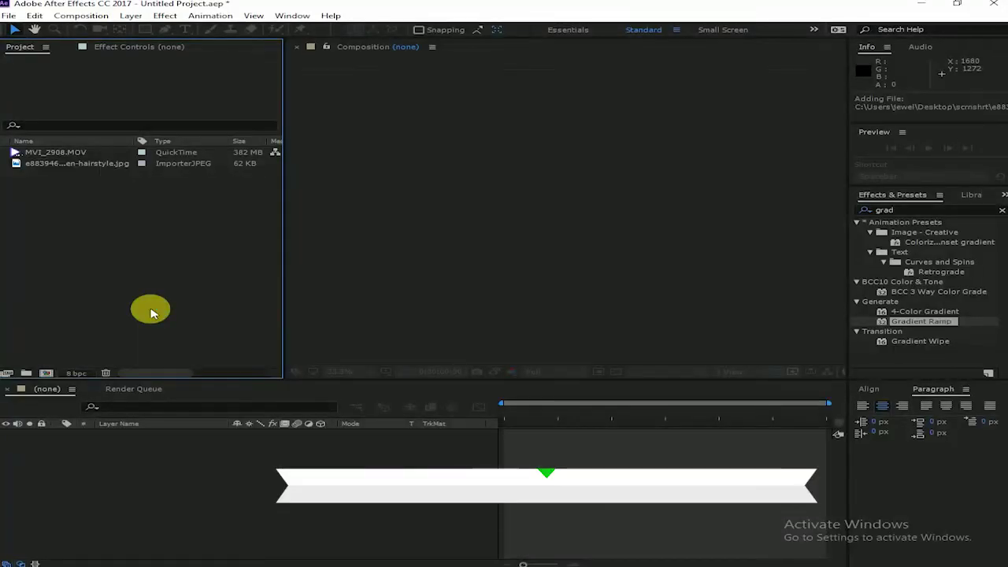
- Create the Main composition with the HDV/HDTV 720 25 preset (1280×720, 25 fps), lasting 0:07:04:00
key("ctrl+n")
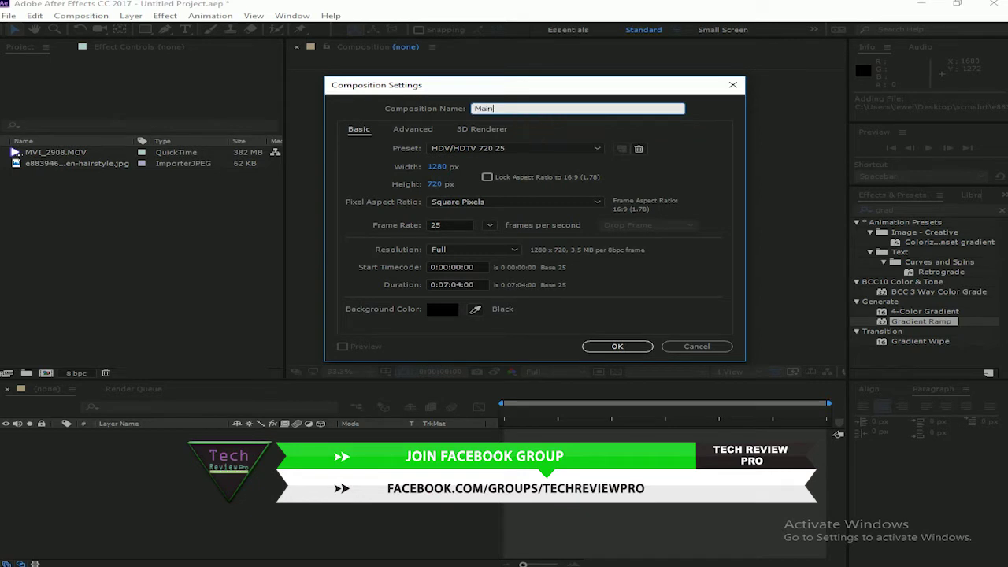
key("Return")
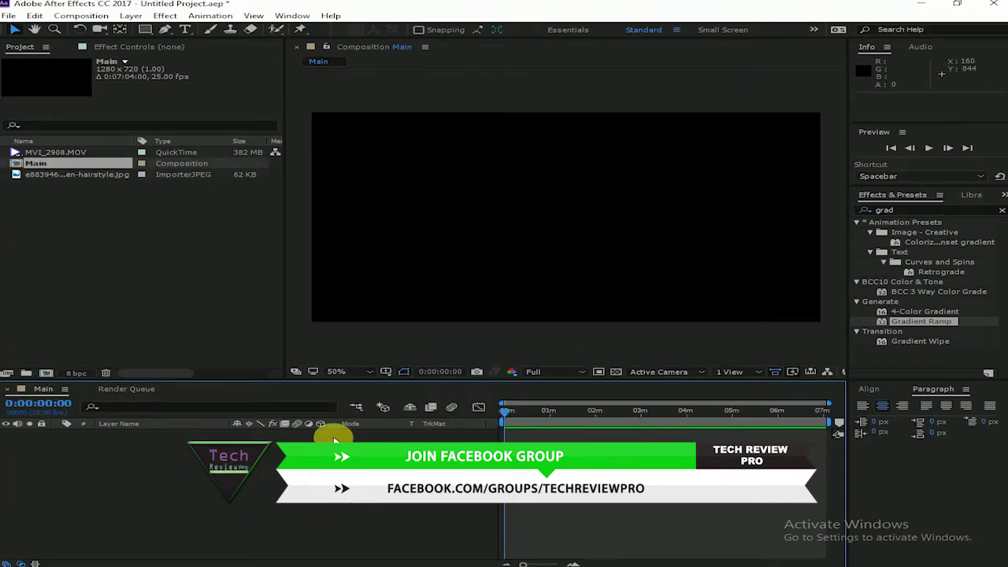
left_click(222, 308)
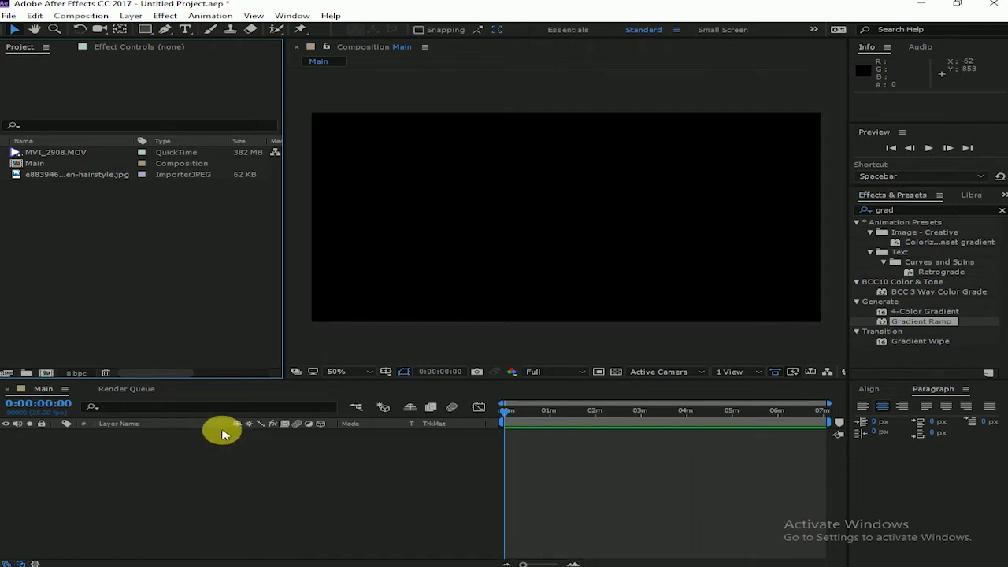
left_click(243, 479)
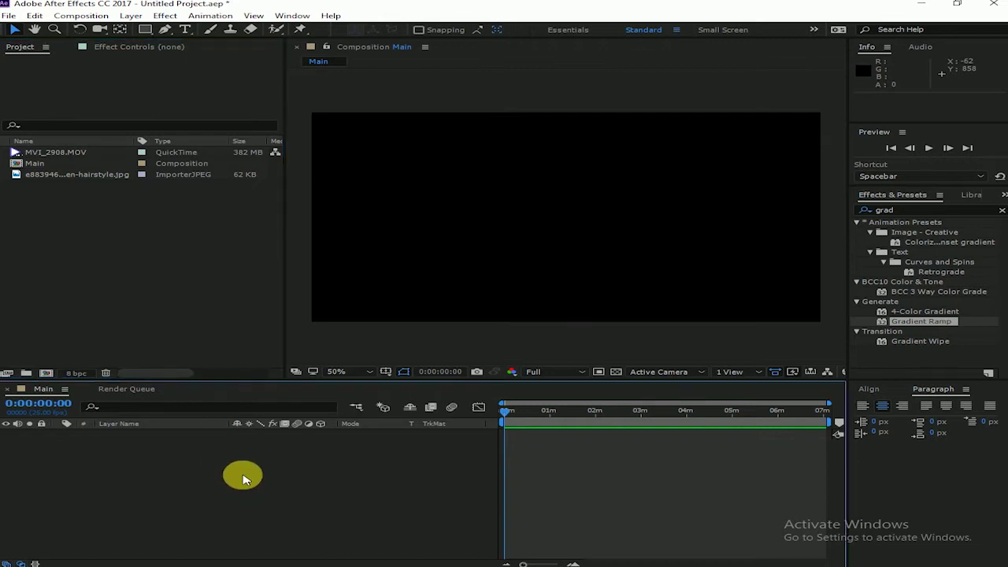
- Add a full-frame 1280×720 solid coloured royal blue, named Royal Blue Solid 1
key("ctrl+y")
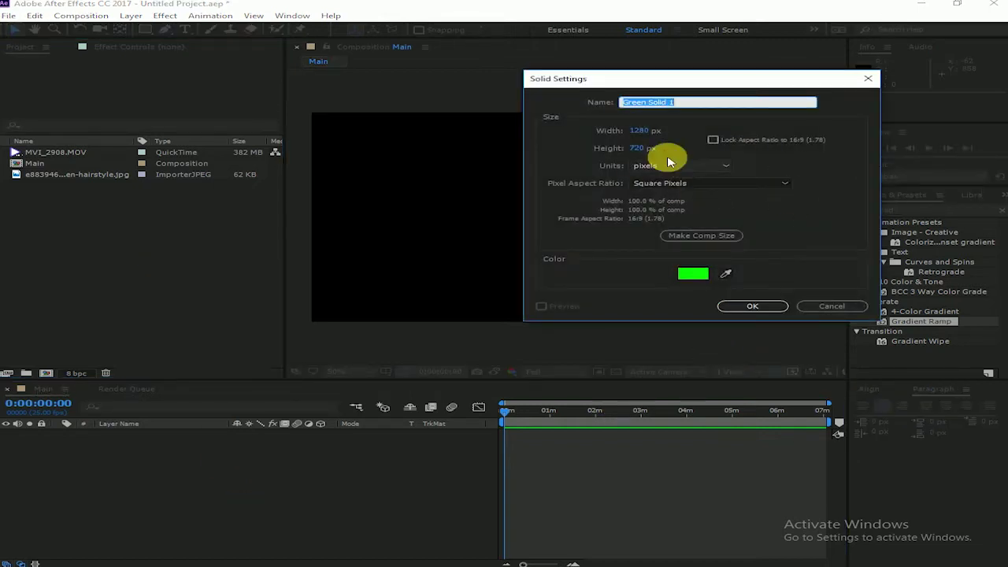
left_click_drag(663, 81, 622, 89)
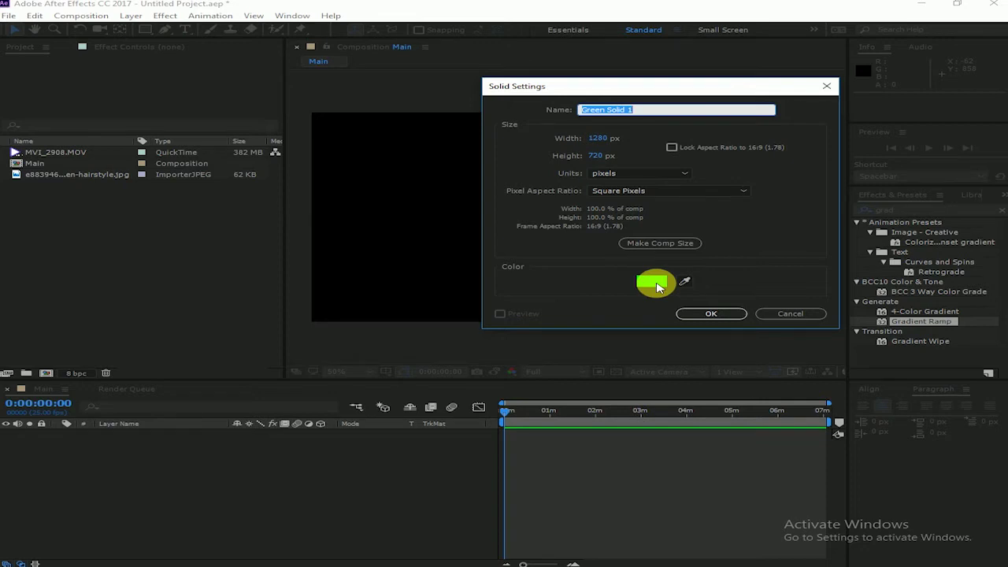
left_click(657, 290)
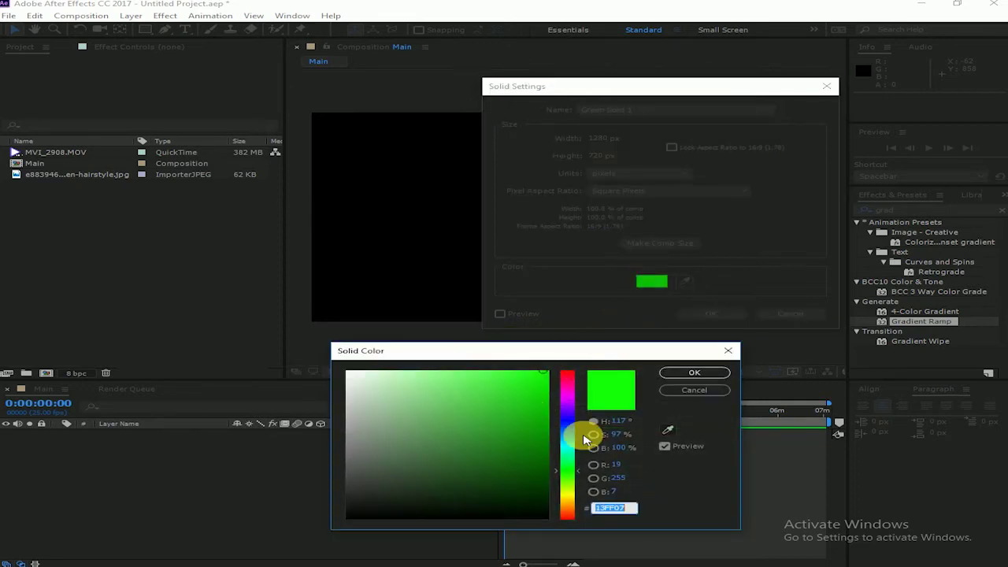
left_click_drag(378, 508, 335, 534)
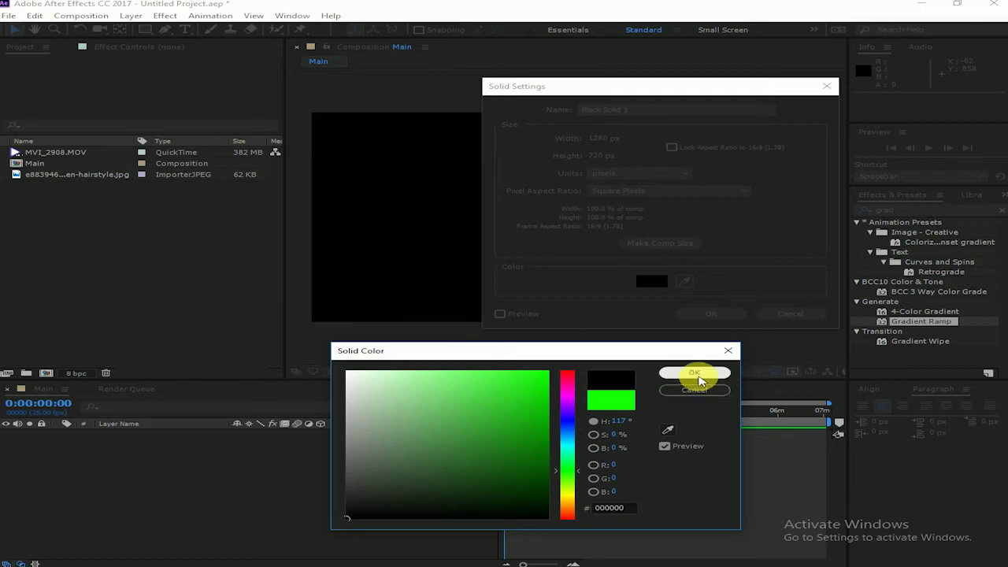
left_click(370, 446)
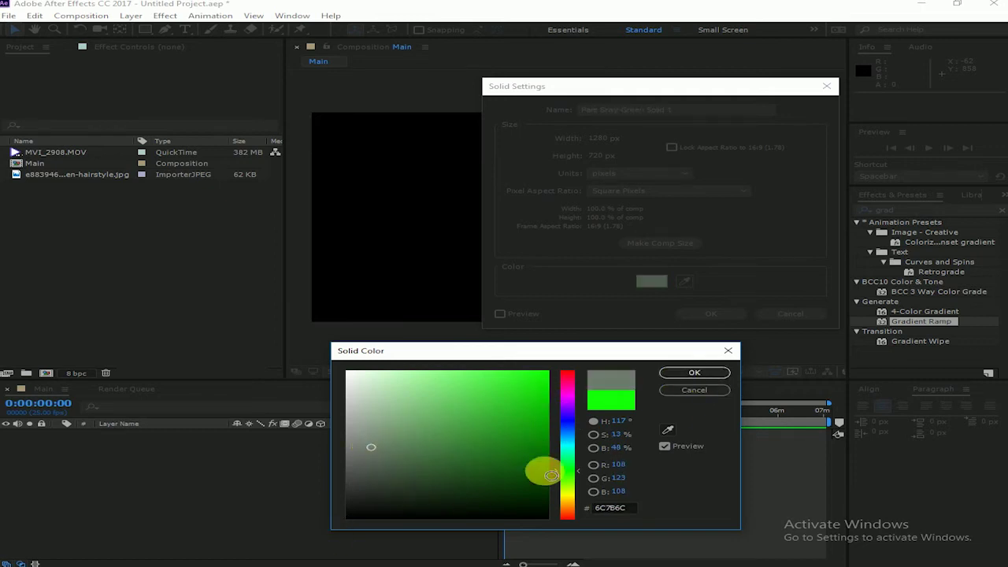
mouse_move(568, 431)
left_mouse_down()
mouse_move(555, 408)
mouse_move(564, 403)
left_mouse_up()
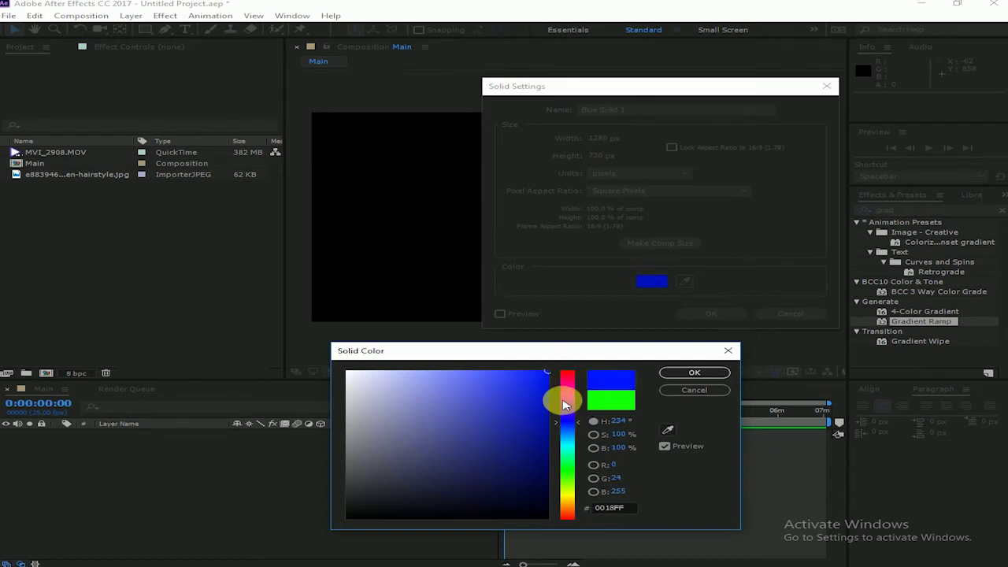
left_click_drag(561, 438, 565, 432)
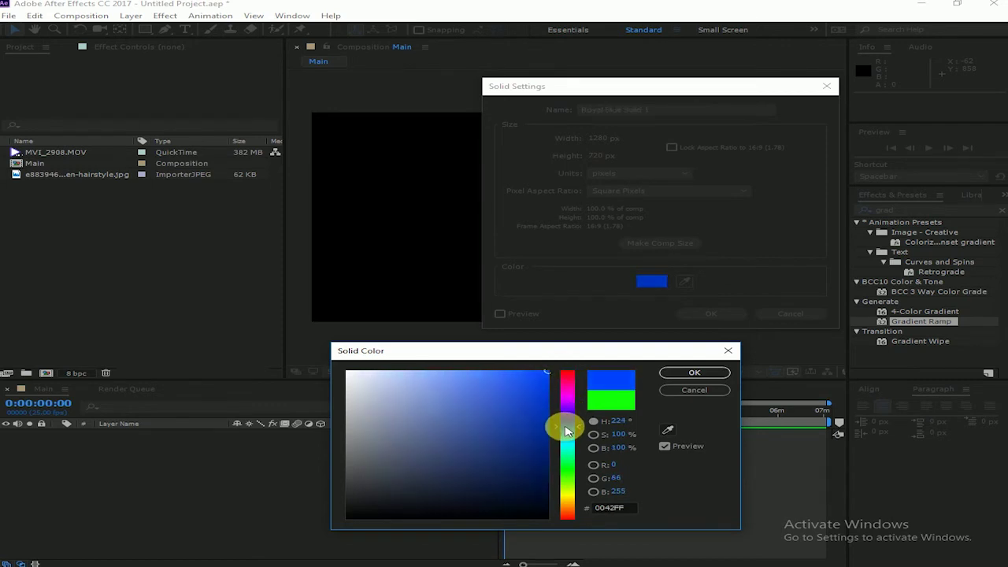
left_click(693, 372)
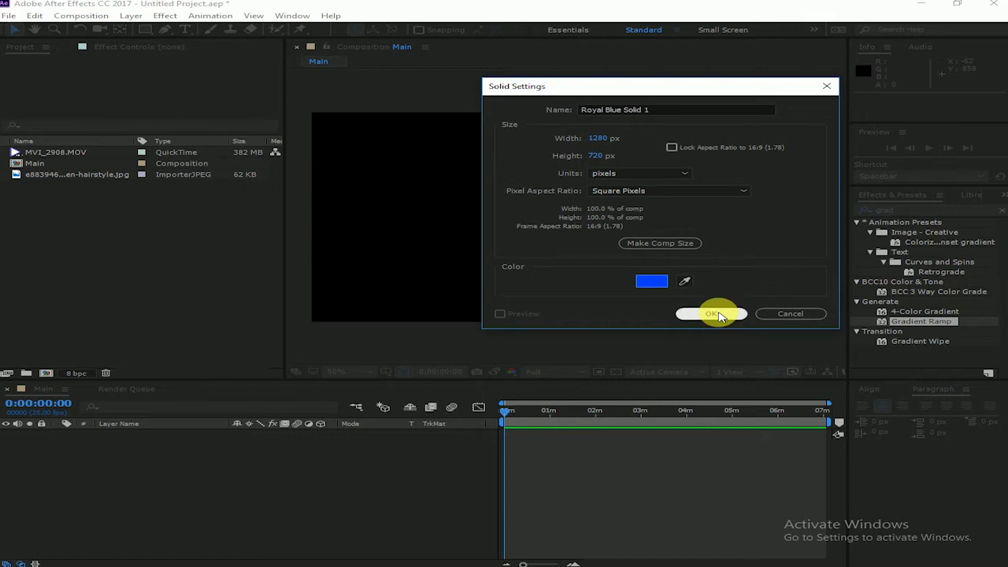
left_click(718, 315)
left_click(254, 456)
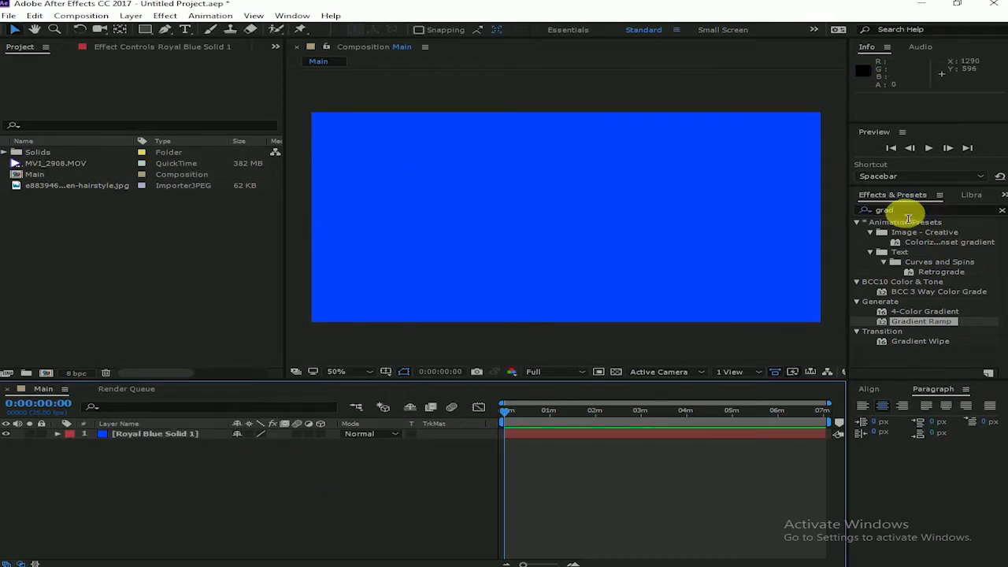
- Search 'noise' in Effects & Presets and apply Fractal Noise to the blue solid
key("BackSpace")
key("BackSpace")
key("BackSpace")
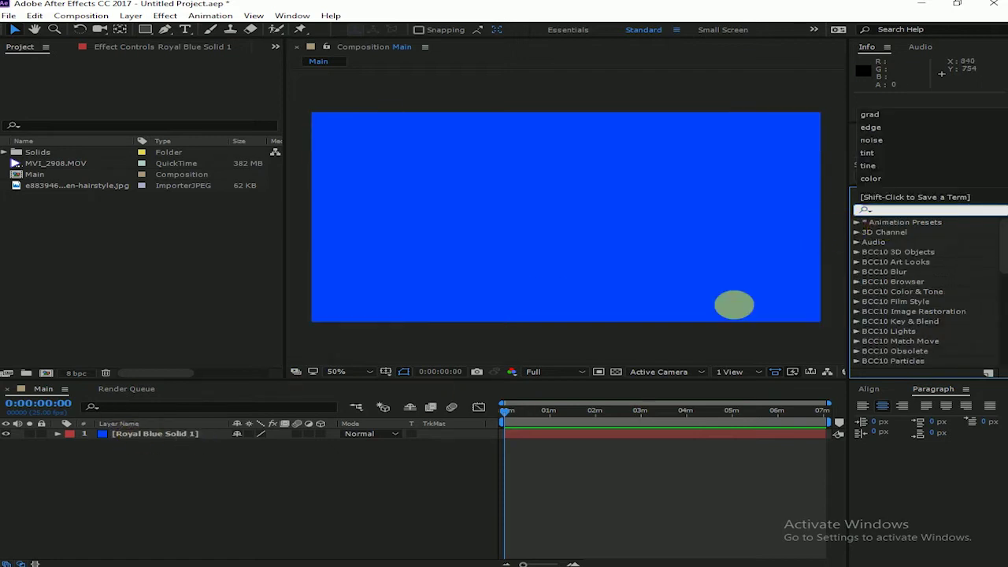
type("noise")
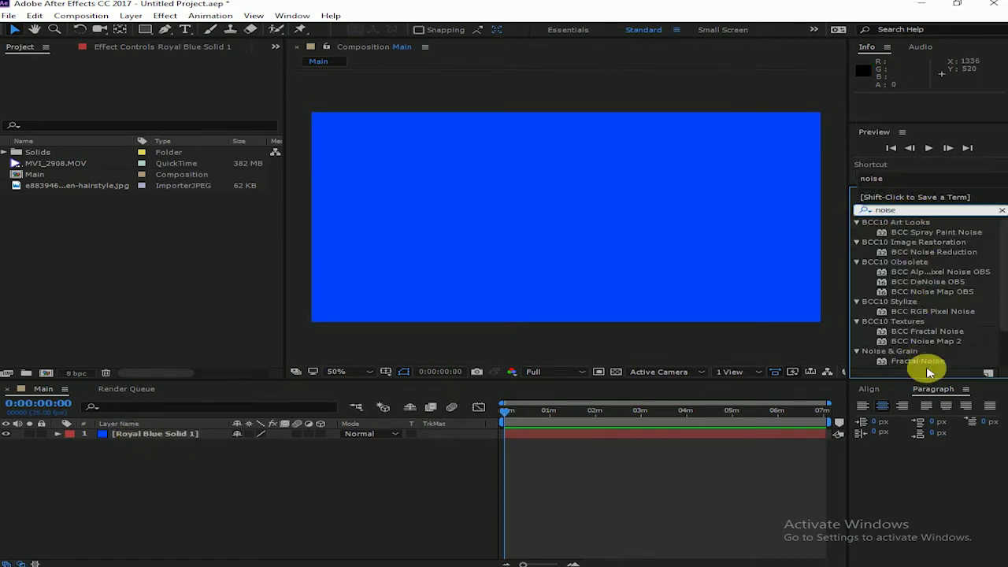
mouse_move(917, 360)
left_mouse_down()
mouse_move(382, 437)
mouse_move(202, 434)
left_mouse_up()
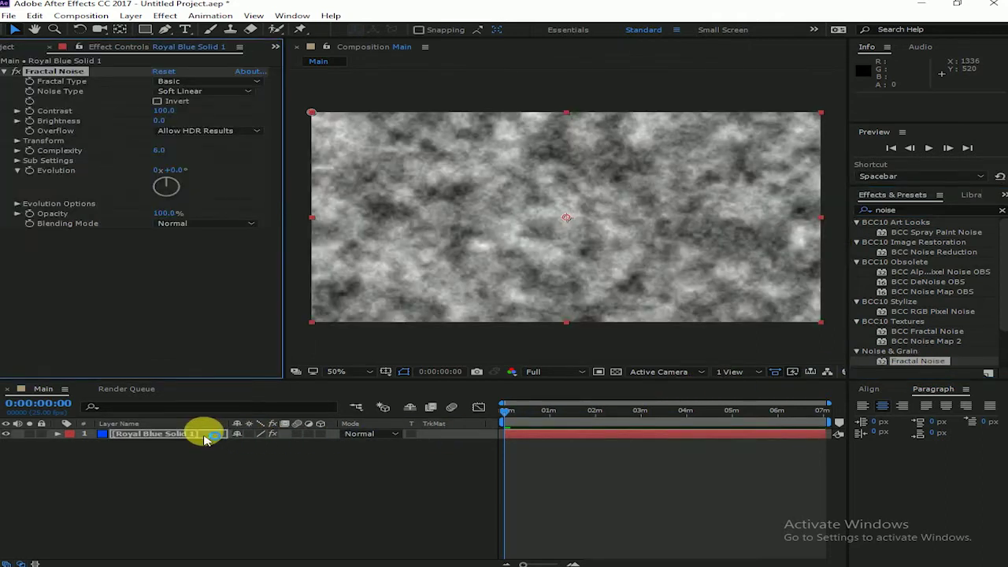
left_click(323, 461)
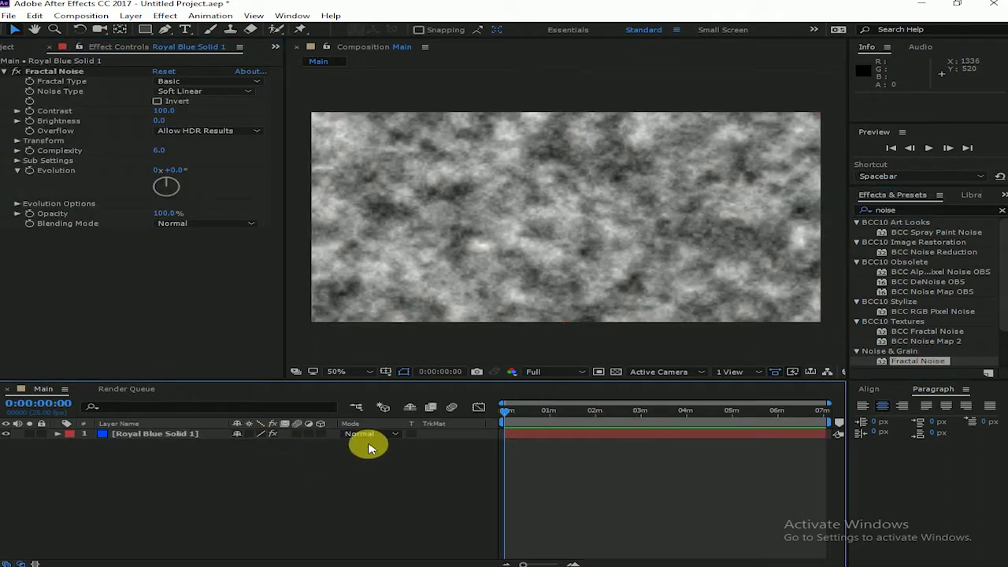
- Search 'edg' and apply Stylize > Find Edges to the blue solid
double_click(918, 210)
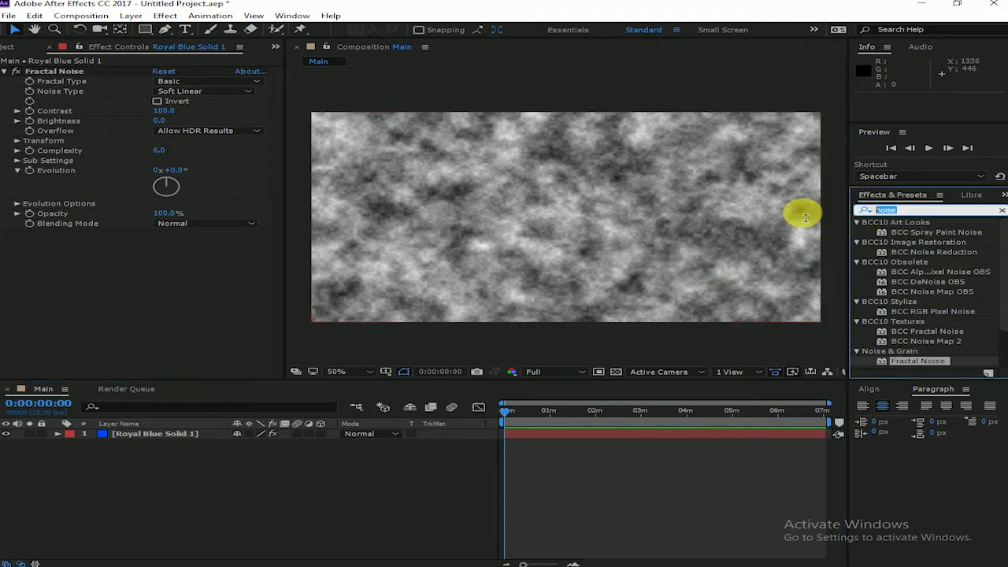
type("e")
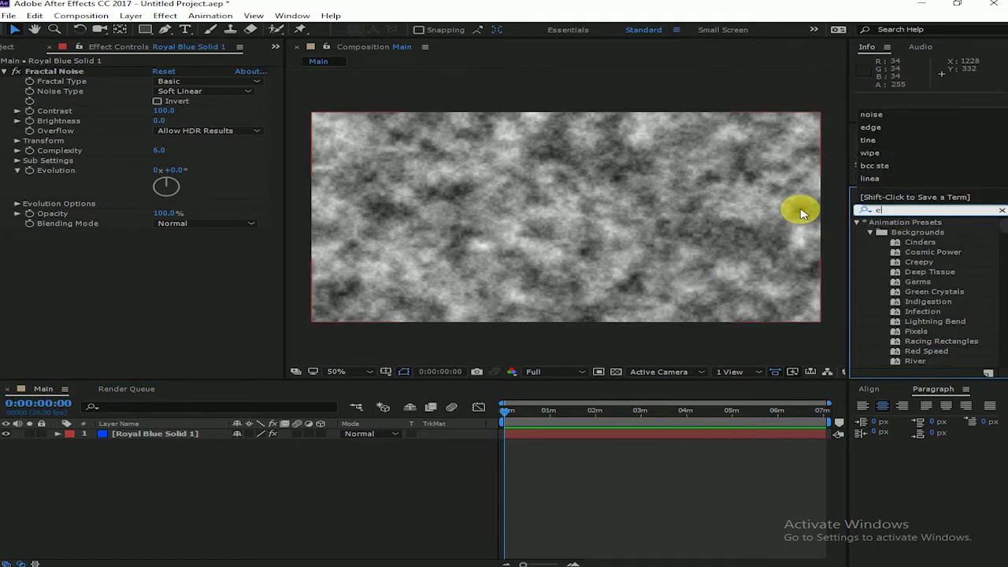
type("dg")
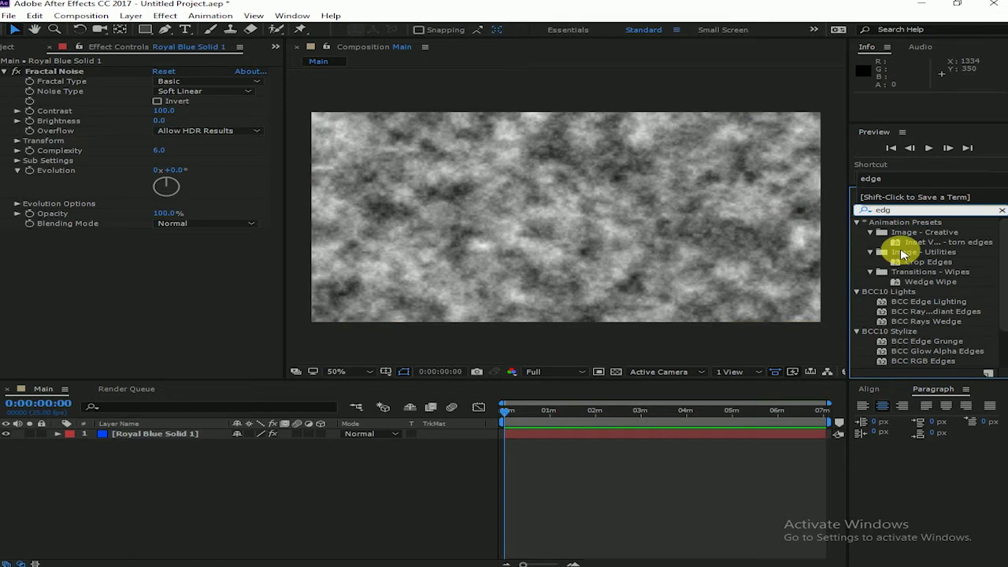
scroll(945, 306, "down", 3)
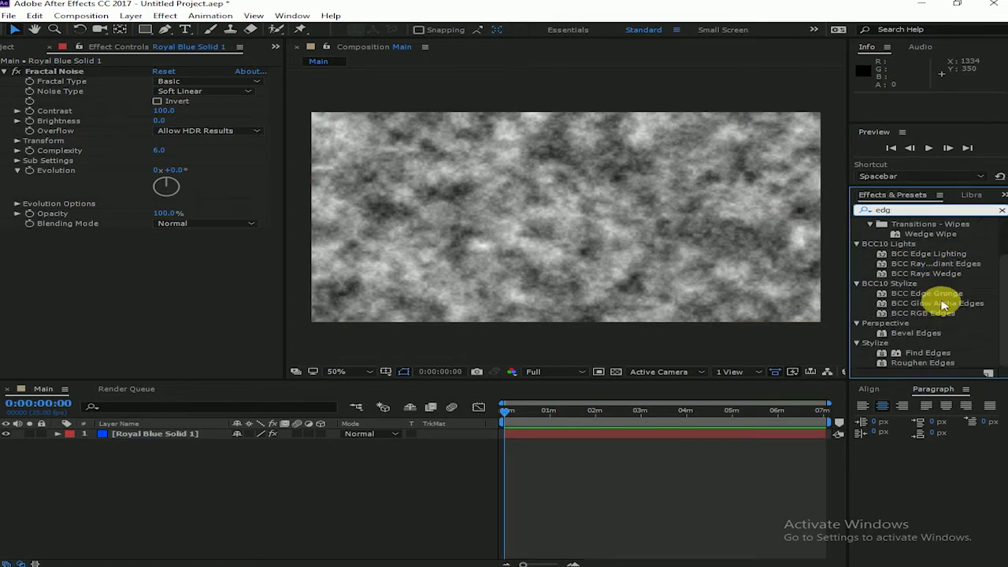
left_click_drag(927, 353, 160, 433)
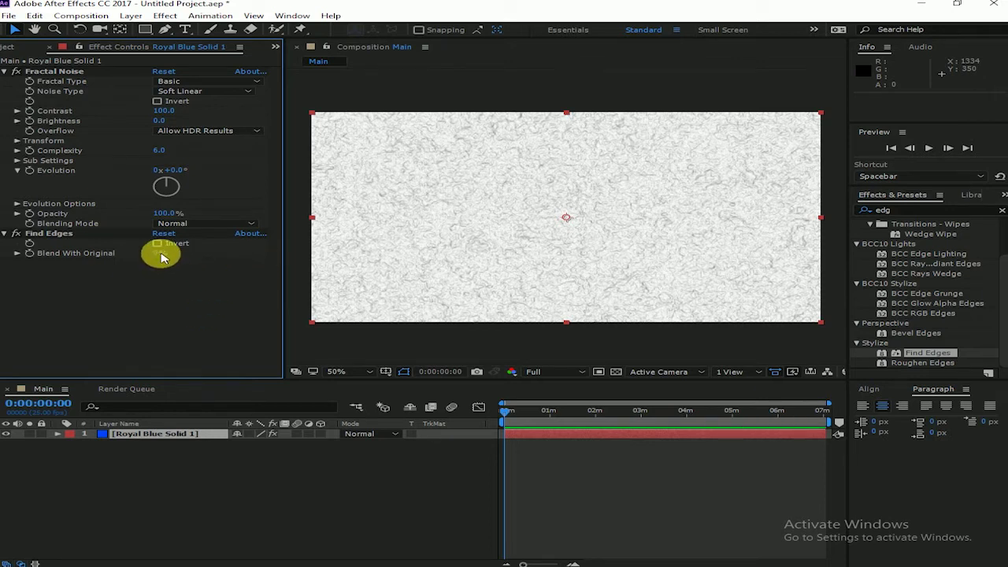
- Set Fractal Noise type to Block and Find Edges Blend With Original to 50%
left_click(204, 90)
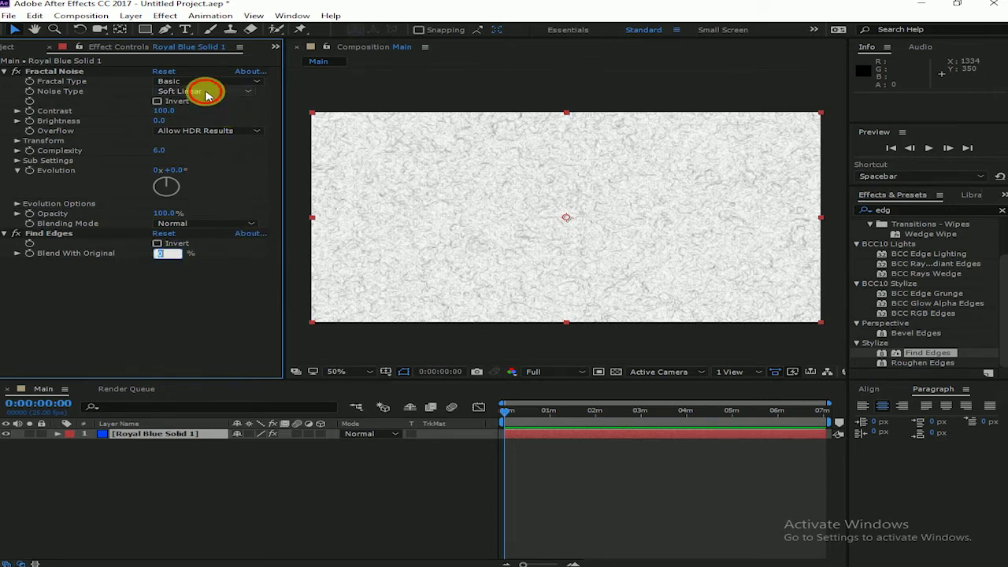
left_click(191, 104)
type("50")
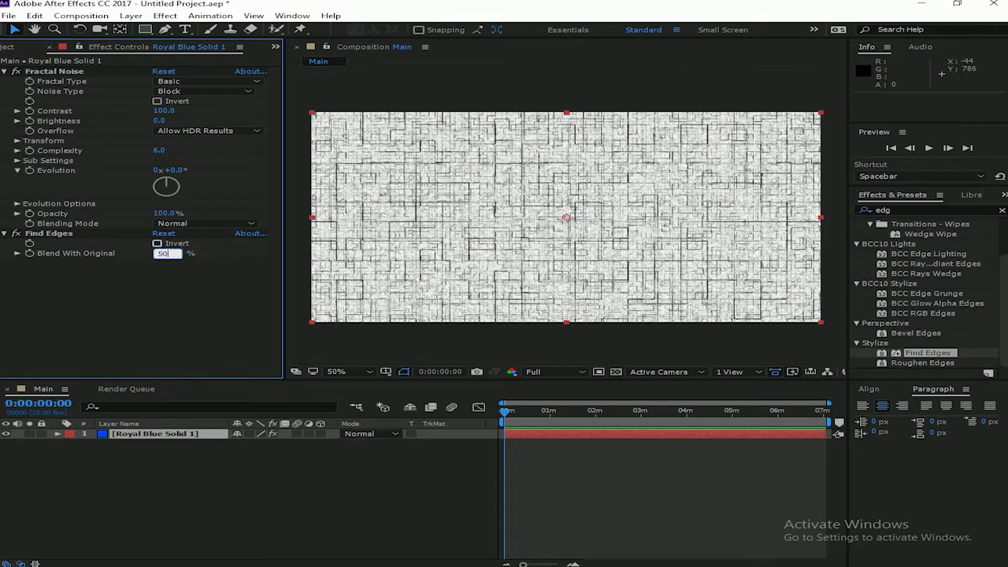
key("Return")
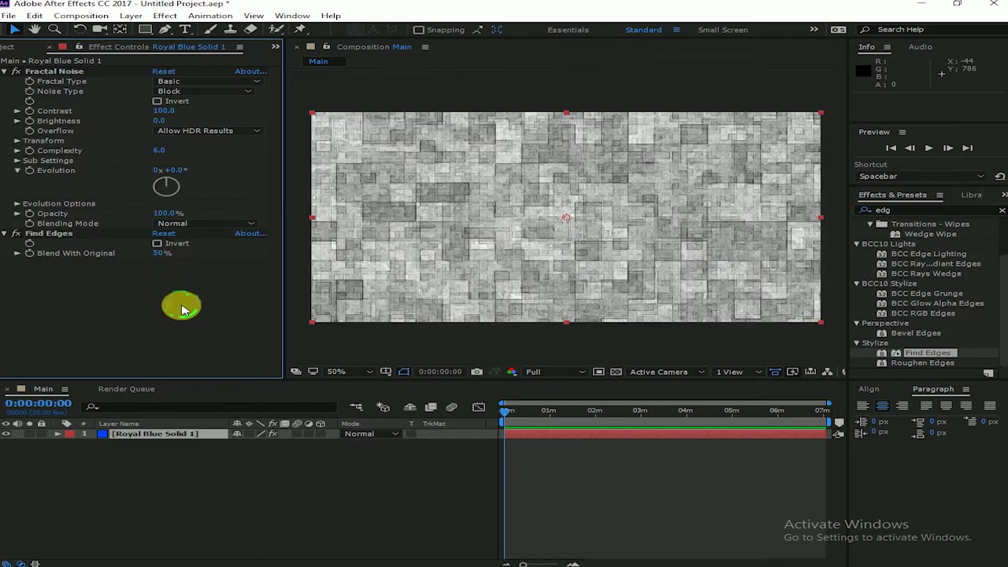
- Collapse both effects in Effect Controls and select the Royal Blue Solid 1 layer
left_click(308, 434)
left_click(308, 434)
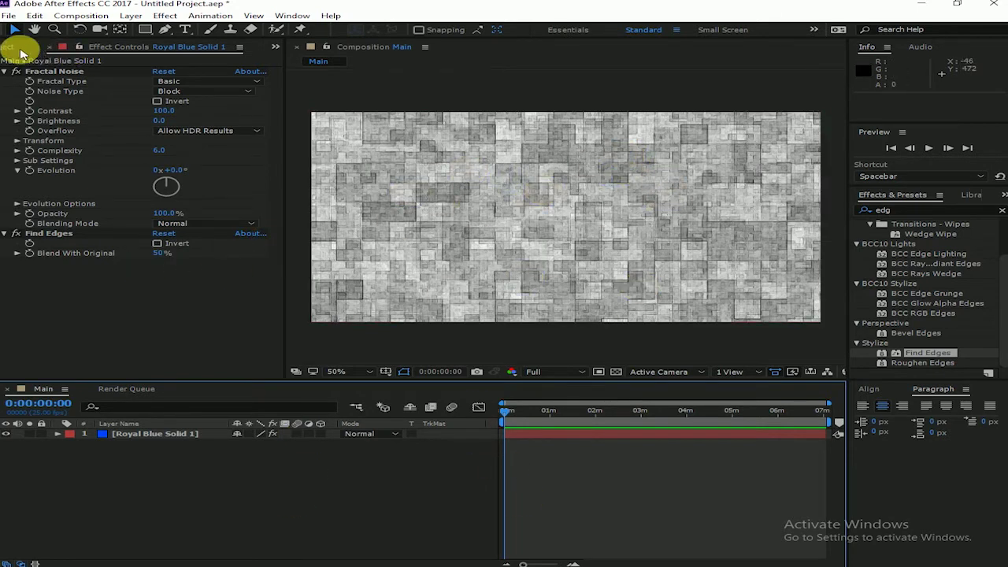
left_click(11, 71)
left_click(5, 82)
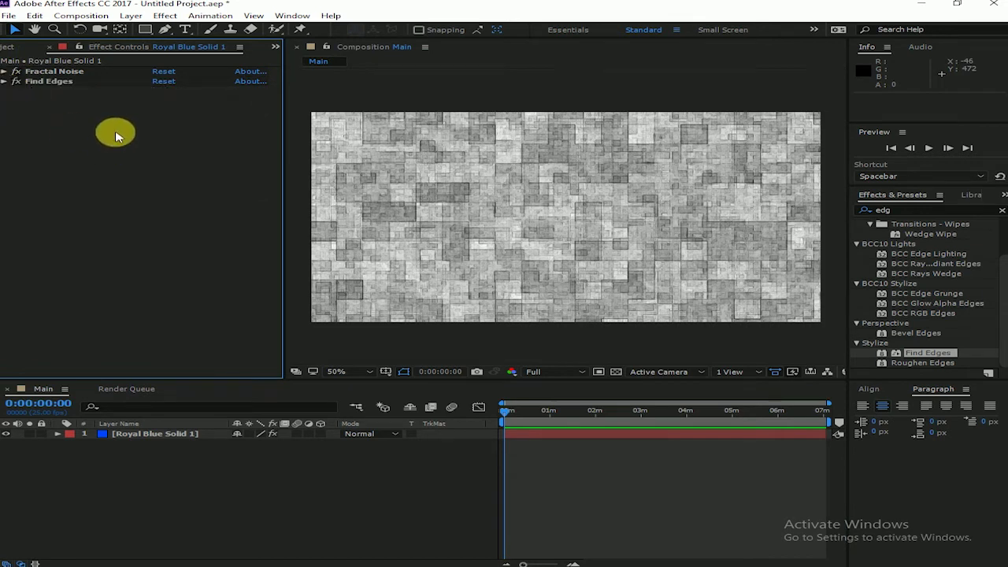
left_click(190, 437)
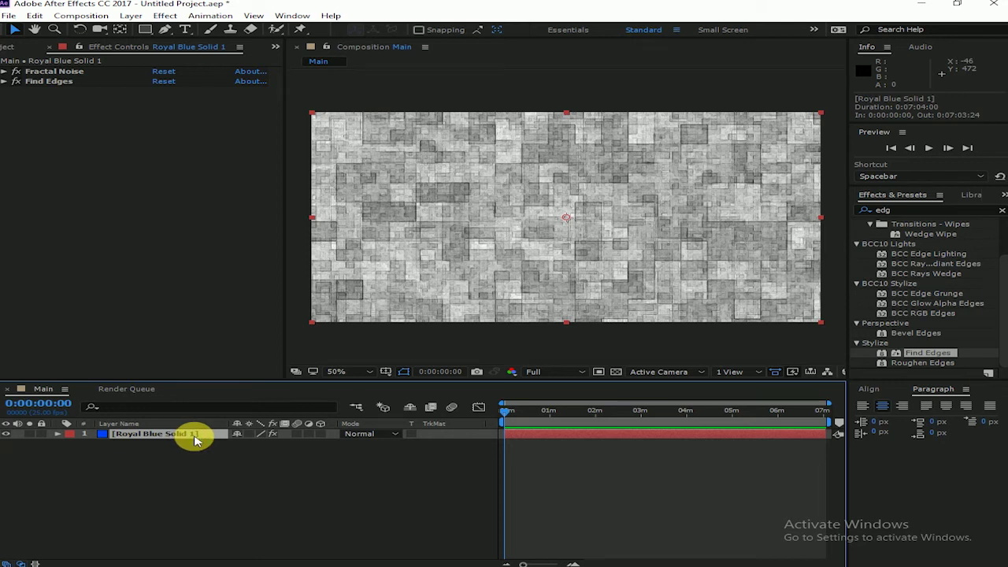
- Duplicate Royal Blue Solid 1 and select the lower textured layer for masking
key("ctrl+d")
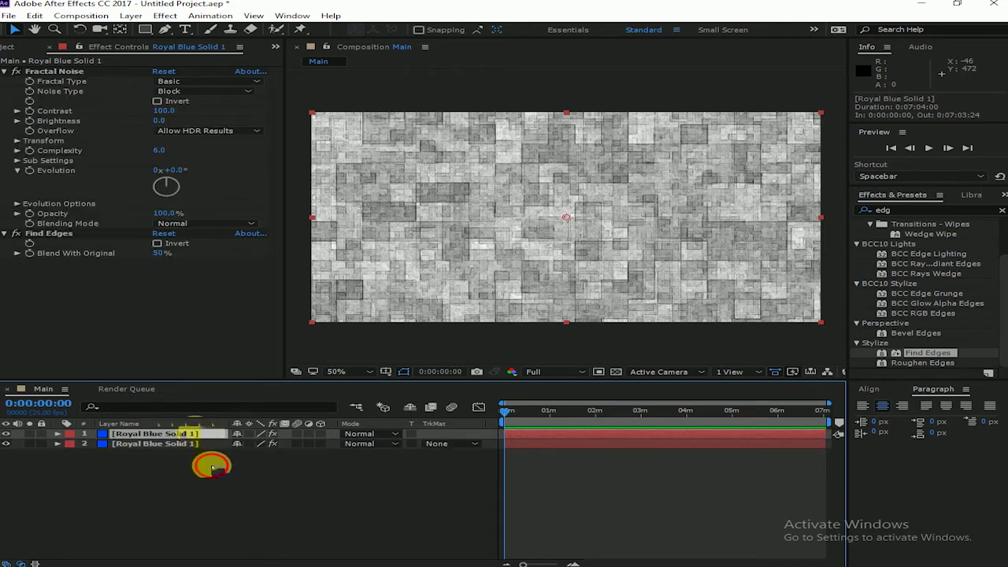
left_click(210, 466)
left_click(4, 71)
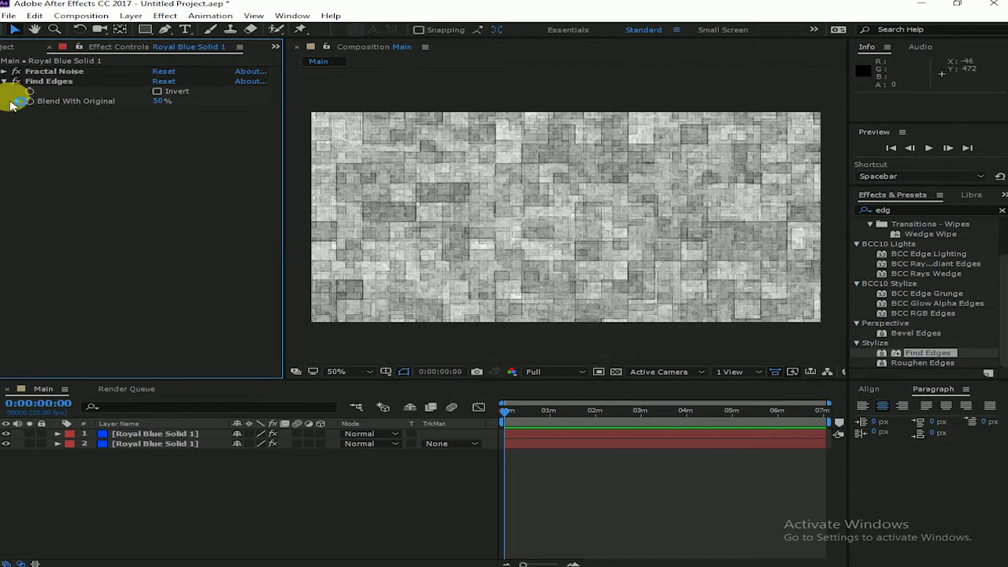
left_click(78, 446)
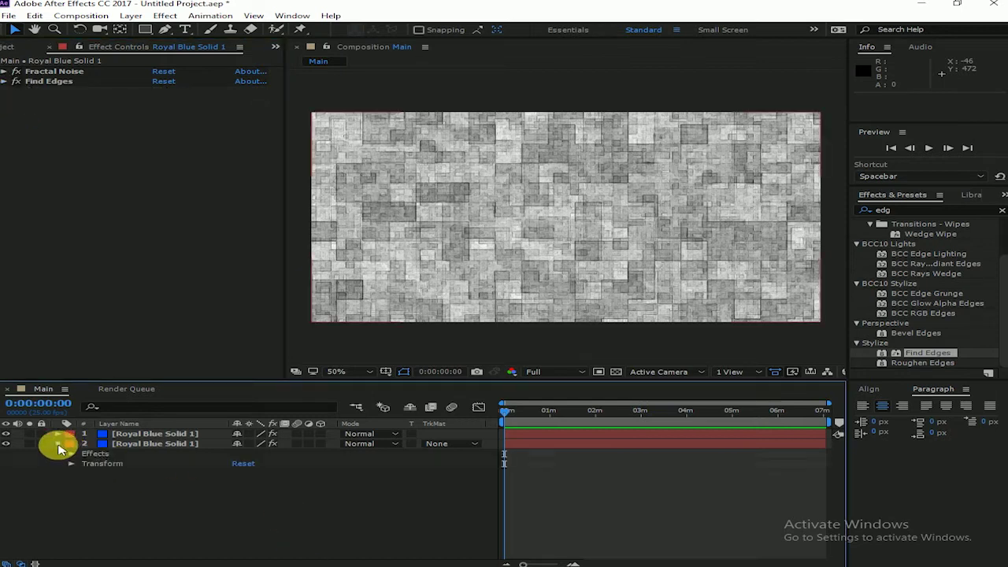
left_click(70, 454)
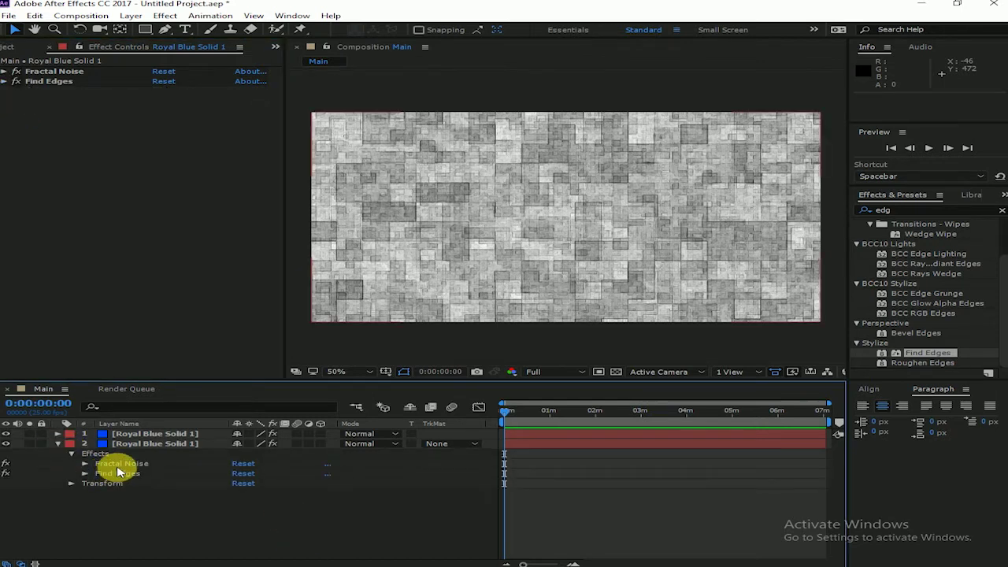
left_click(58, 444)
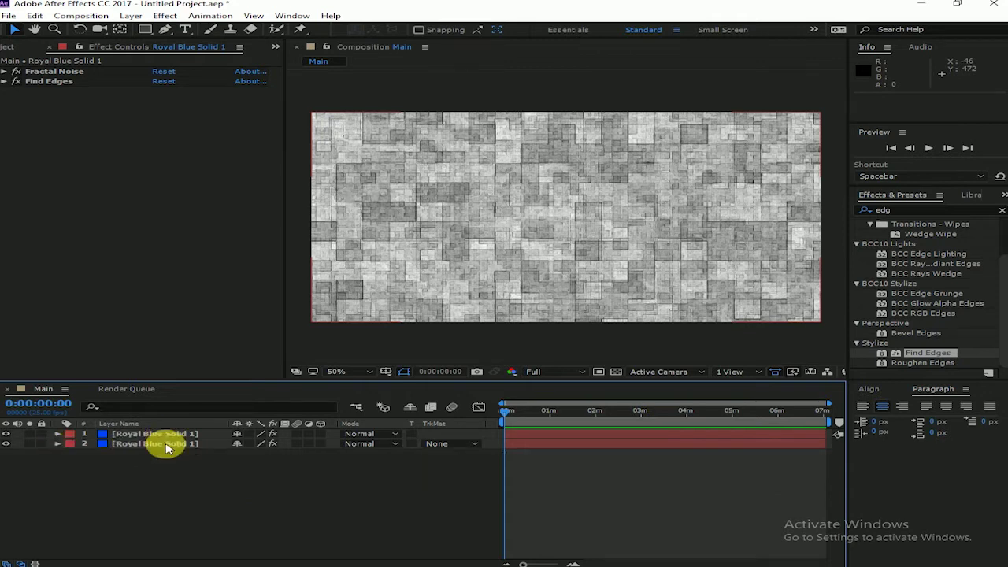
left_click(167, 443)
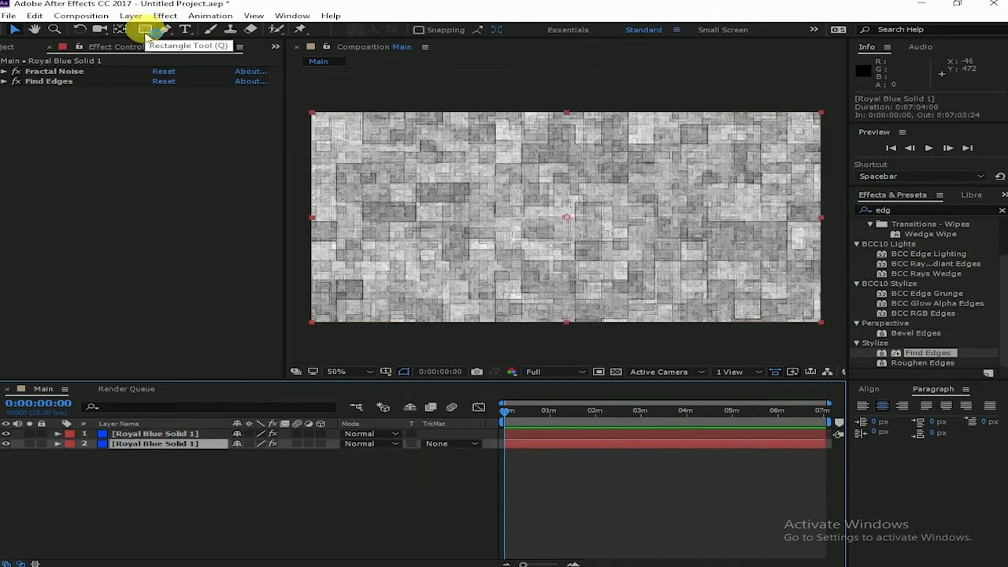
left_click(145, 32)
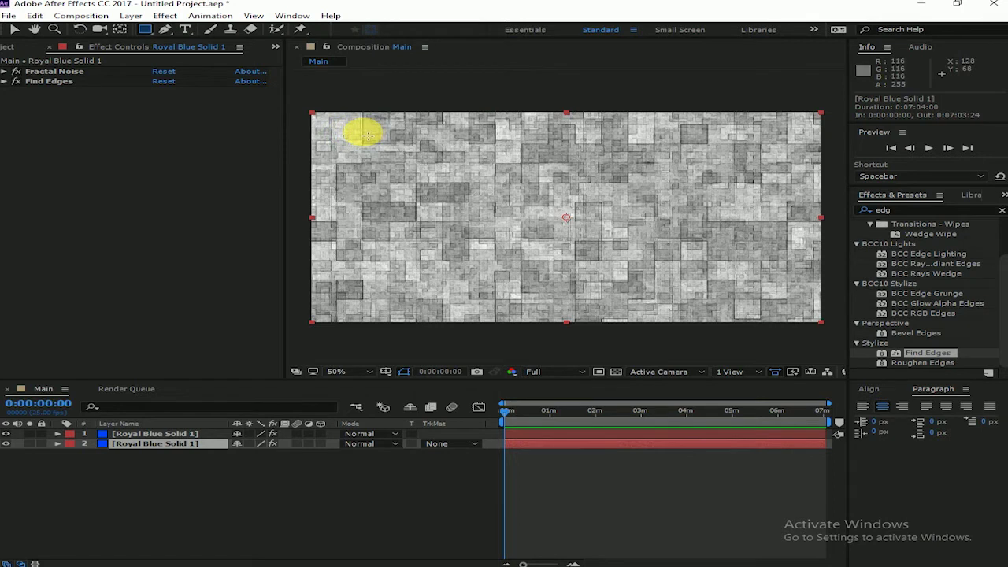
- Draw an inset rectangular mask on the lower layer and duplicate it as Mask 2
left_click_drag(366, 136, 802, 296)
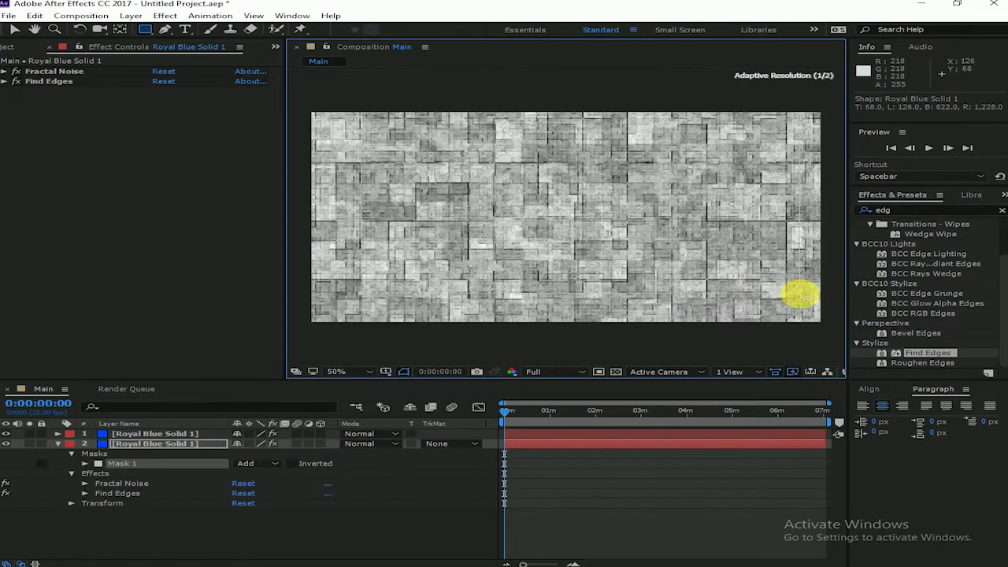
key("ctrl+z")
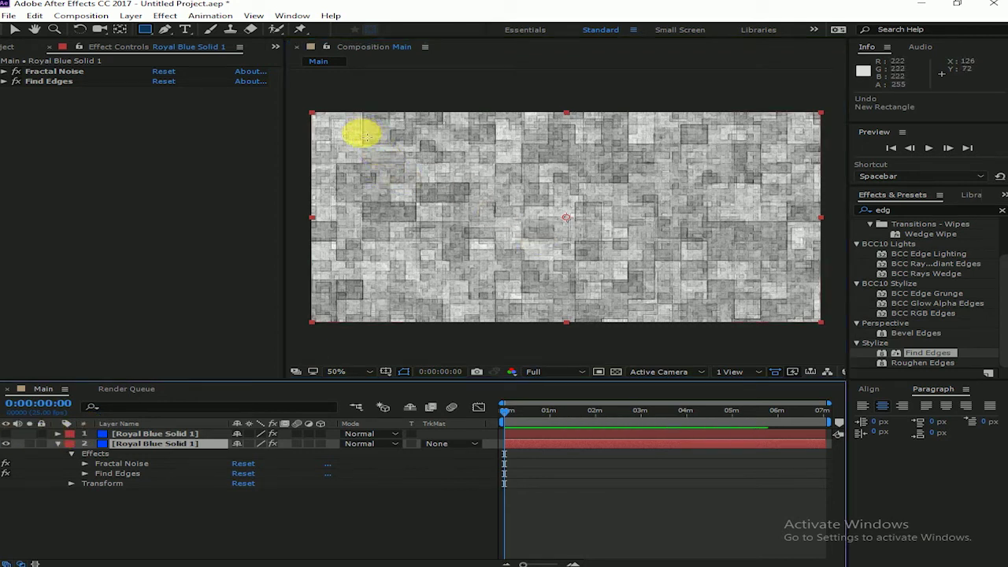
left_click_drag(362, 141, 772, 297)
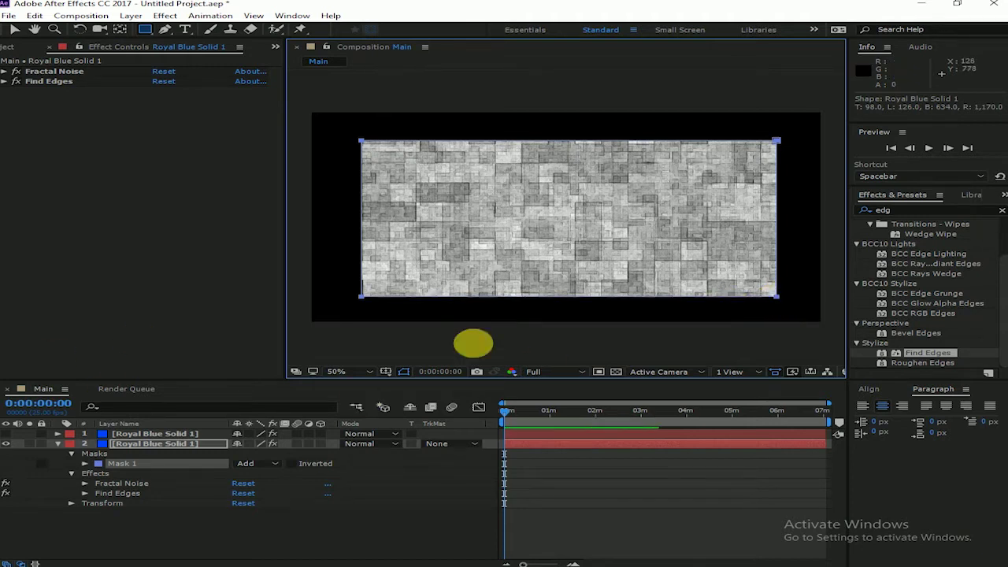
left_click(110, 496)
left_click(122, 463)
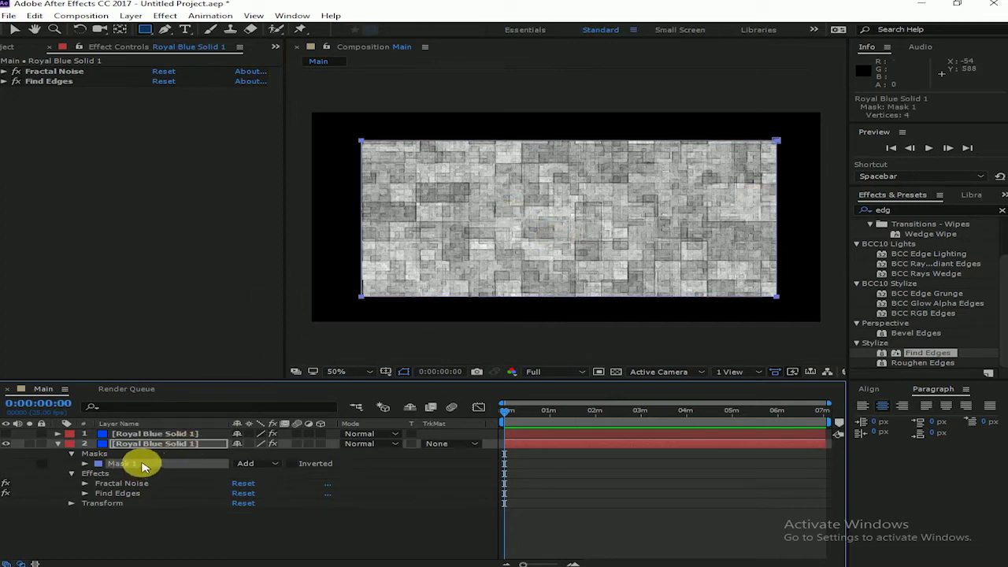
key("ctrl+d")
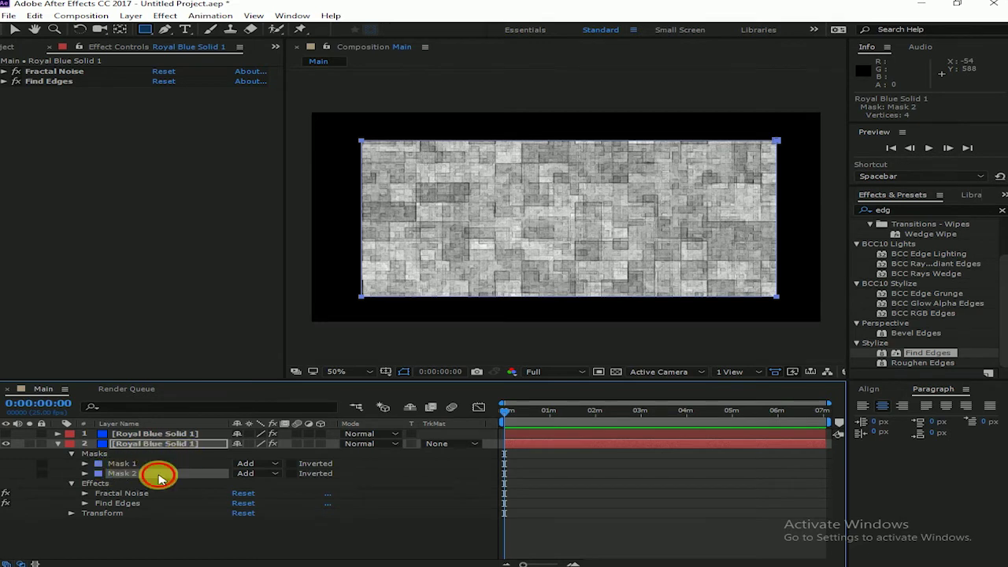
- Set Mask 2 to Subtract with 490-pixel feather and -194-pixel expansion
left_click_drag(130, 471, 121, 486)
left_click(85, 473)
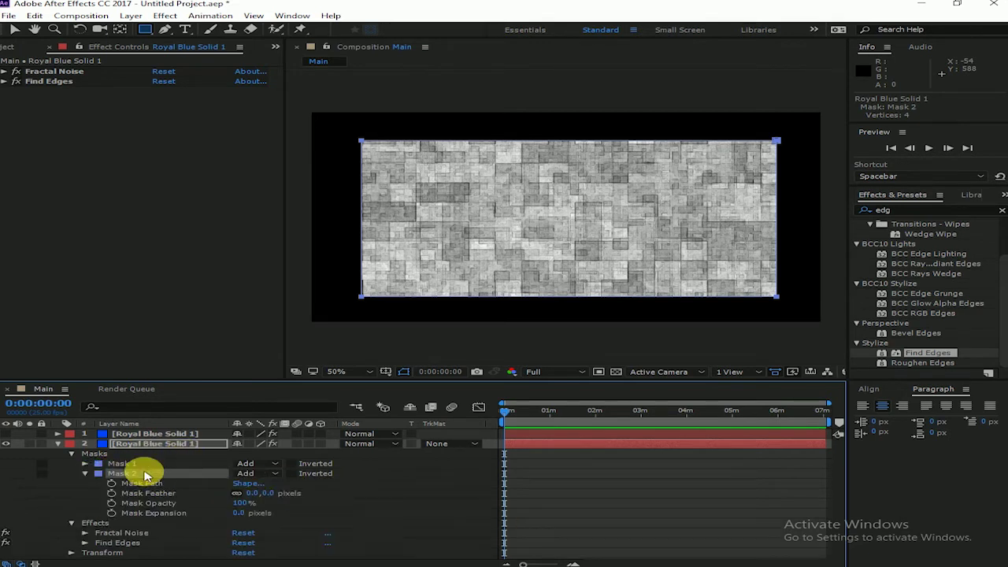
left_click(264, 473)
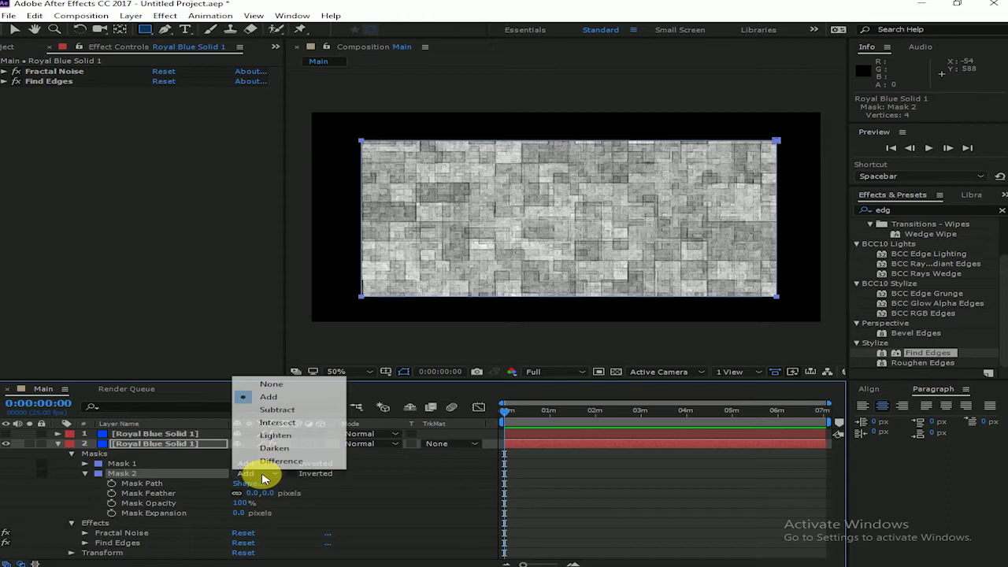
left_click(289, 413)
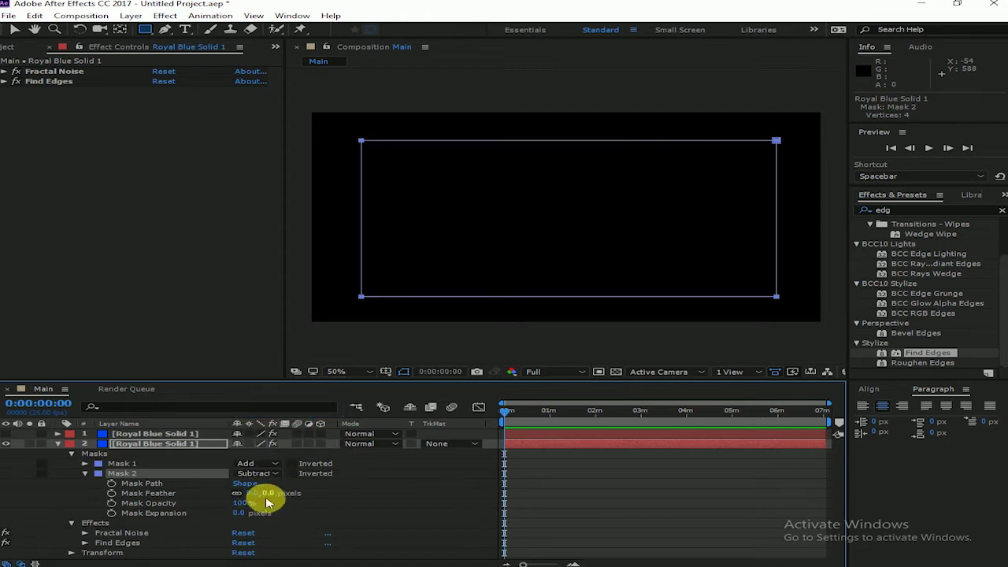
left_click(260, 493)
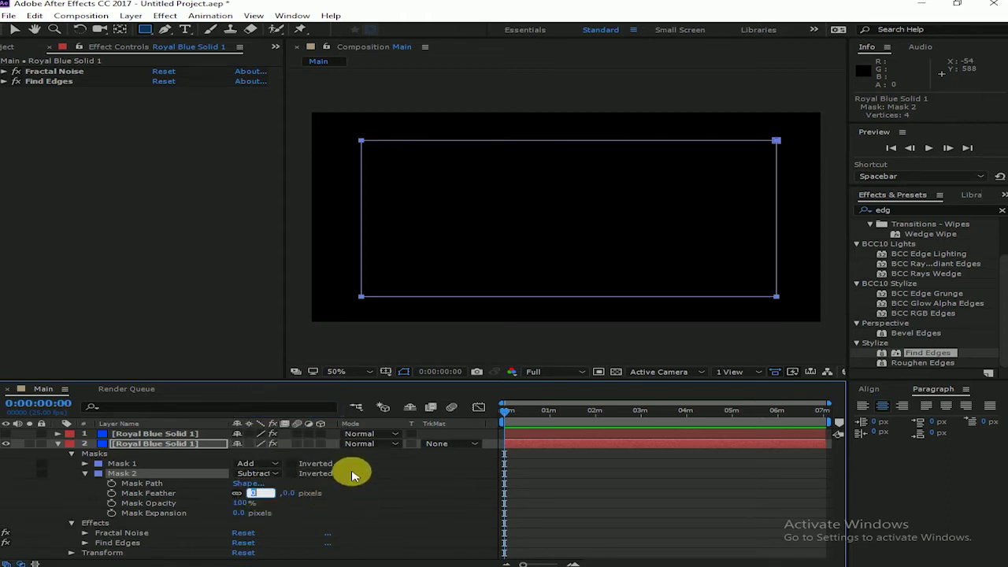
type("490")
key("Return")
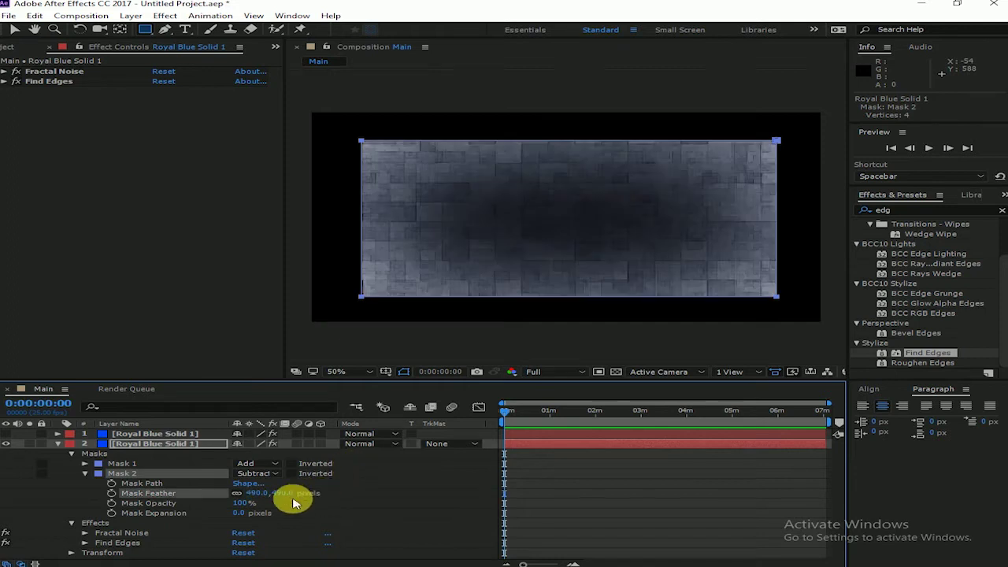
left_click(241, 512)
type("-")
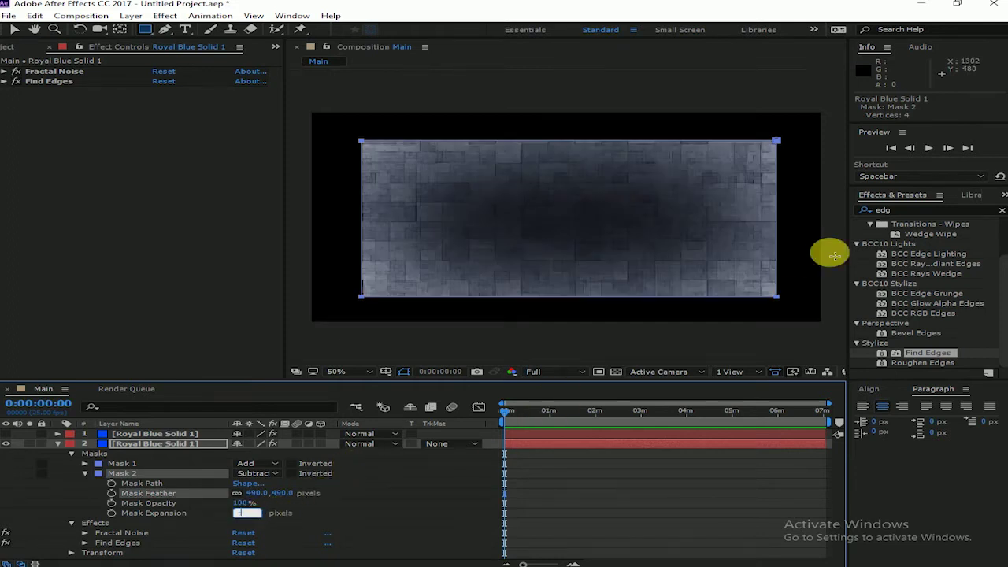
key("Return")
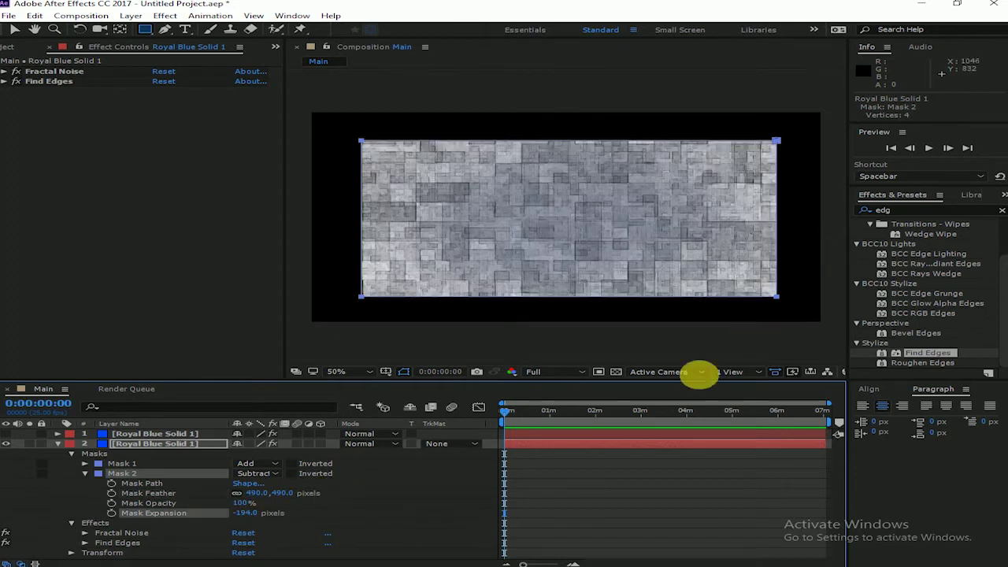
left_click(449, 486)
left_click(87, 473)
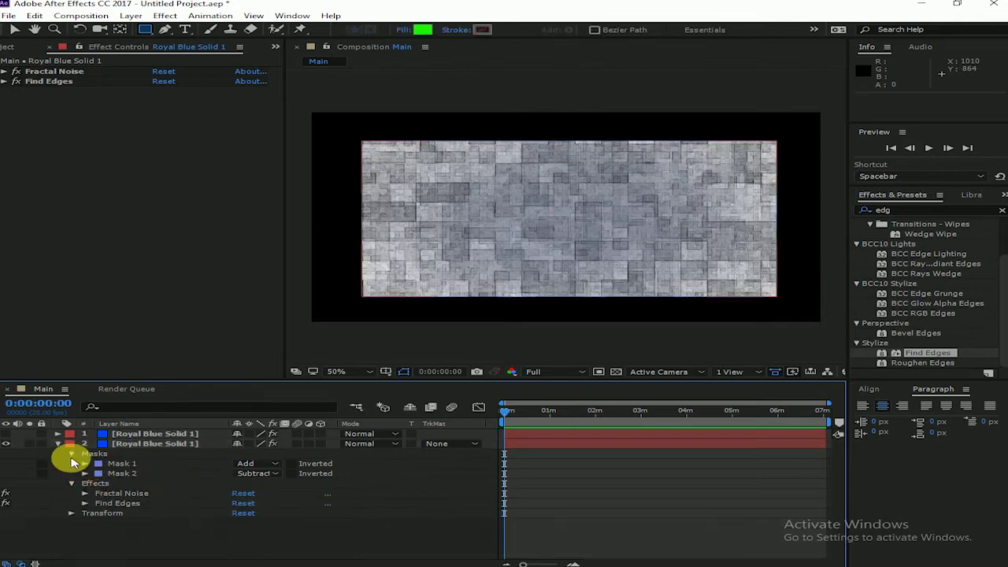
left_click(52, 435)
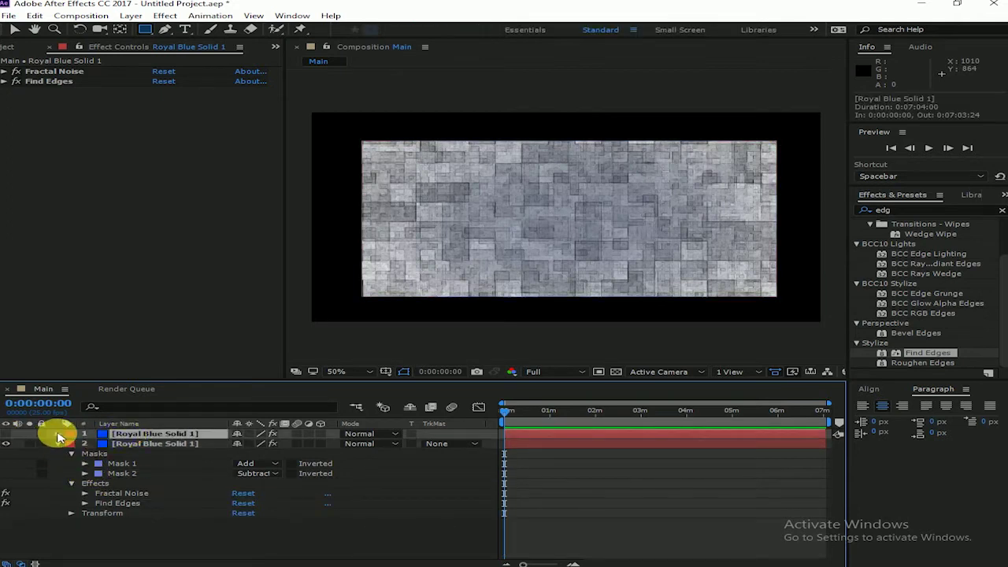
left_click(57, 434)
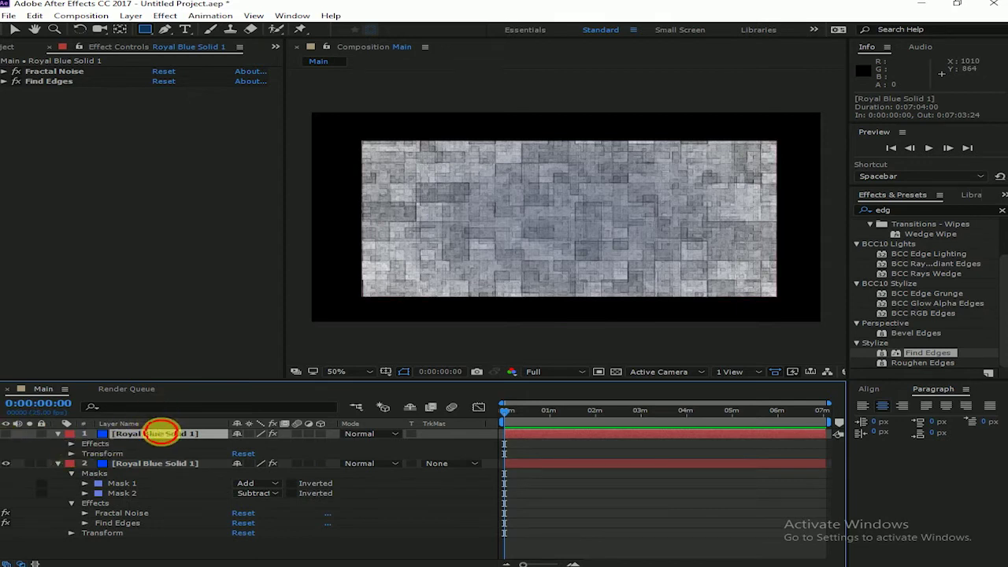
left_click(147, 412)
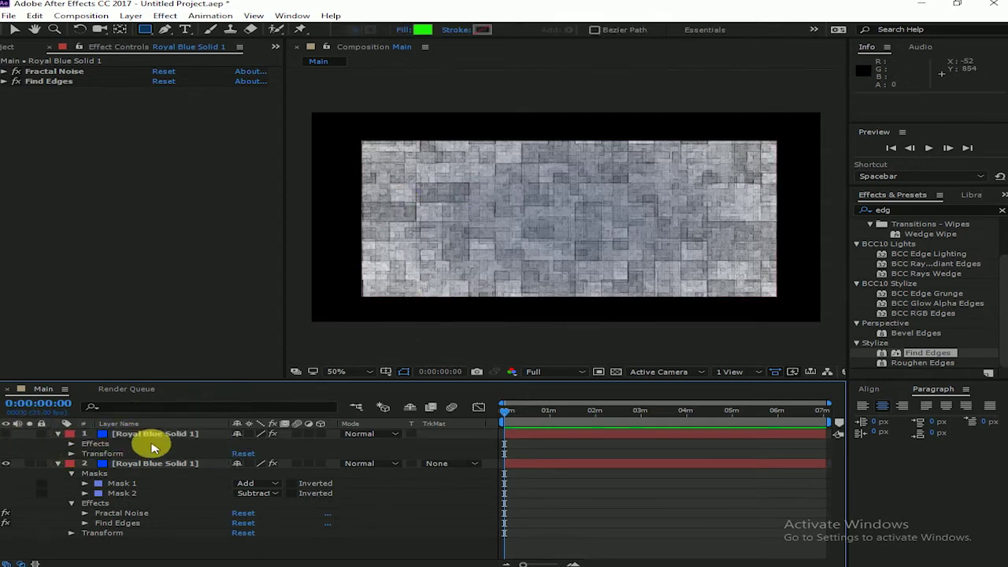
left_click(139, 433)
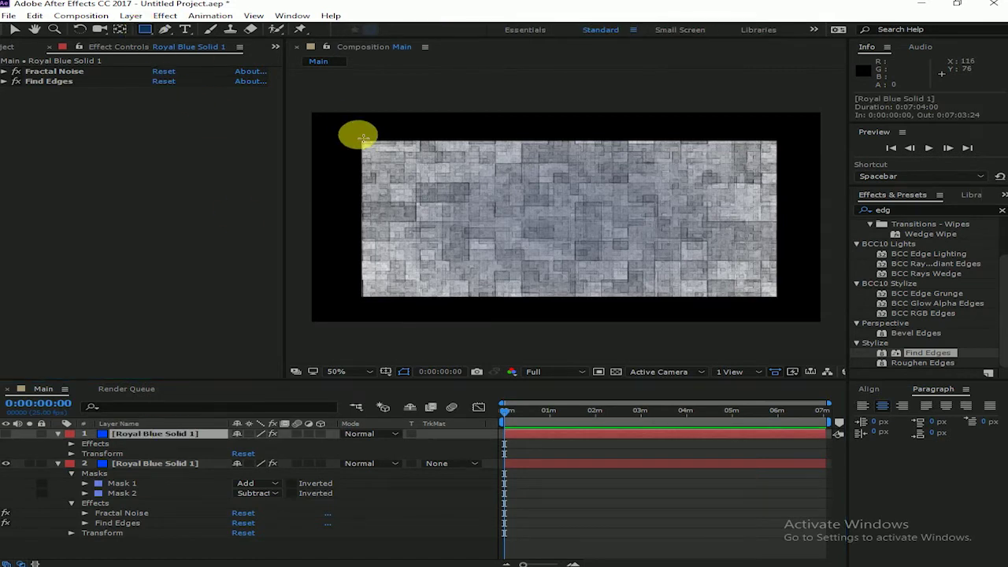
left_click(5, 433)
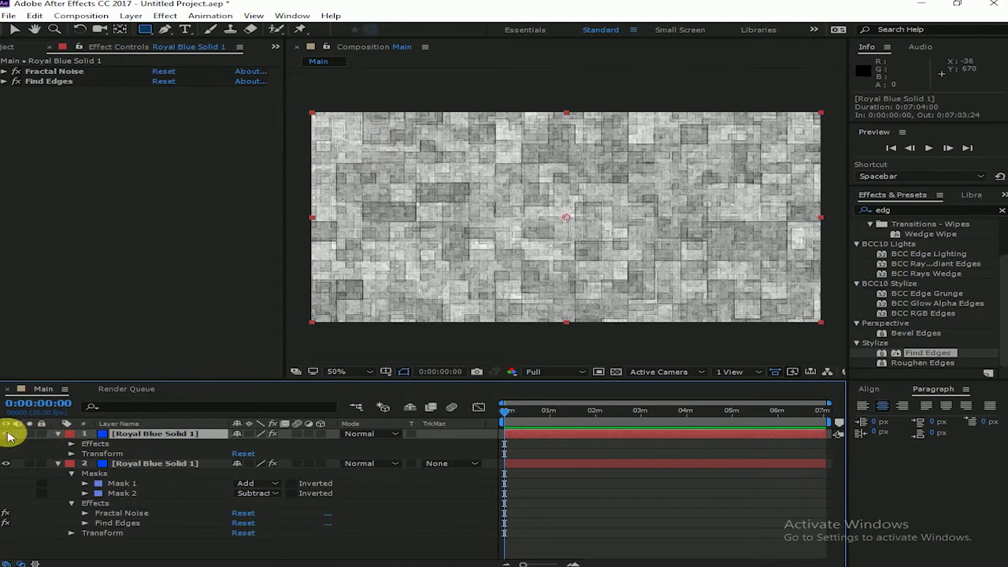
left_click(6, 434)
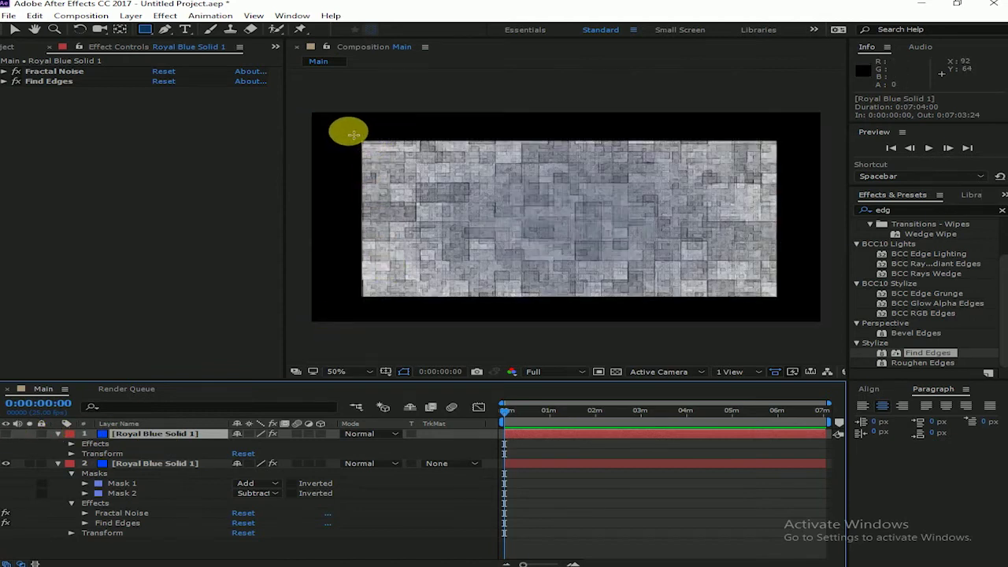
- Draw a rectangular mask on the top layer just outside the inset and make the layer visible
left_click_drag(355, 136, 645, 266)
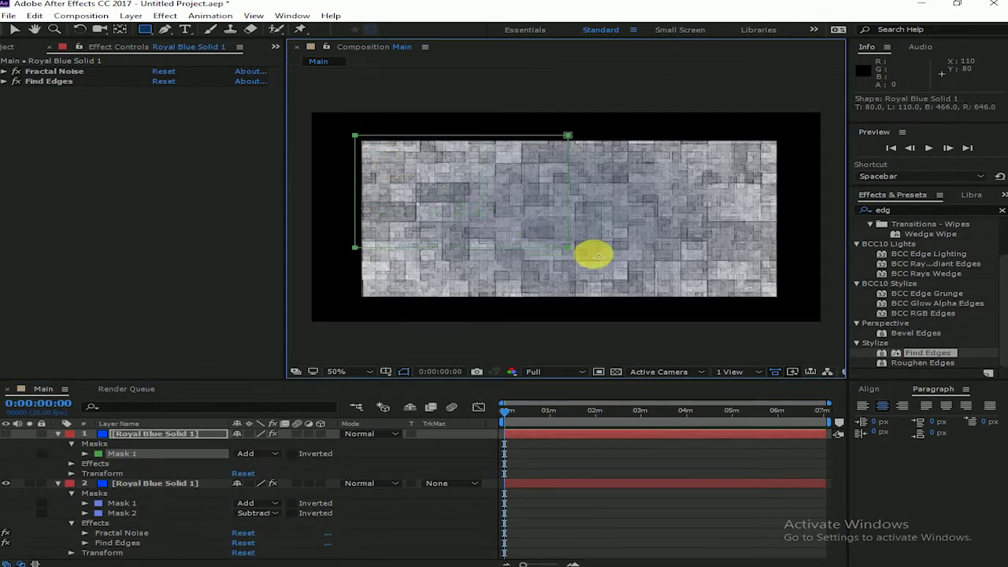
key("ctrl+z")
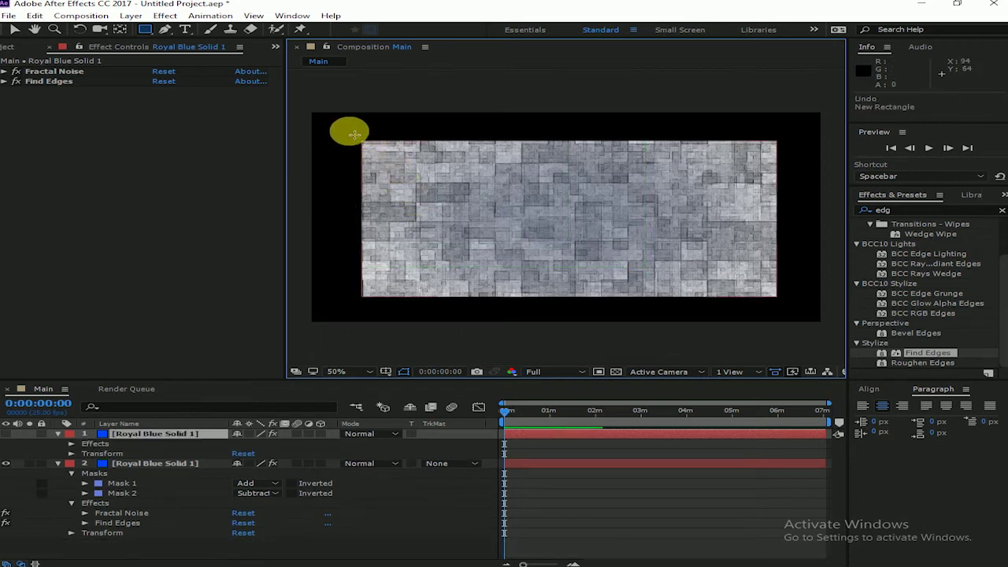
left_click_drag(347, 129, 805, 307)
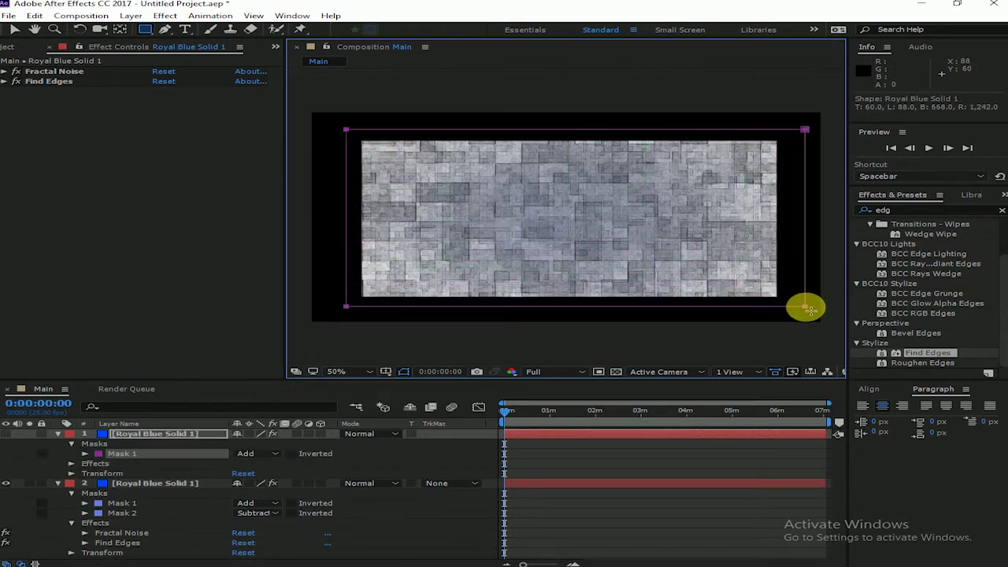
key("ctrl+z")
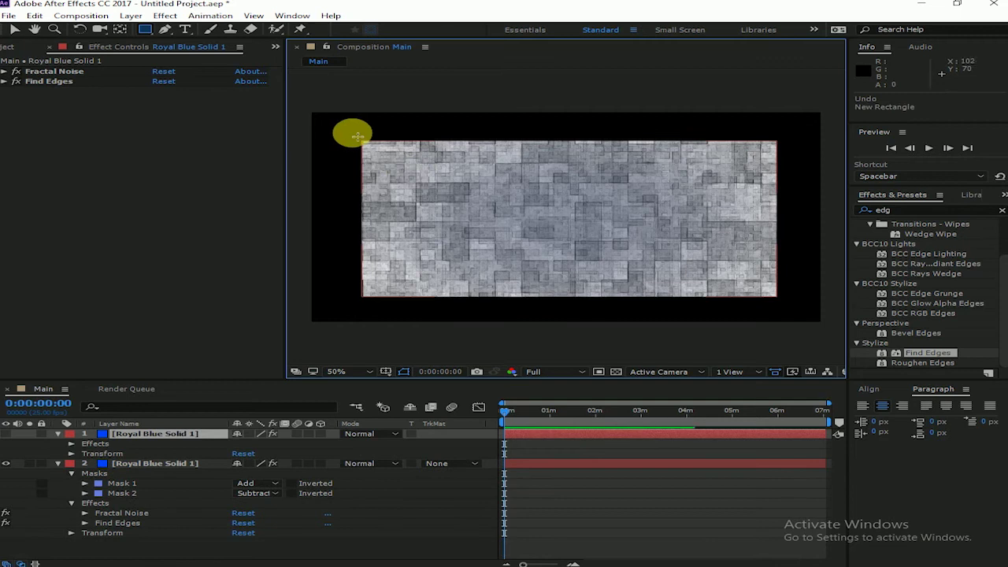
left_click_drag(359, 139, 791, 306)
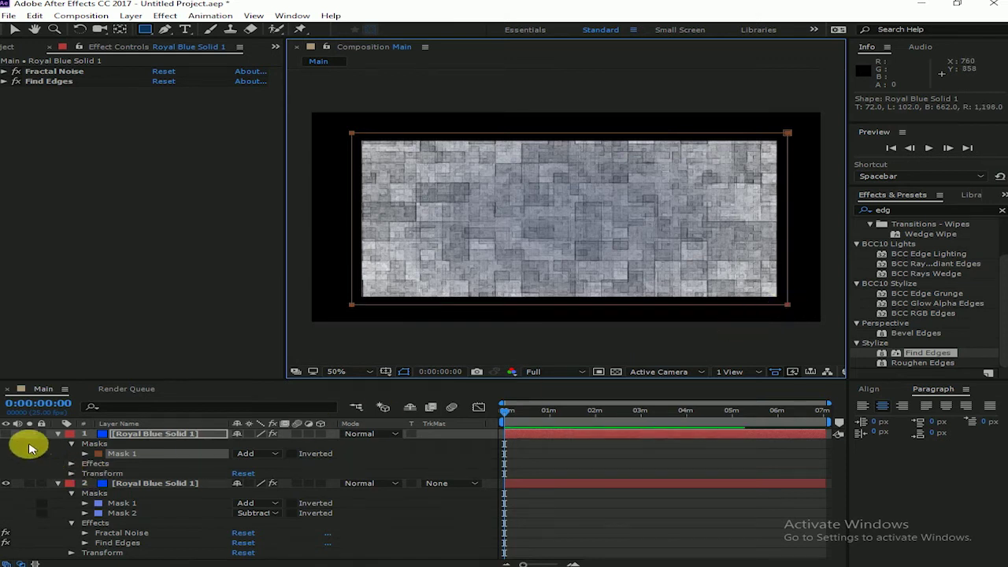
left_click(6, 434)
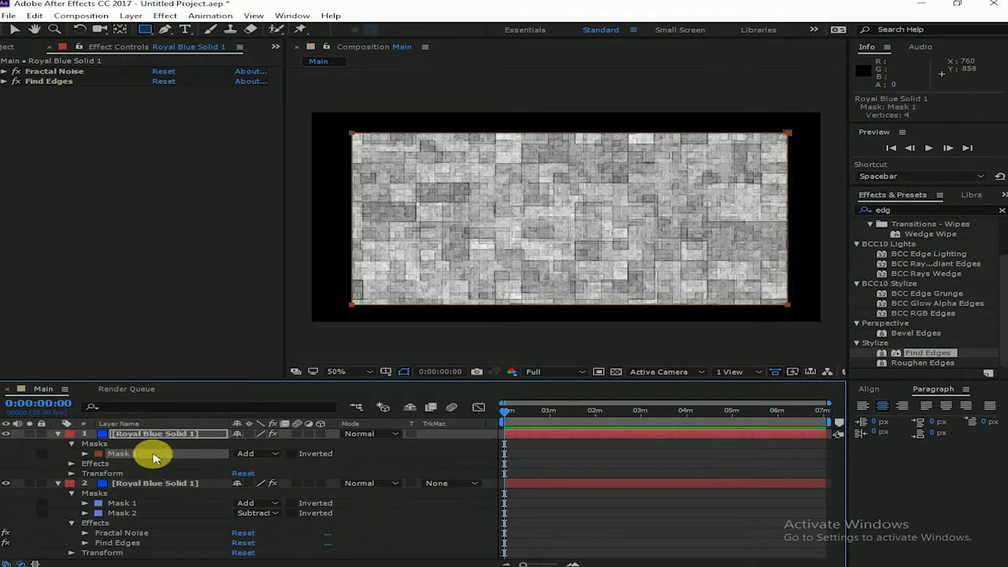
- Add a second mask on the top layer, set to Subtract with -12-pixel expansion, then collapse the layer
key("ctrl+v")
left_click(57, 493)
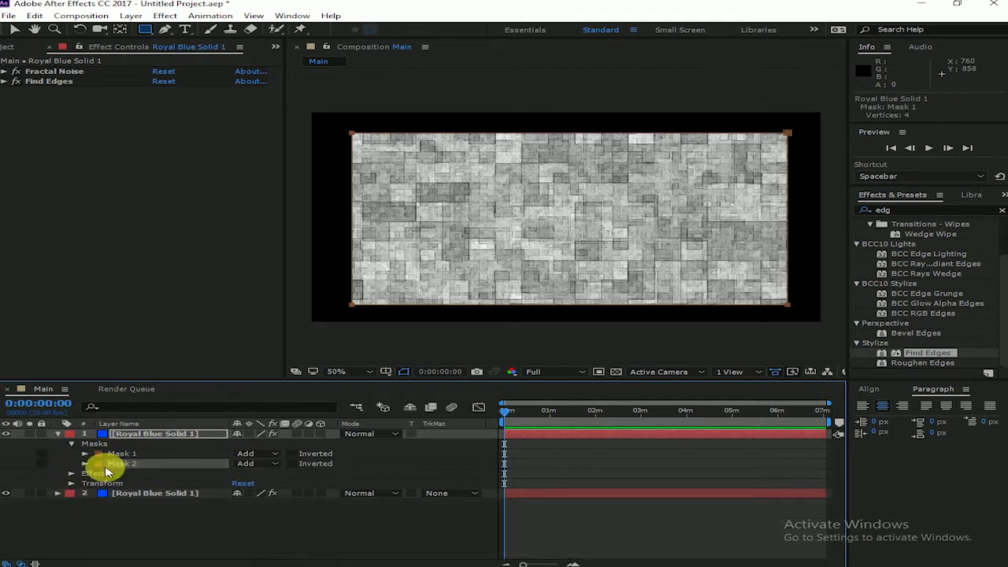
left_click(85, 464)
left_click(264, 463)
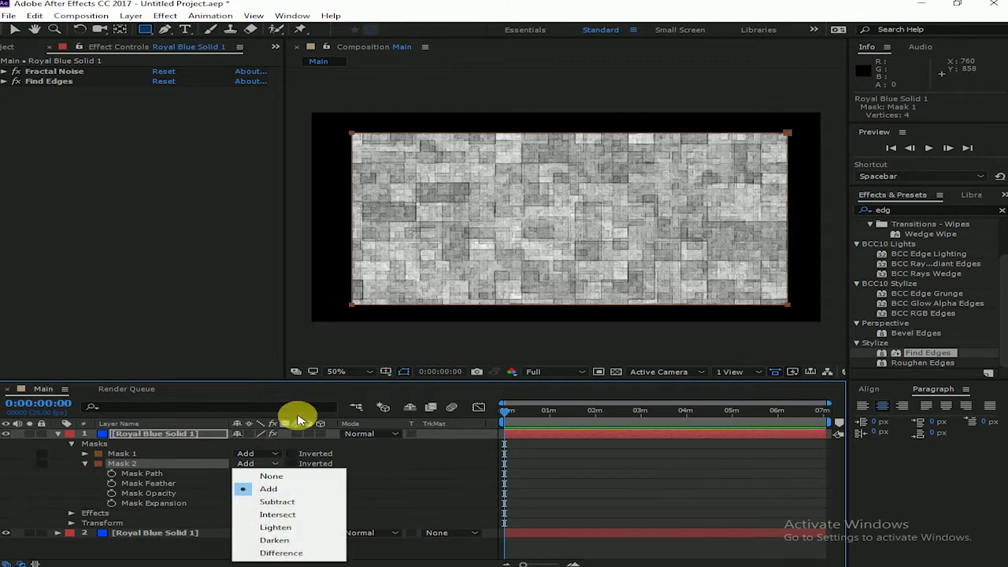
left_click(277, 502)
left_click(244, 502)
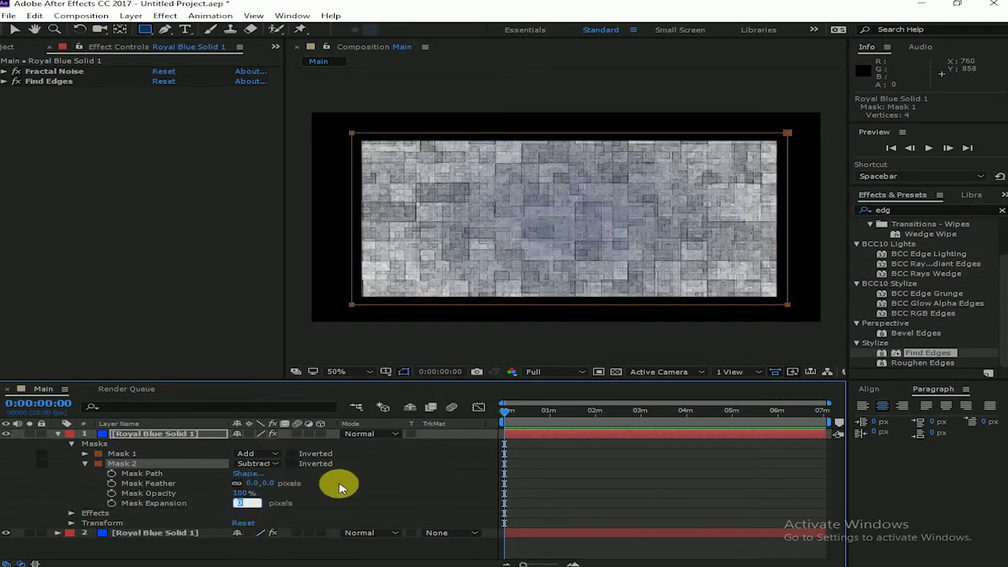
type("-12")
key("Return")
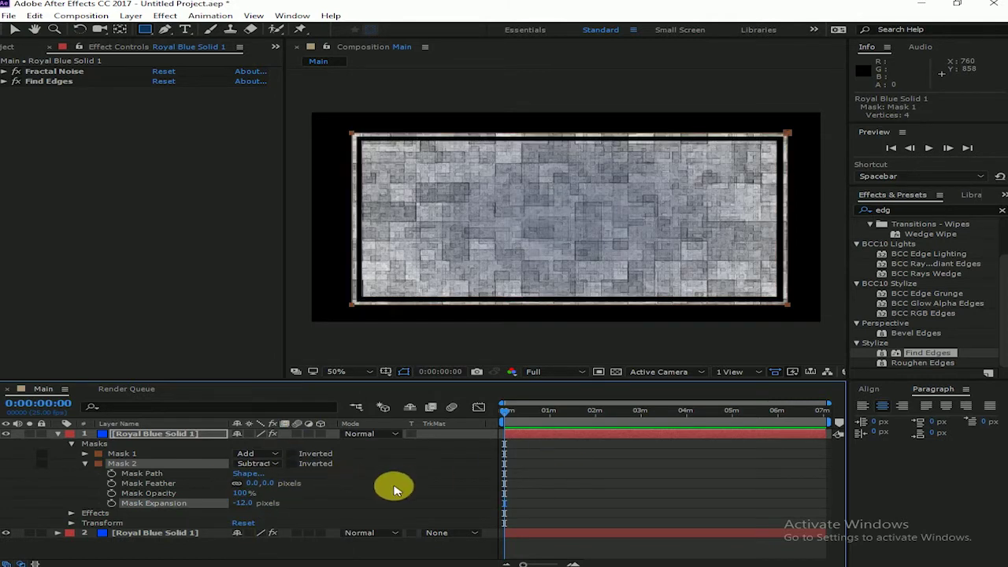
left_click(430, 477)
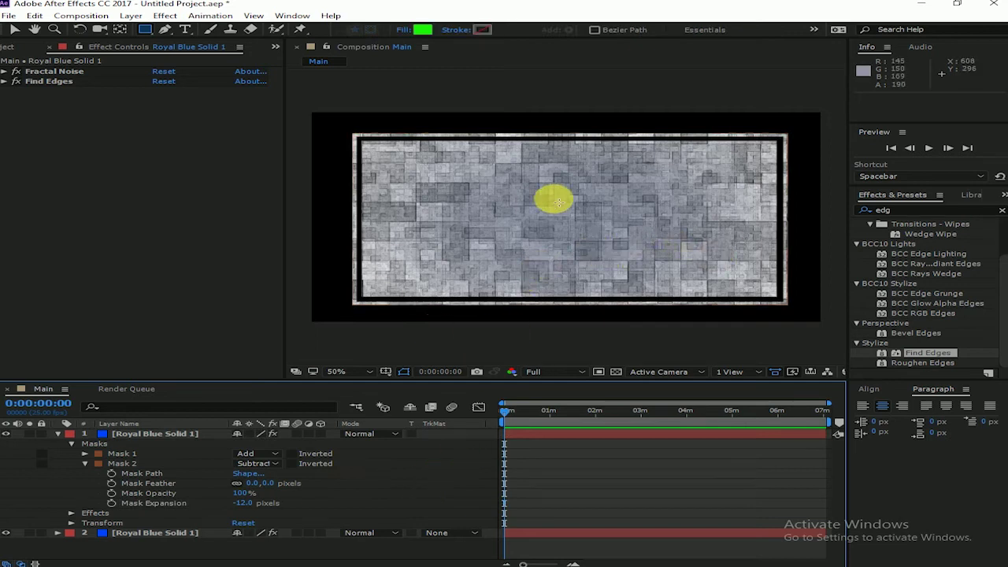
left_click(71, 437)
left_click(56, 434)
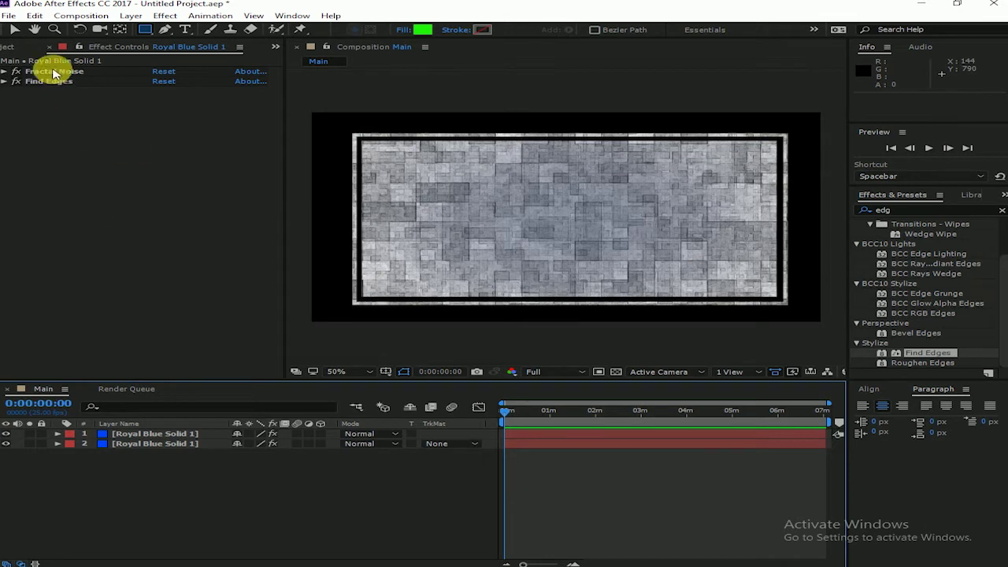
- Add the hairstyle JPEG from the Project panel to Main as the top layer
left_click(24, 49)
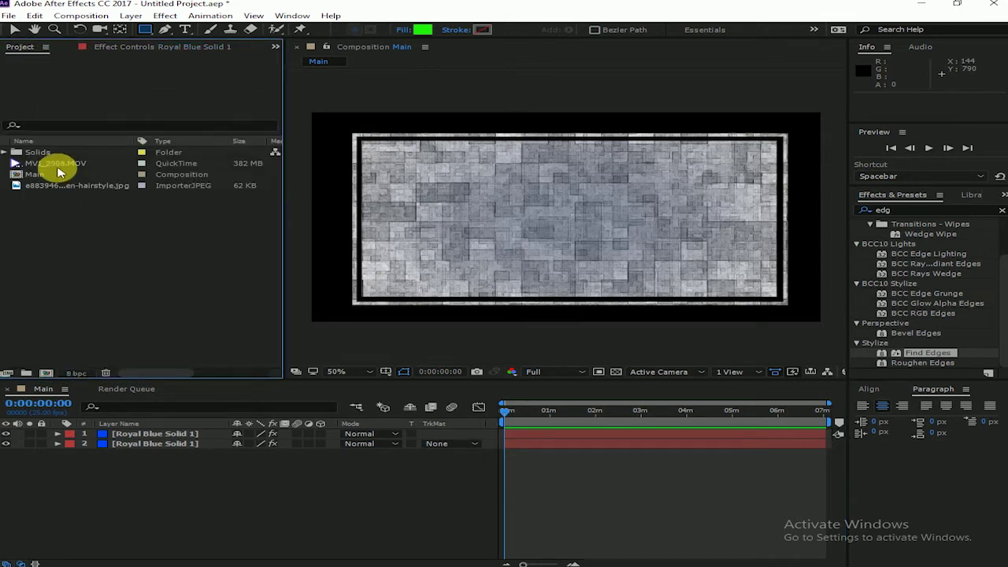
left_click_drag(81, 185, 228, 482)
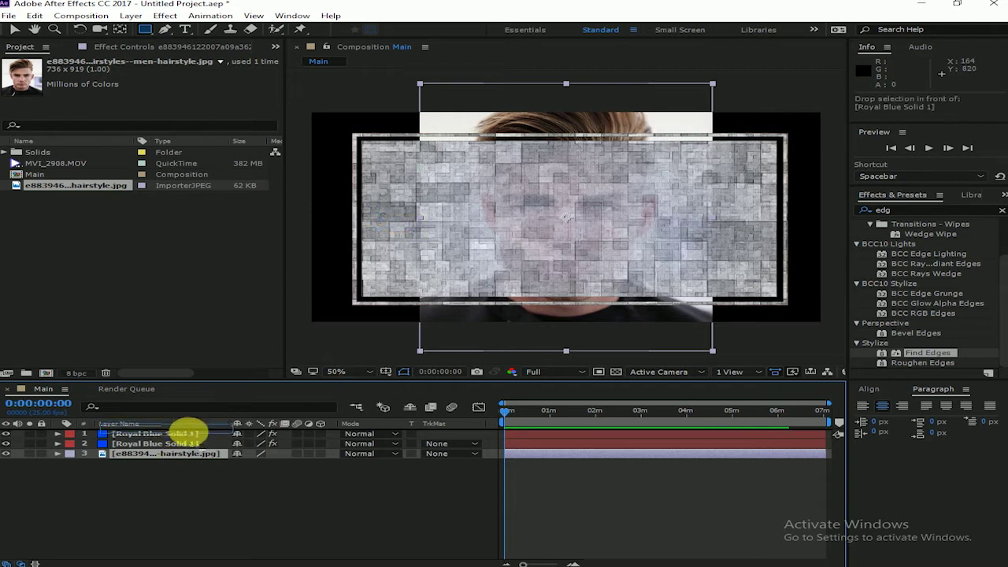
left_click_drag(183, 458, 181, 429)
- Scale the hairstyle photo down and place it in the frame's upper left
left_click(14, 29)
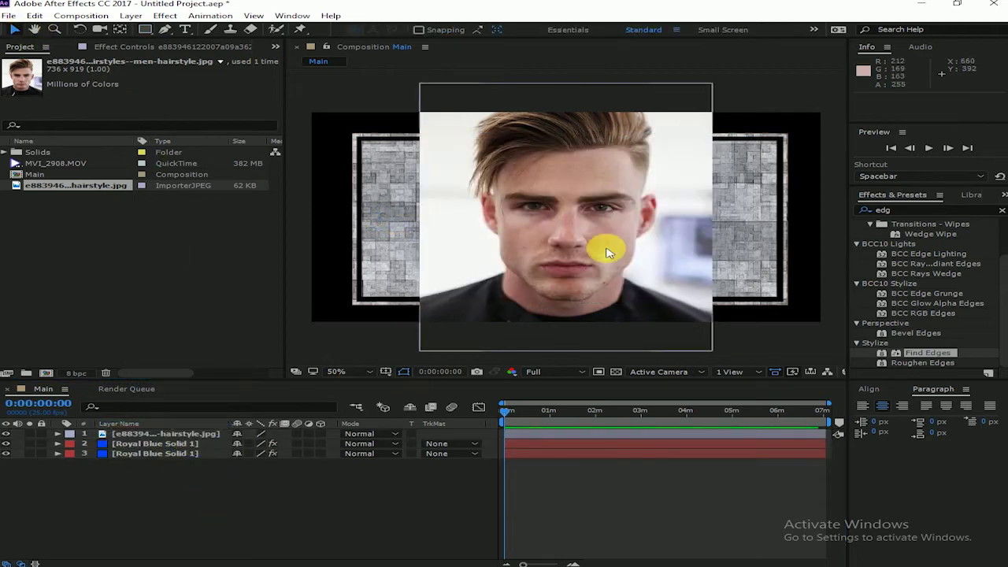
left_click(693, 343)
mouse_move(707, 350)
left_mouse_down()
mouse_move(573, 229)
mouse_move(426, 199)
left_mouse_up()
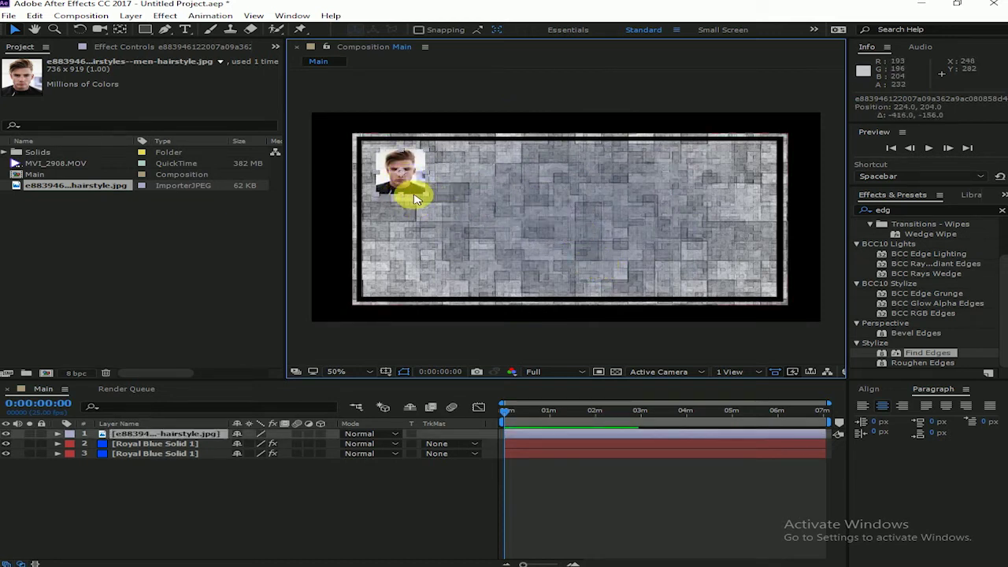
left_click_drag(427, 199, 439, 214)
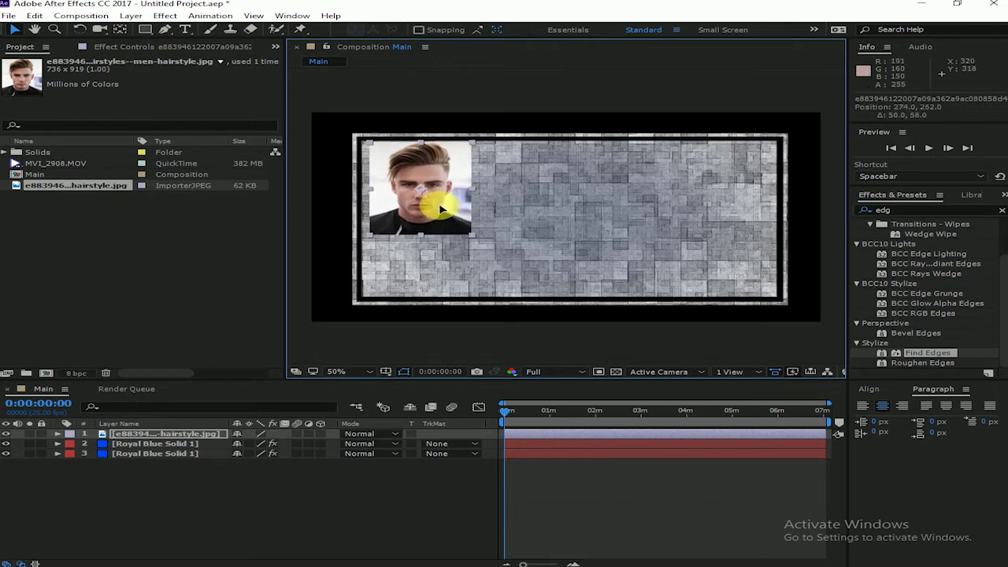
left_click(468, 241)
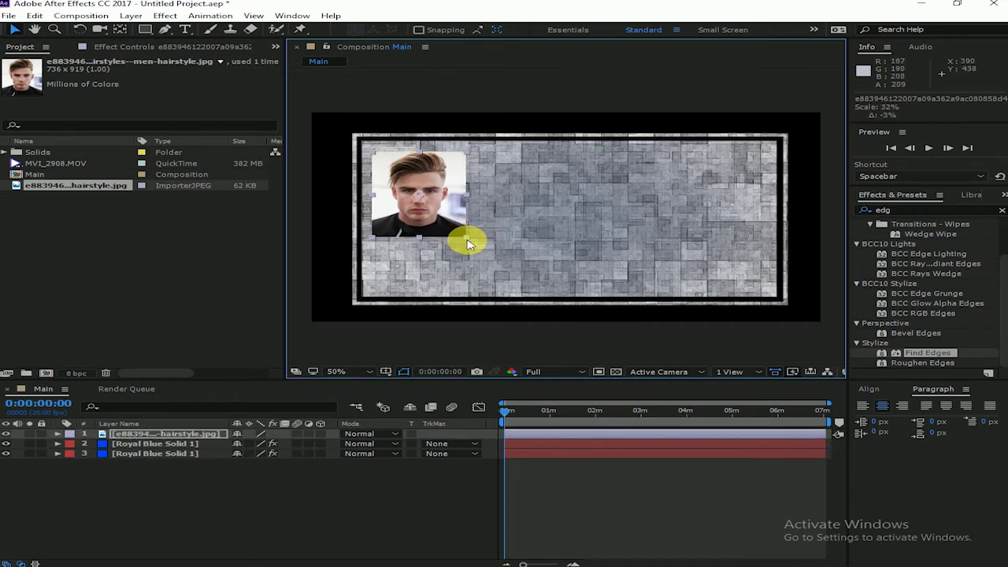
left_click_drag(467, 239, 426, 214)
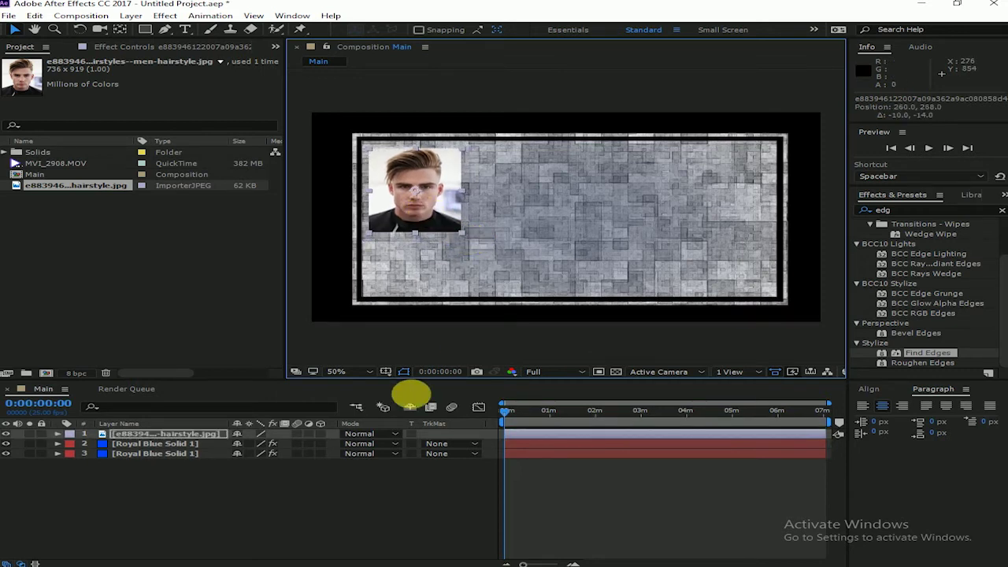
left_click(423, 480)
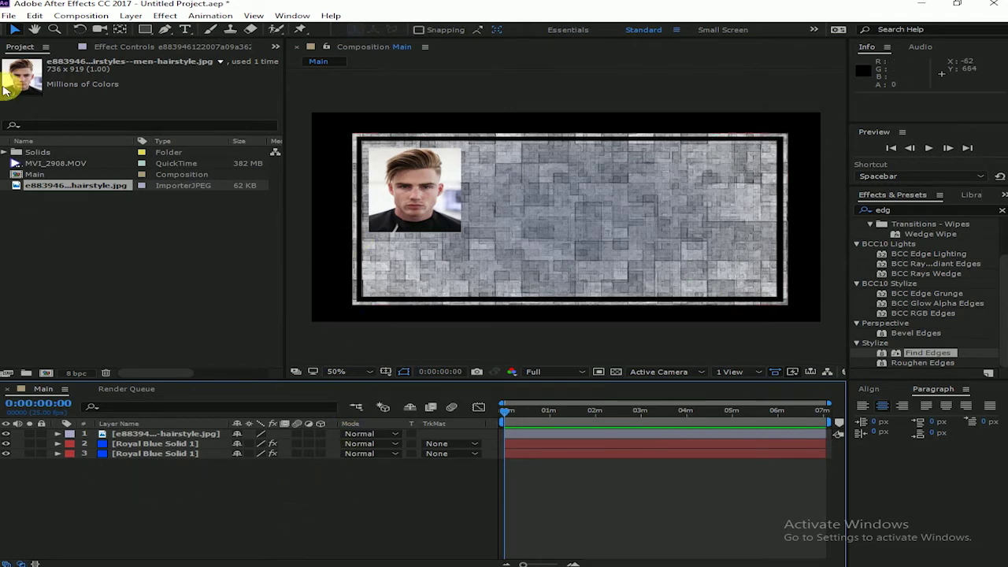
- Select the photo layer, zoom the timeline to the start, and key its Scale at 0%
left_click(456, 205)
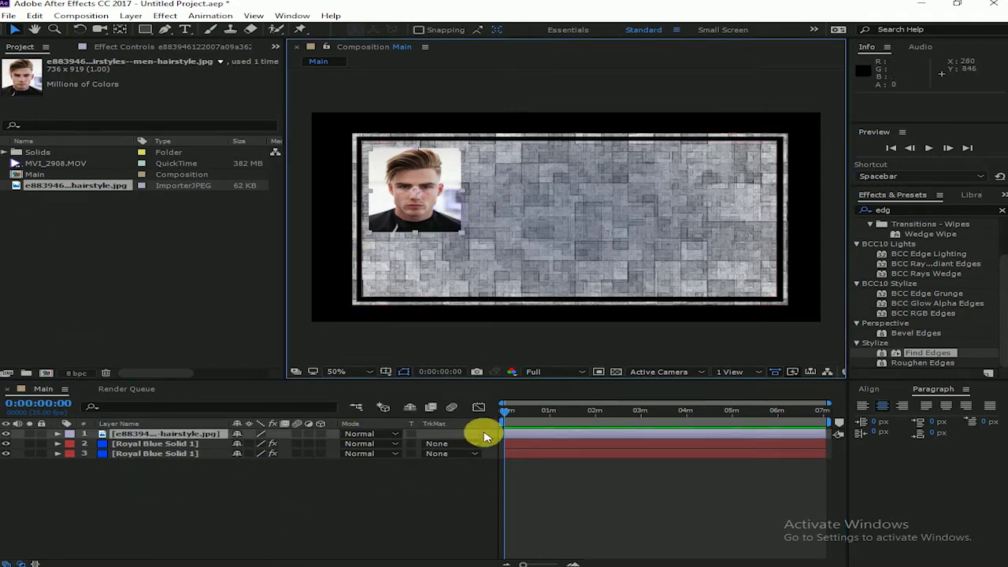
left_click(508, 411)
scroll(509, 413, "up", 5)
left_click_drag(510, 412, 466, 412)
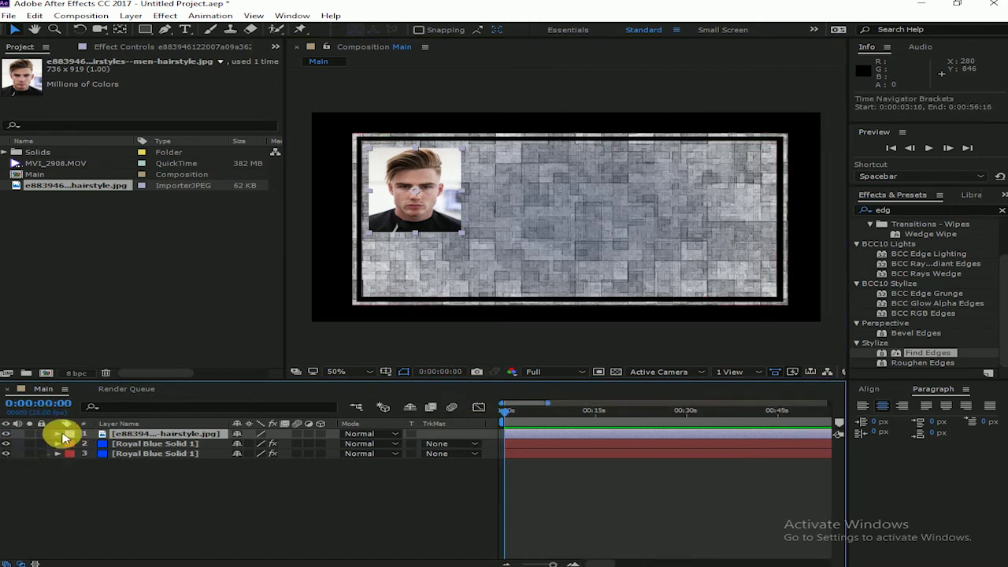
left_click(58, 433)
left_click(85, 447)
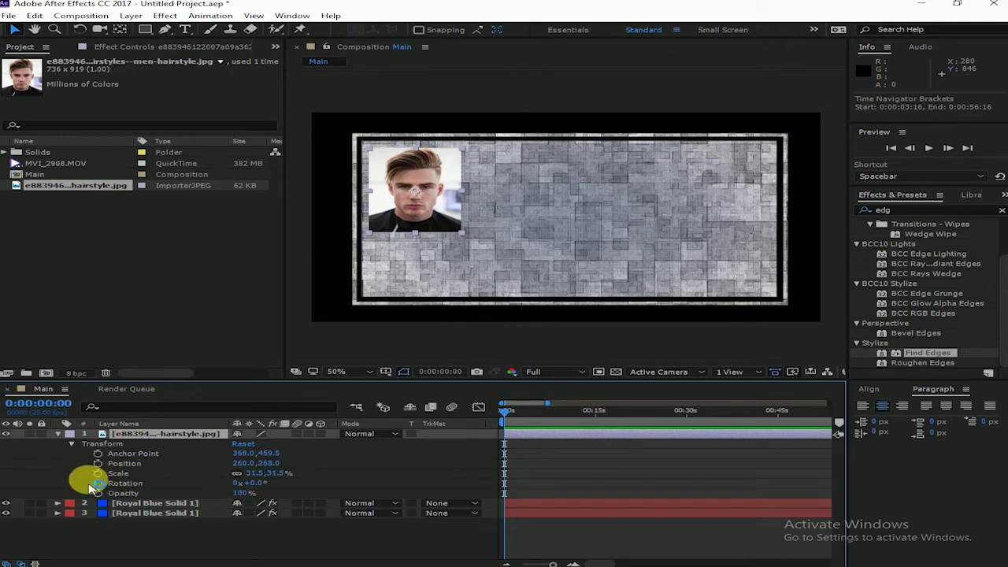
left_click(98, 473)
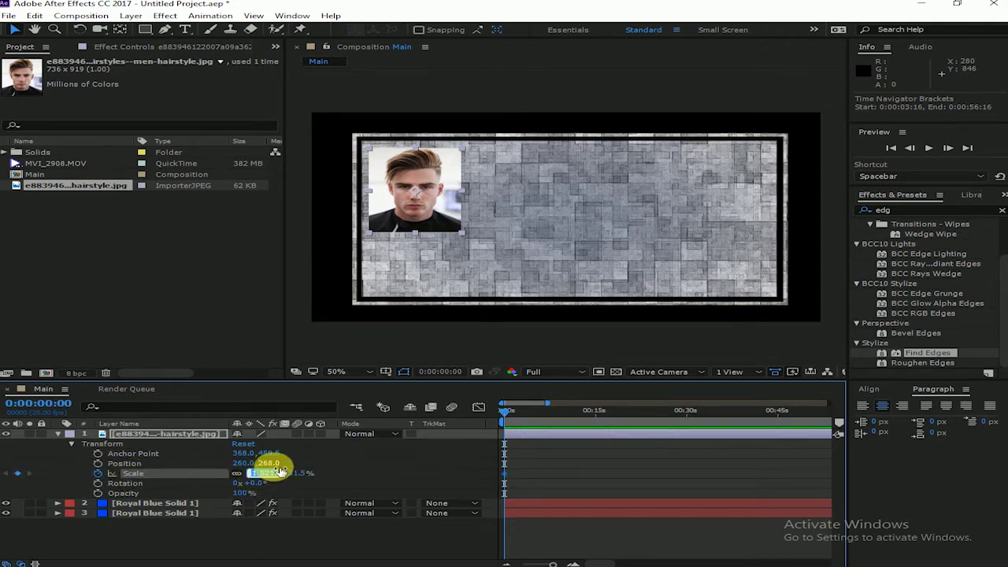
key("Return")
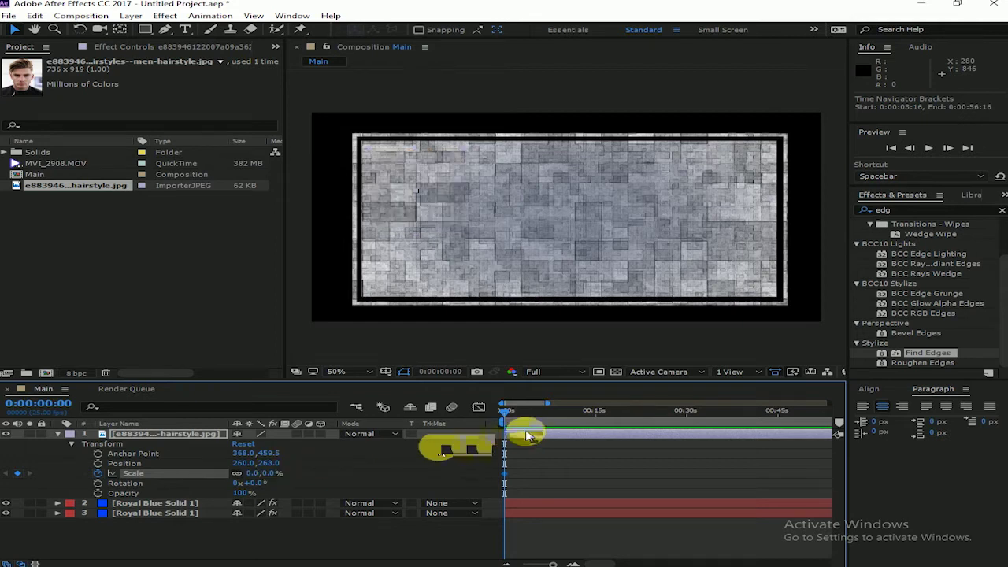
- Add a second Scale keyframe of 31.5% later in the first second and preview it
left_click(594, 415)
left_click(252, 473)
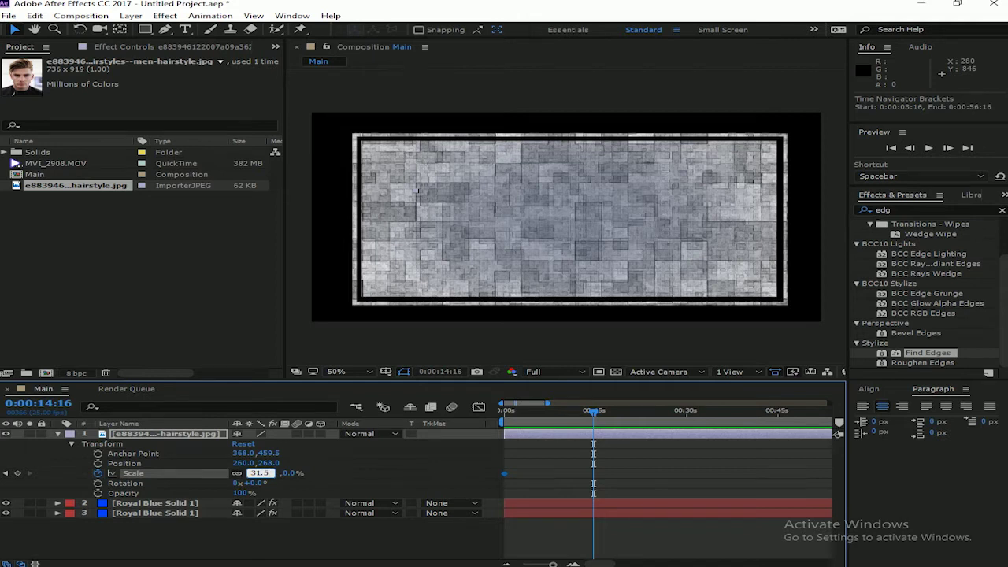
key("Return")
left_click_drag(526, 411, 465, 412)
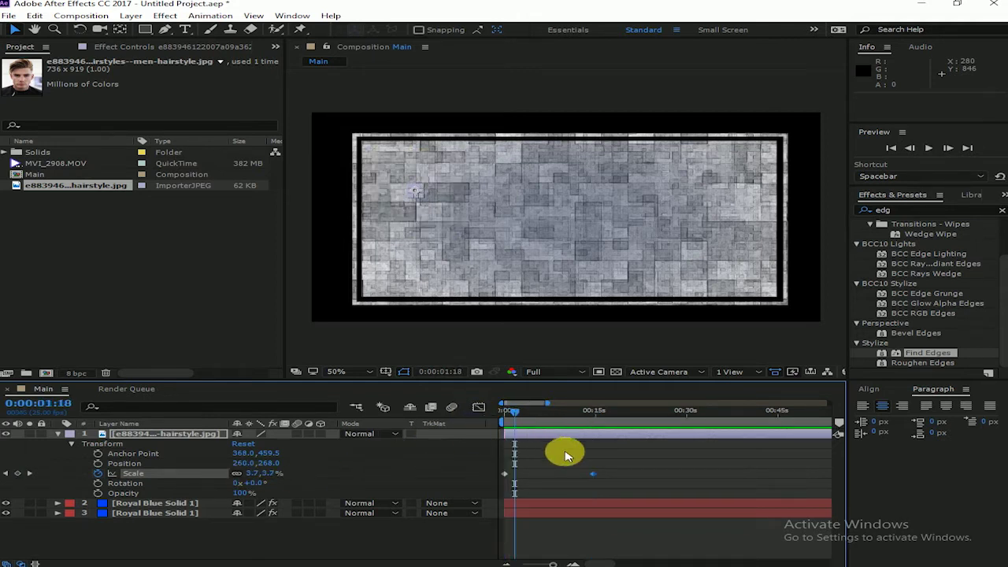
key("space")
- Drag the 31.5% Scale keyframe earlier, to about 0:00:00:16, and preview the growth
mouse_move(589, 472)
left_mouse_down()
mouse_move(565, 475)
mouse_move(619, 475)
left_mouse_up()
key("equal")
key("equal")
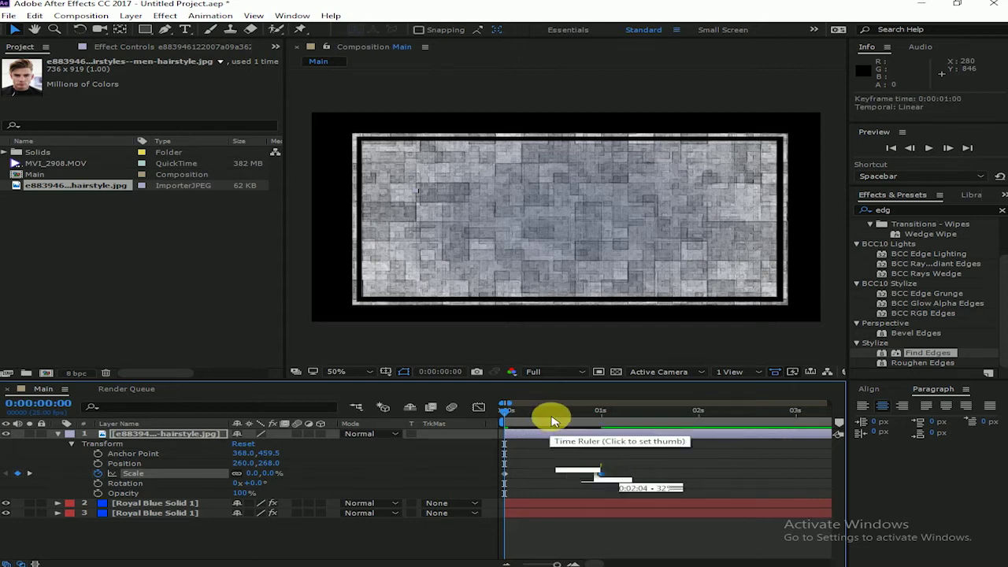
key("space")
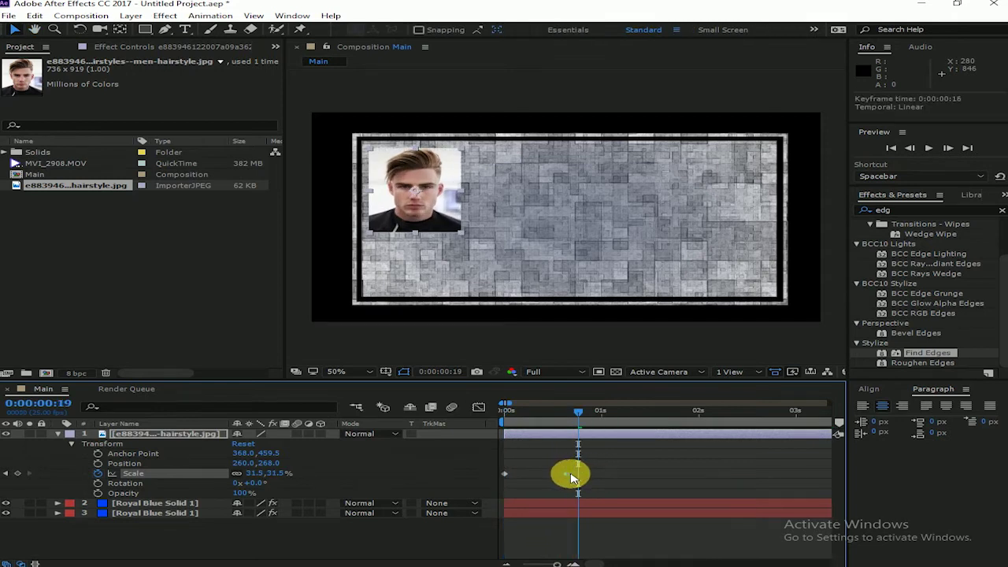
key("space")
key("space")
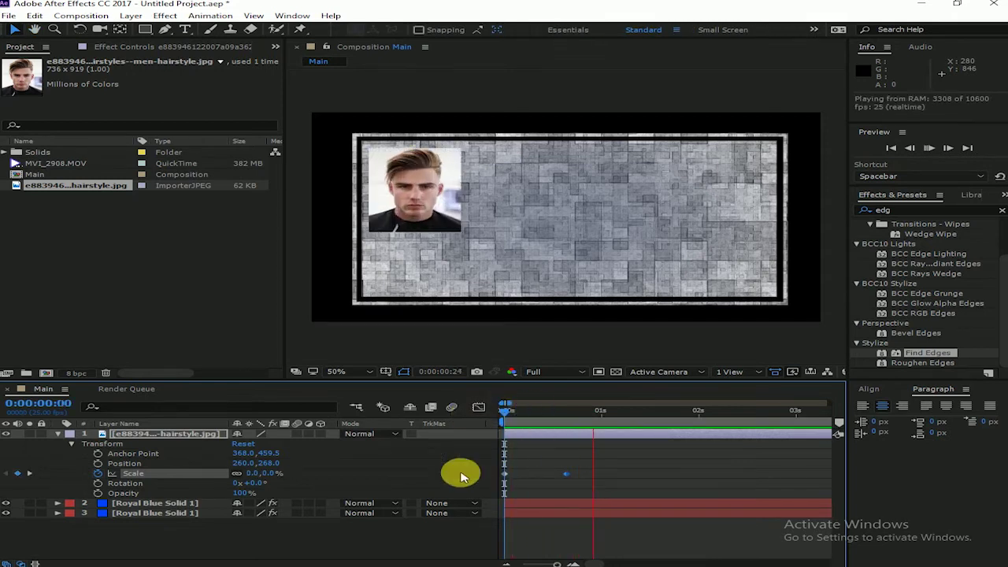
left_click(516, 410)
left_click(504, 411)
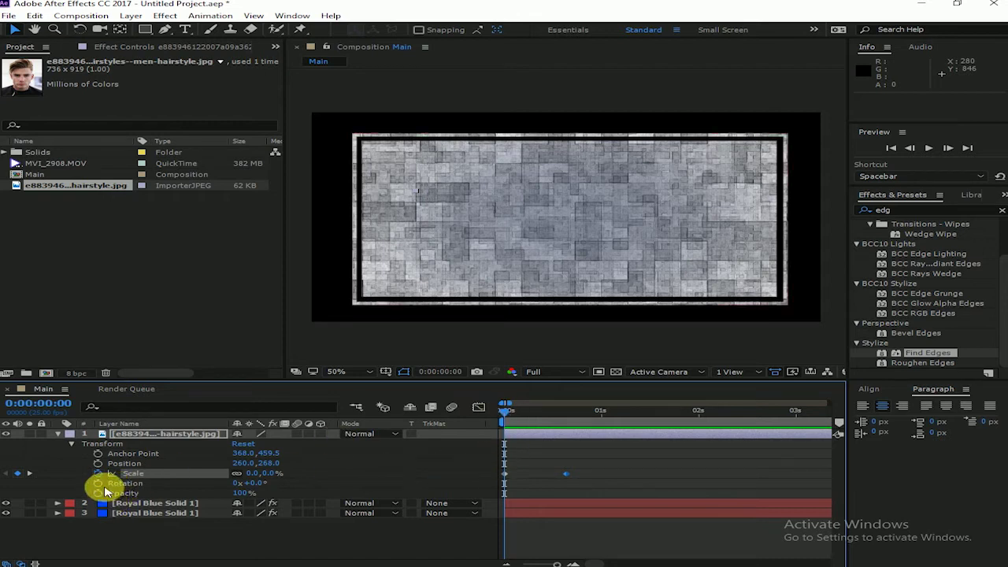
- Key the photo's Rotation to spin one full turn by the second Scale keyframe, then preview
left_click(98, 483)
left_click_drag(508, 411, 572, 423)
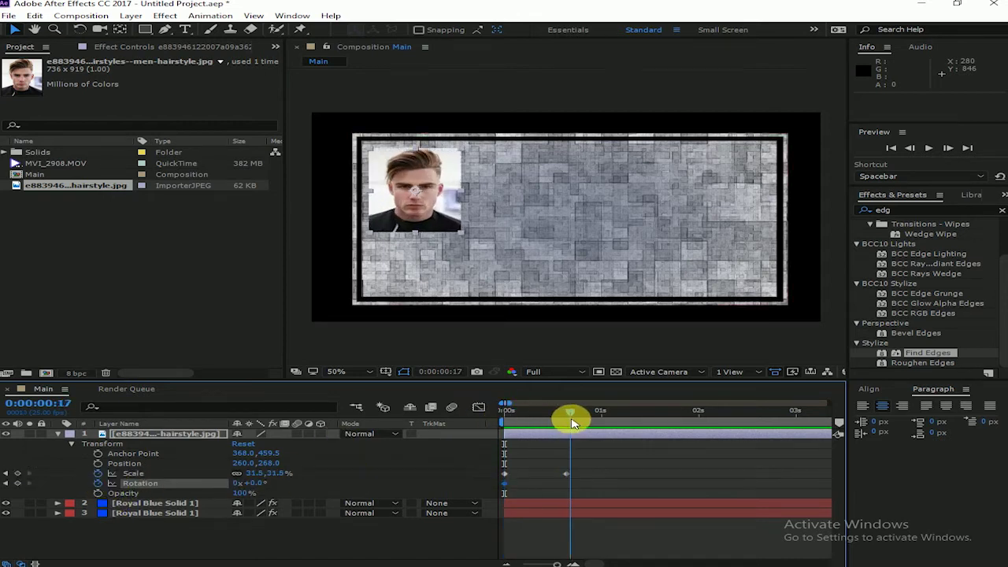
left_click(267, 489)
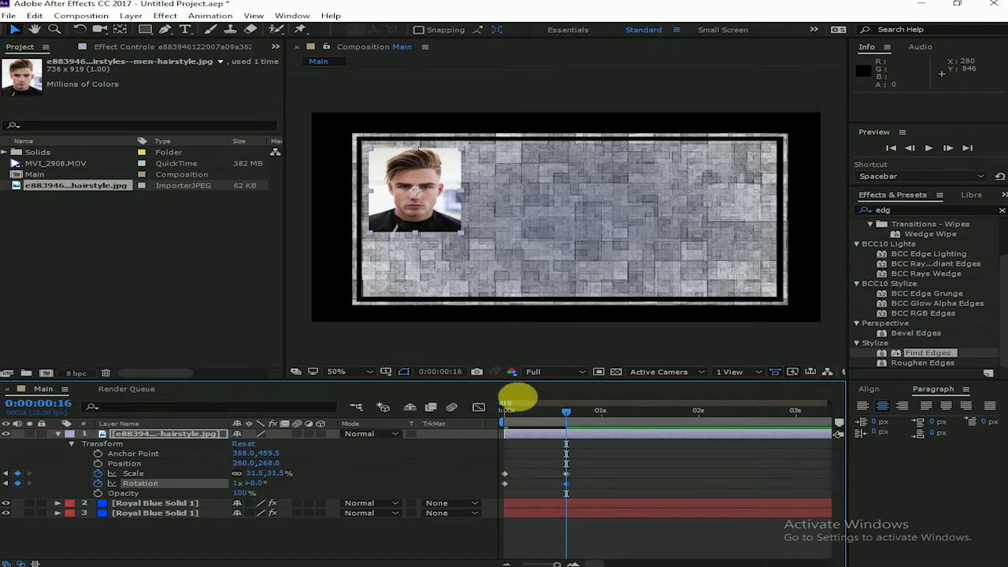
left_click_drag(510, 410, 459, 411)
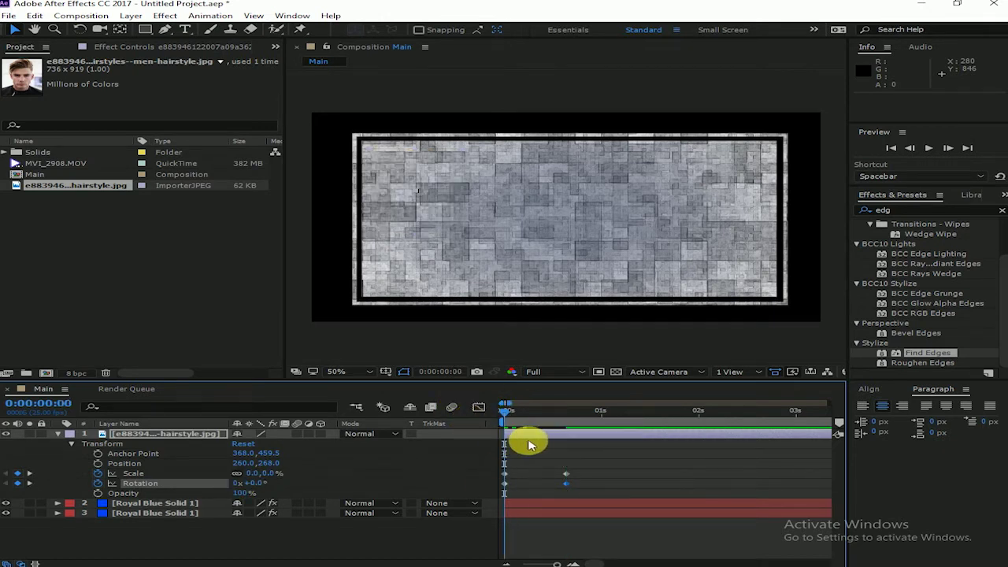
key("space")
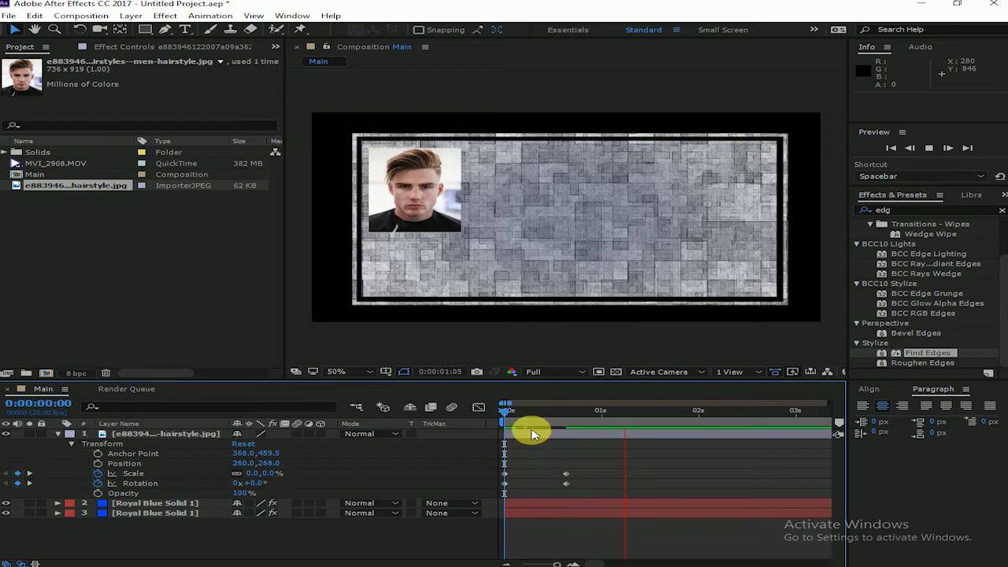
key("space")
key("space")
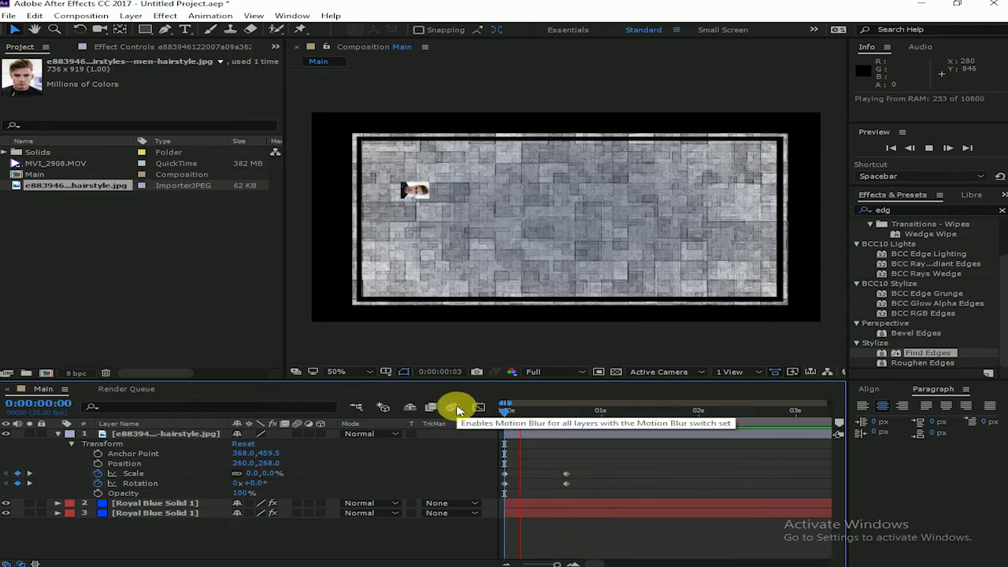
key("space")
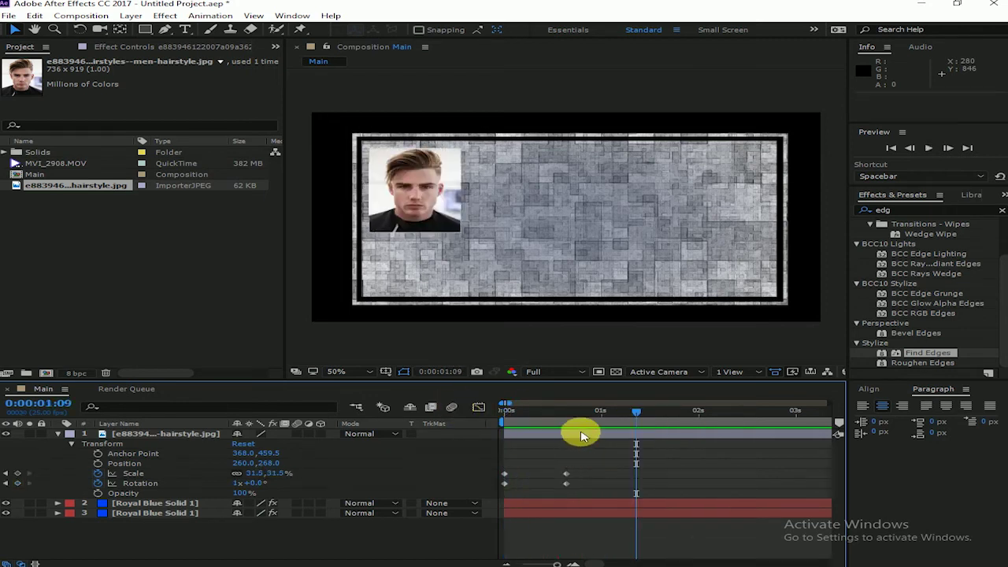
mouse_move(570, 410)
left_mouse_down()
mouse_move(557, 410)
mouse_move(583, 415)
left_mouse_up()
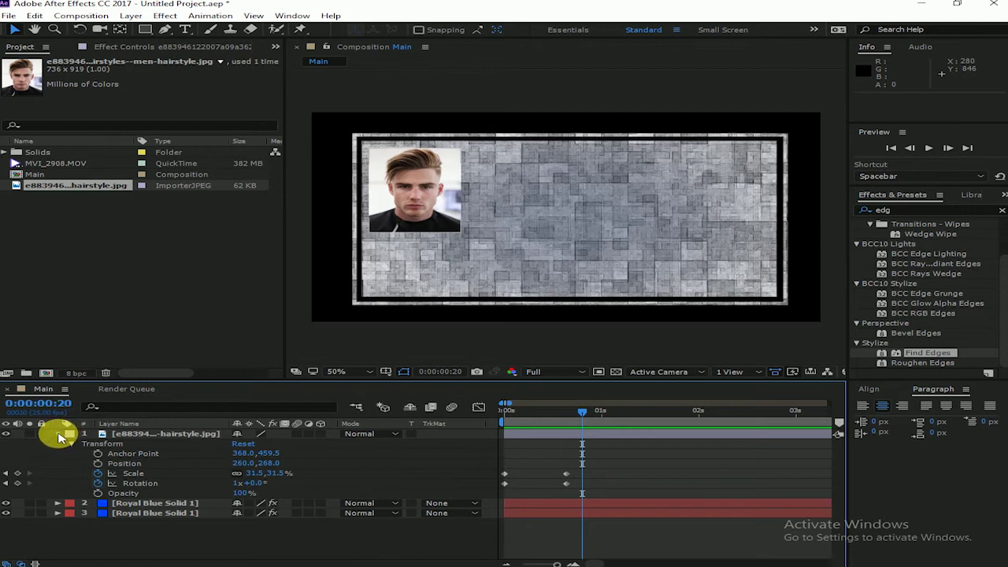
- Collapse the layer and draw a text box under the photo with the Type tool
left_click(59, 433)
left_click(185, 30)
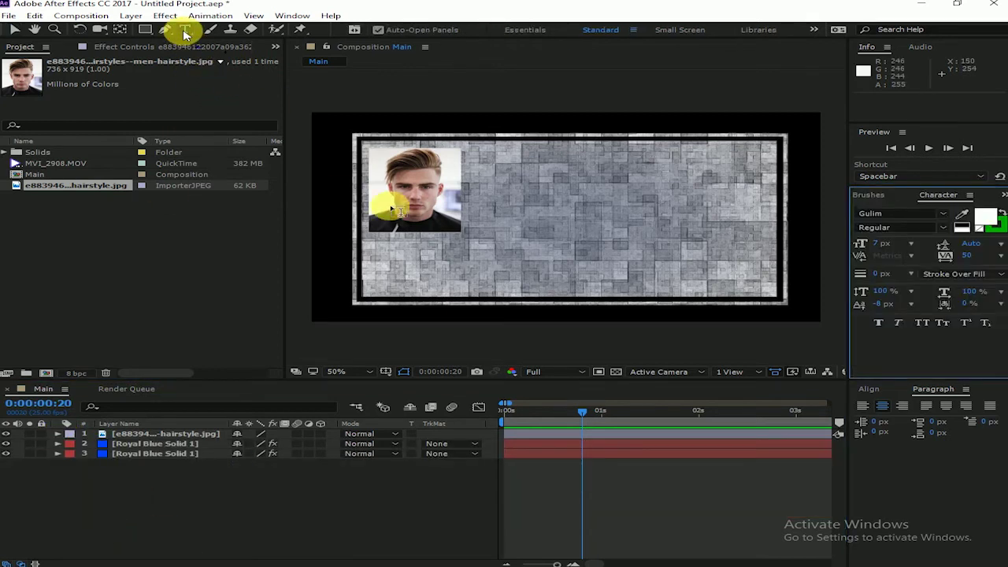
mouse_move(372, 241)
left_mouse_down()
mouse_move(457, 266)
mouse_move(461, 257)
left_mouse_up()
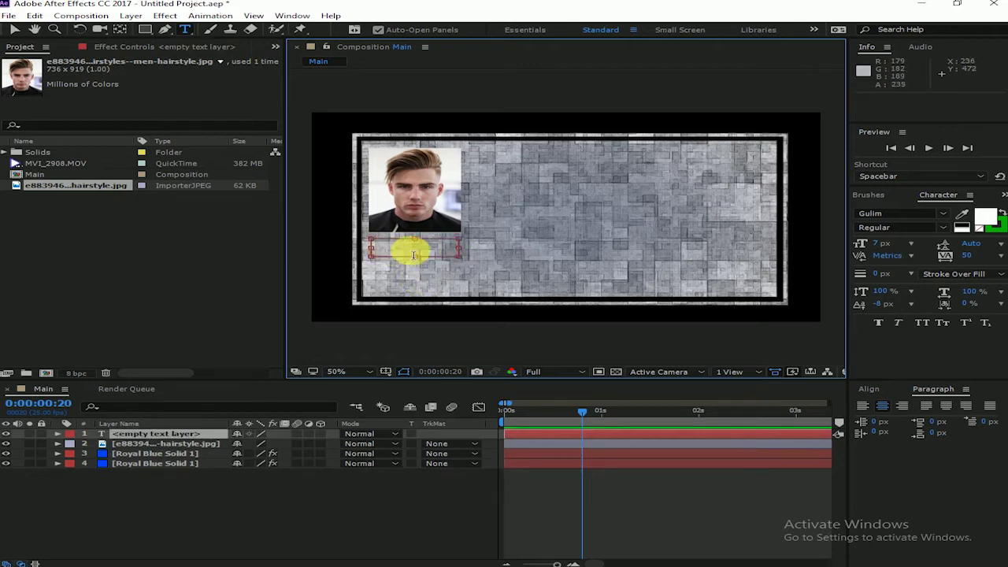
- Delete the mistyped 'CrimiCri' text layer
type("Crimi")
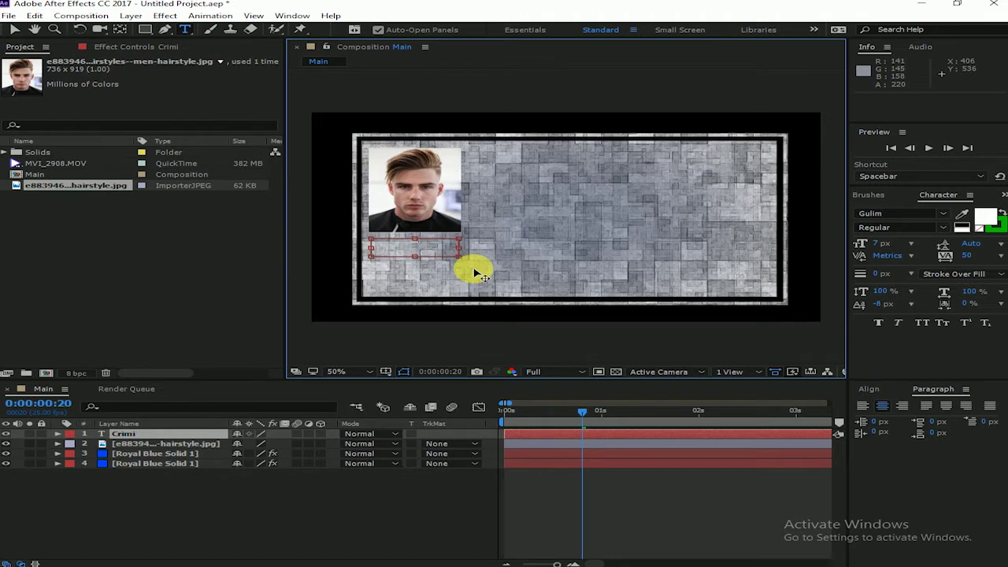
left_click_drag(371, 250, 432, 255)
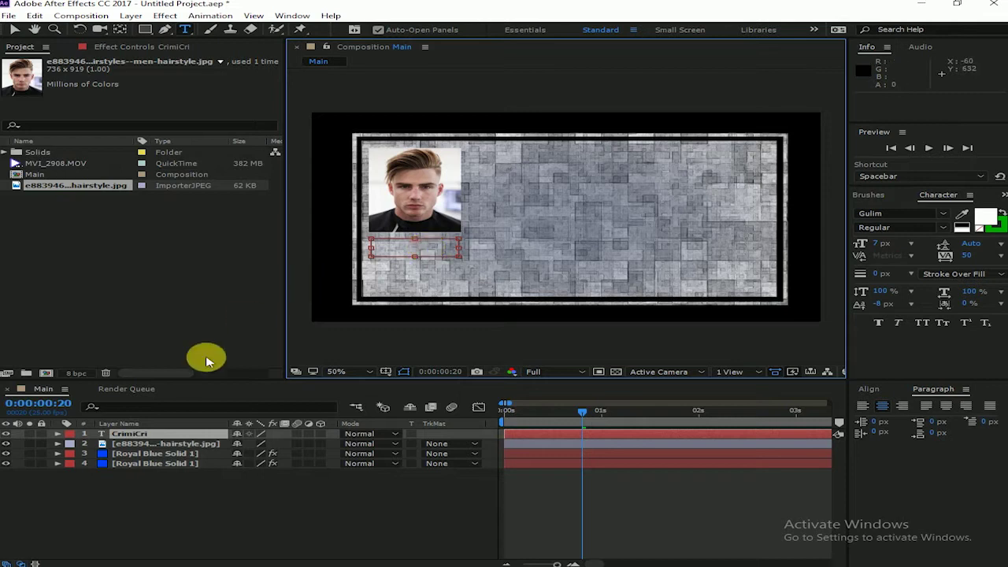
left_click(135, 434)
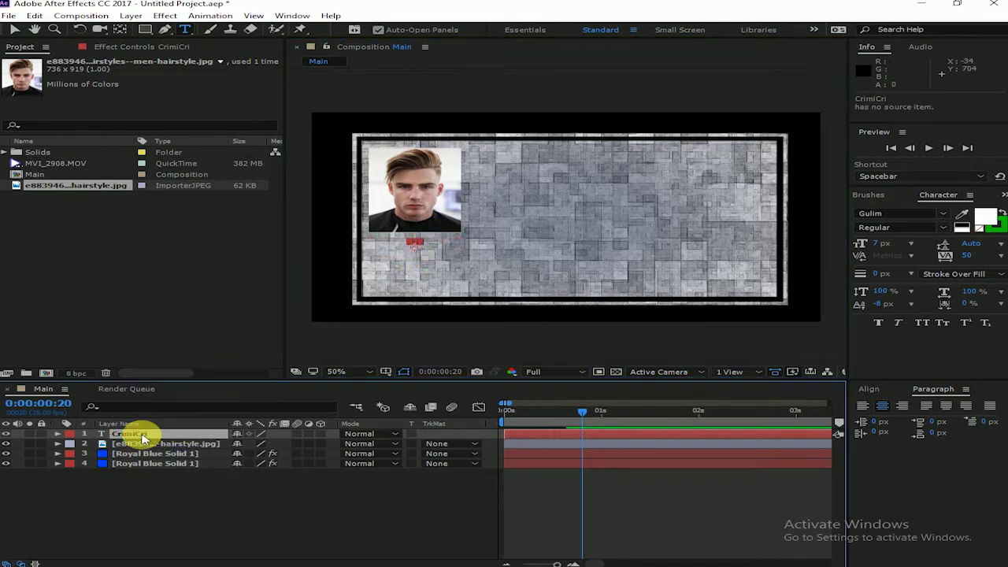
key("Delete")
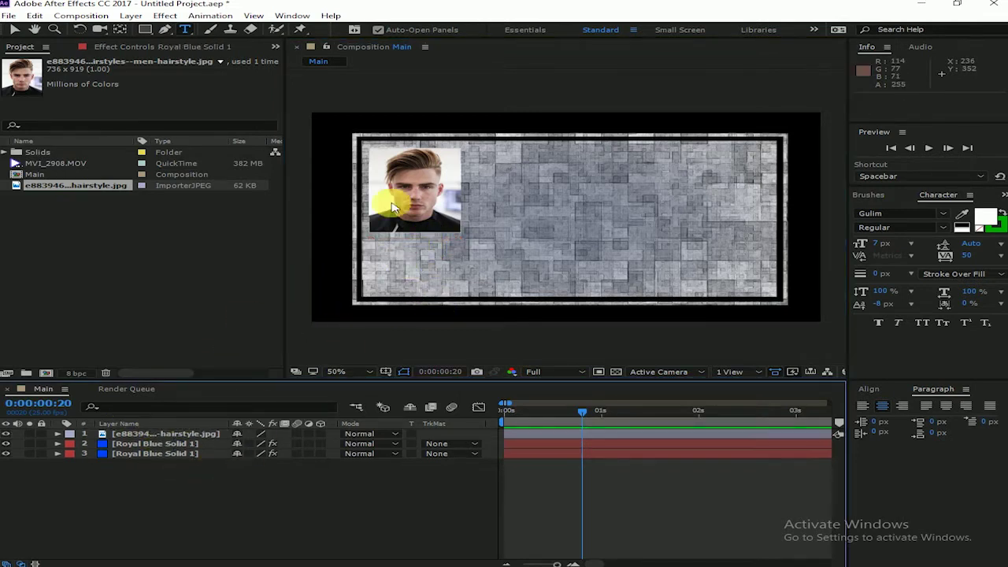
- Draw a new text box below the photo and type 'Criminal'
left_click(187, 30)
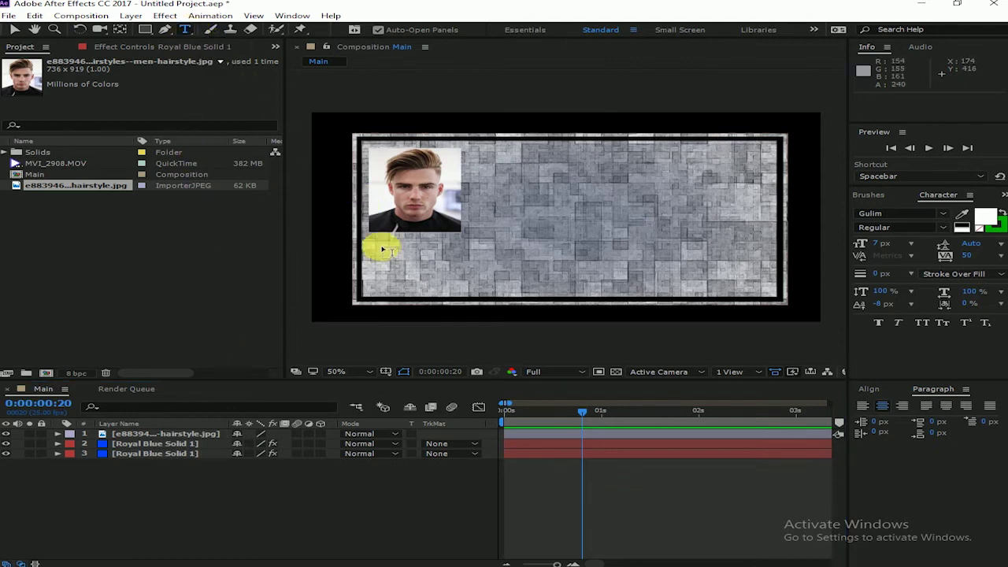
mouse_move(380, 243)
left_mouse_down()
mouse_move(454, 269)
mouse_move(459, 261)
left_mouse_up()
type("Criminal")
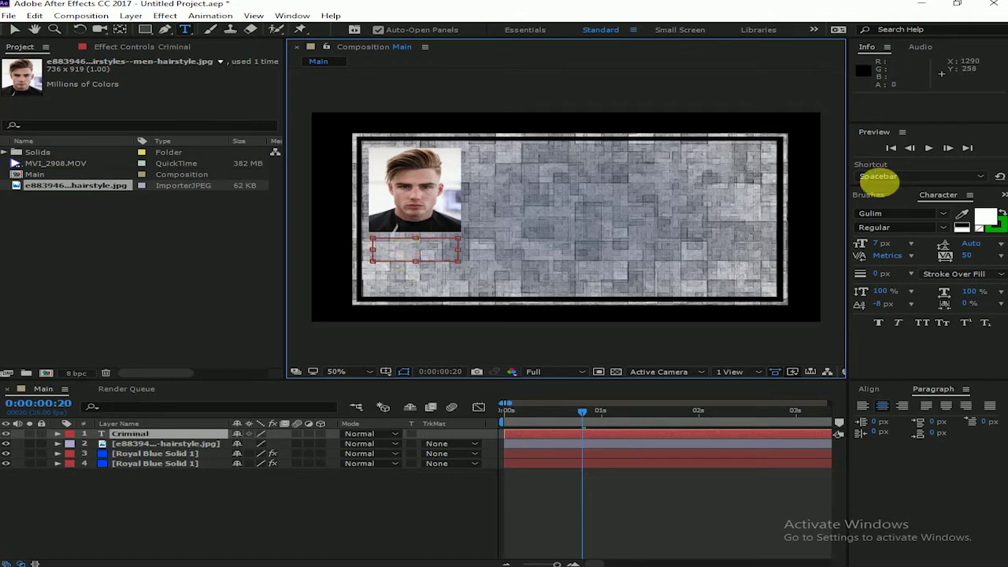
left_click(99, 445)
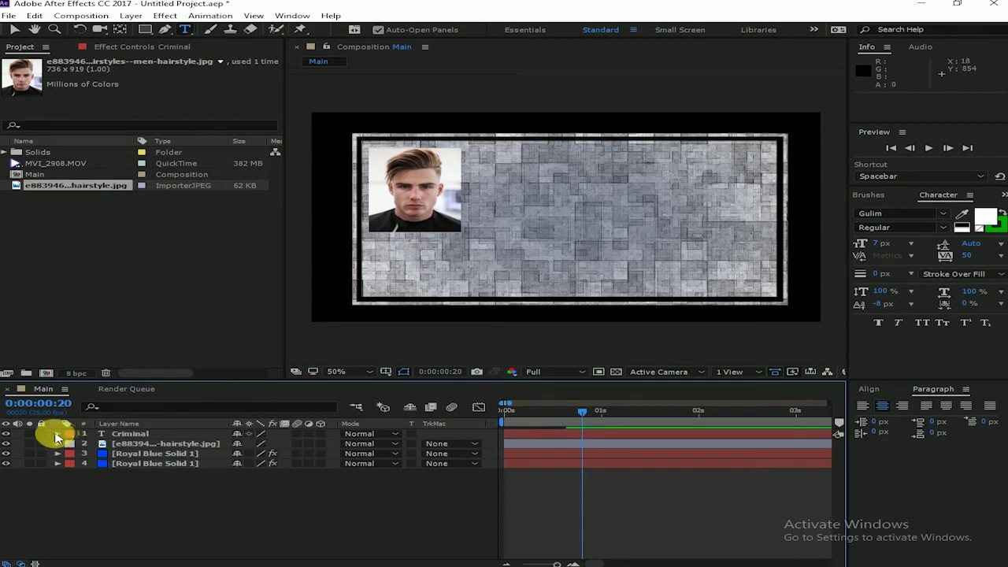
- Select the Criminal text layer and enlarge its font size to 35 px
left_click(57, 433)
left_click(71, 443)
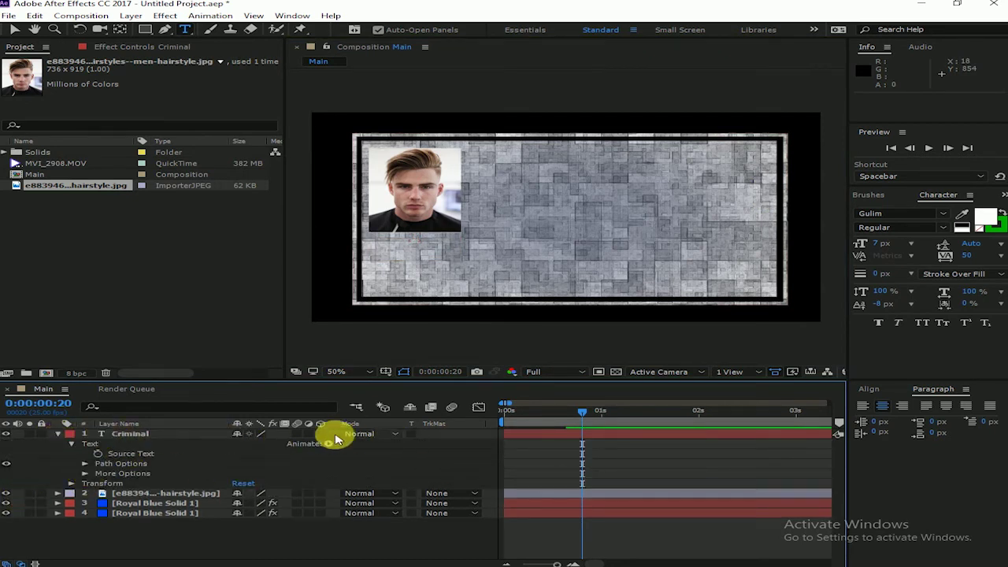
key("v")
left_click(405, 240)
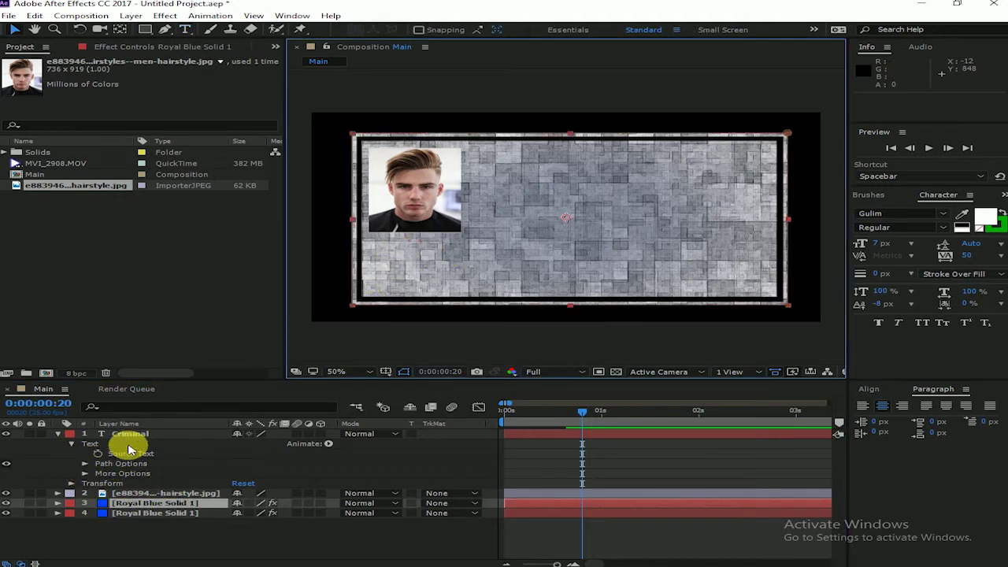
left_click(148, 434)
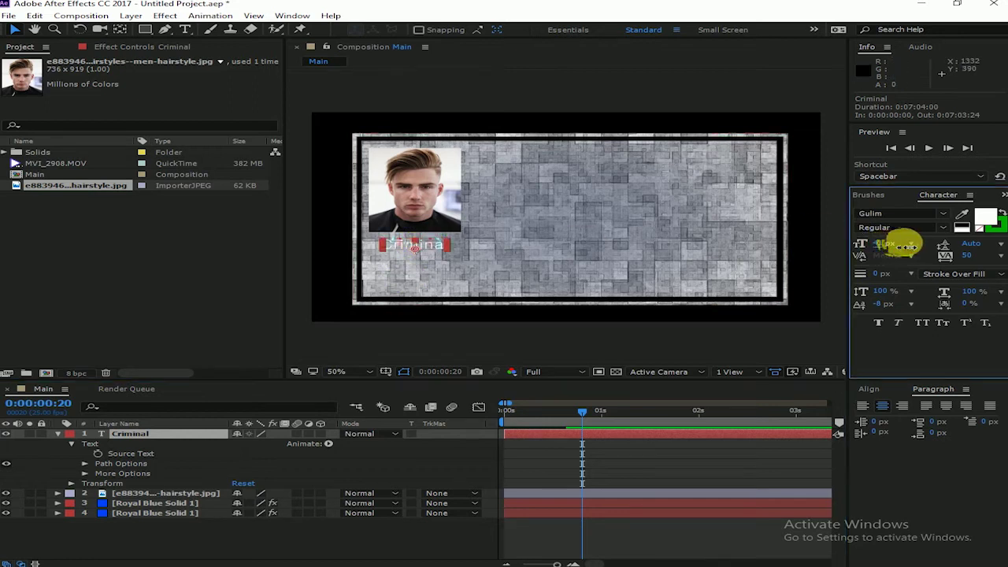
left_click_drag(878, 244, 931, 245)
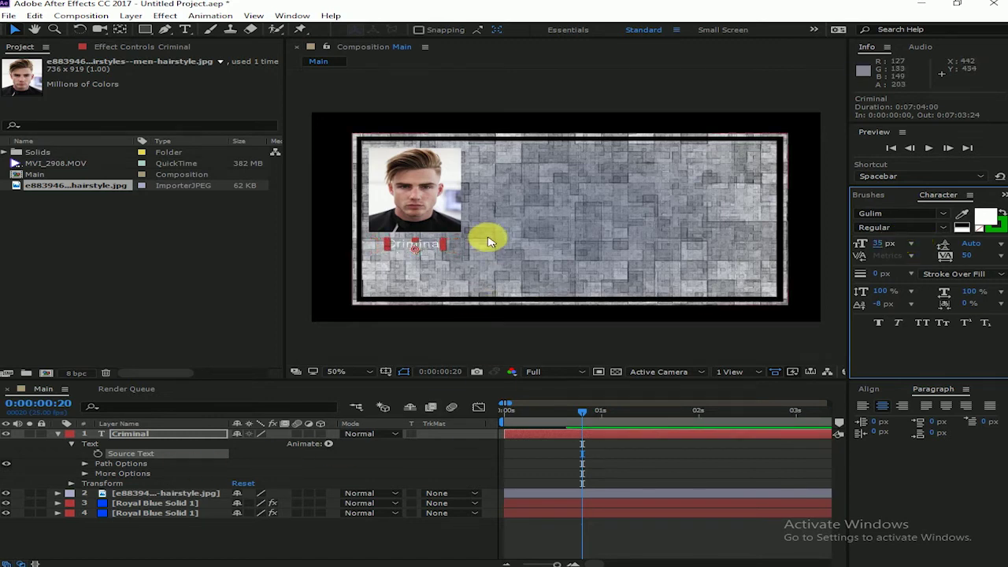
- Change the Criminal caption's font to Gungsuh
left_click(434, 245)
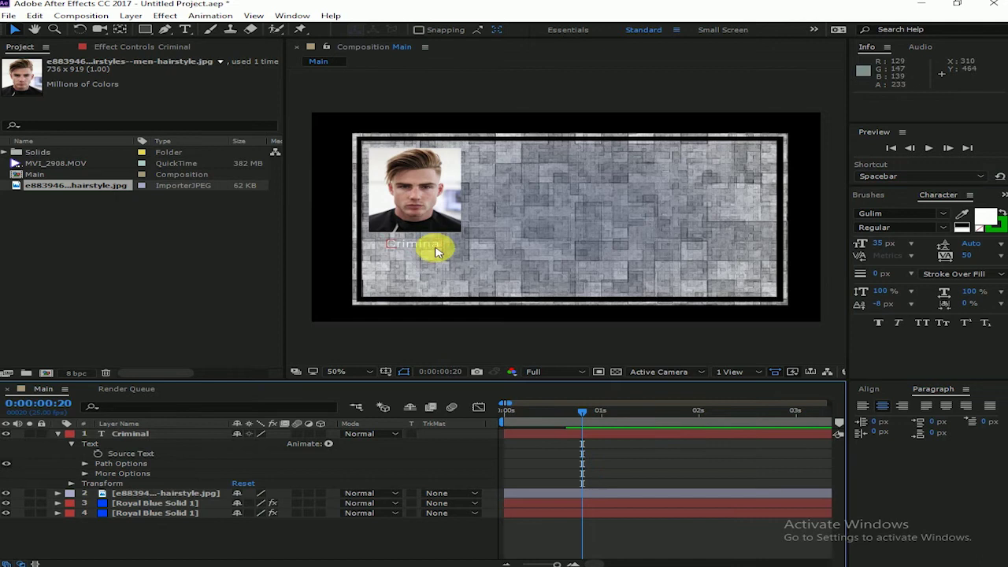
left_click(896, 214)
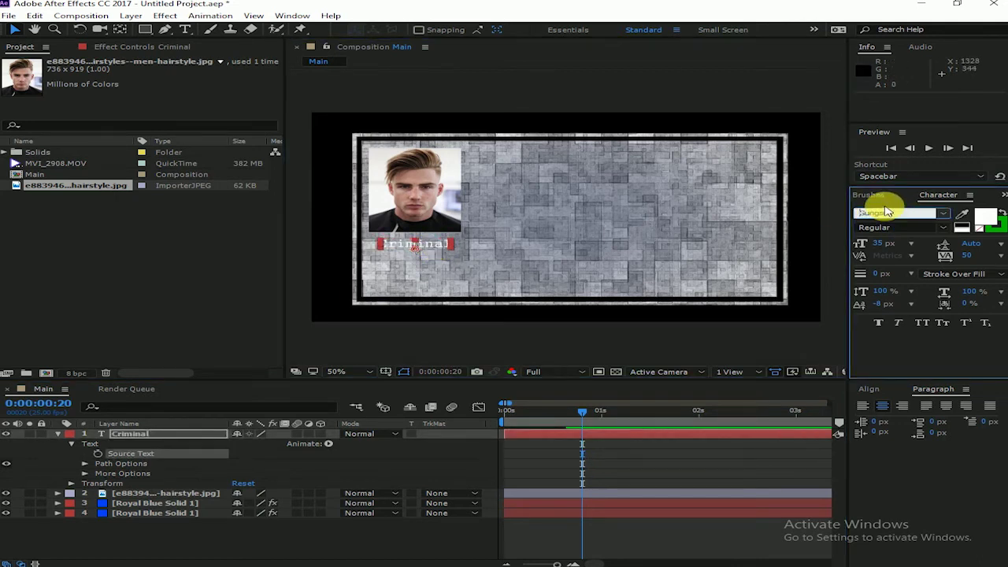
left_click(712, 465)
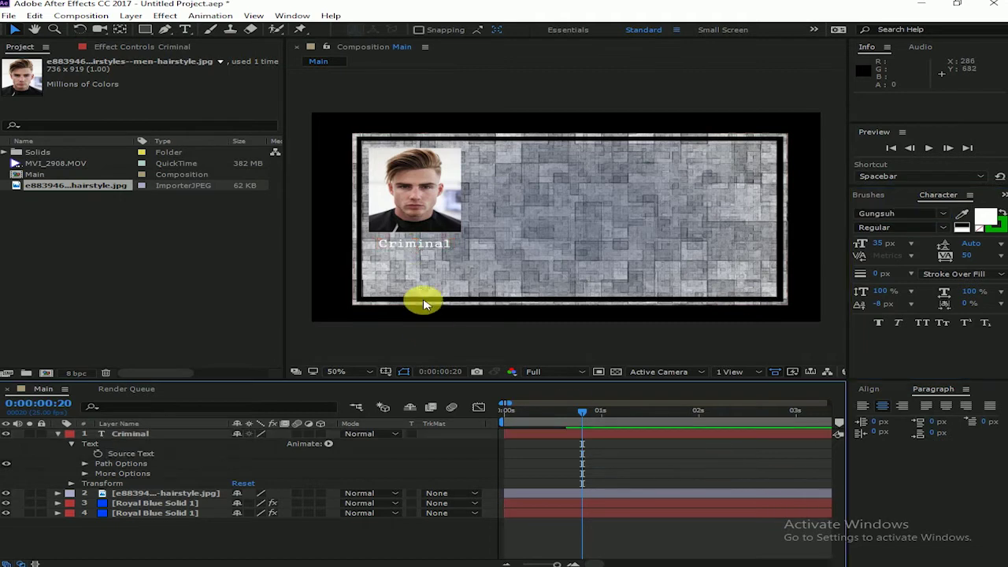
left_click(425, 246)
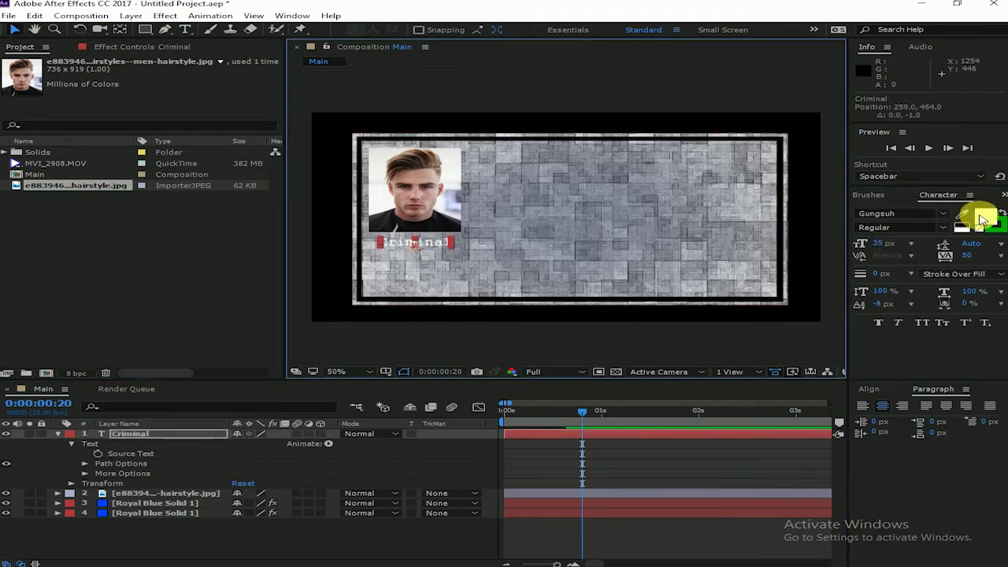
- Colour the Criminal caption dark red (910000)
left_click(982, 219)
left_click(548, 434)
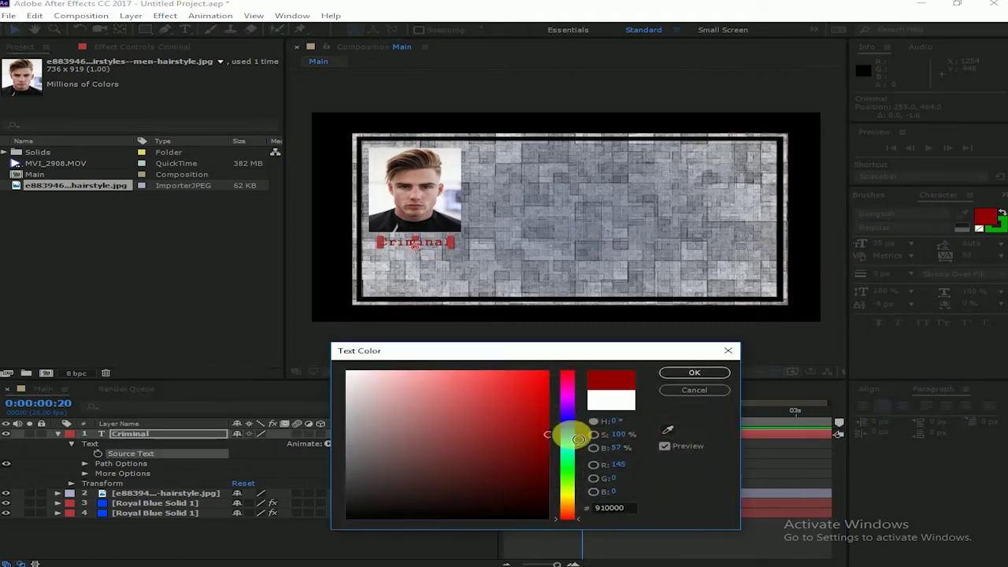
left_click(712, 372)
left_click(713, 493)
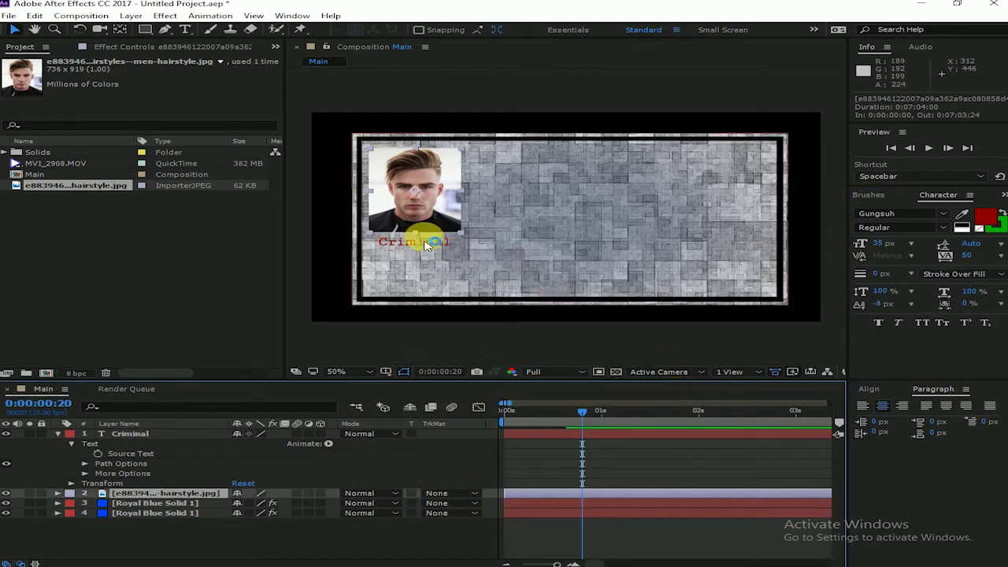
- Change the caption's font to Aharoni Bold
left_click(942, 226)
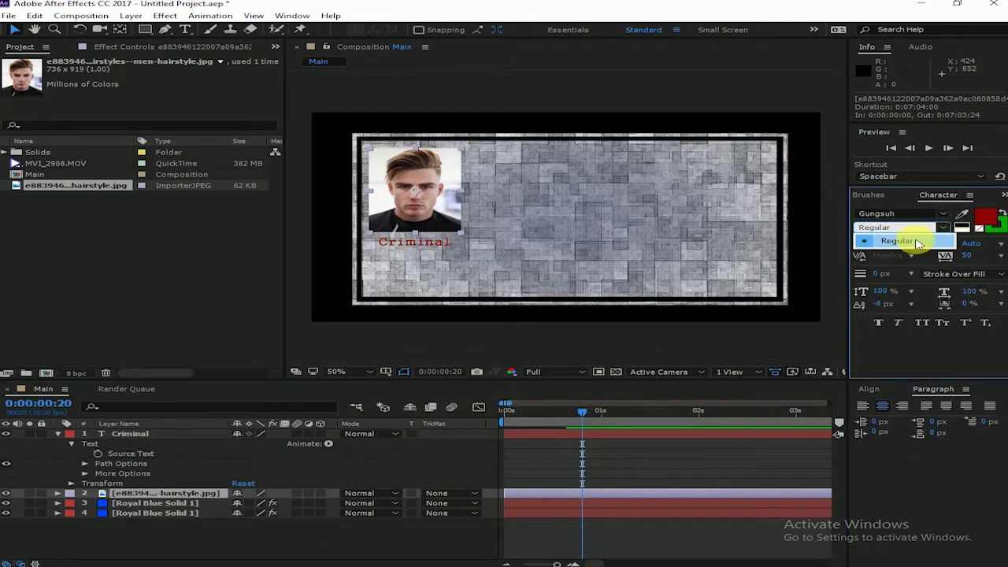
left_click(877, 360)
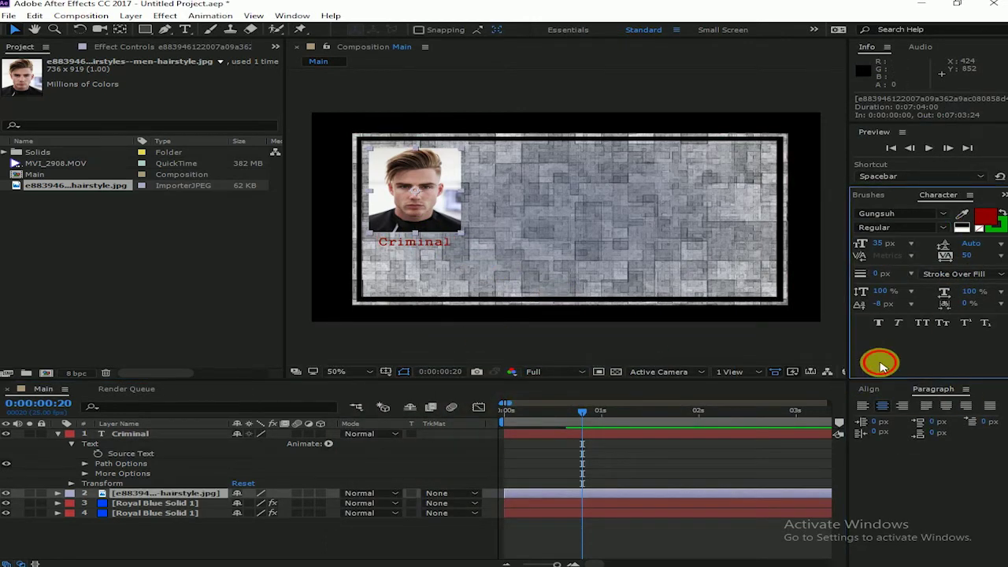
left_click(893, 215)
key("Escape")
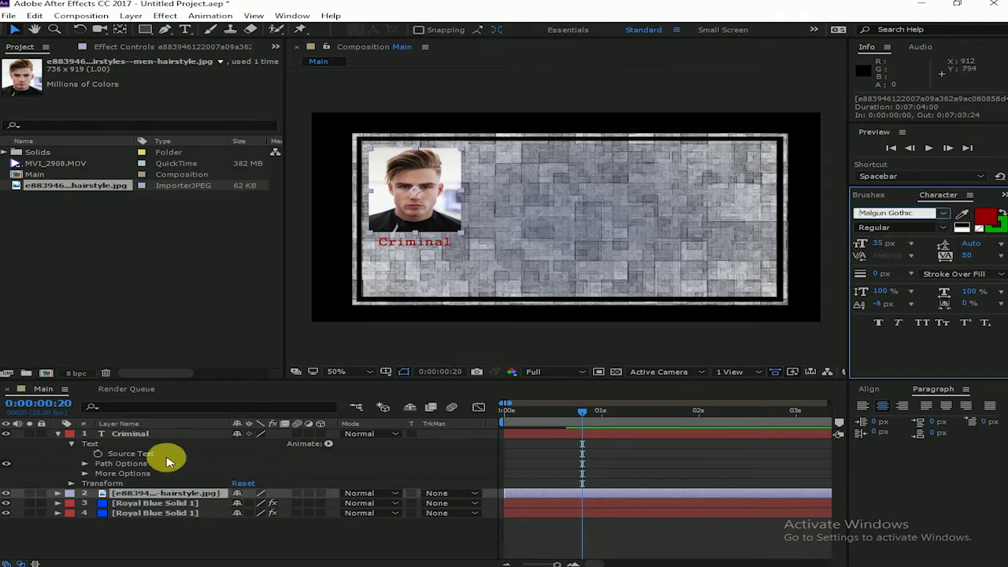
left_click(153, 443)
left_click(890, 216)
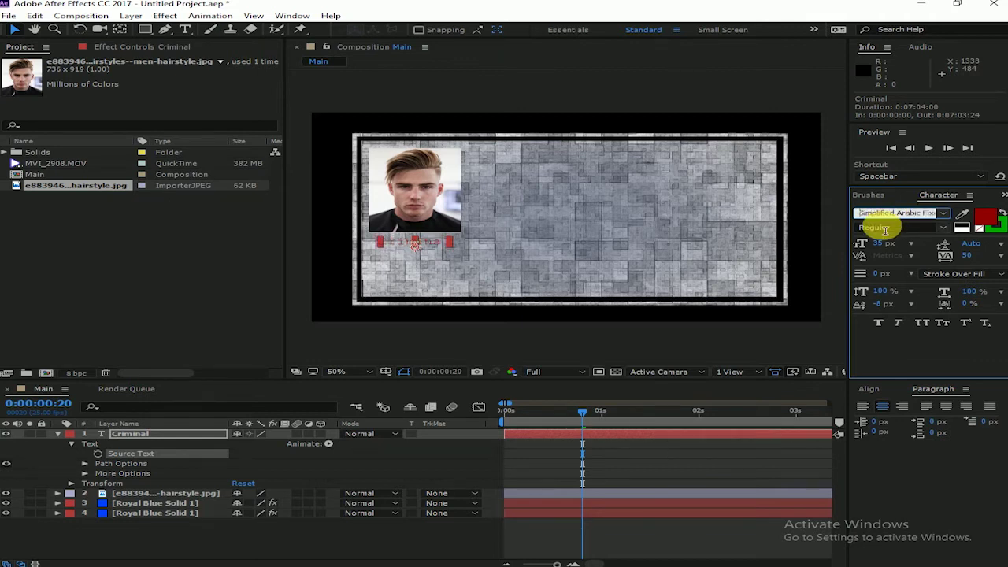
type("Aharoni")
left_click(697, 465)
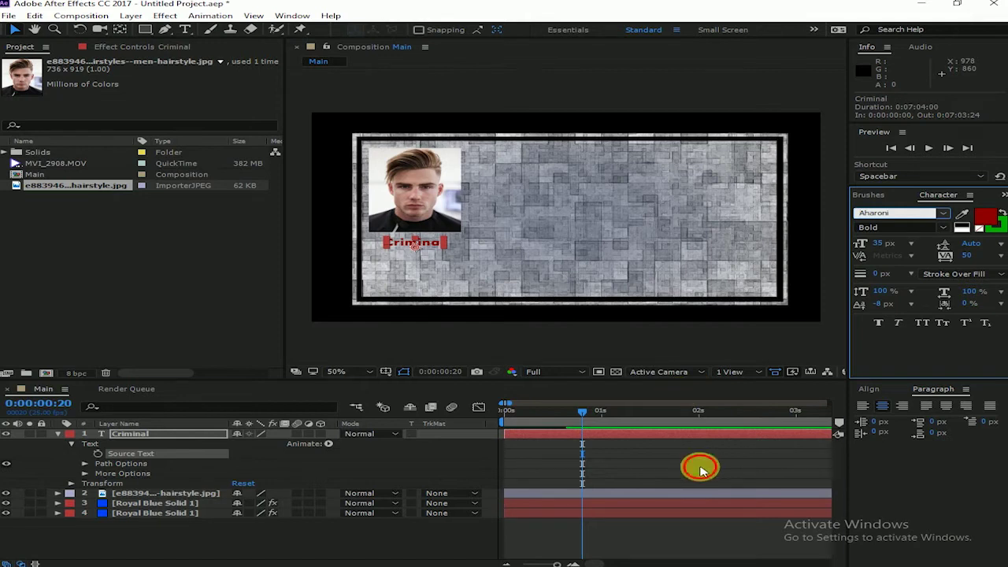
left_click(443, 253)
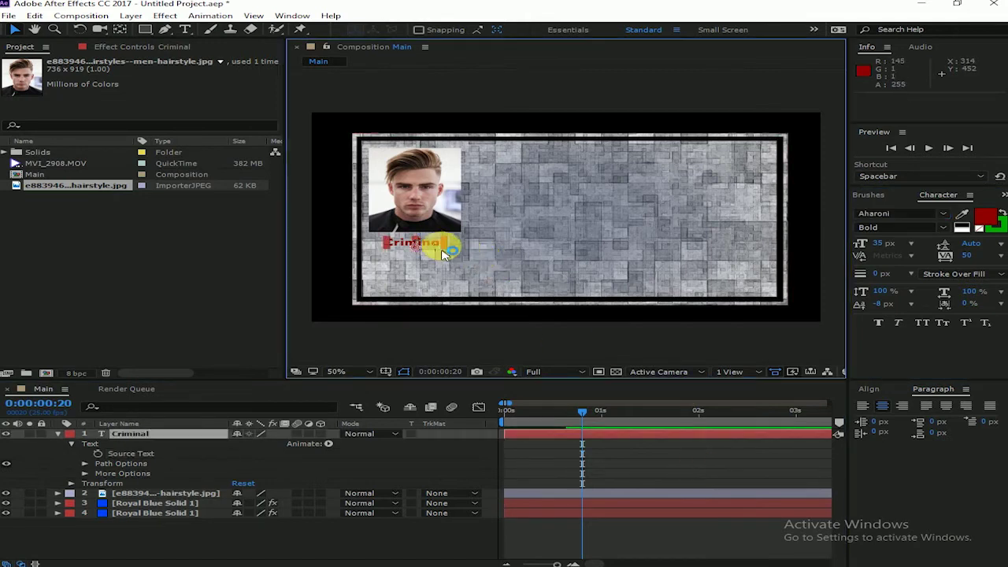
- Set the caption's font size to 49 px
left_click(895, 251)
key("Up")
key("Up")
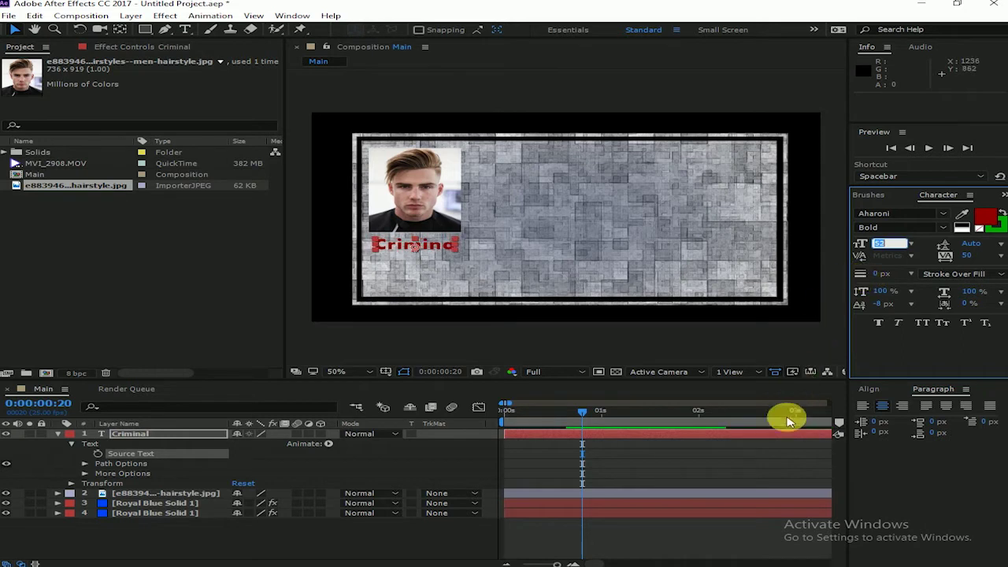
key("Down")
key("Down")
key("Down")
key("Return")
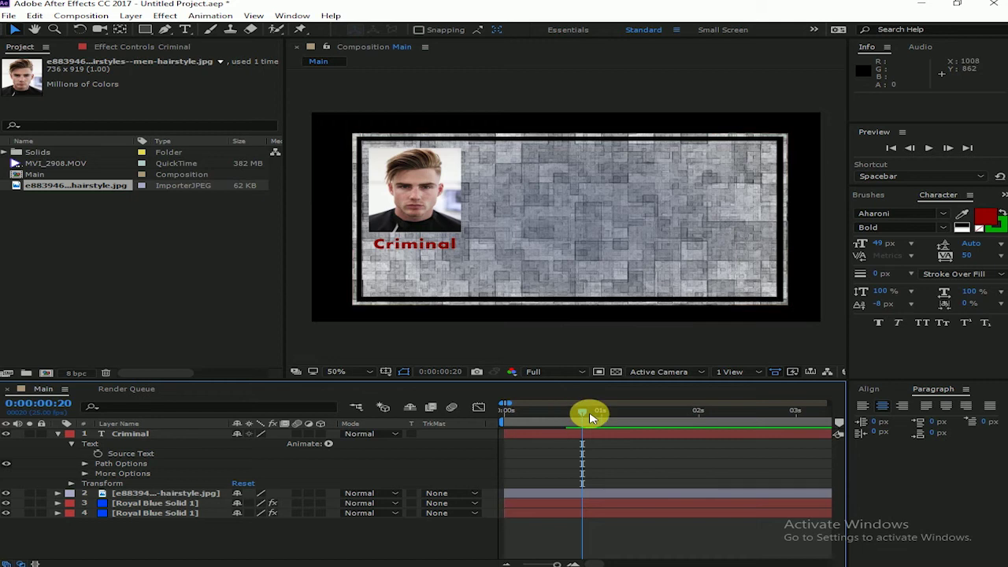
- Collapse the Criminal layer and drag a large paragraph text box across the textured area
left_click(58, 434)
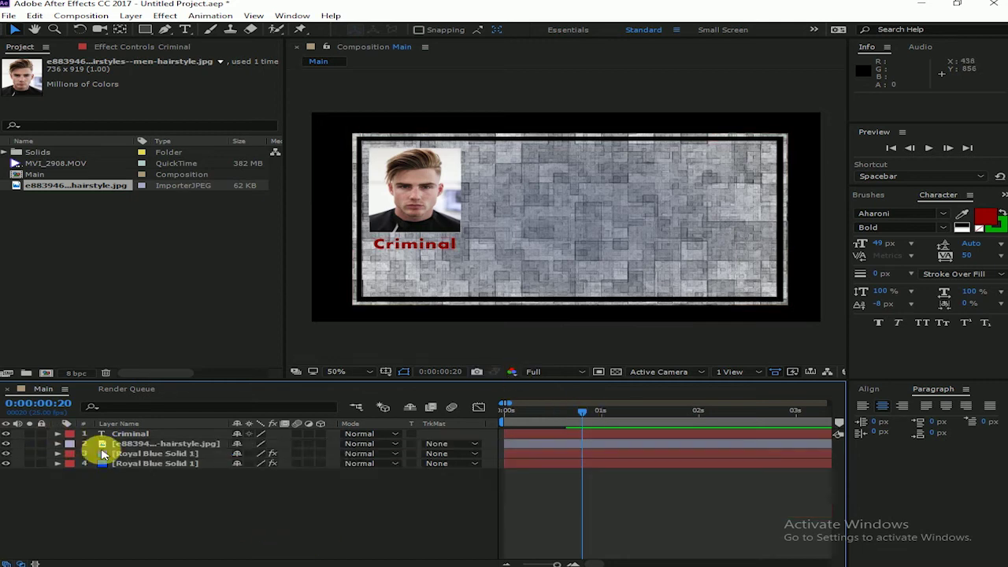
left_click(187, 29)
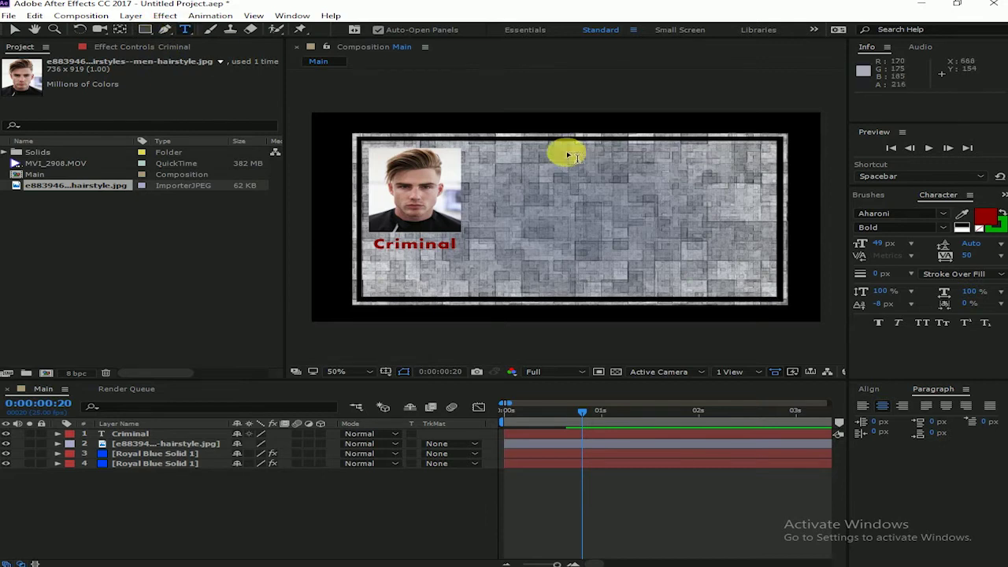
left_click_drag(483, 150, 771, 296)
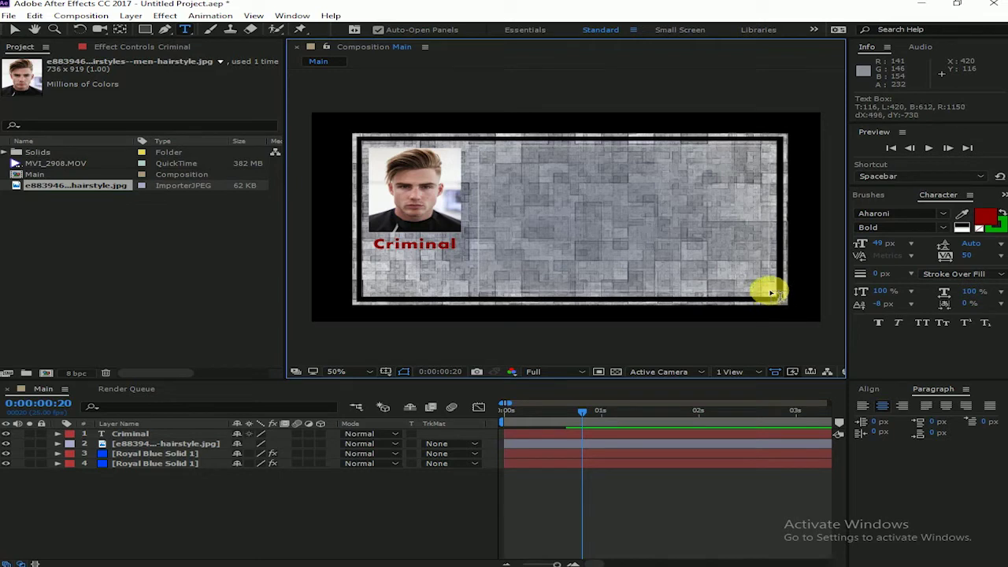
left_click_drag(771, 292, 772, 291)
- Select all of the struct group_info code in Notepad, then return to After Effects
left_click(363, 560)
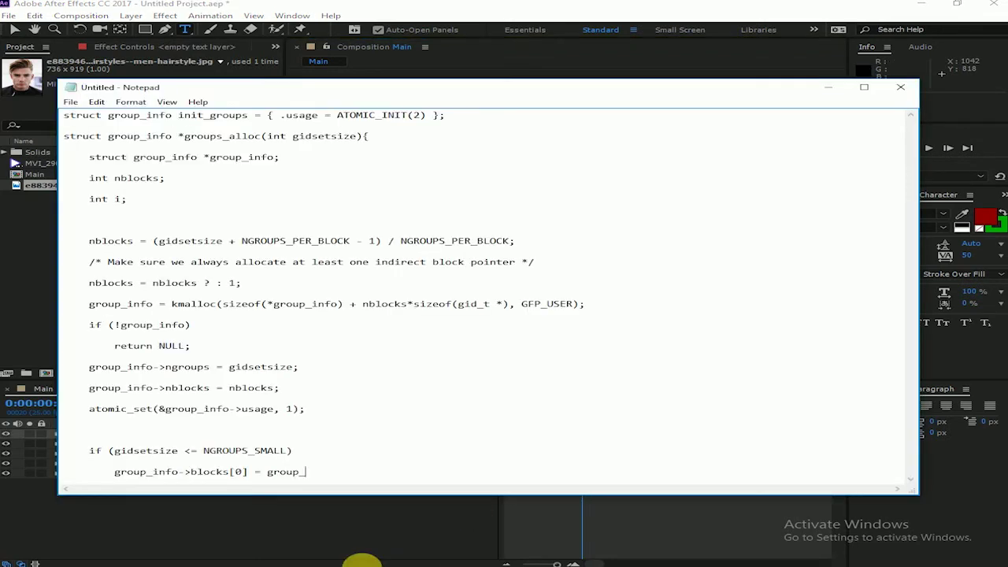
key("ctrl+a")
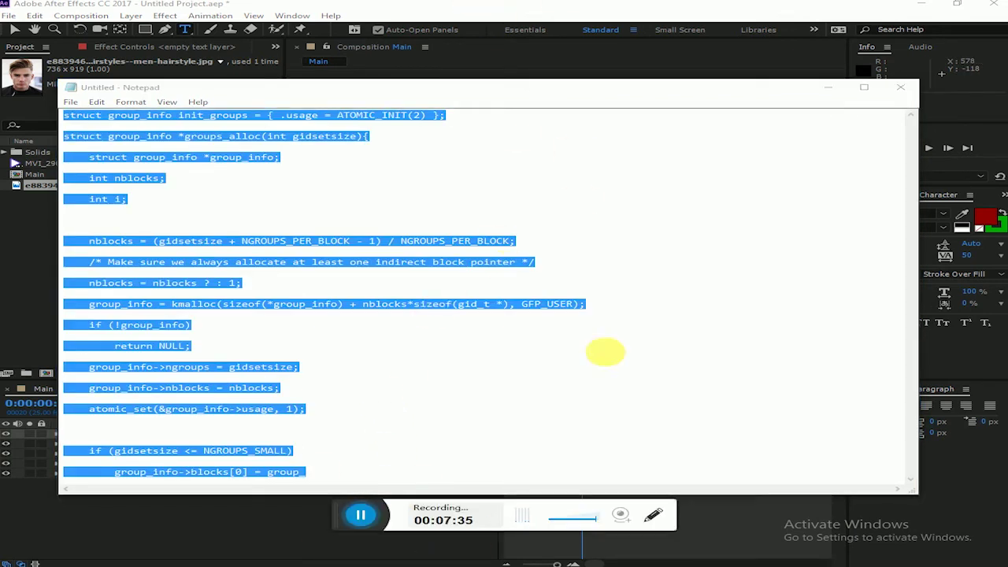
left_click(562, 6)
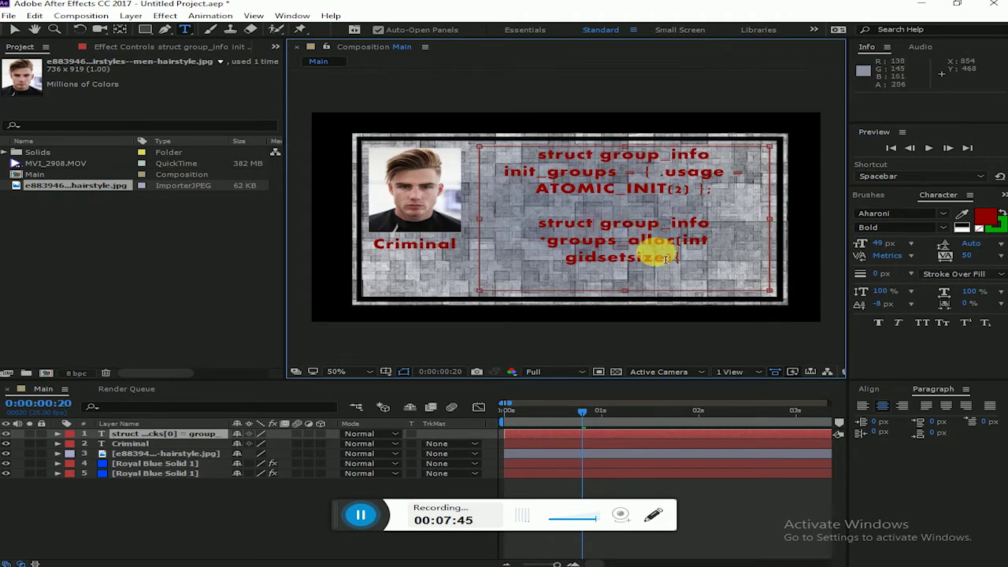
- Resize the pasted code's text box so lines reflow, then nudge the layer down
left_click_drag(687, 264, 685, 87)
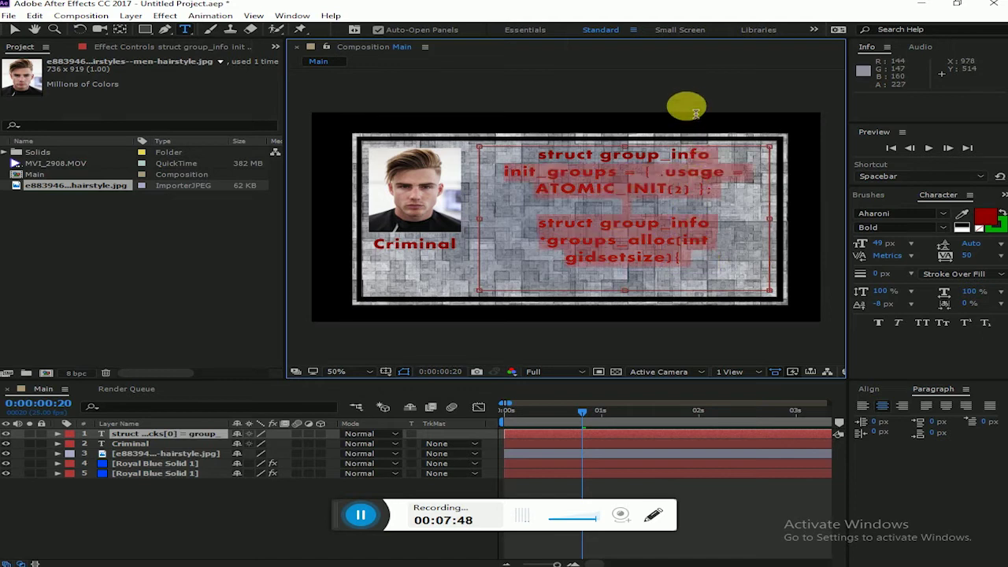
left_click(708, 269)
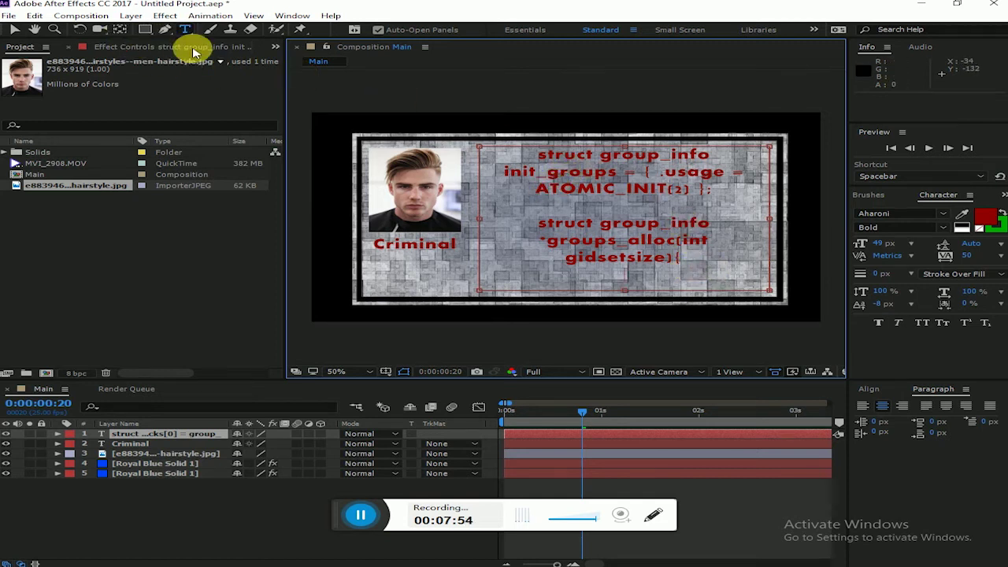
left_click_drag(485, 293, 497, 274)
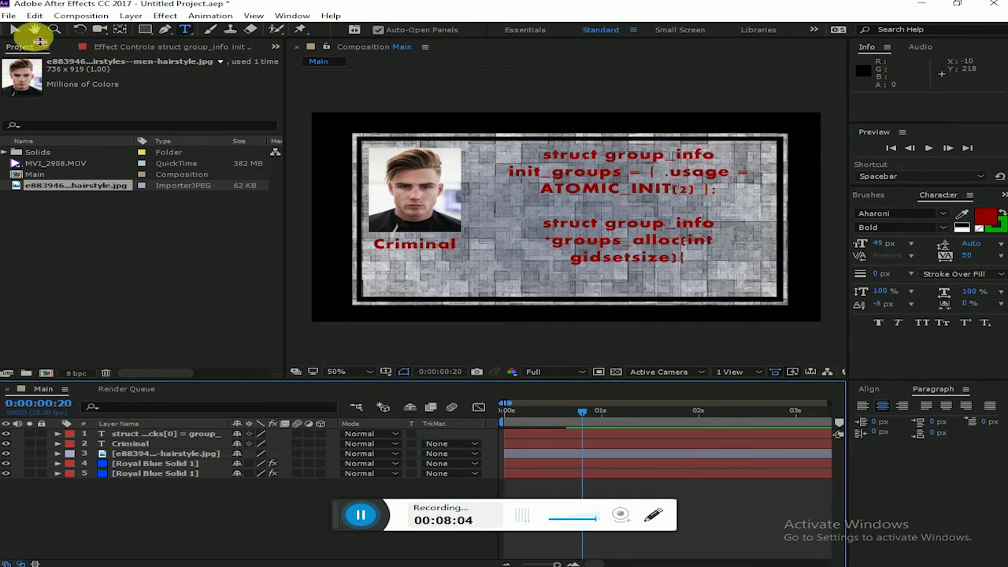
left_click(15, 30)
left_click(636, 226)
key("Down")
key("Down")
key("Down")
key("Down")
key("Down")
key("Down")
key("Down")
key("Down")
key("Down")
key("Down")
key("Down")
key("Down")
key("Down")
key("Down")
key("Down")
- Add an Opacity animator to the Criminal text and show its Range Selector
left_click(134, 444)
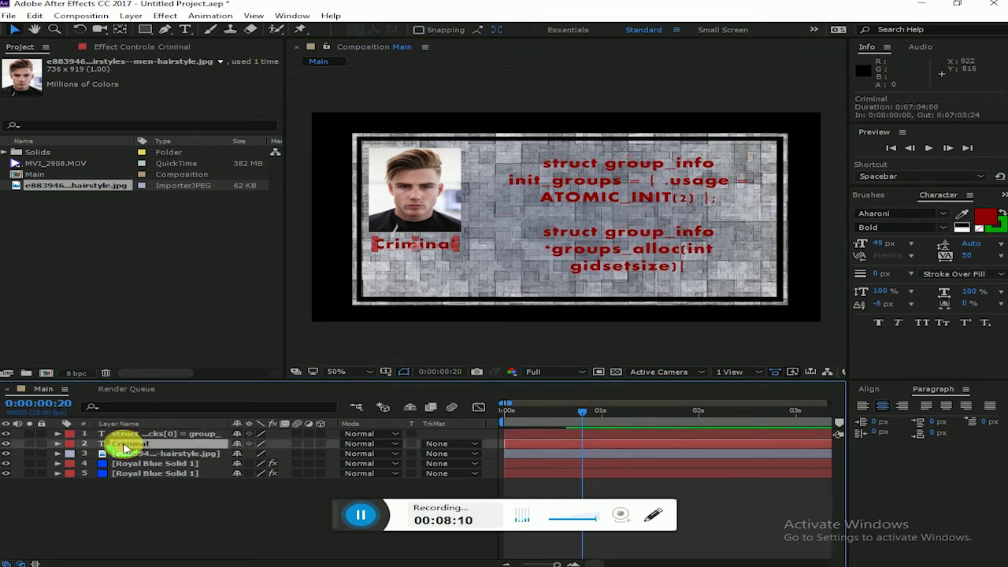
left_click(58, 444)
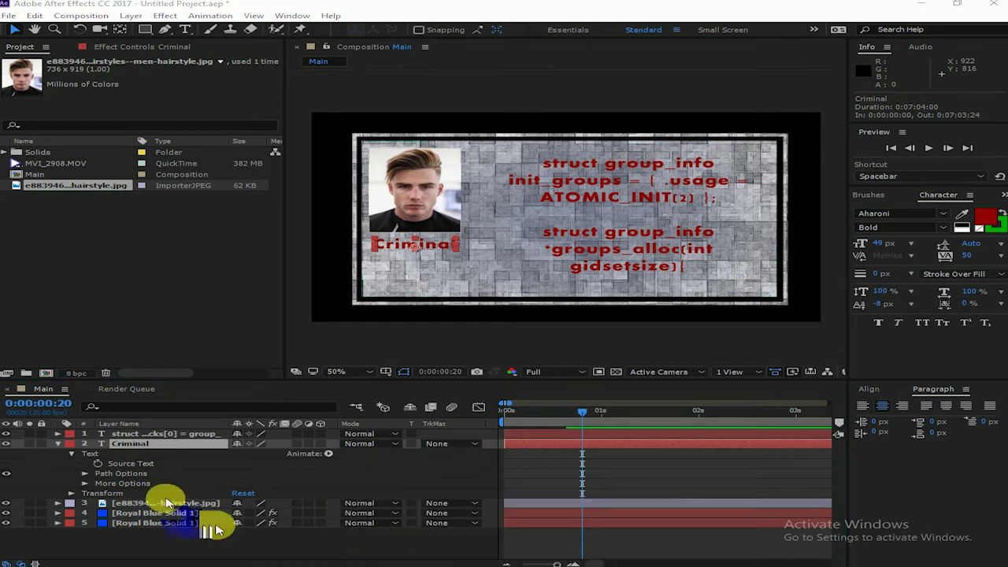
left_click(327, 455)
left_click(327, 455)
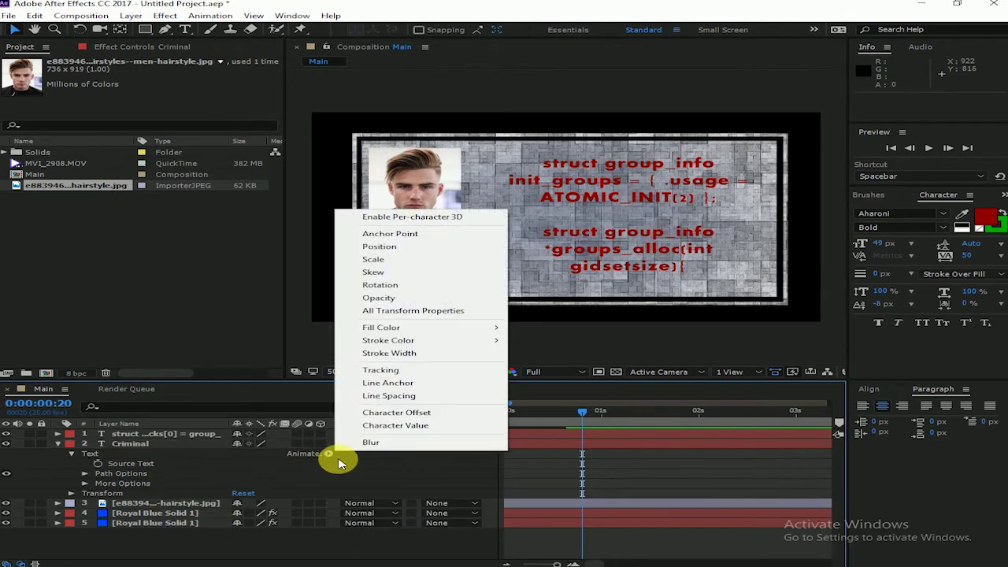
left_click(396, 298)
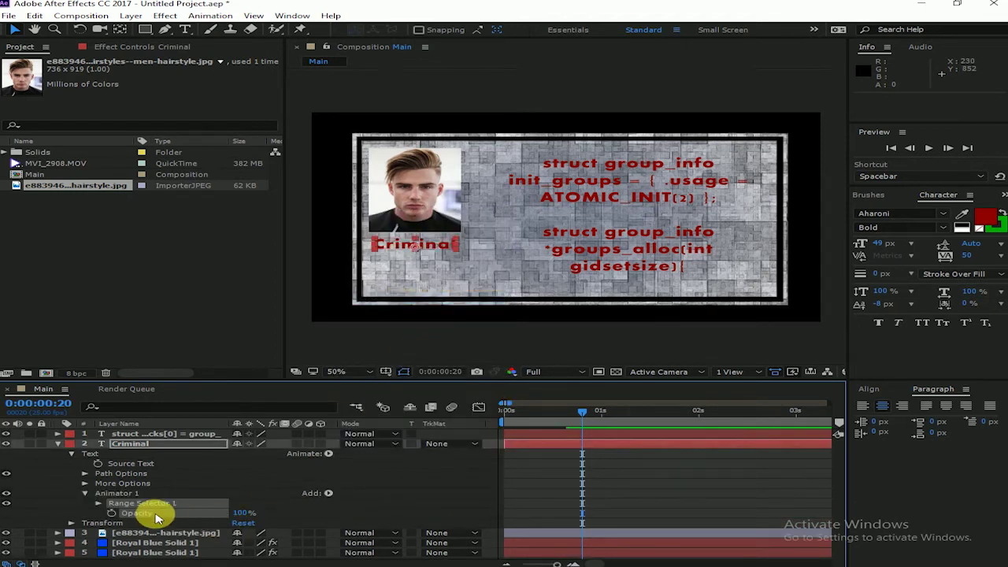
left_click(99, 503)
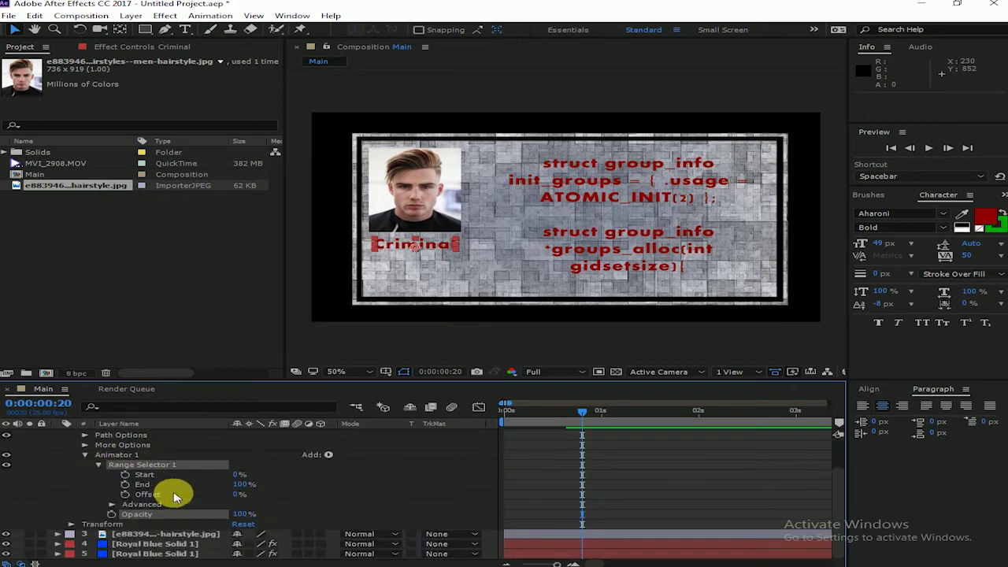
- Keyframe Range Selector Start from 0% at the first frame to 100% at frame 14
left_click_drag(598, 417, 472, 412)
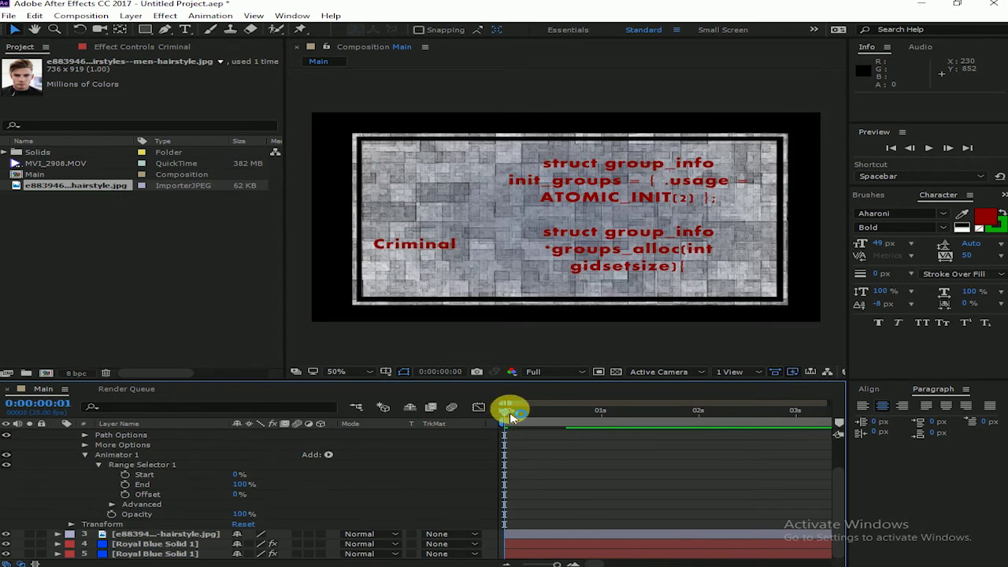
left_click_drag(510, 418, 416, 416)
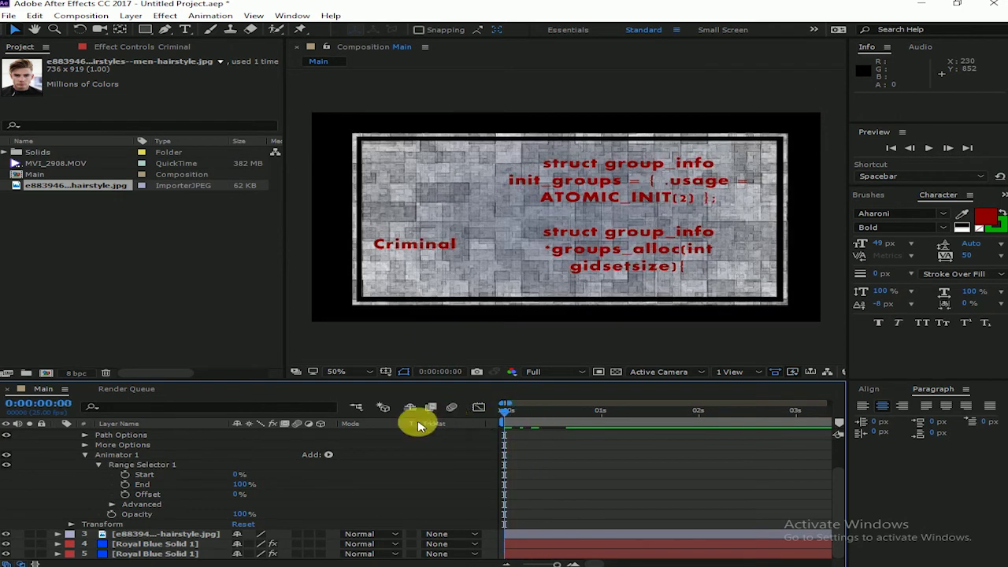
left_click(125, 475)
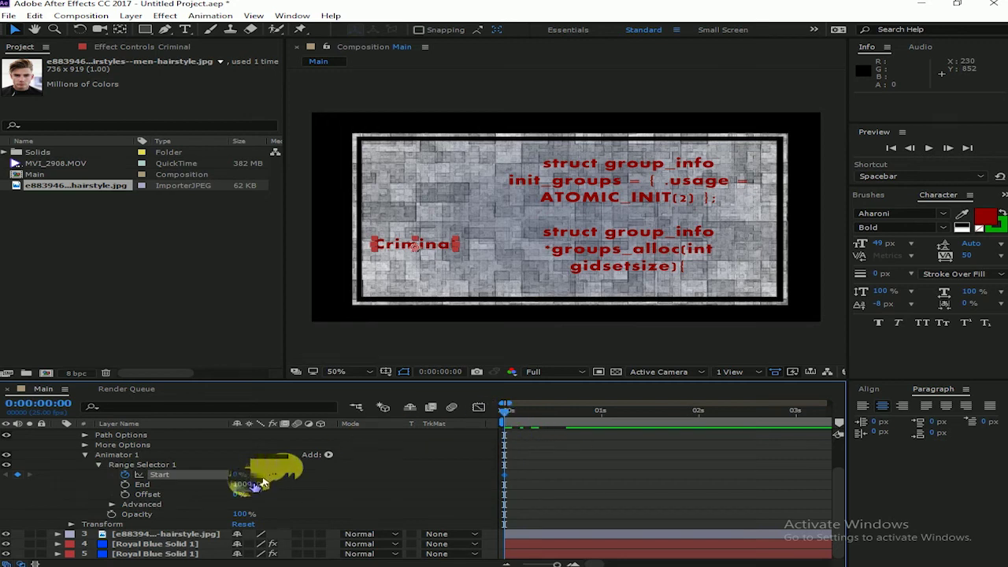
left_click_drag(521, 415, 564, 425)
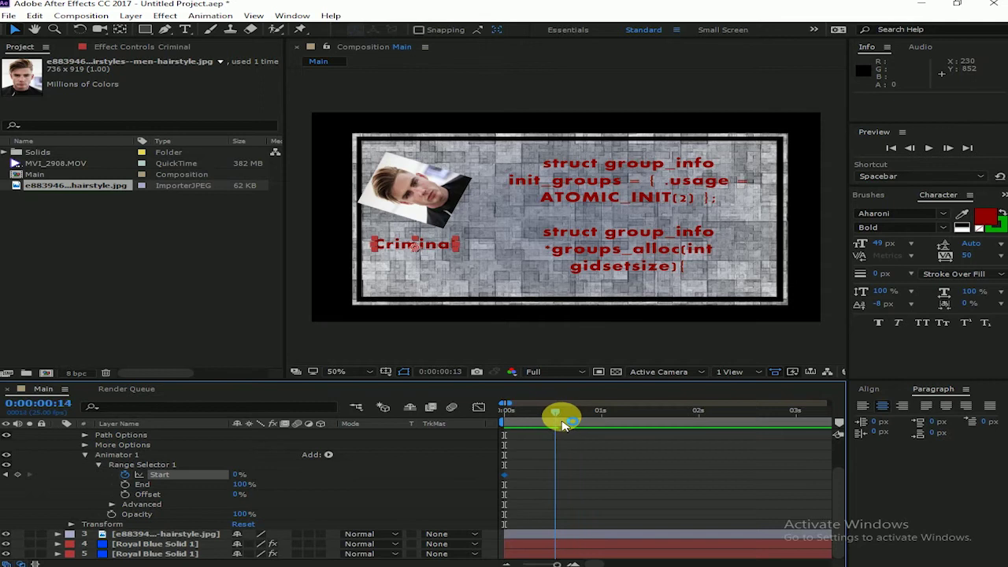
left_click_drag(241, 474, 275, 473)
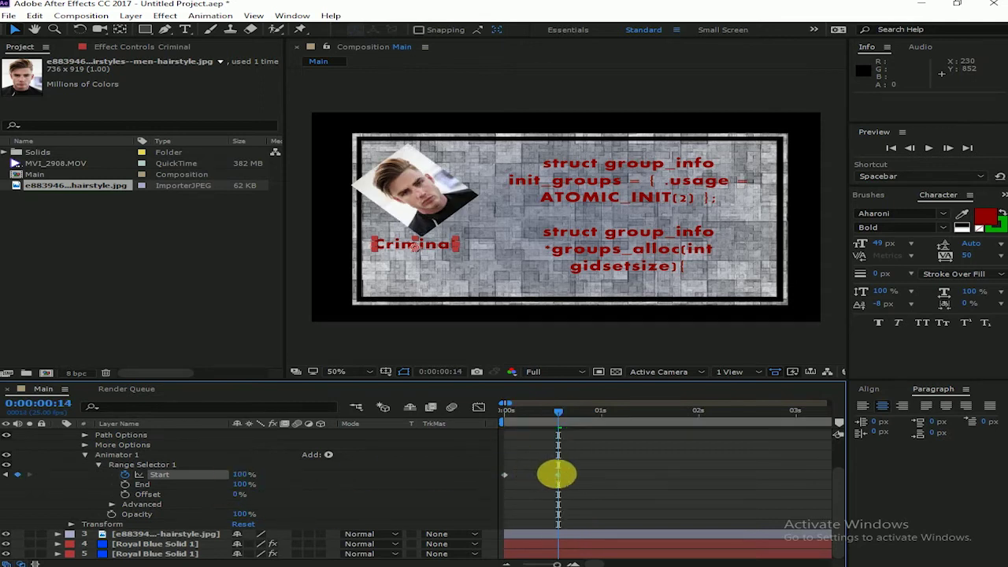
mouse_move(557, 412)
left_mouse_down()
mouse_move(540, 418)
mouse_move(579, 416)
left_mouse_up()
- Set Range Selector End to 0% and the animator's Opacity to 0%, previewing the reveal
left_click_drag(240, 494, 524, 450)
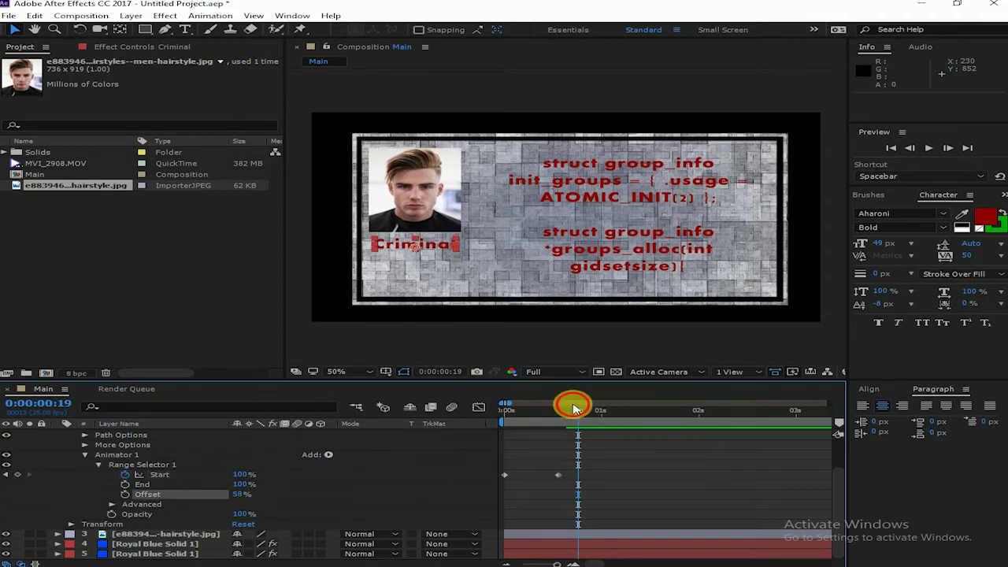
left_click_drag(532, 410, 506, 411)
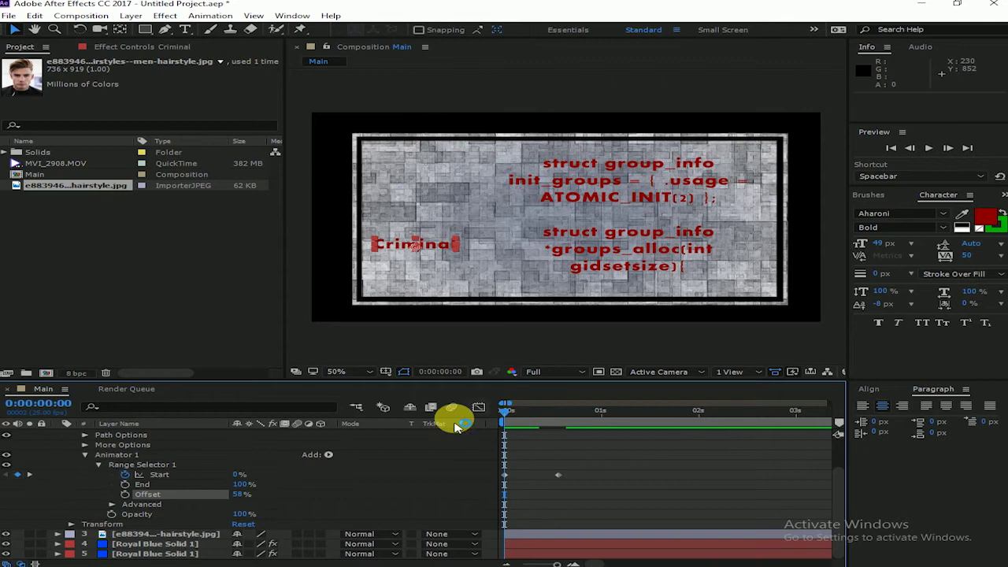
left_click_drag(250, 485, 53, 495)
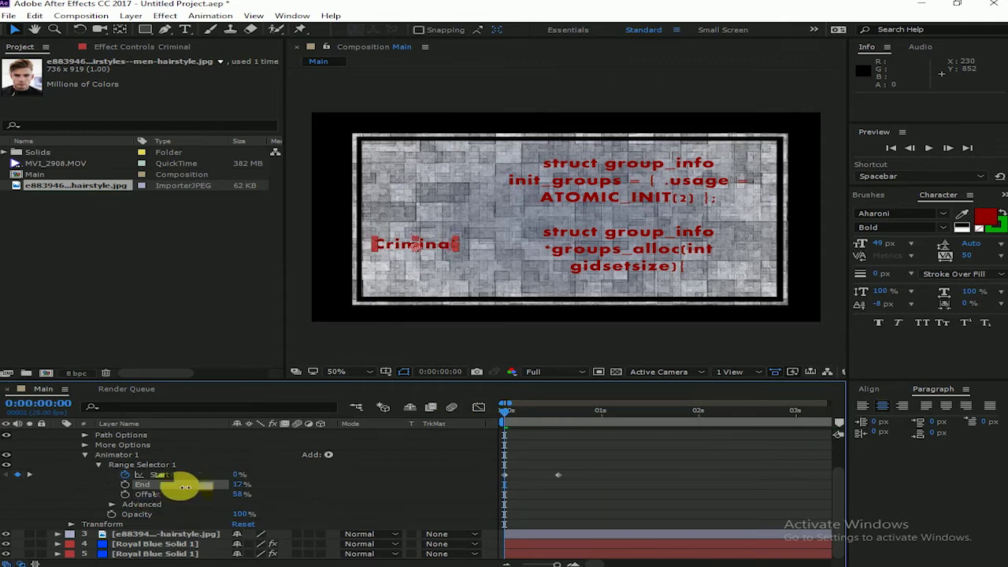
mouse_move(517, 416)
left_mouse_down()
mouse_move(475, 423)
mouse_move(483, 417)
left_mouse_up()
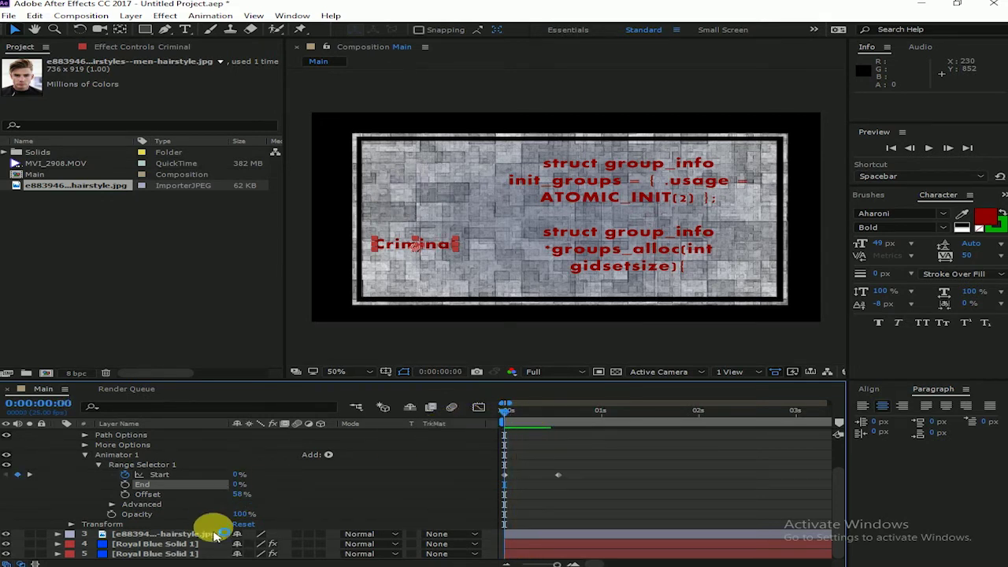
left_click_drag(249, 519, 122, 522)
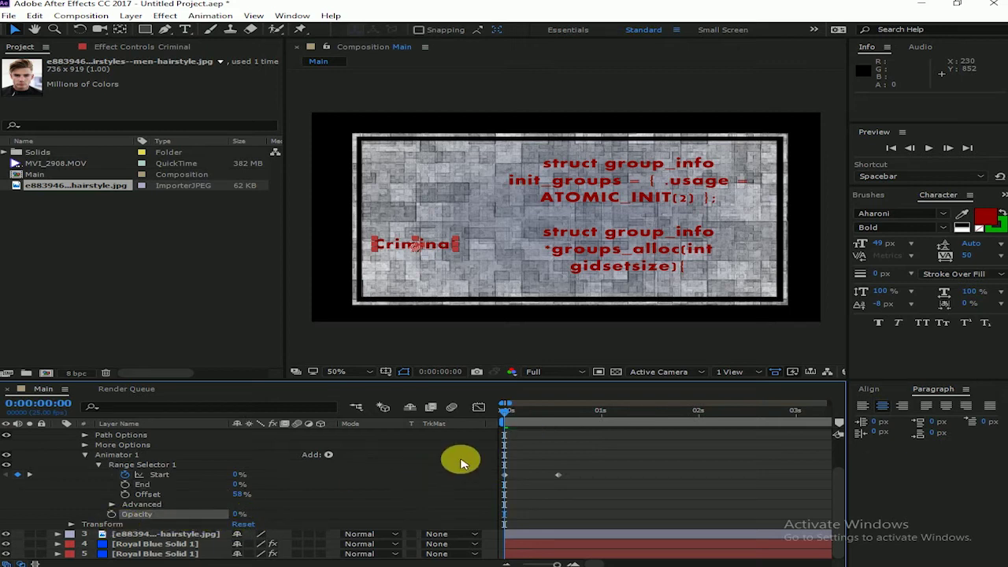
scroll(154, 484, "up", 2)
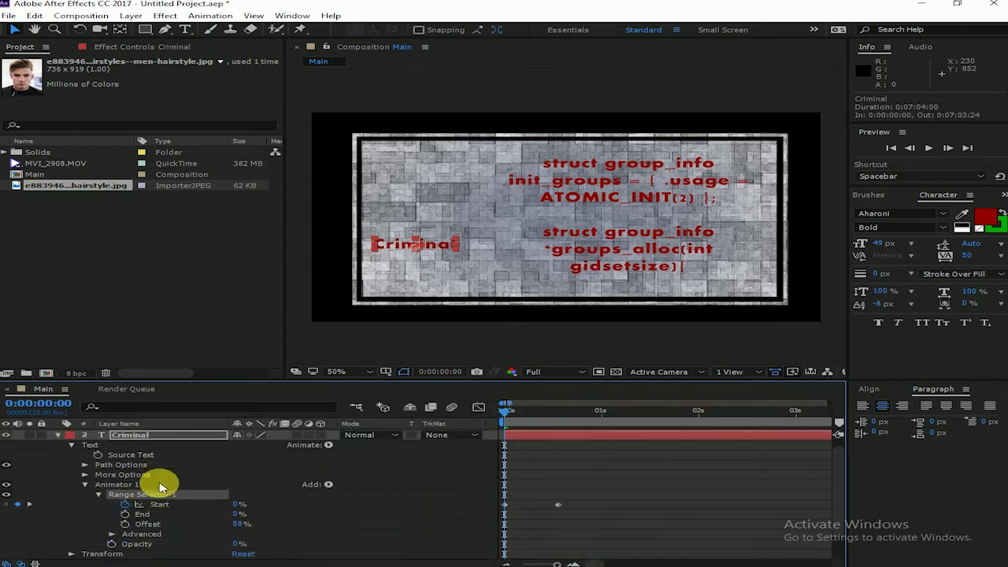
left_click_drag(505, 415, 472, 415)
- Try Range Selector Offset values up to 58%, then reset Offset to 0%
scroll(275, 514, "down", 1)
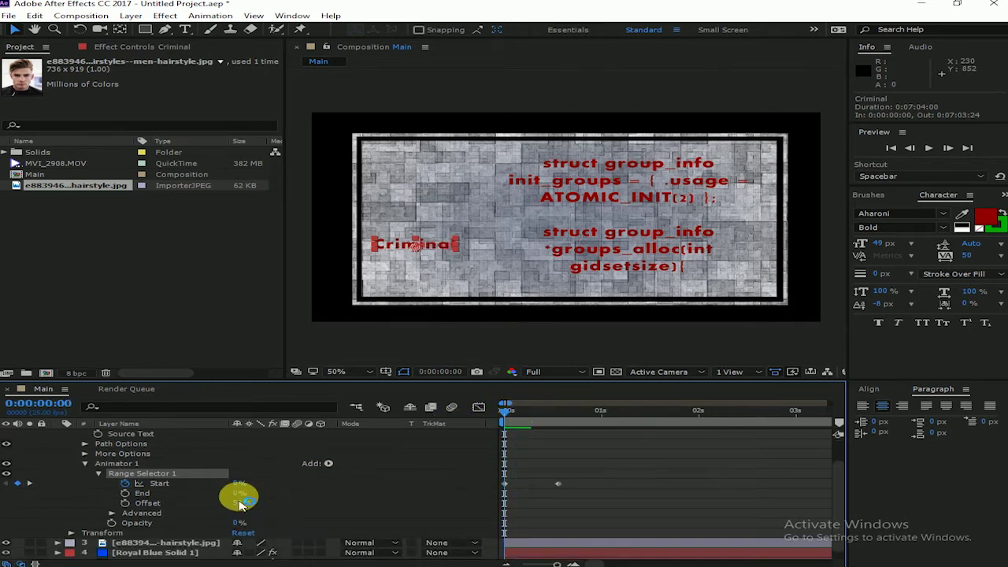
left_click_drag(240, 504, 556, 484)
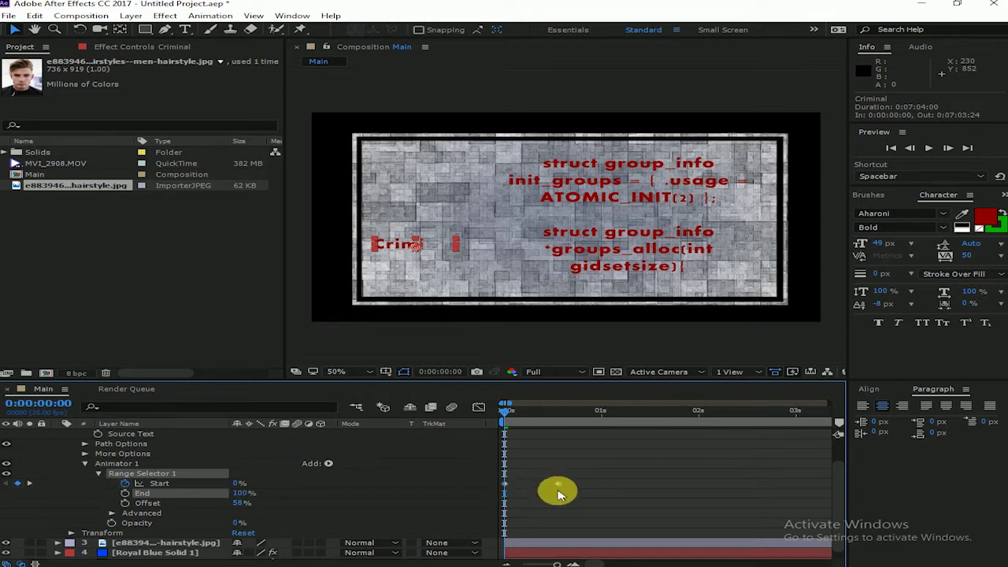
left_click_drag(512, 409, 483, 423)
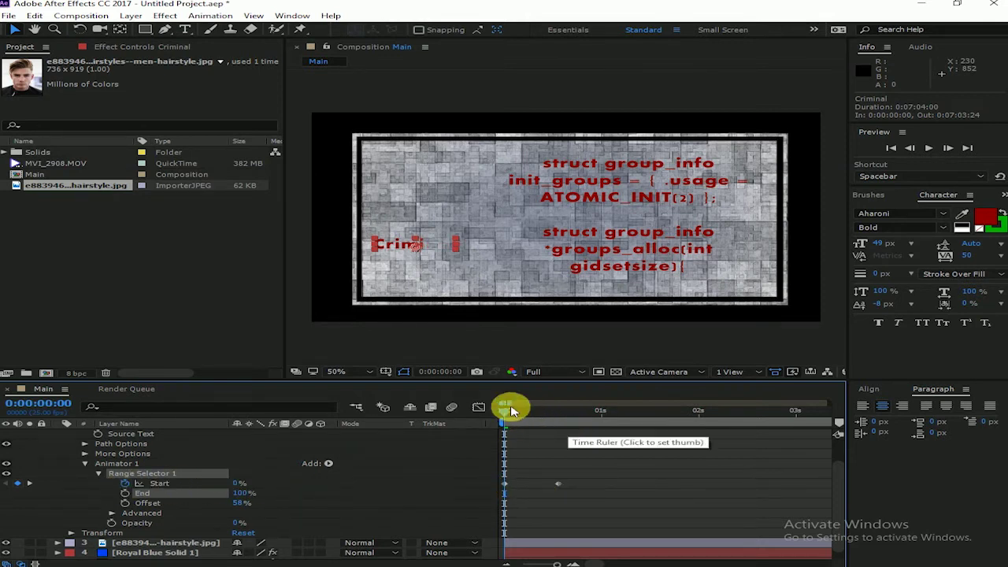
left_click_drag(240, 502, 251, 502)
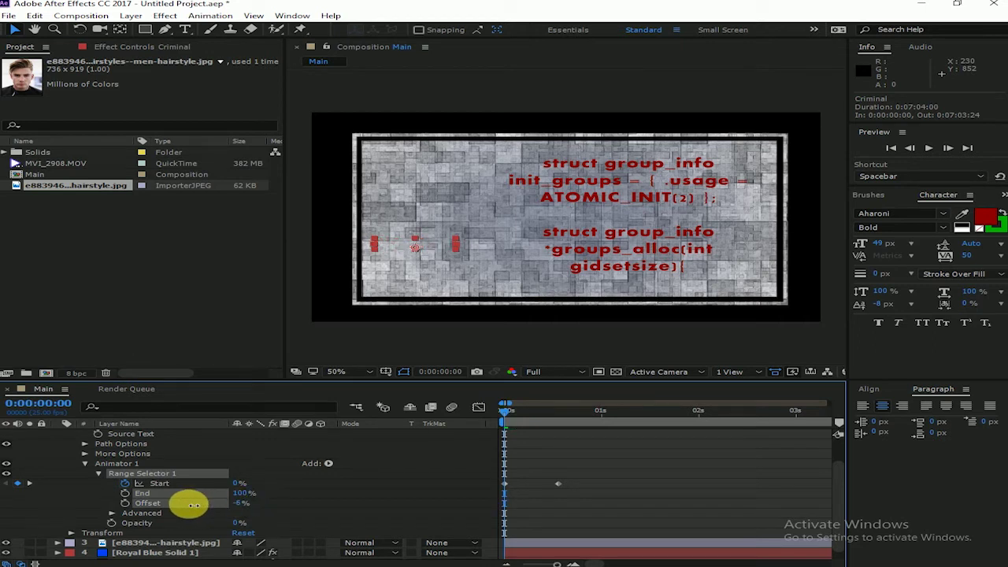
left_click_drag(200, 504, 242, 509)
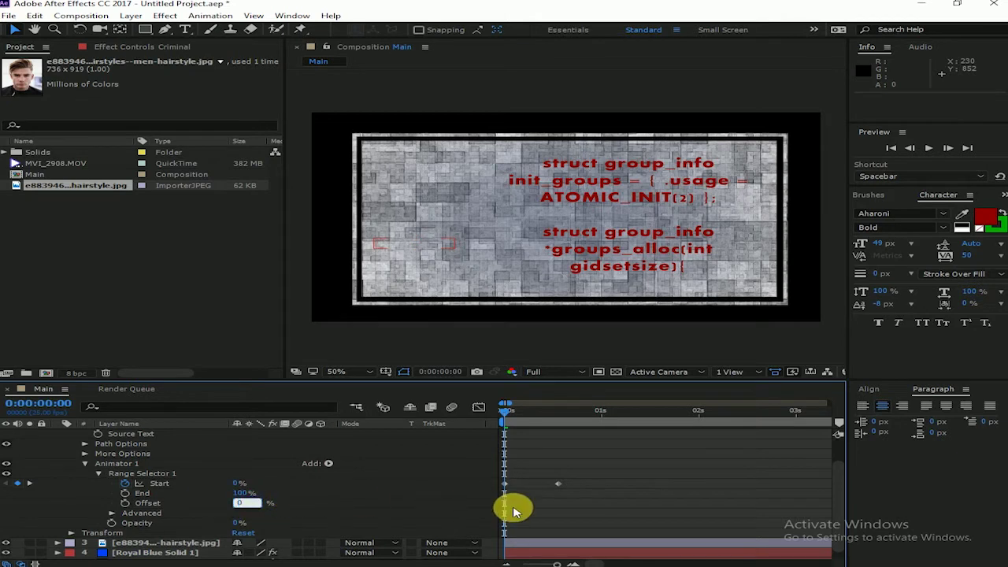
left_click_drag(580, 485, 481, 489)
key("ctrl+Up")
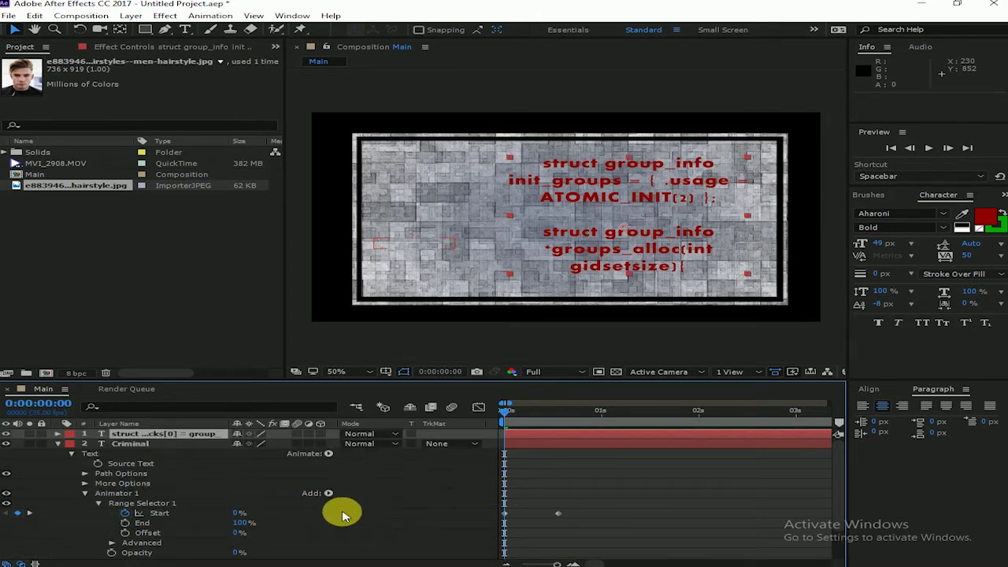
scroll(555, 506, "down", 2)
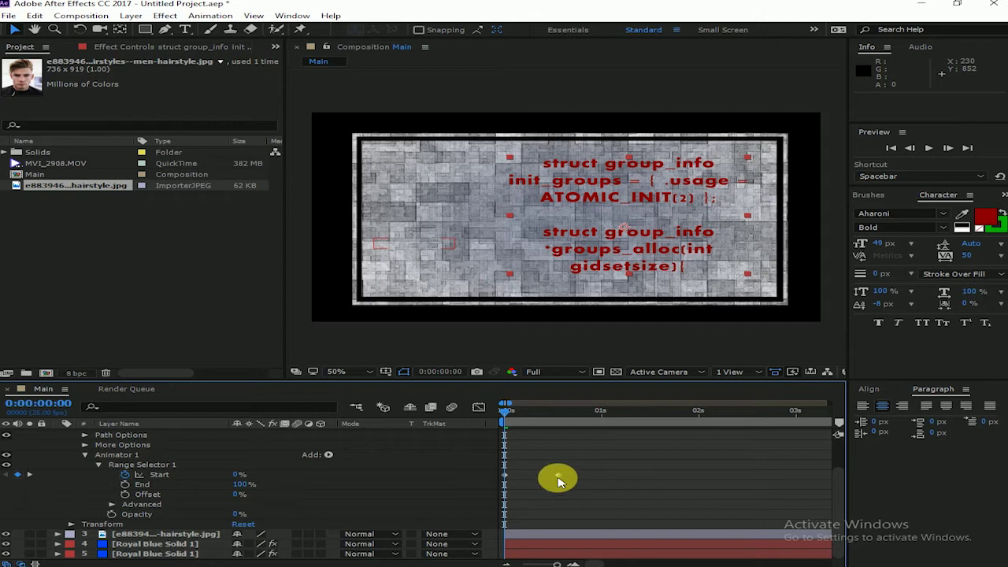
- Replace the Start keyframes with Offset keyframes, reaching 100% Offset at the one-second mark
left_click(557, 476)
key("ctrl+x")
left_click(153, 493)
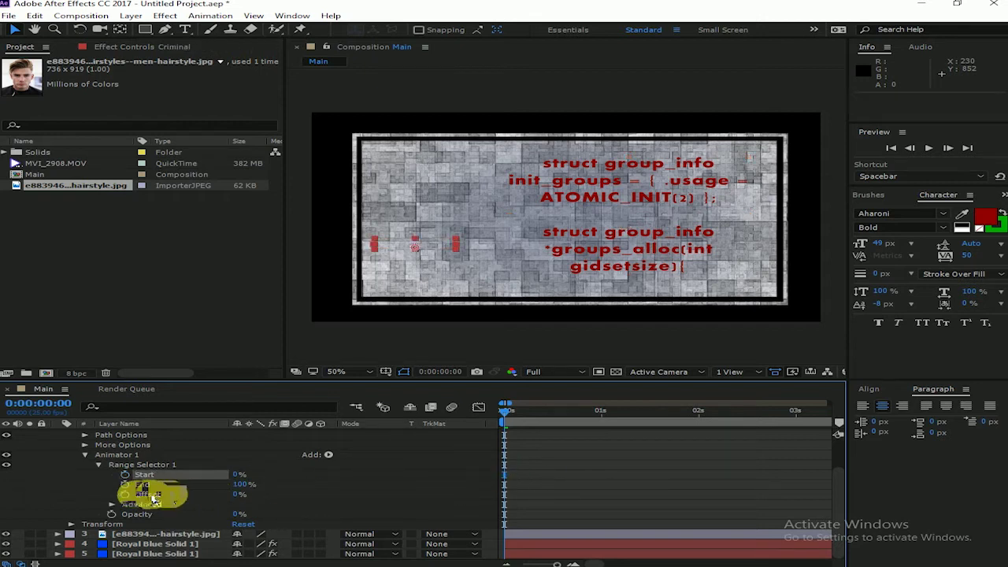
key("ctrl+v")
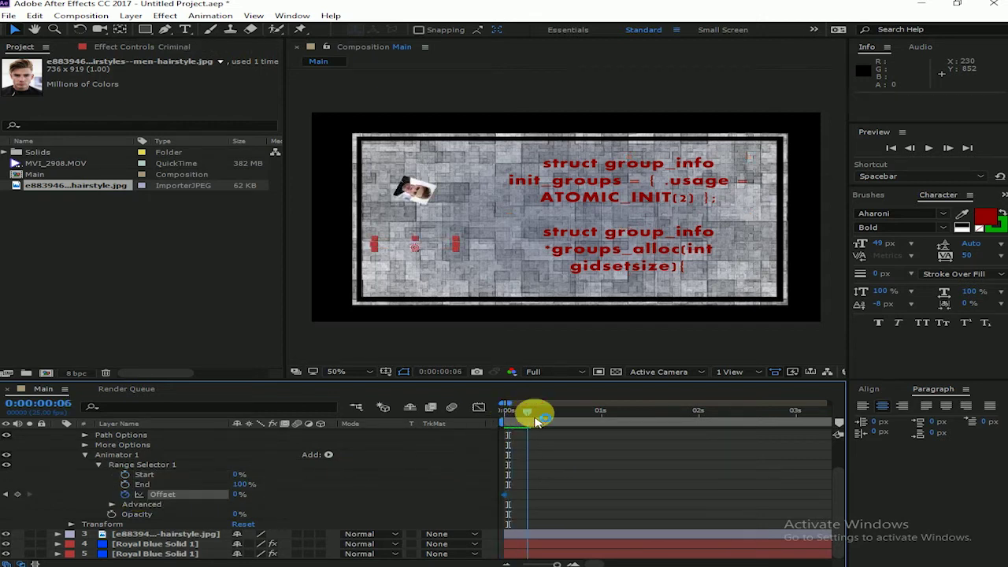
left_click_drag(508, 413, 600, 417)
left_click(239, 496)
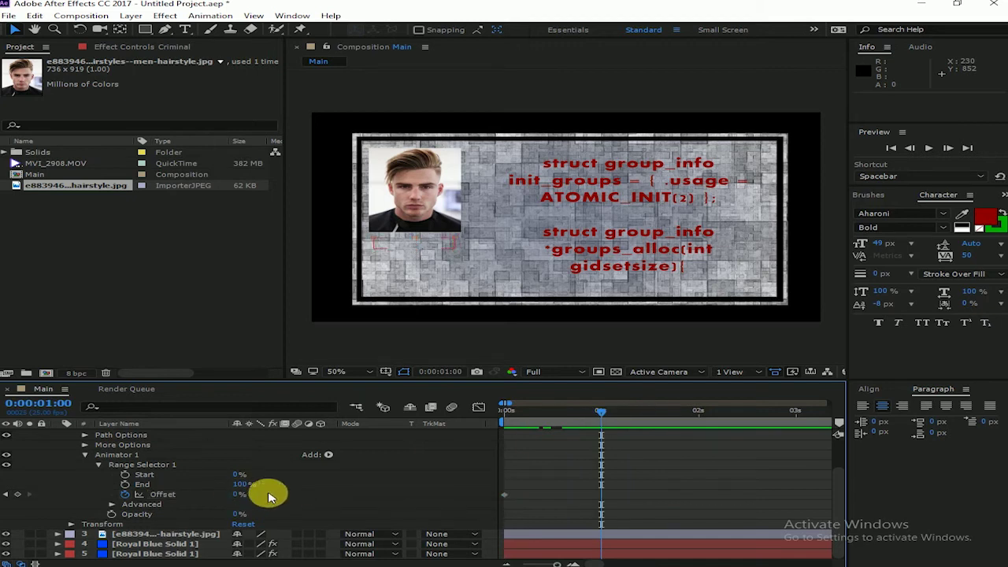
type("100")
key("Return")
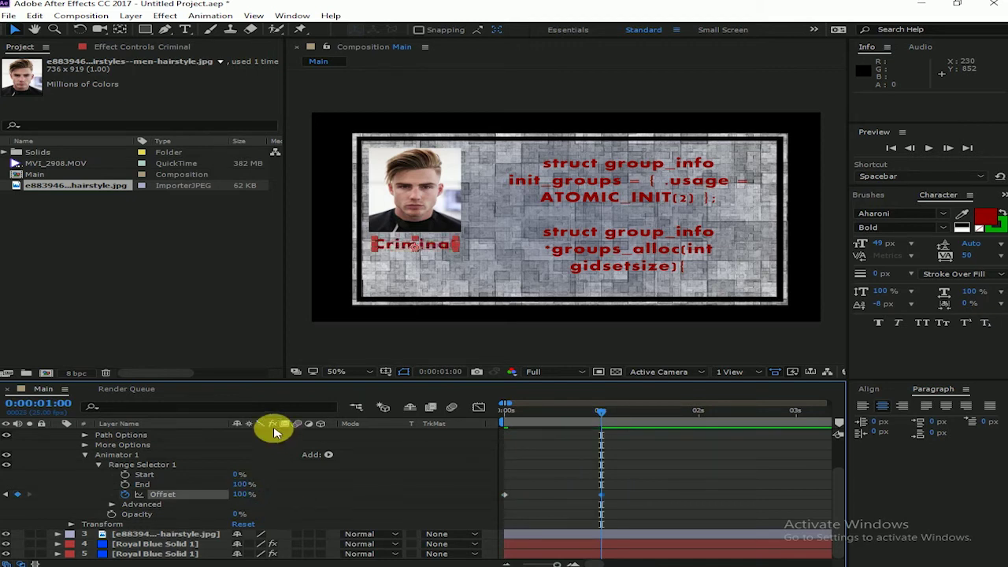
- Drag the Offset keyframe earlier, to end near 0:00:01:03, and preview the Criminal reveal
mouse_move(540, 417)
left_mouse_down()
mouse_move(480, 423)
mouse_move(613, 417)
left_mouse_up()
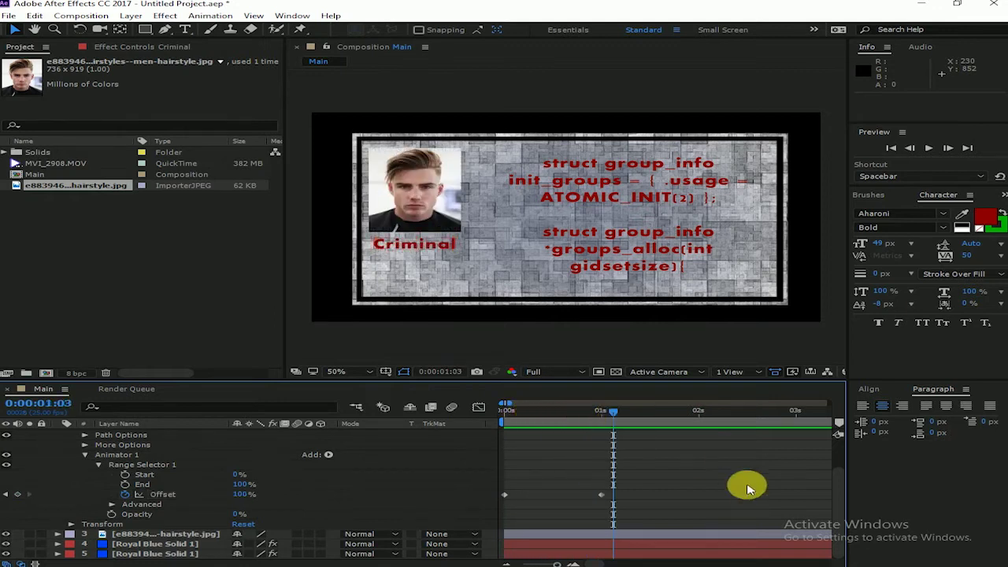
left_click(583, 279)
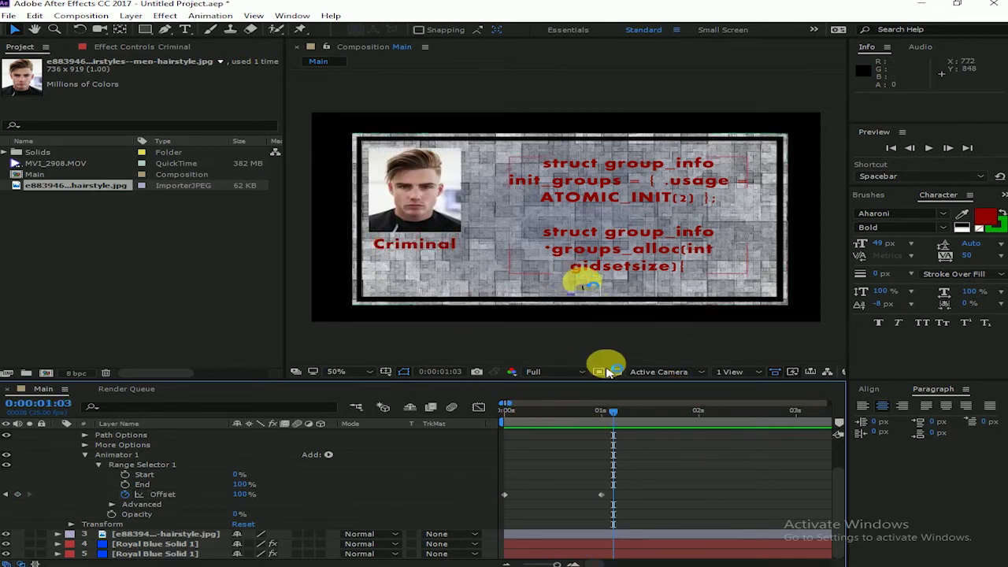
left_click_drag(613, 411, 431, 422)
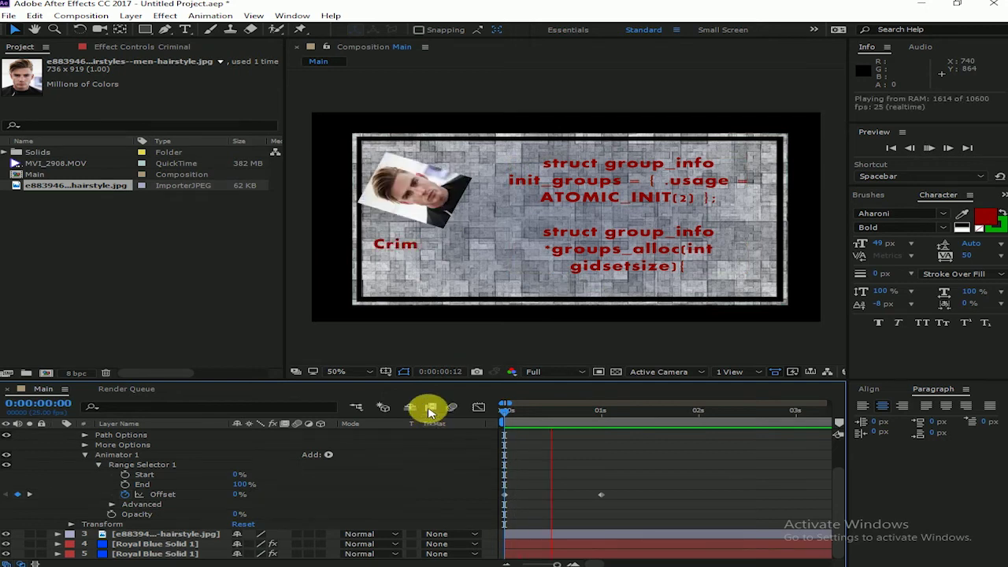
mouse_move(506, 482)
left_mouse_down()
mouse_move(630, 516)
mouse_move(636, 494)
left_mouse_up()
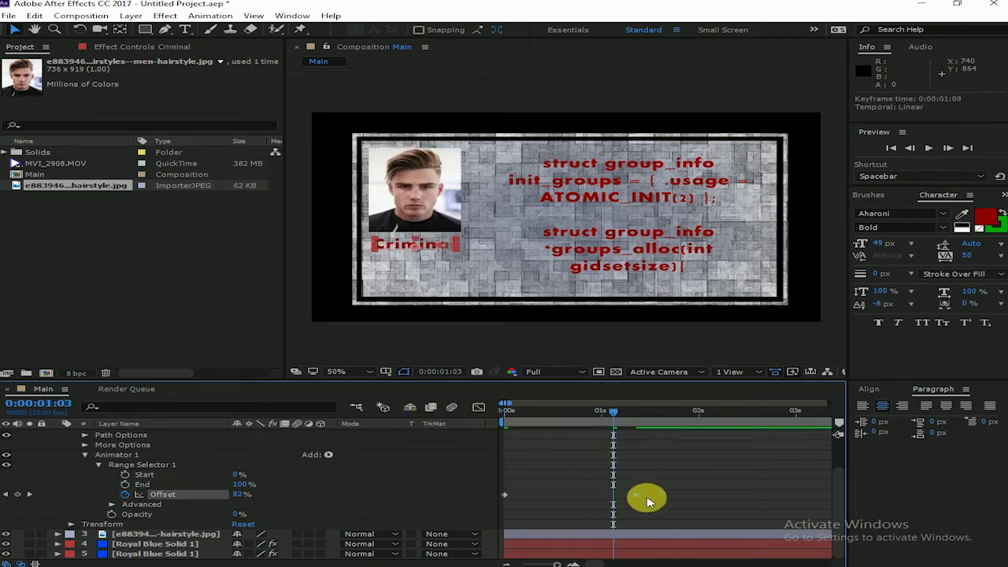
mouse_move(645, 499)
left_mouse_down()
mouse_move(582, 499)
mouse_move(591, 499)
left_mouse_up()
mouse_move(501, 483)
left_mouse_down()
mouse_move(571, 508)
mouse_move(596, 493)
left_mouse_up()
left_click_drag(533, 411, 505, 415)
key("space")
key("space")
mouse_move(623, 416)
left_mouse_down()
mouse_move(542, 427)
mouse_move(575, 429)
mouse_move(567, 425)
left_mouse_up()
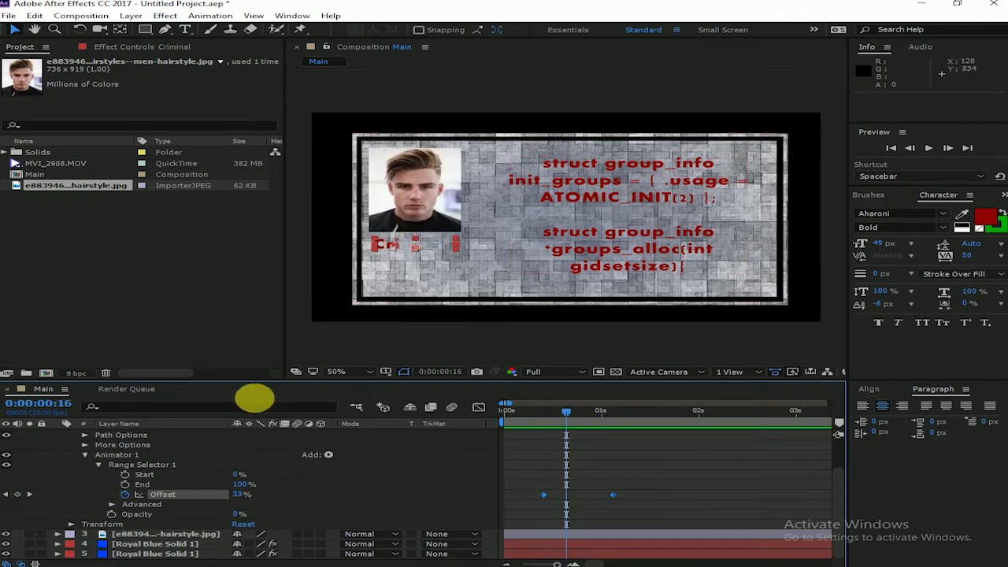
scroll(46, 458, "up", 3)
- Collapse the Criminal layer and expand the code text layer's Text properties
left_click(58, 443)
left_click(57, 433)
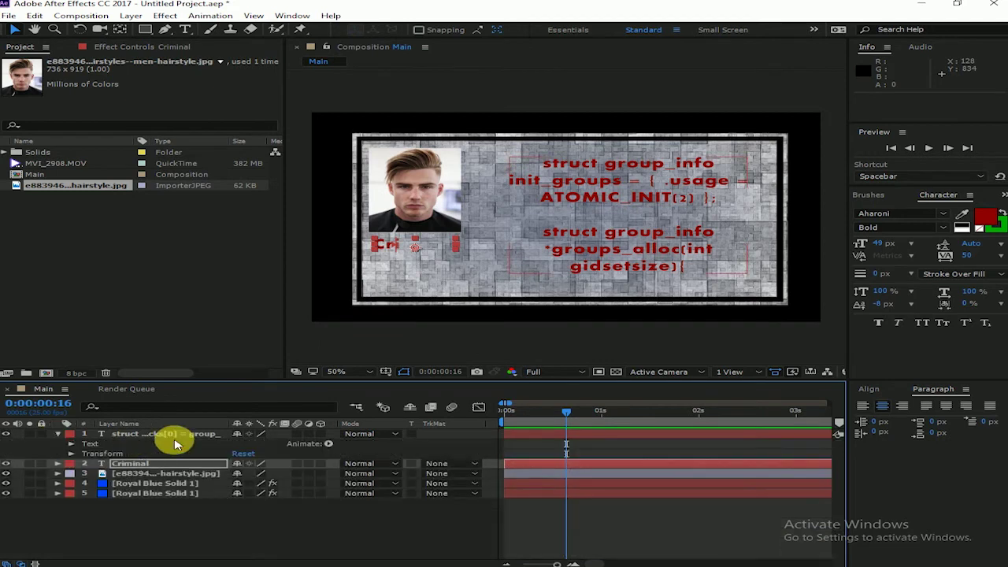
left_click(71, 446)
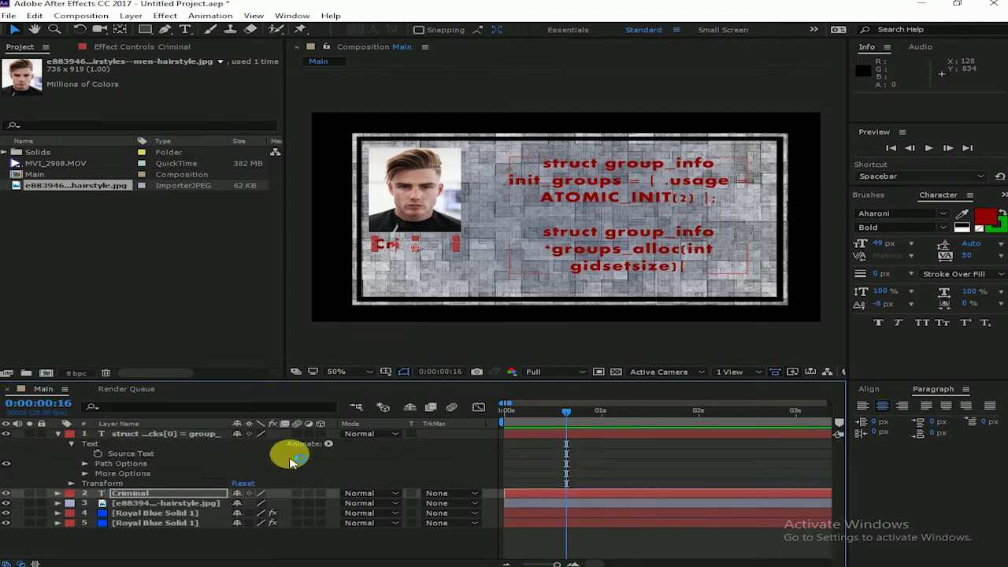
left_click(329, 443)
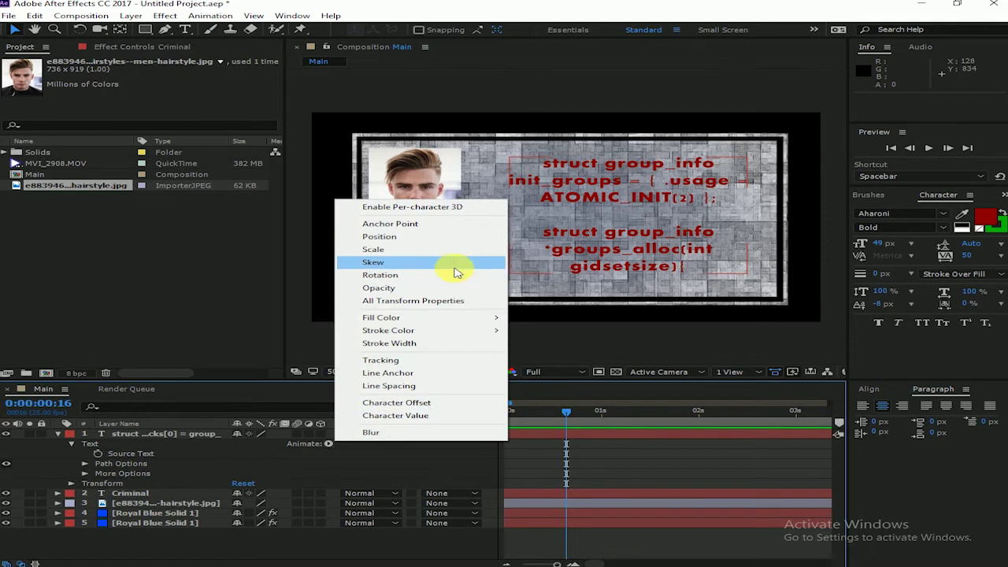
left_click(700, 344)
- Change the struct code text's fill colour from dark red to white
left_click(670, 275)
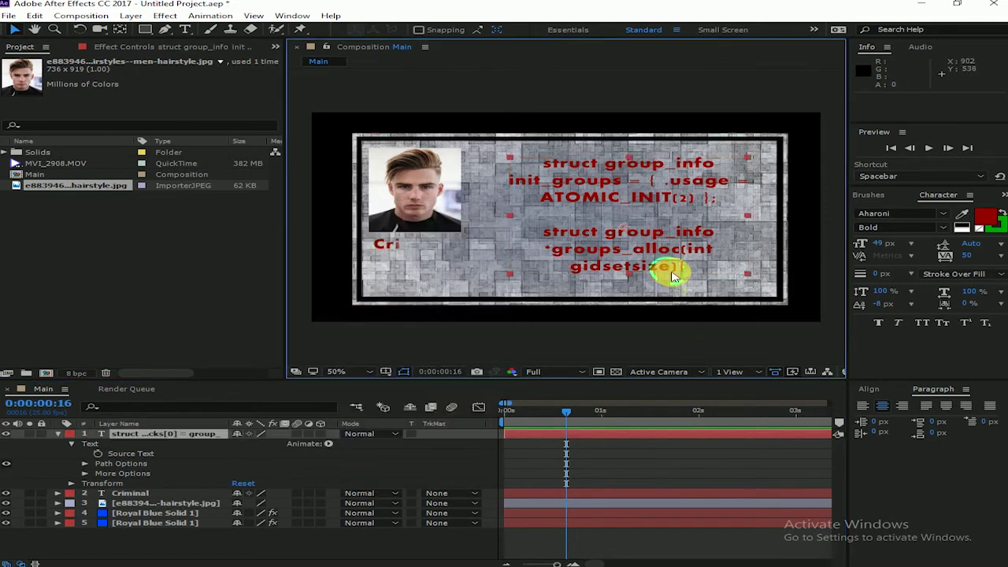
left_click(993, 220)
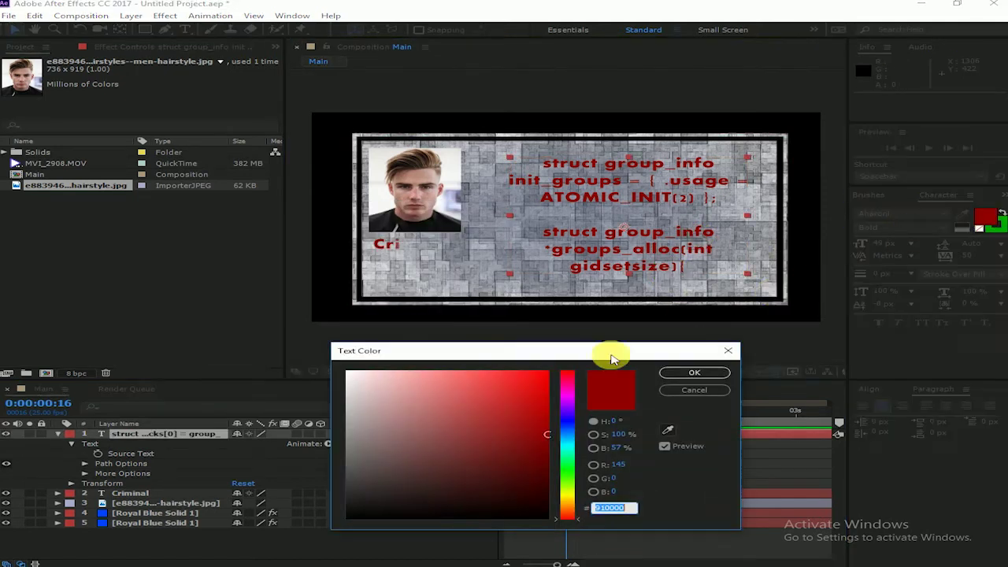
left_click_drag(439, 407, 334, 351)
left_click(700, 376)
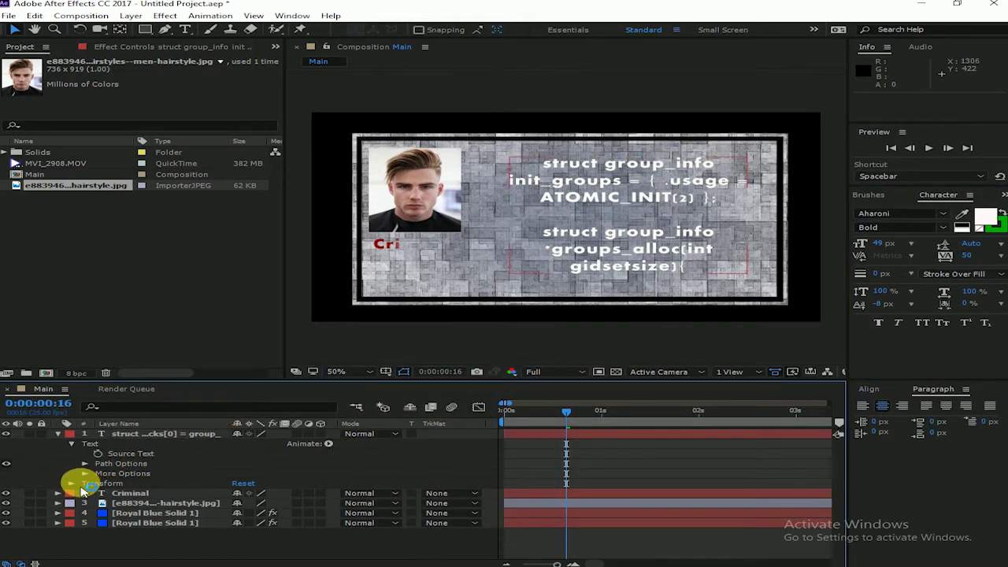
left_click(78, 483)
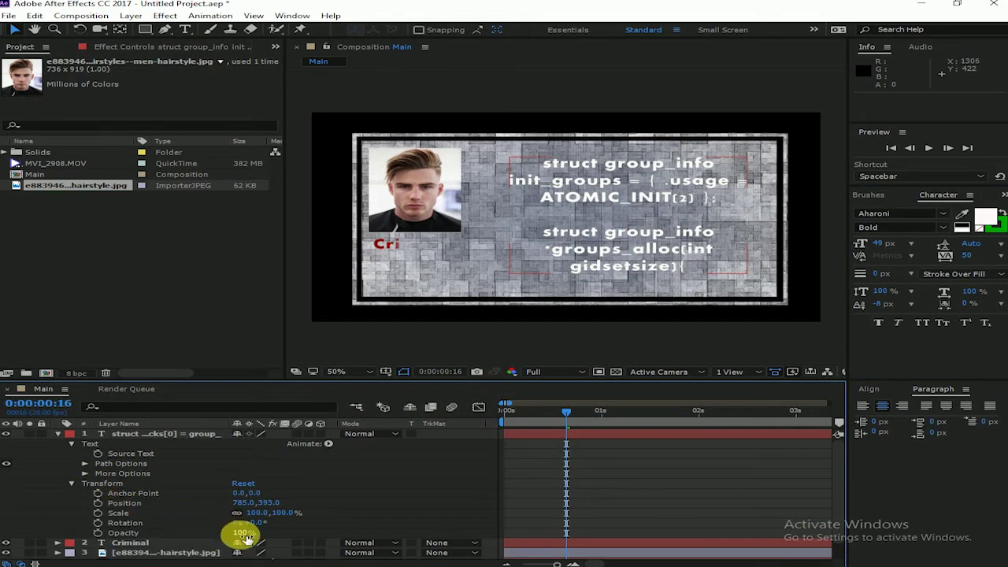
- Set the white code text layer's Opacity to 60%
mouse_move(238, 537)
left_mouse_down()
mouse_move(288, 536)
mouse_move(201, 532)
mouse_move(427, 522)
left_mouse_up()
left_click(341, 519)
left_click(426, 522)
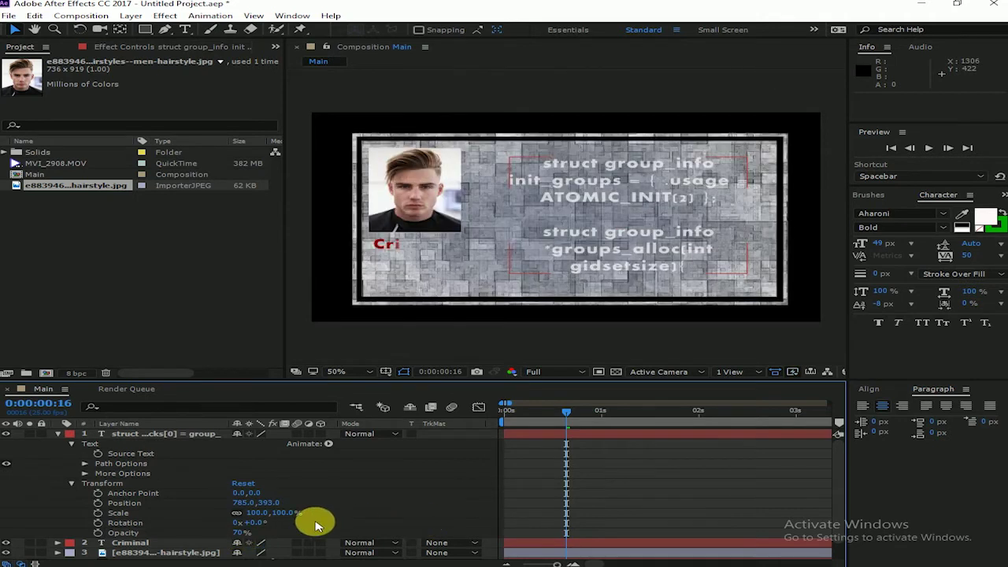
key("Return")
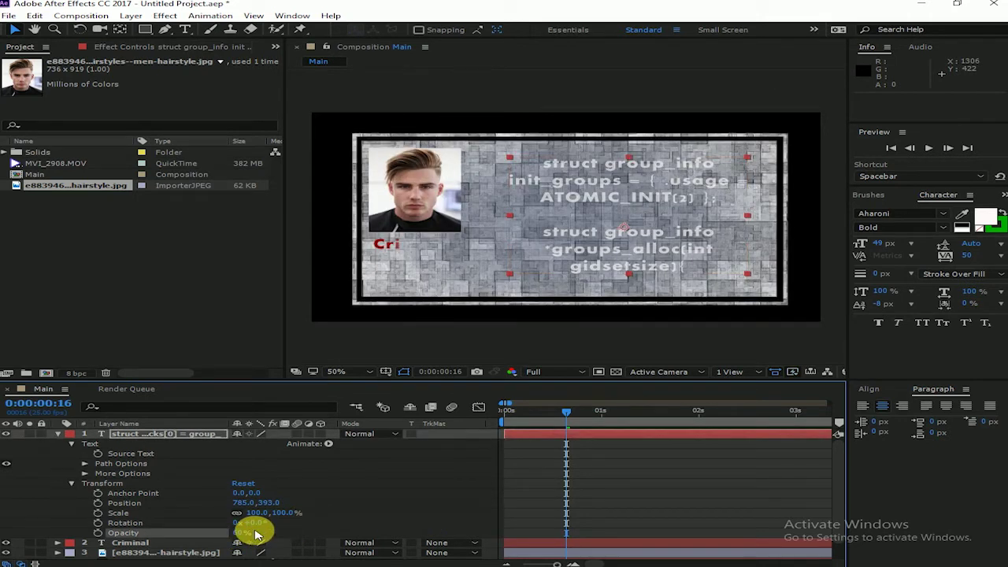
left_click(315, 535)
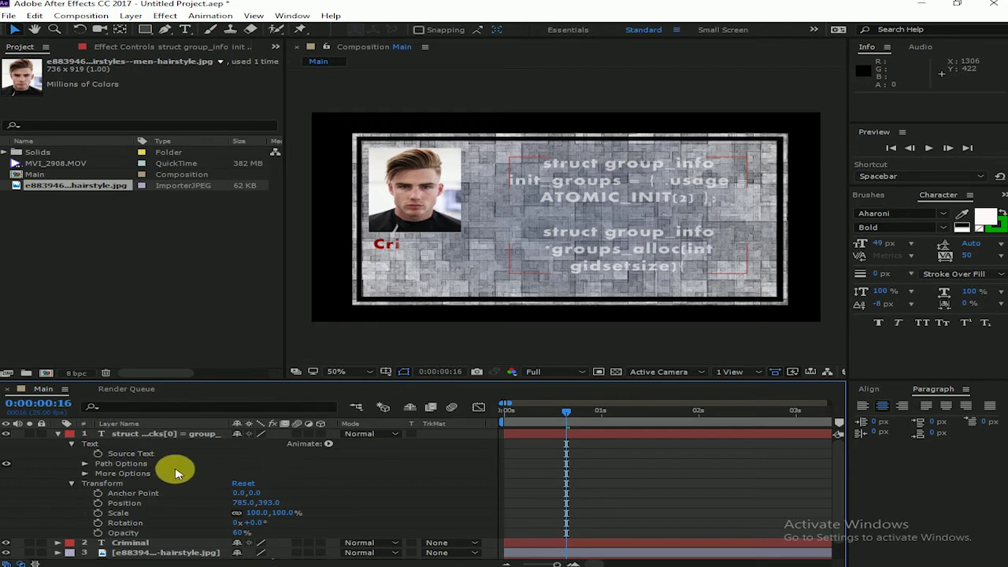
- Add an Opacity animator to the code text and keyframe Range Selector Offset at 0%
left_click(323, 445)
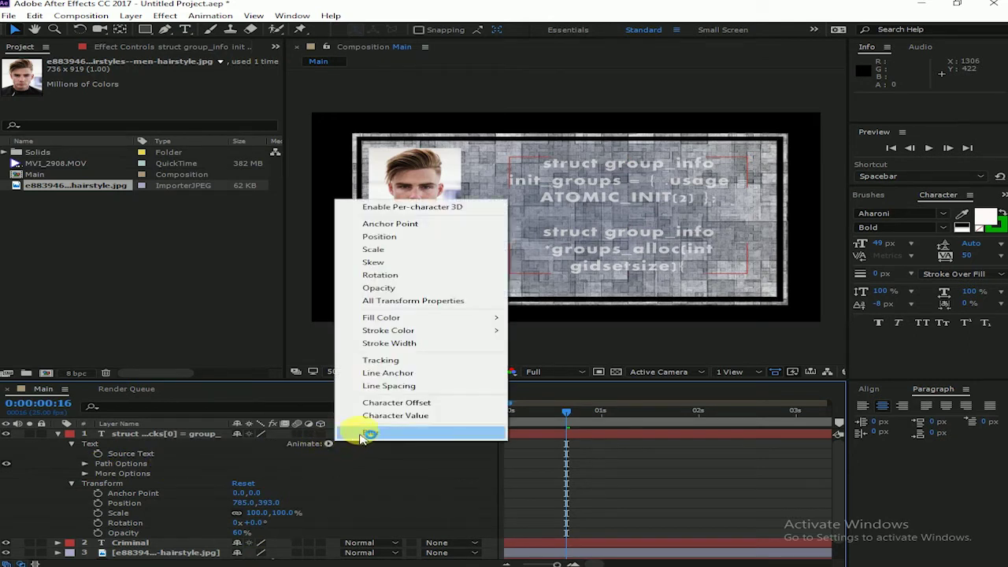
left_click(398, 286)
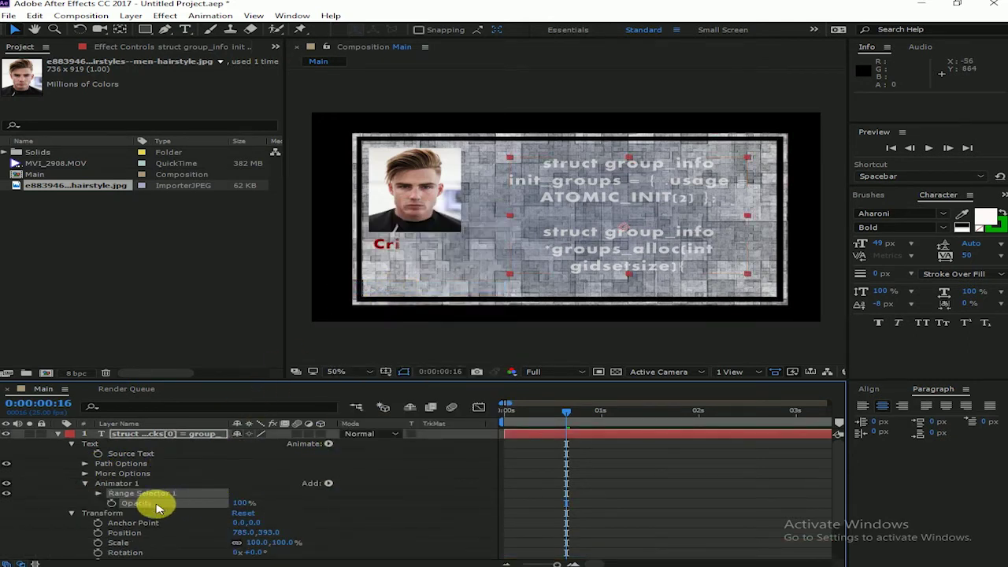
left_click(99, 494)
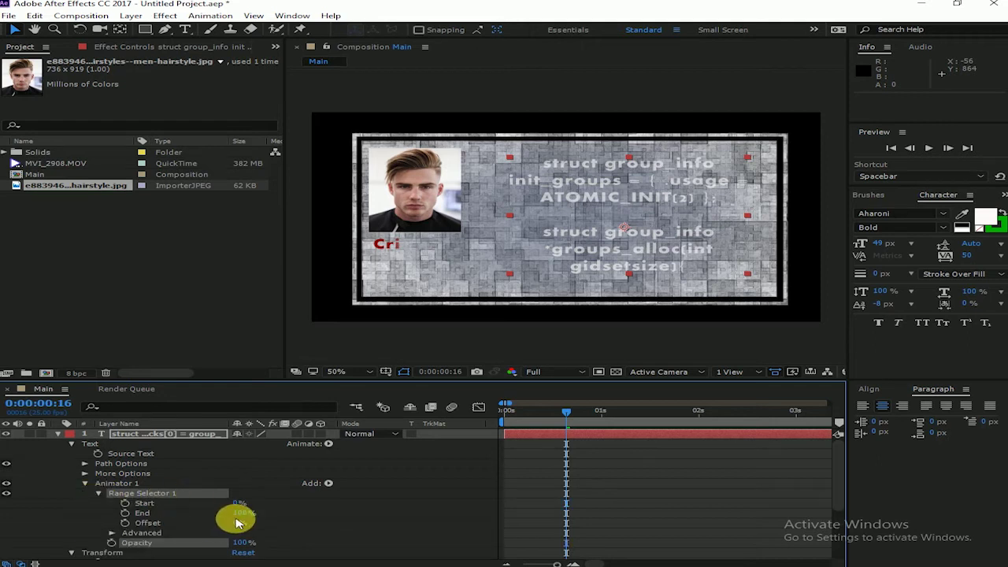
left_click(125, 524)
- Set a second Offset keyframe of 100% near 1:11, then scrub back to check the reveal
left_click_drag(577, 416, 634, 417)
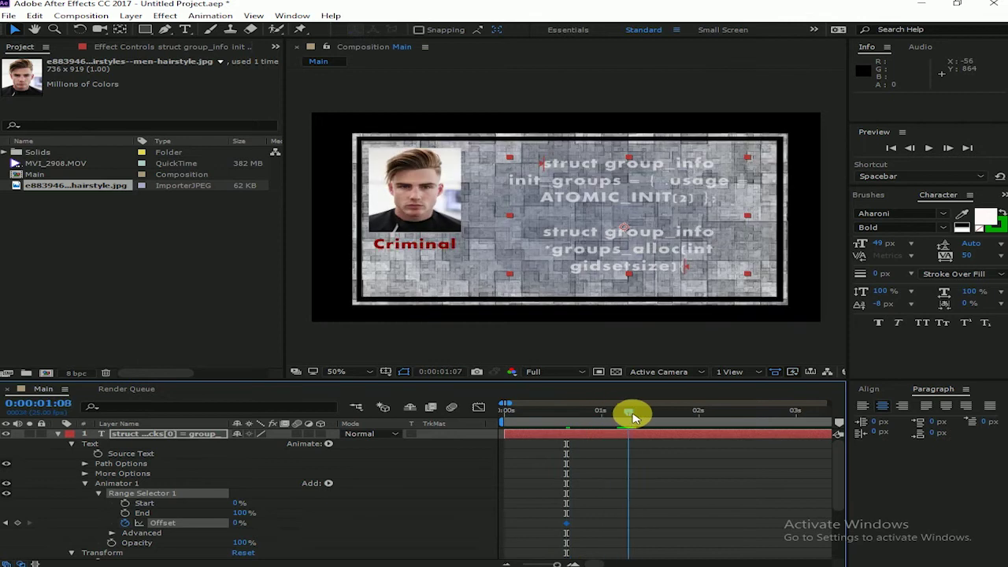
left_click_drag(240, 526, 659, 520)
left_click(568, 417)
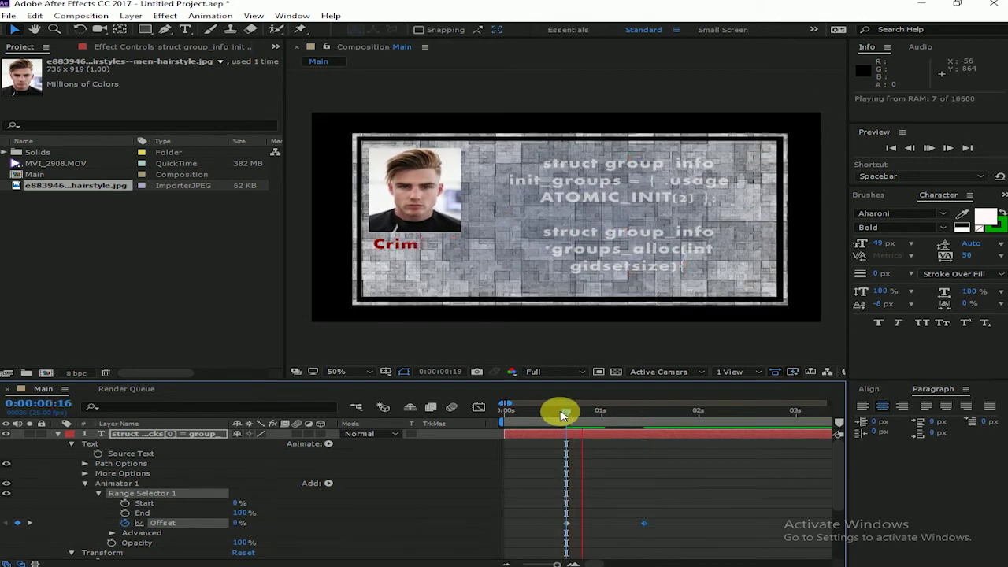
key("space")
mouse_move(570, 419)
left_mouse_down()
mouse_move(617, 414)
mouse_move(578, 414)
left_mouse_up()
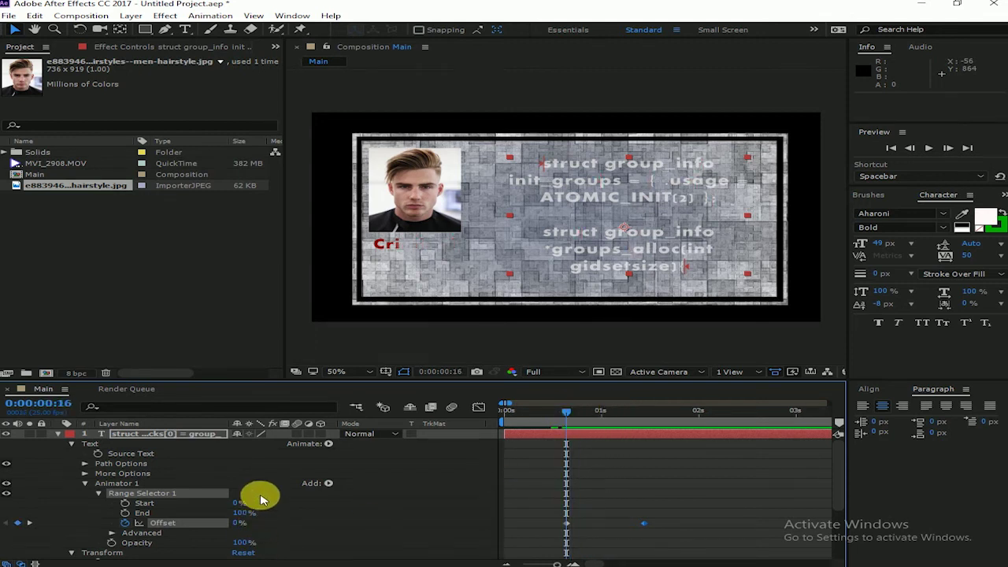
- Adjust the code text's range End and select the Criminal layer's range selector
left_click_drag(240, 512, 431, 515)
scroll(406, 508, "down", 1)
scroll(406, 507, "down", 1)
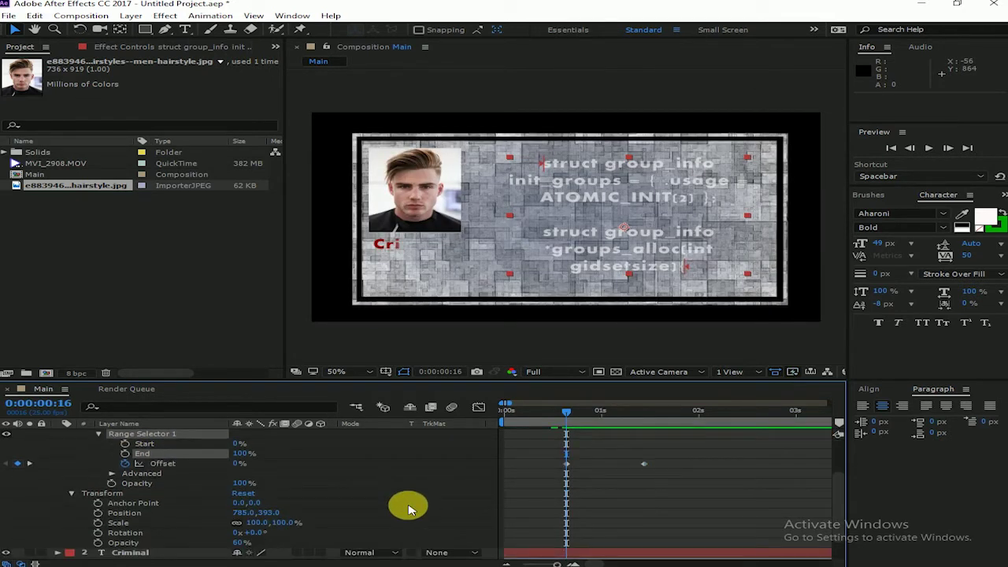
scroll(406, 507, "down", 1)
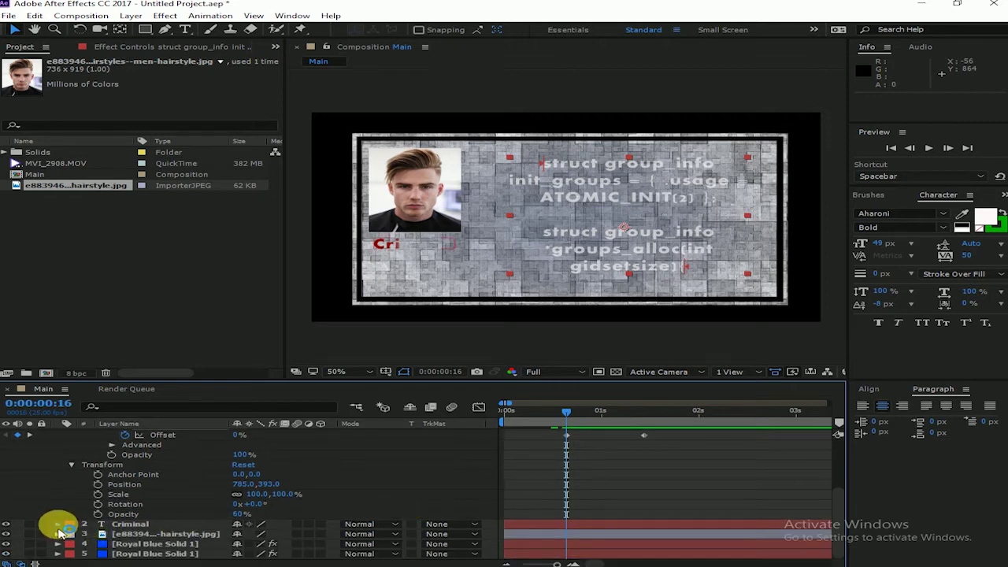
left_click(58, 526)
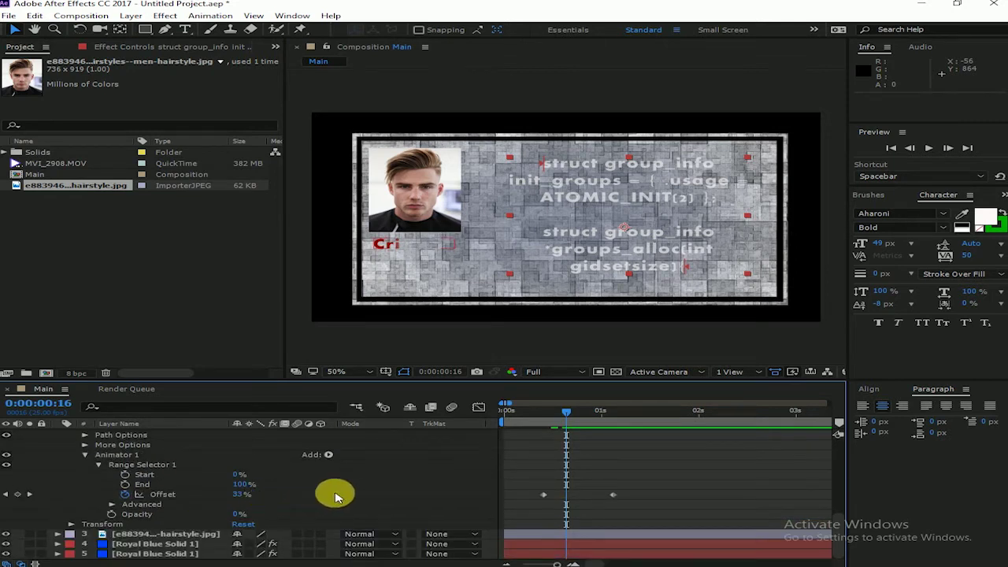
left_click_drag(563, 418, 544, 416)
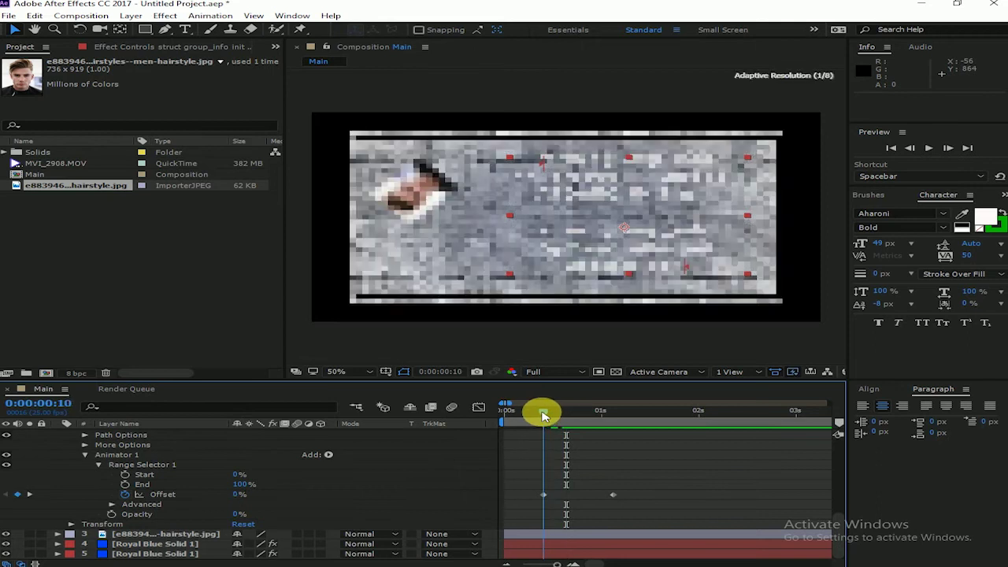
left_click(158, 466)
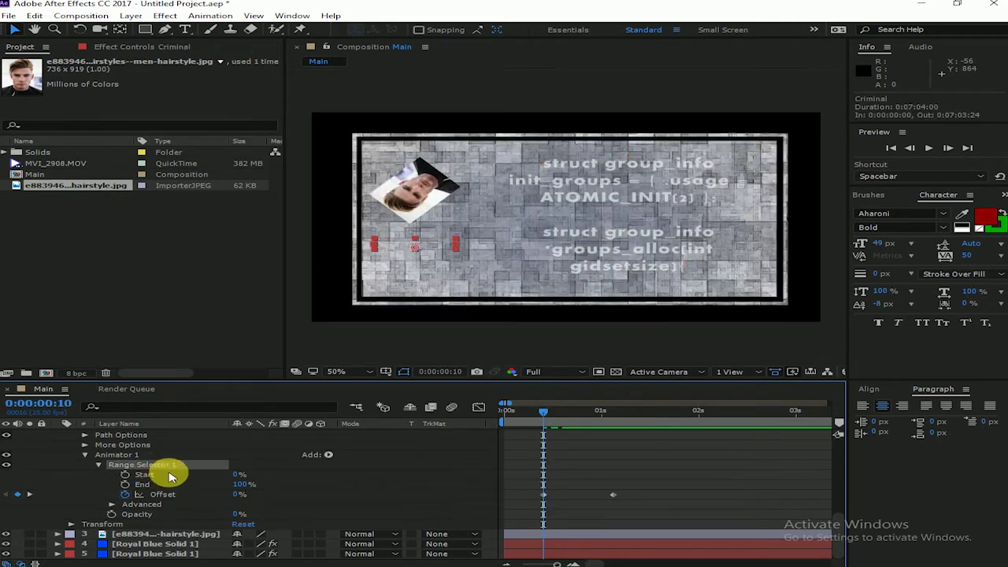
- Replace the code text's first animator with a new Animator 2 and its range selector
scroll(193, 495, "up", 3)
scroll(157, 491, "up", 2)
left_click(142, 492)
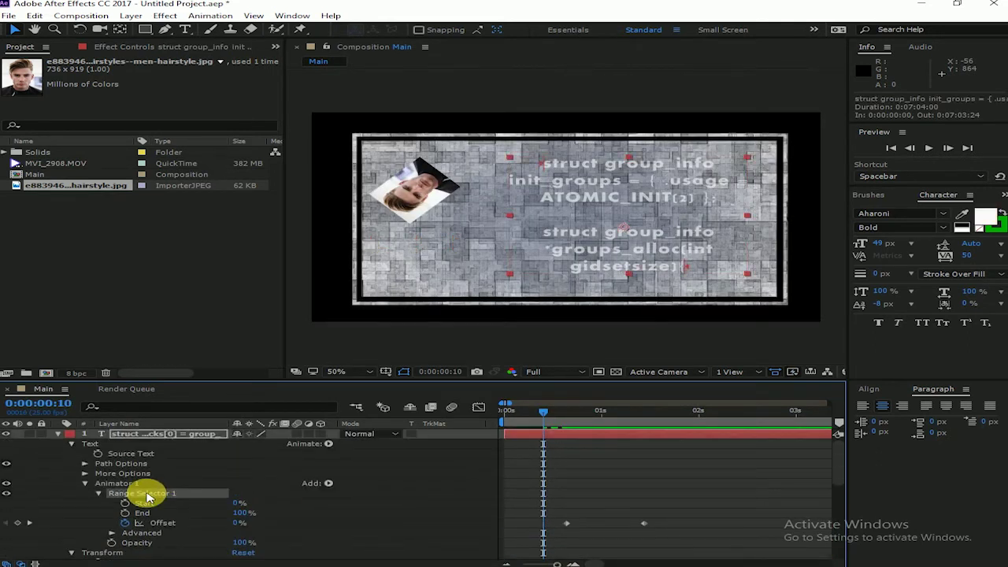
key("Delete")
key("ctrl+d")
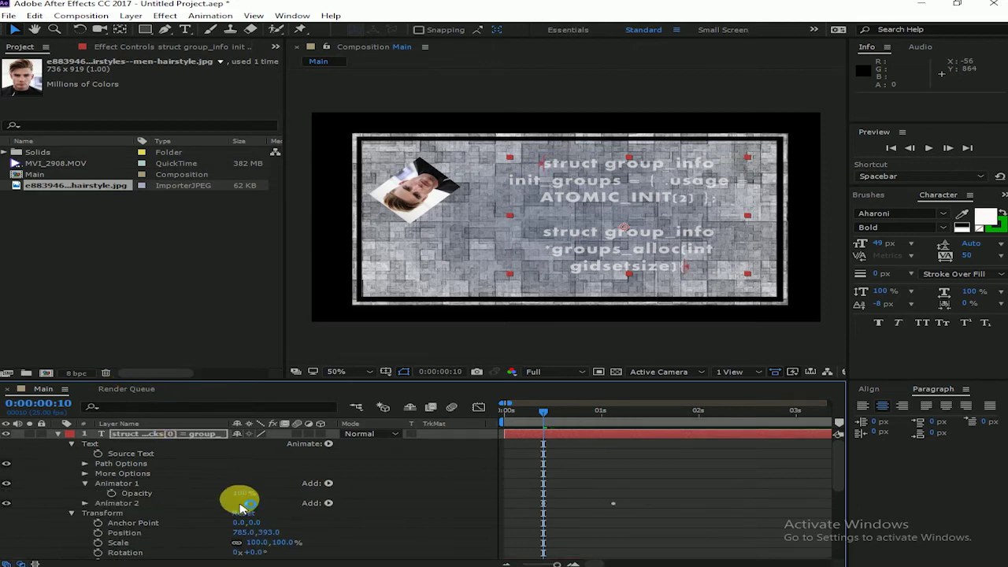
left_click(85, 503)
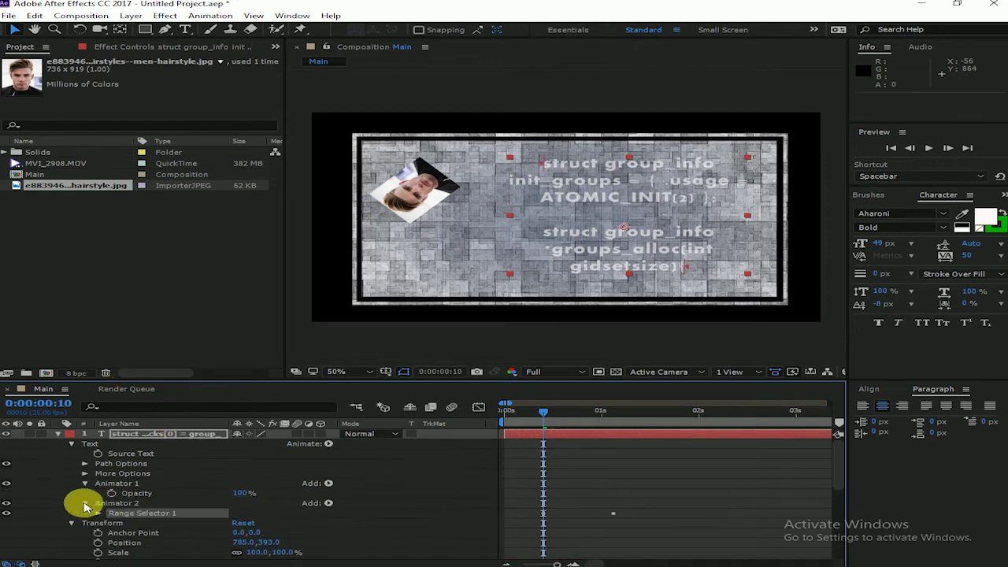
left_click(99, 513)
left_click(135, 481)
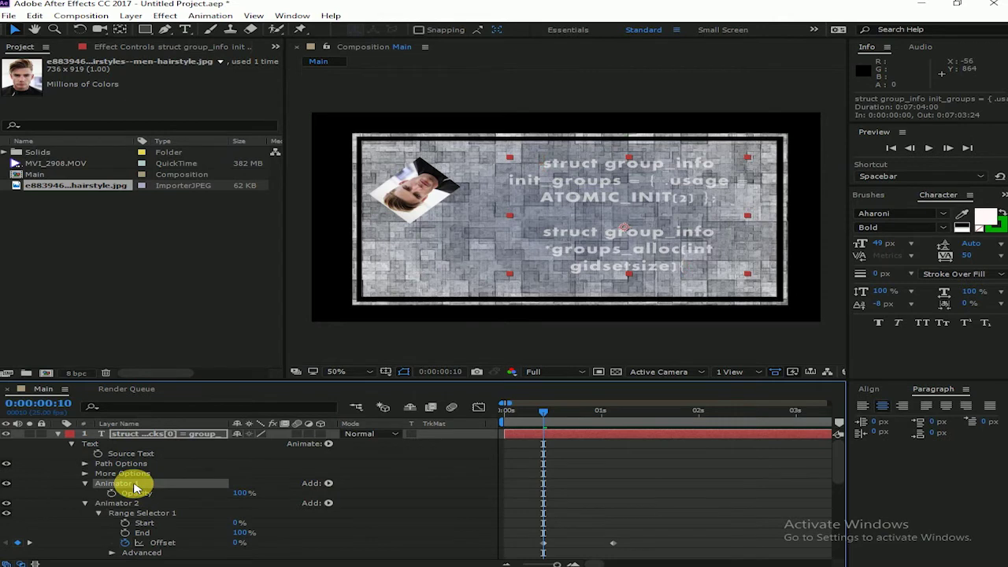
key("Delete")
- Move the second Offset keyframe later in time and set Offset to 22%
left_click_drag(539, 410, 574, 411)
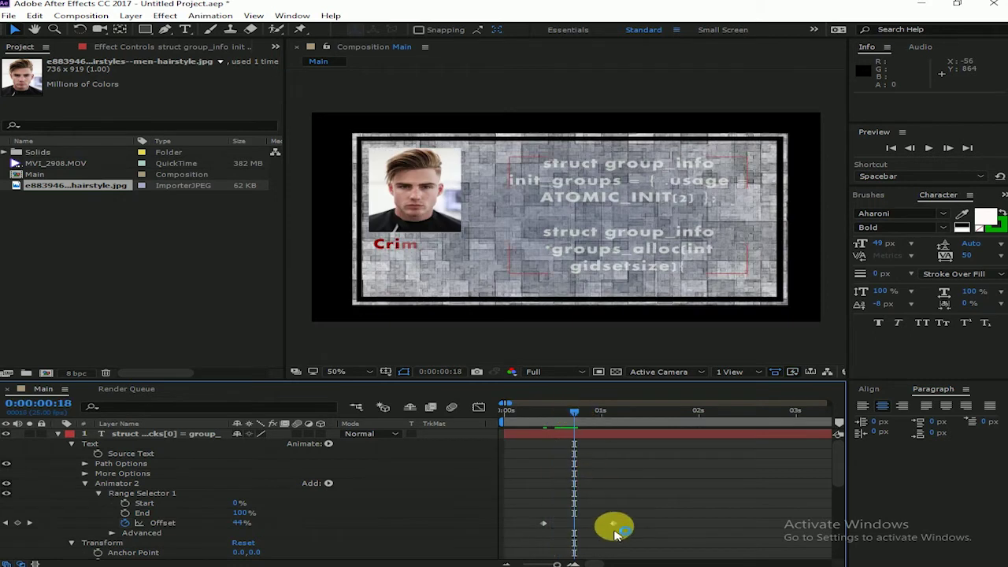
left_click_drag(614, 524, 734, 523)
mouse_move(572, 413)
left_mouse_down()
mouse_move(549, 415)
mouse_move(586, 412)
left_mouse_up()
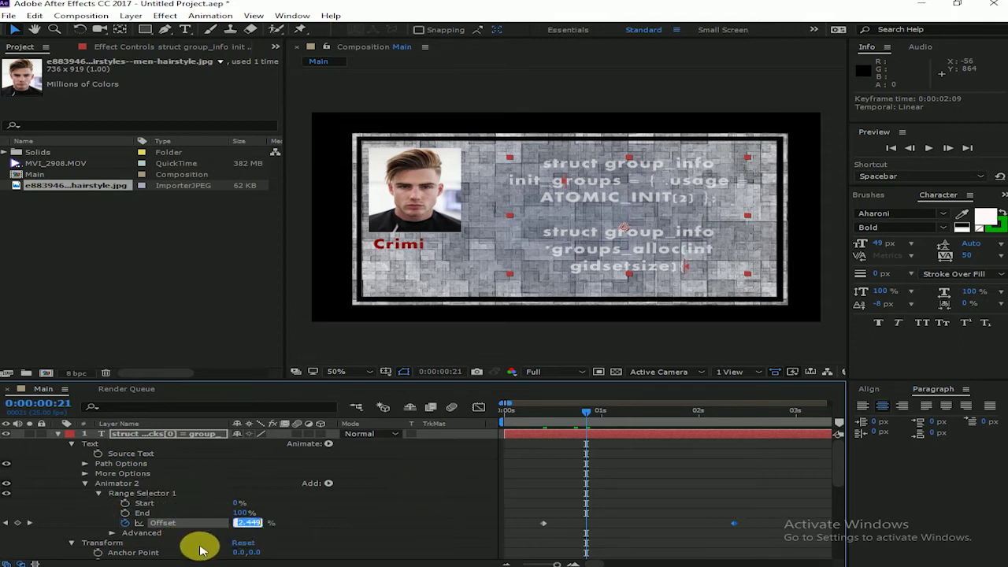
key("Tab")
key("shift+Tab")
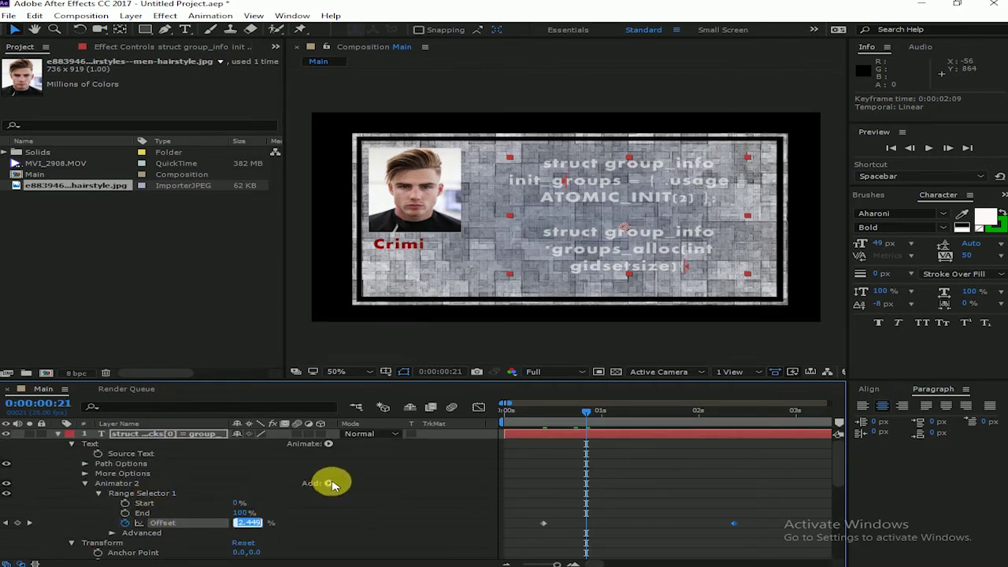
- Inspect Animator 2's Add menu and Advanced range options, then open the Animate property list
left_click(329, 483)
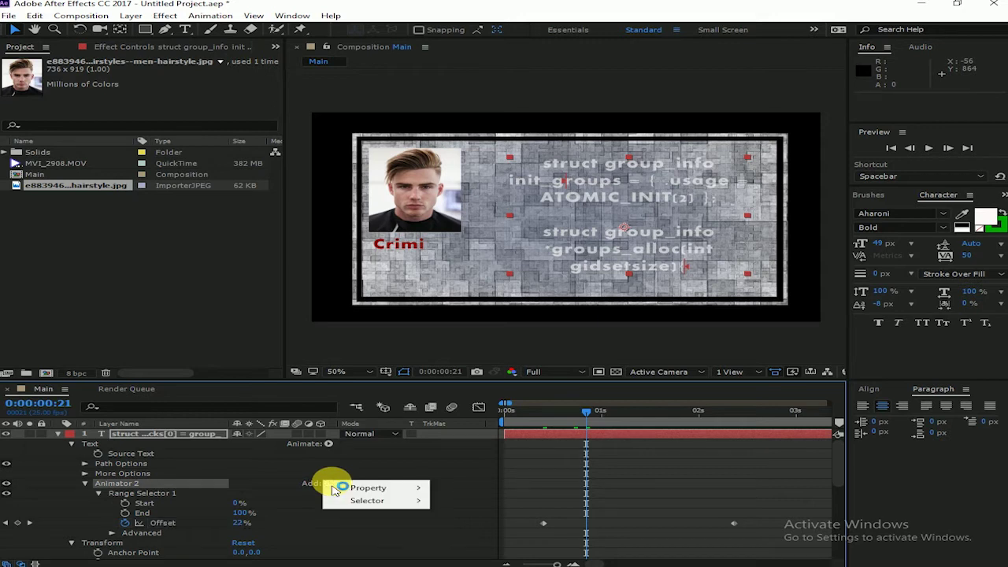
left_click(112, 533)
scroll(108, 531, "down", 2)
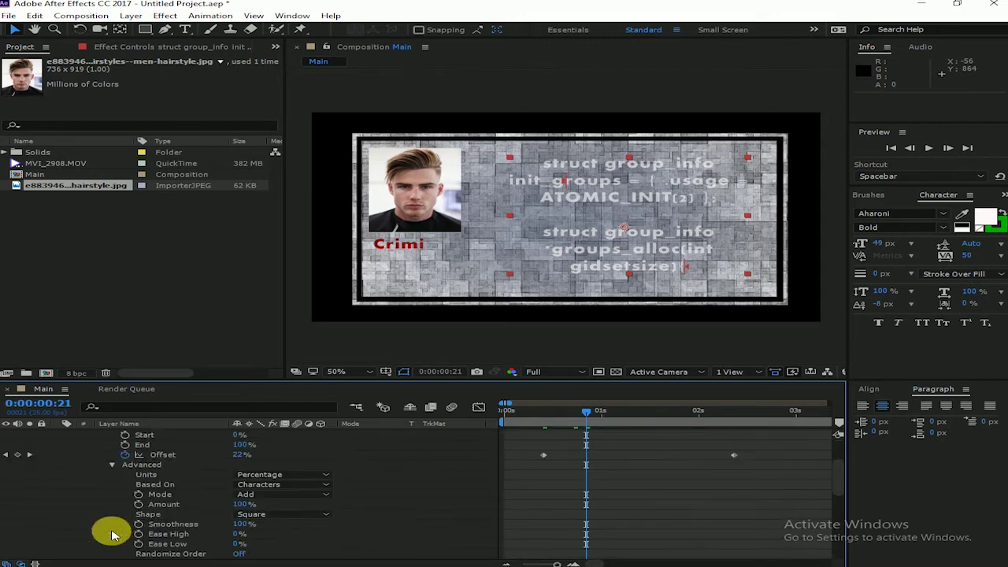
left_click(111, 464)
scroll(285, 453, "up", 2)
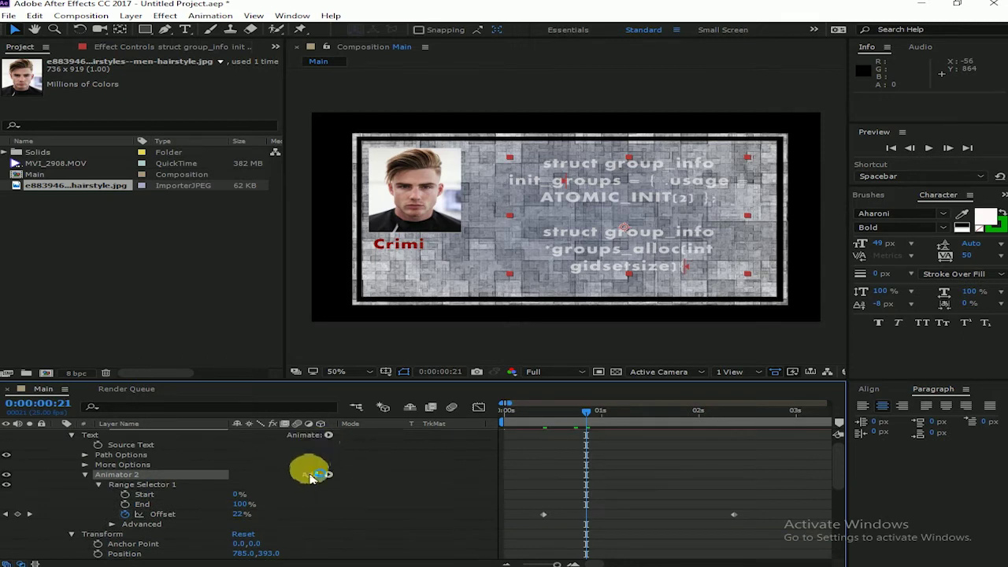
left_click(313, 476)
left_click(301, 481)
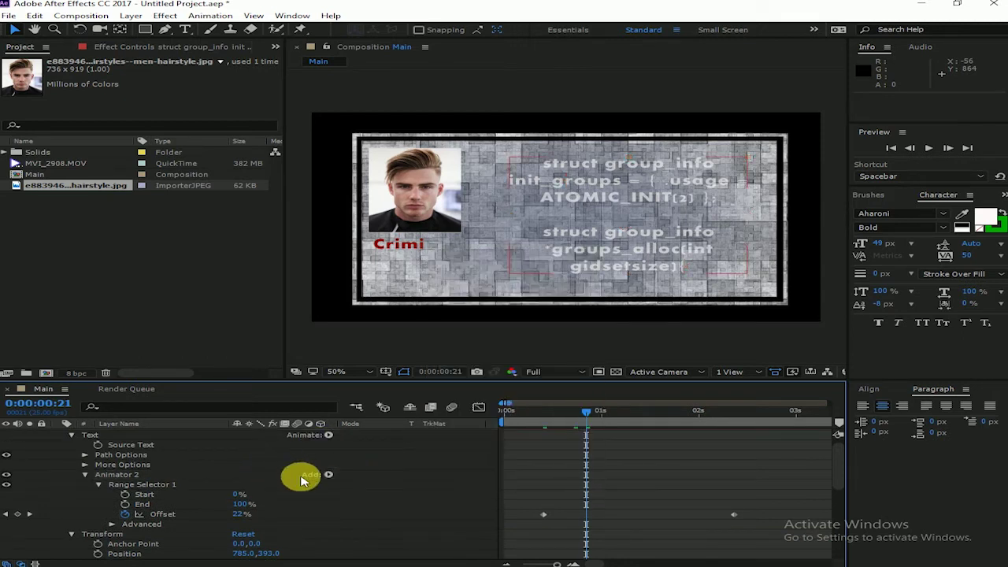
scroll(301, 477, "up", 1)
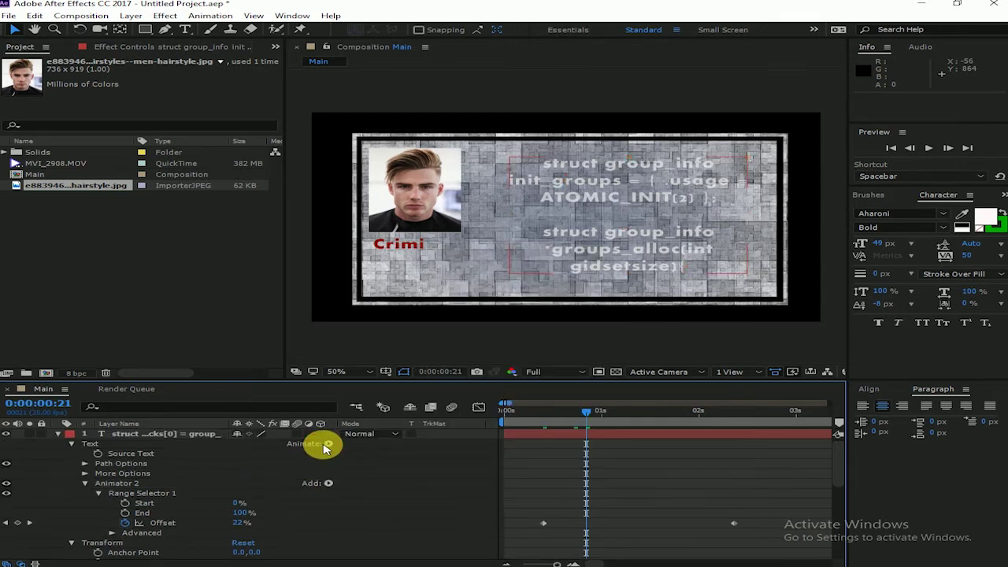
left_click(326, 446)
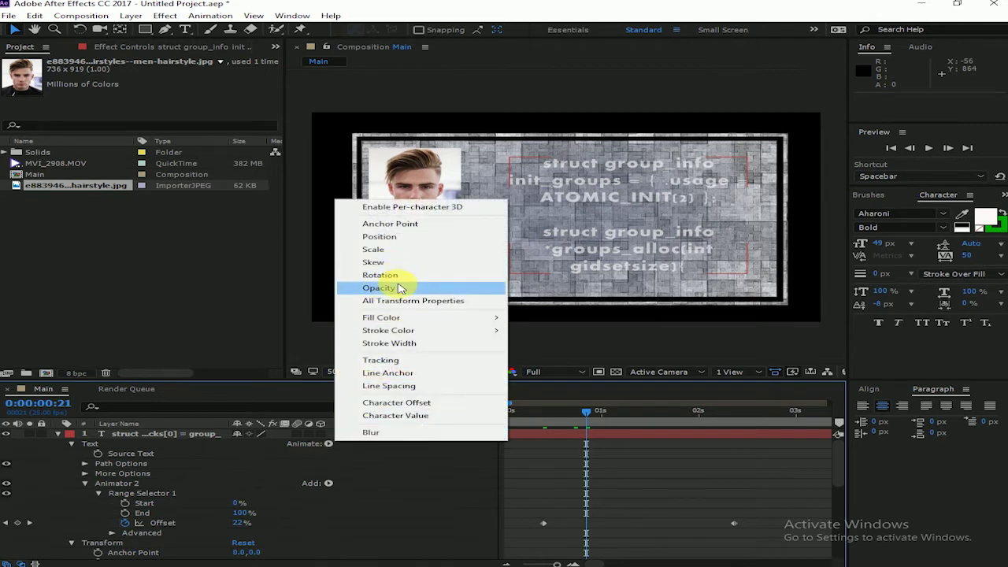
- Add Animator 3 with Opacity keyframed from 4% at 0:10 to 100% at 2:09
left_click(379, 288)
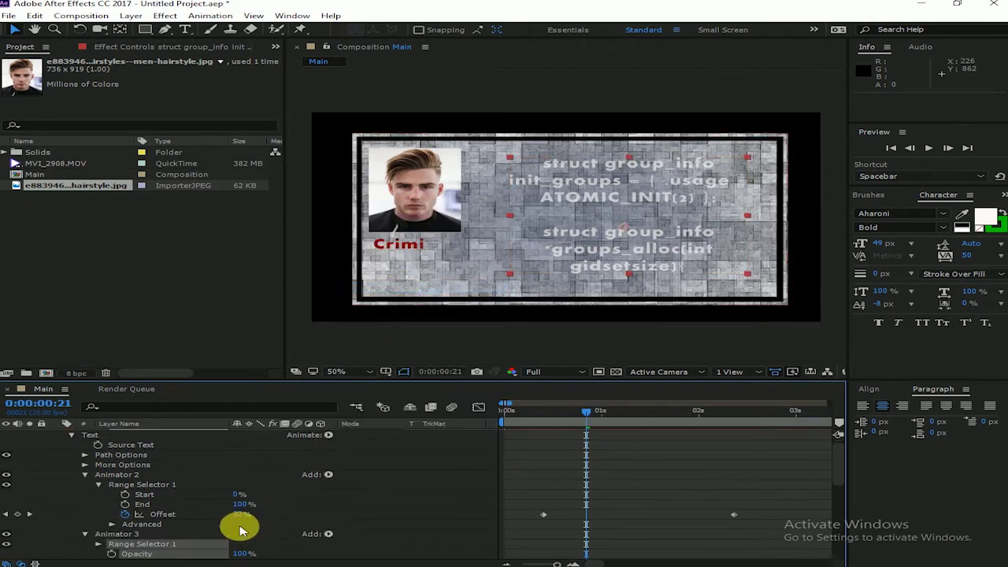
scroll(240, 530, "down", 3)
left_click_drag(241, 493, 183, 493)
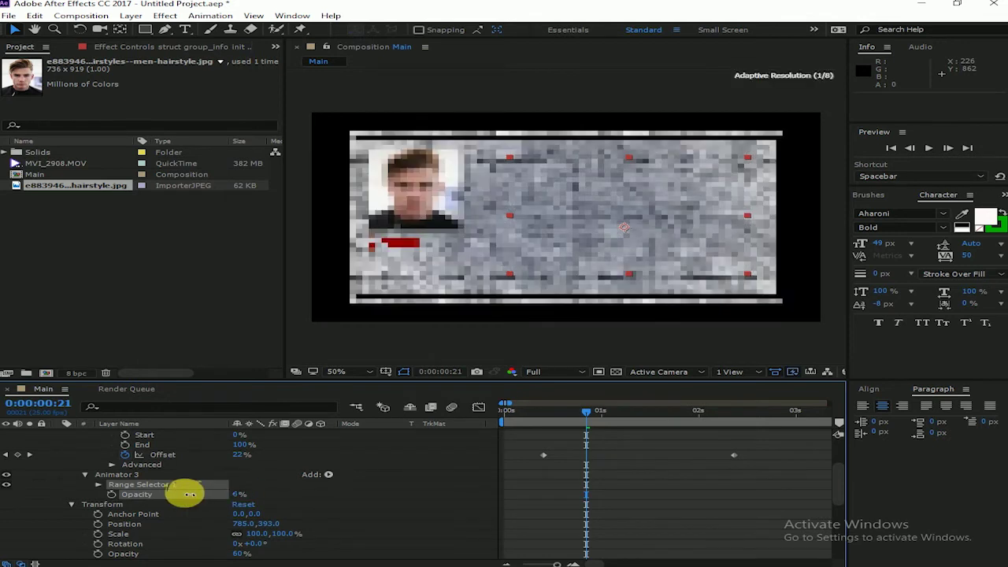
left_click_drag(585, 425, 544, 411)
left_click(111, 495)
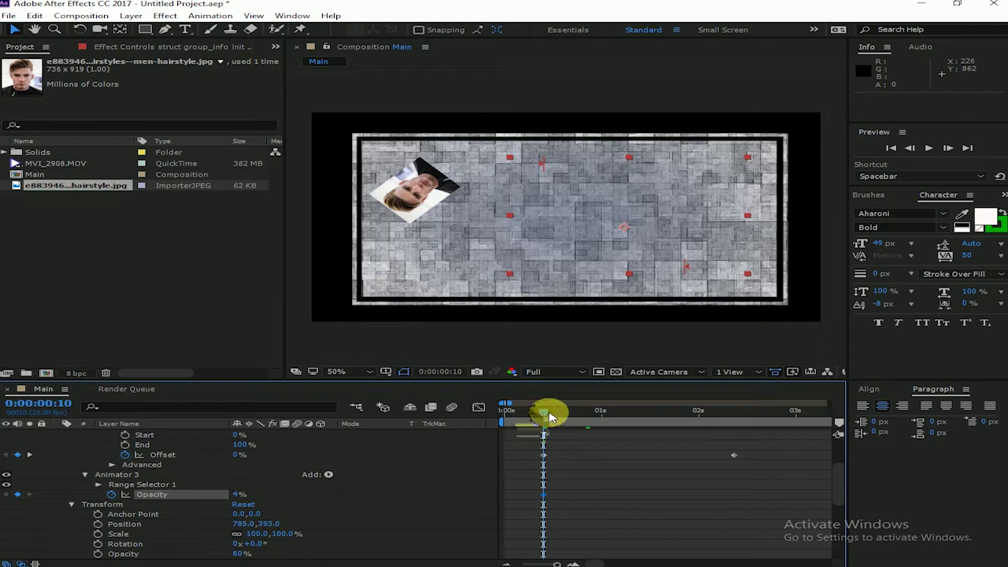
left_click_drag(551, 417, 734, 411)
left_click(244, 494)
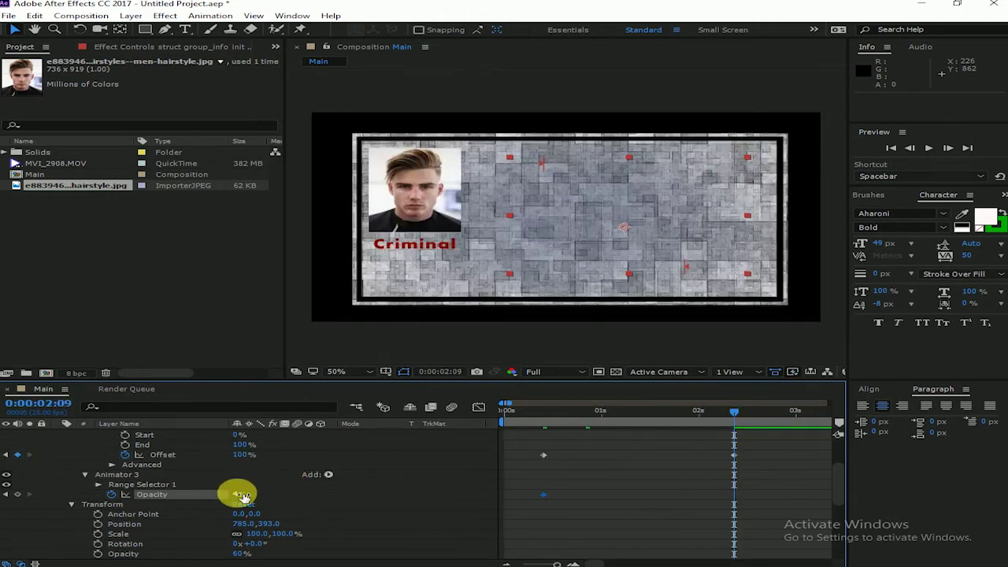
type("4")
key("Return")
- Return to the fade start and preview the opacity animation
left_click_drag(578, 412, 543, 410)
key("space")
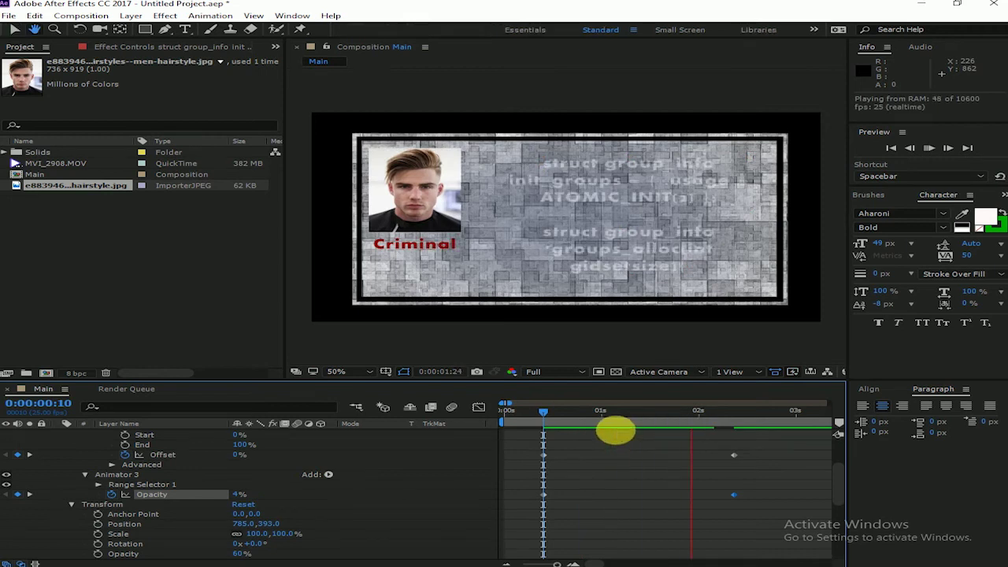
mouse_move(574, 411)
left_mouse_down()
mouse_move(531, 415)
mouse_move(566, 413)
left_mouse_up()
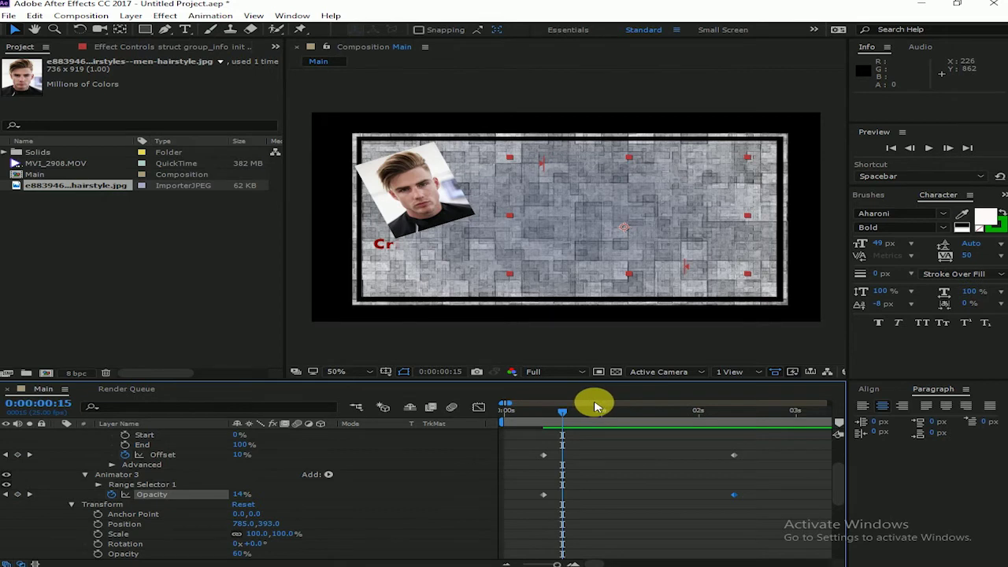
- Delete the range selector, Animator 3 and Animator 2 from the code text layer
scroll(535, 499, "up", 3)
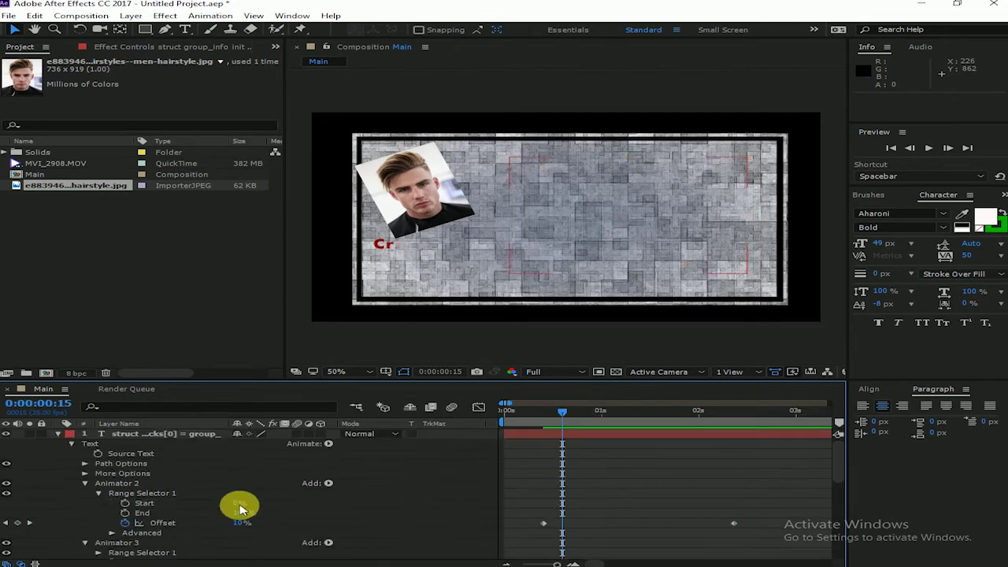
left_click(159, 491)
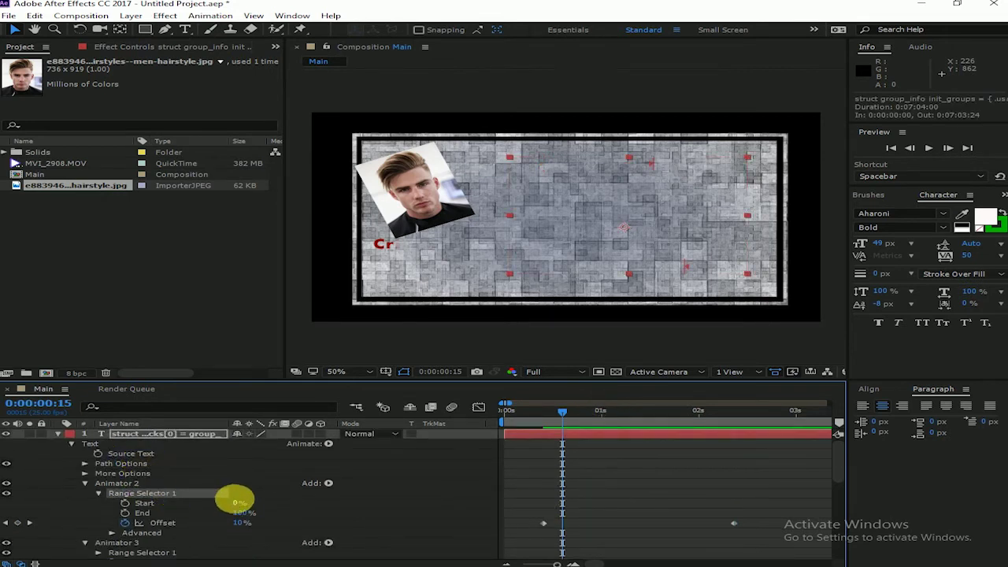
key("Delete")
left_click(144, 494)
key("Delete")
left_click(135, 482)
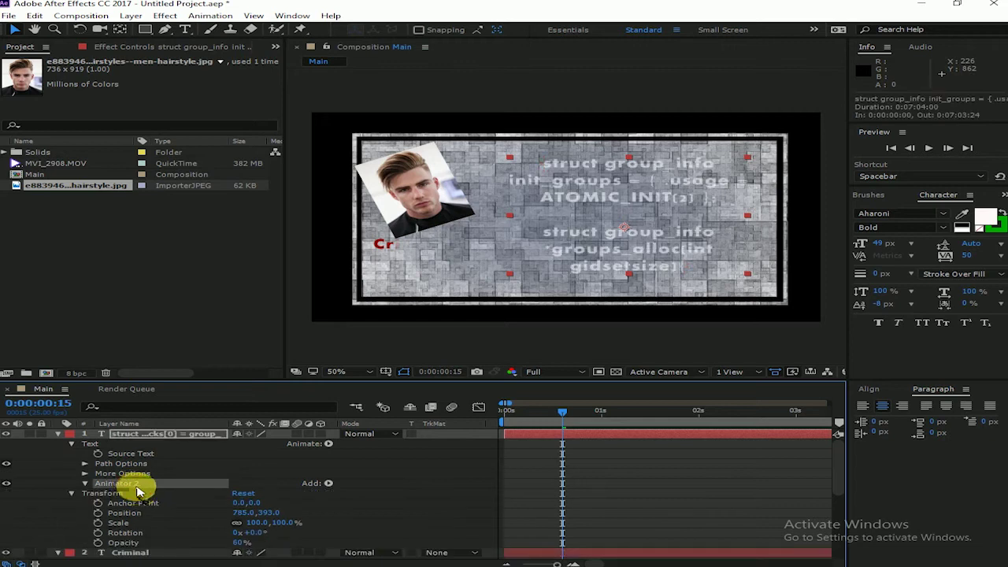
key("Delete")
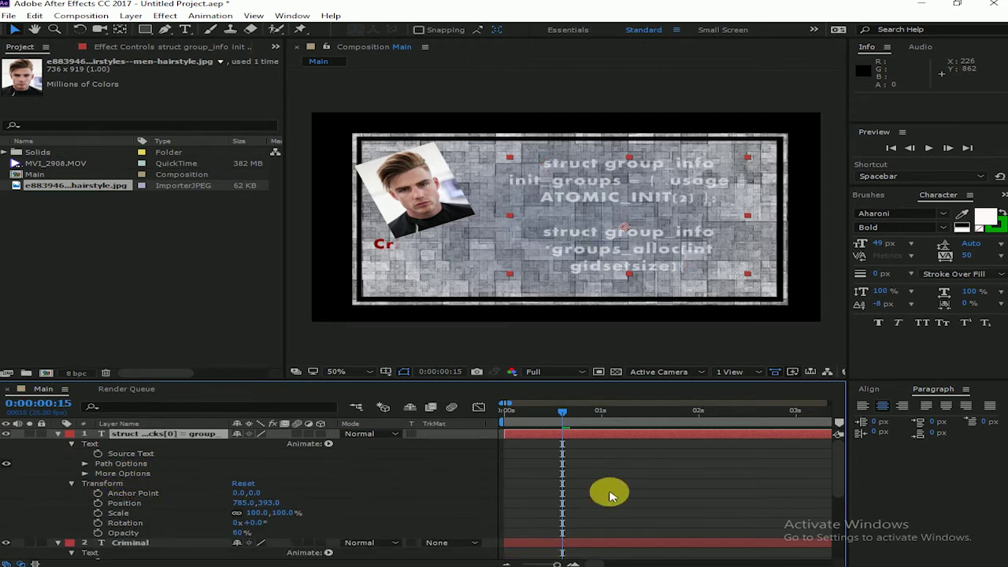
- Deselect the layer and scrub the timeline to check the unanimated text
left_click(607, 490)
left_click(578, 410)
left_click_drag(592, 412, 578, 421)
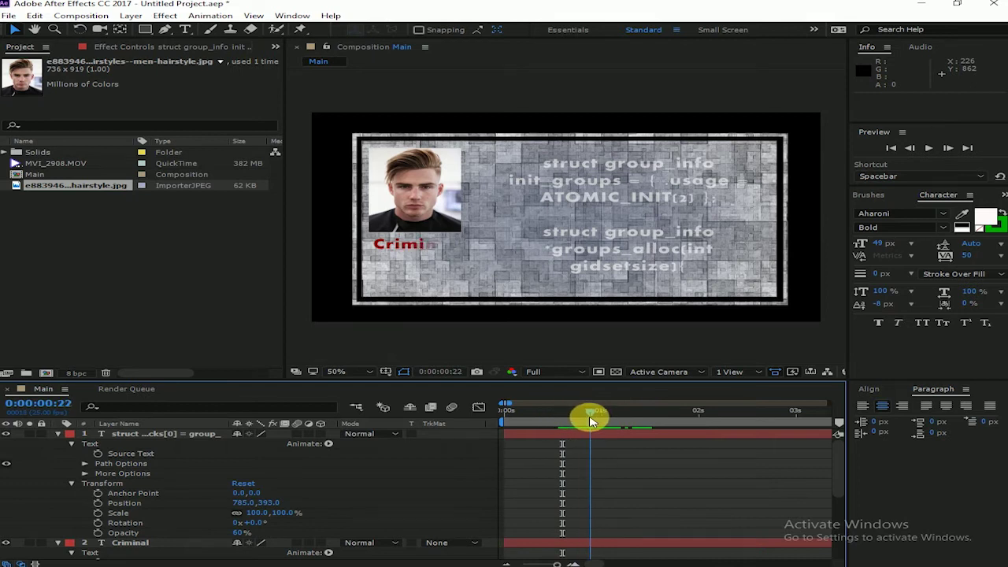
left_click_drag(613, 421, 568, 422)
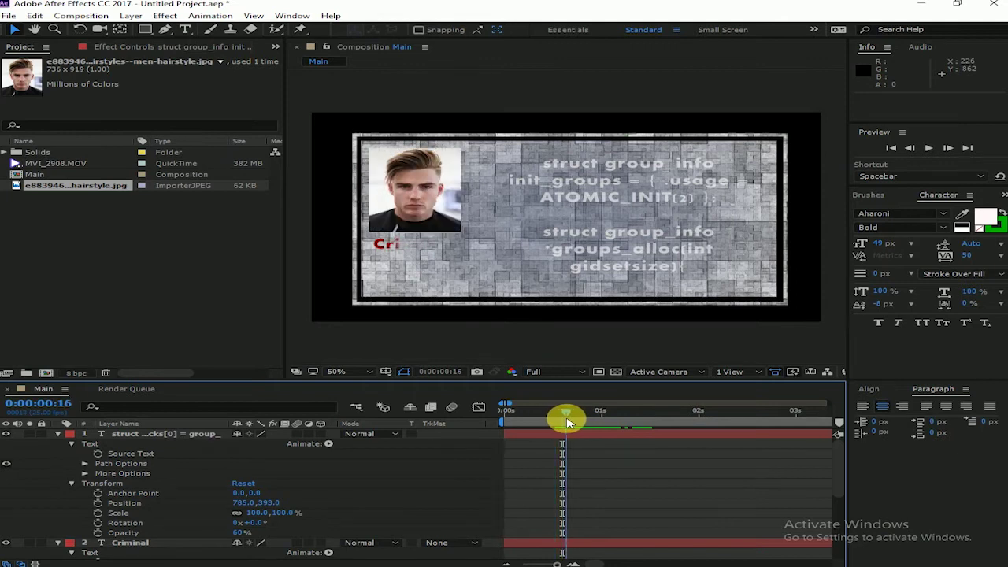
- Add an Opacity animator to the code text, undoing an accidental Rotation animator
left_click(328, 443)
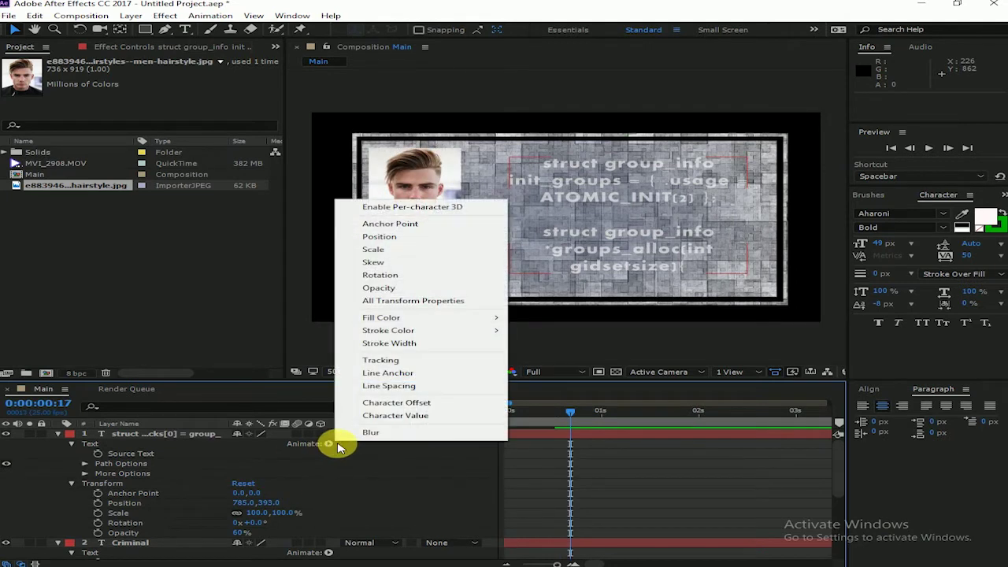
left_click(429, 277)
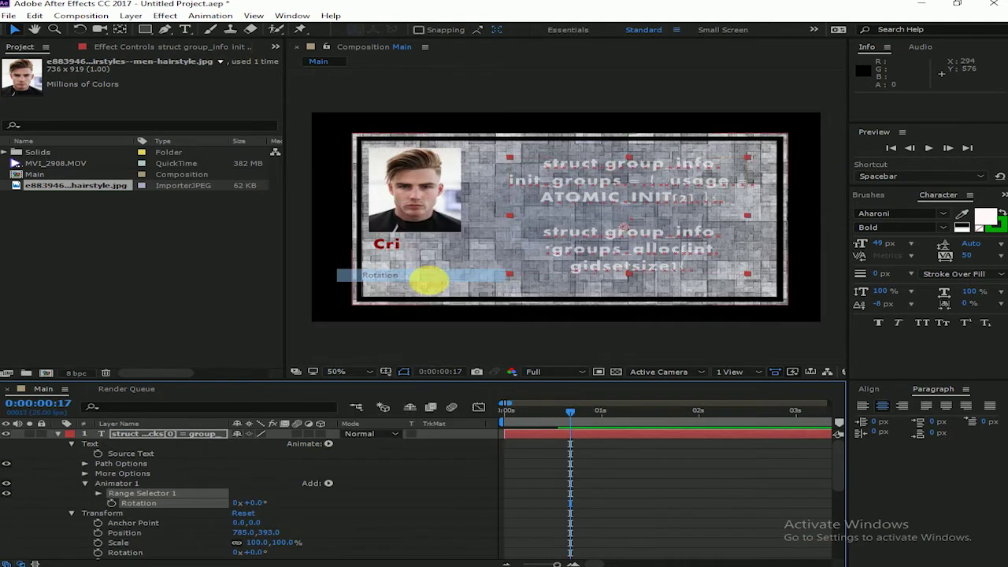
key("ctrl+z")
left_click(323, 441)
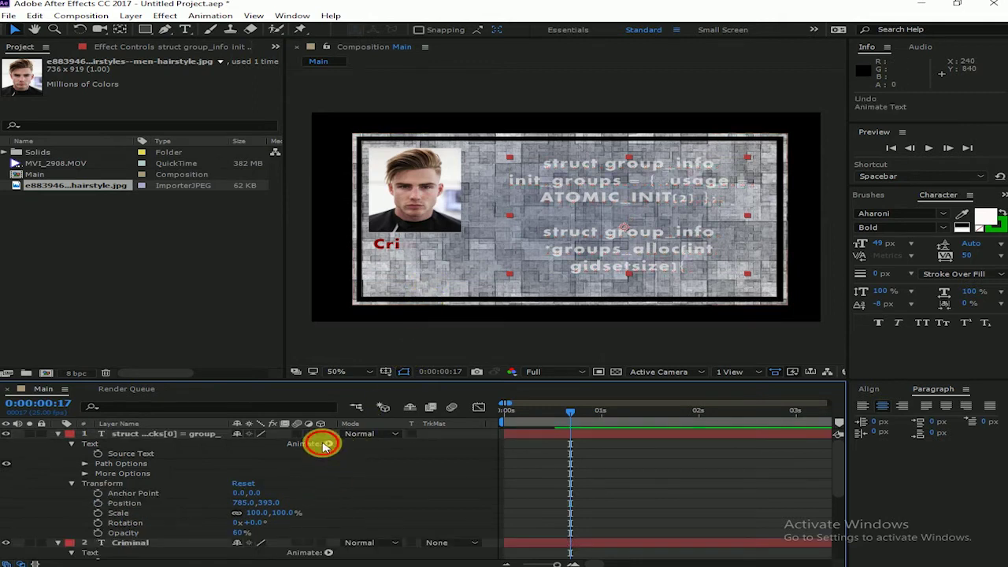
left_click(328, 444)
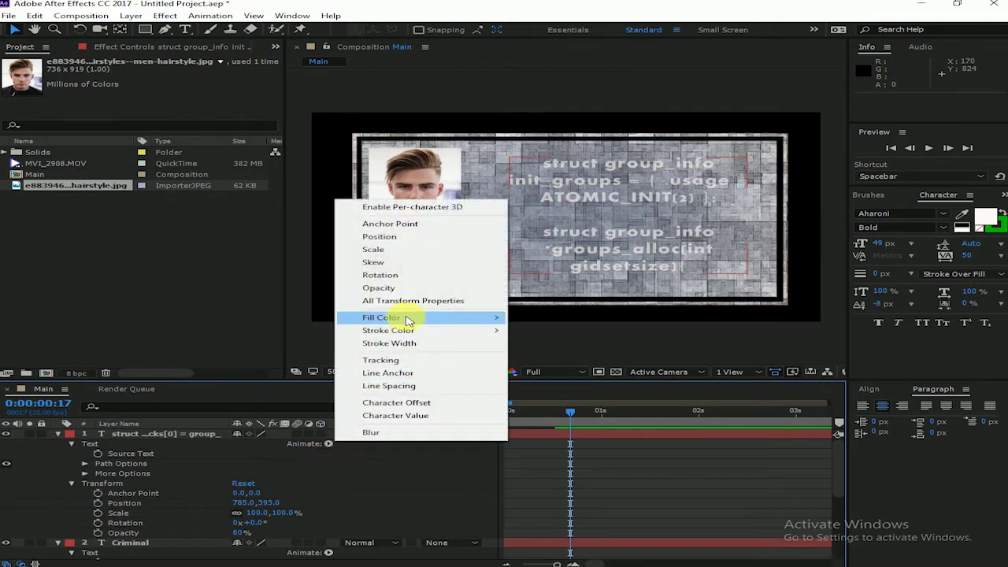
left_click(384, 287)
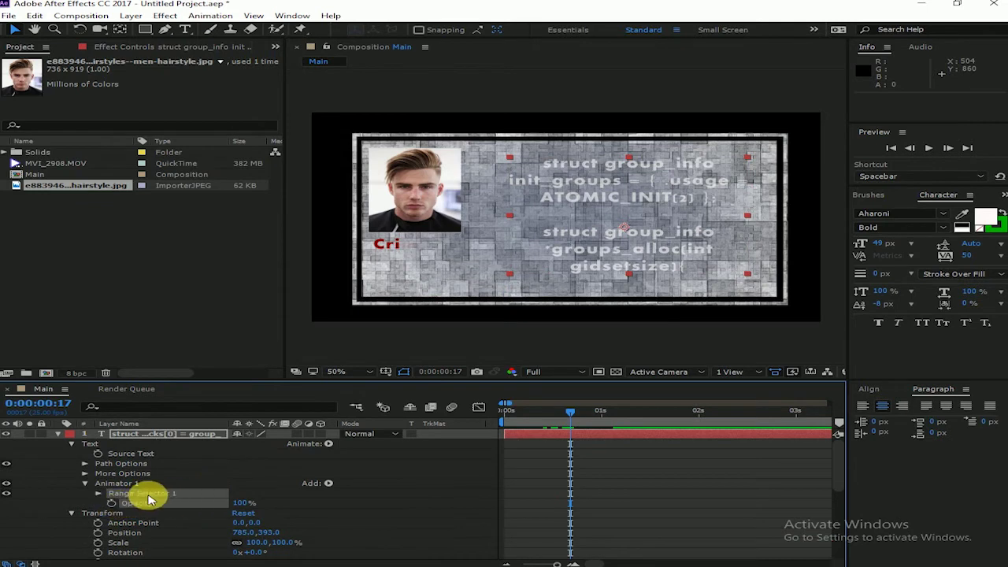
left_click(98, 493)
- Keyframe range Start and End, lower End, and set Offset to 69%
scroll(201, 512, "down", 2)
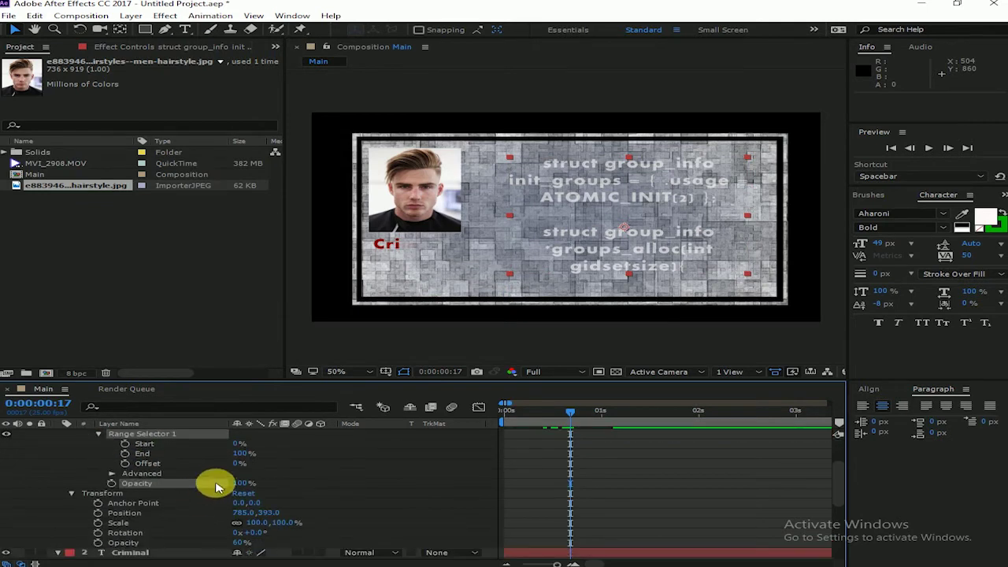
left_click(125, 444)
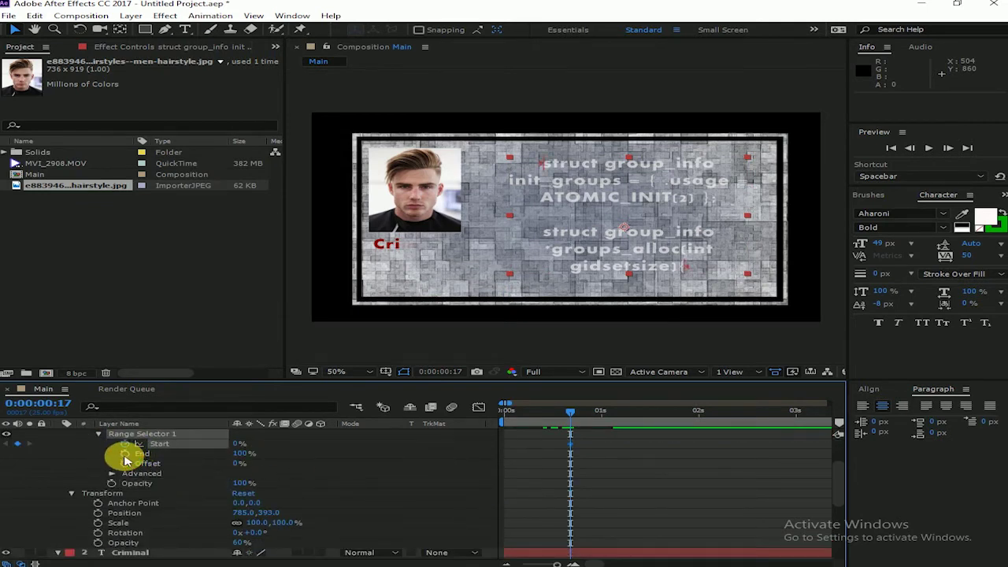
left_click(124, 455)
left_click_drag(244, 444, 180, 447)
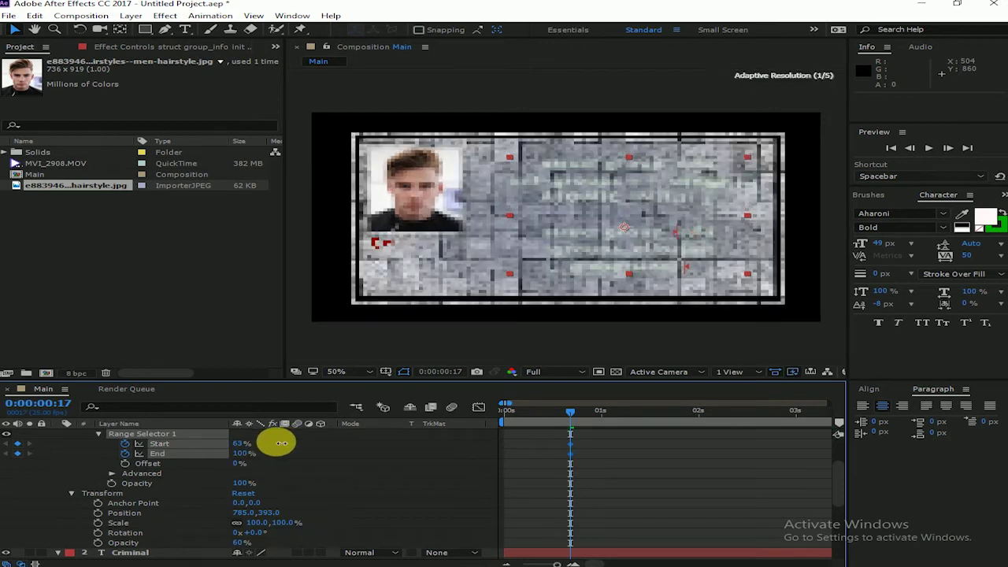
left_click_drag(244, 454, 138, 473)
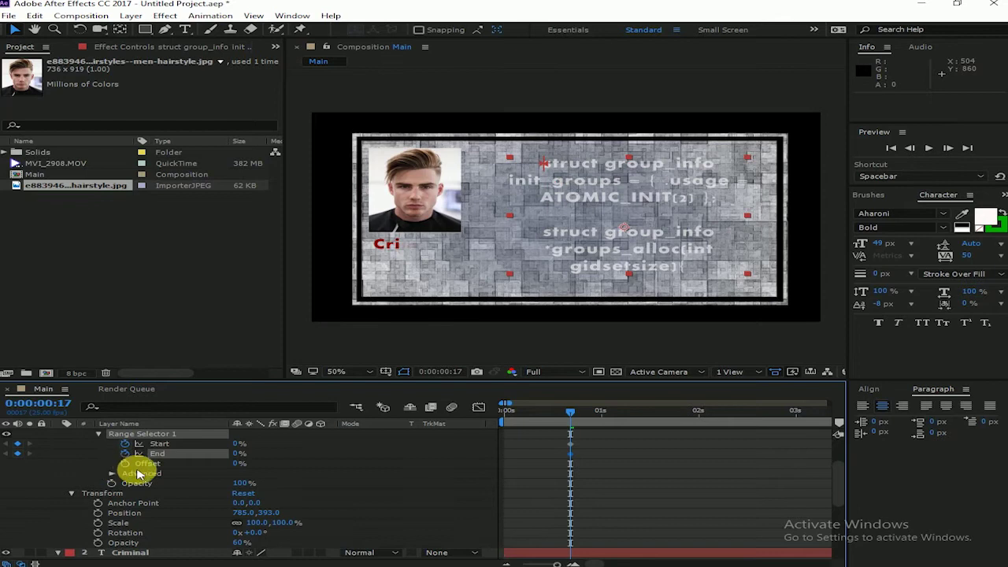
left_click(162, 463)
mouse_move(241, 465)
left_mouse_down()
mouse_move(269, 462)
mouse_move(270, 477)
left_mouse_up()
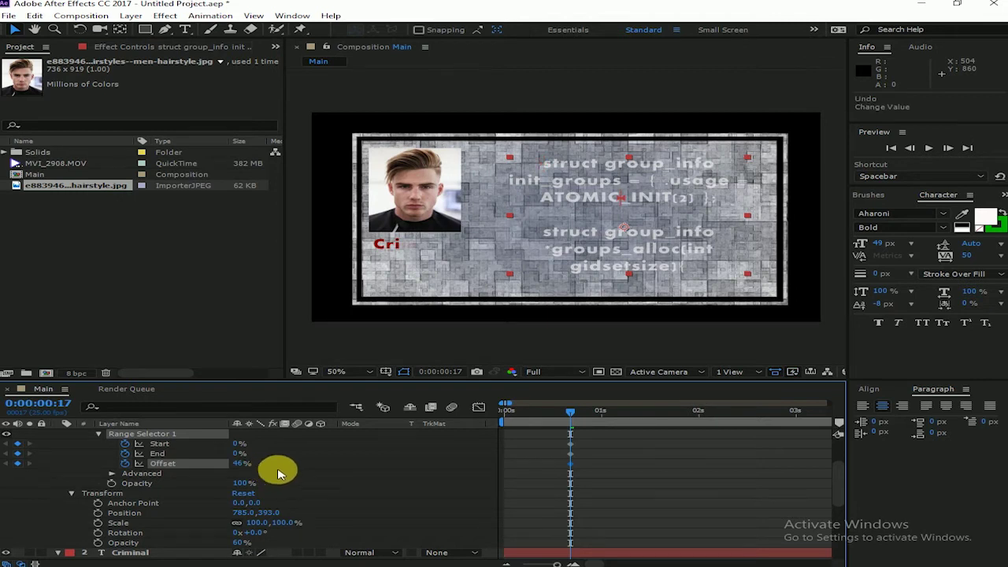
left_click_drag(249, 462, 253, 469)
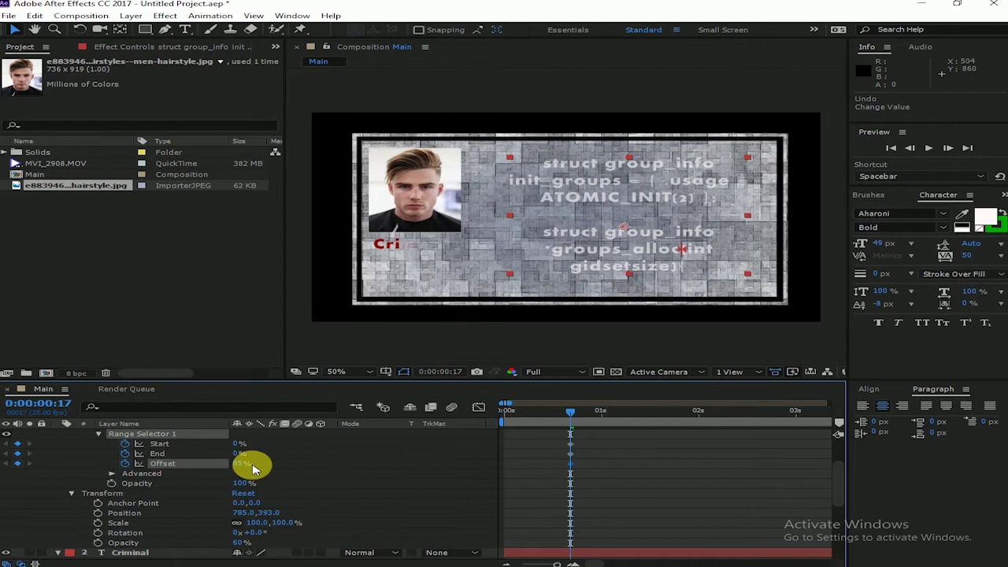
scroll(240, 486, "up", 2)
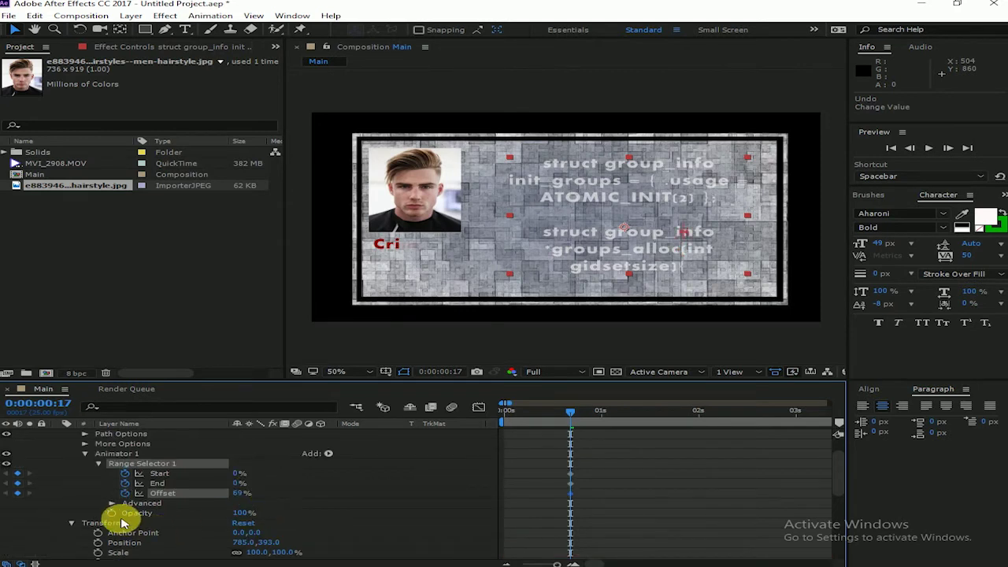
- Set the code text range selector's End to 100%
mouse_move(248, 517)
left_mouse_down()
mouse_move(237, 514)
mouse_move(259, 519)
left_mouse_up()
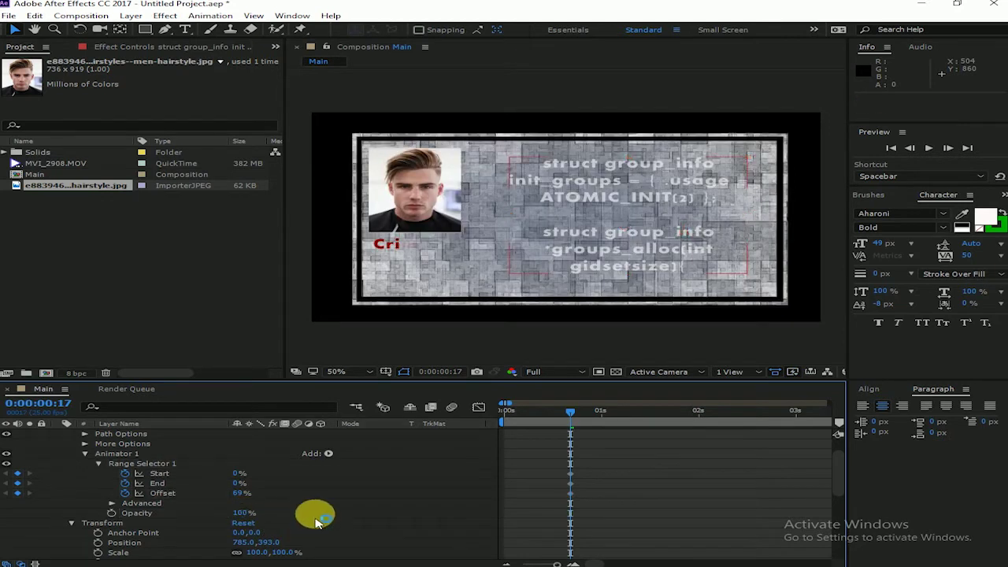
scroll(295, 504, "up", 2)
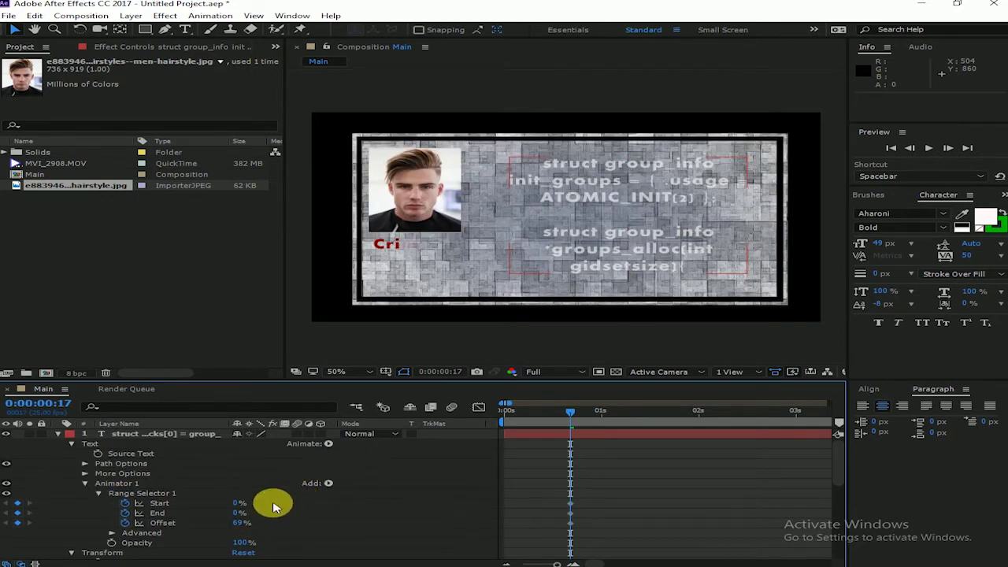
left_click_drag(240, 514, 416, 517)
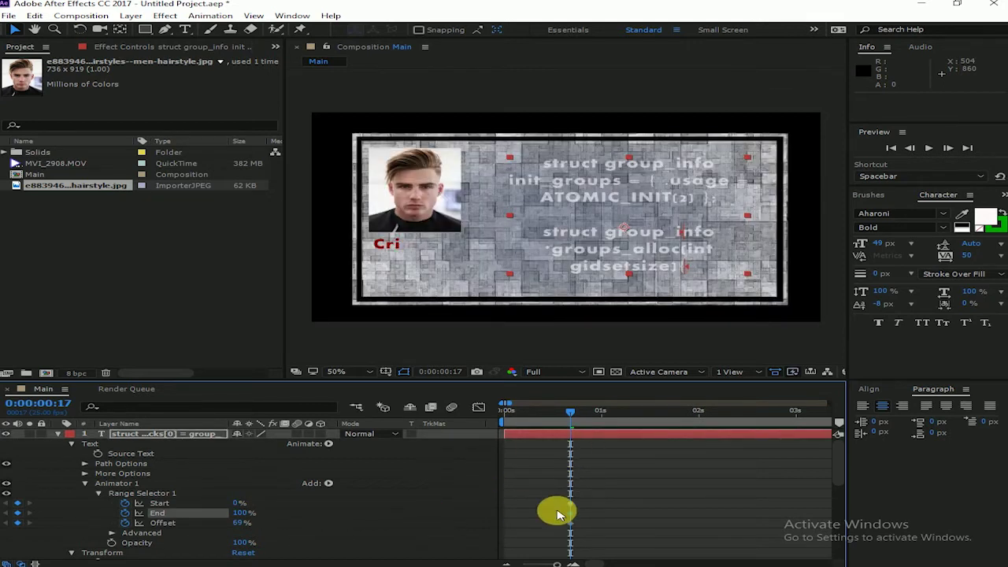
- Key Start and Offset at 100% at 0:00:01:17, and Offset -100% at 0:00:00:17
left_click_drag(560, 423, 656, 412)
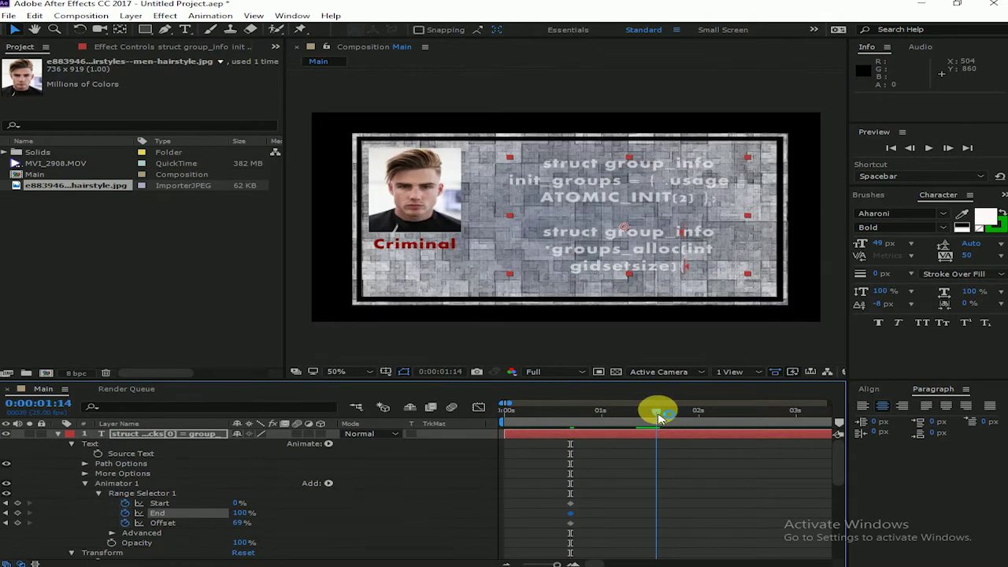
left_click_drag(666, 416, 668, 413)
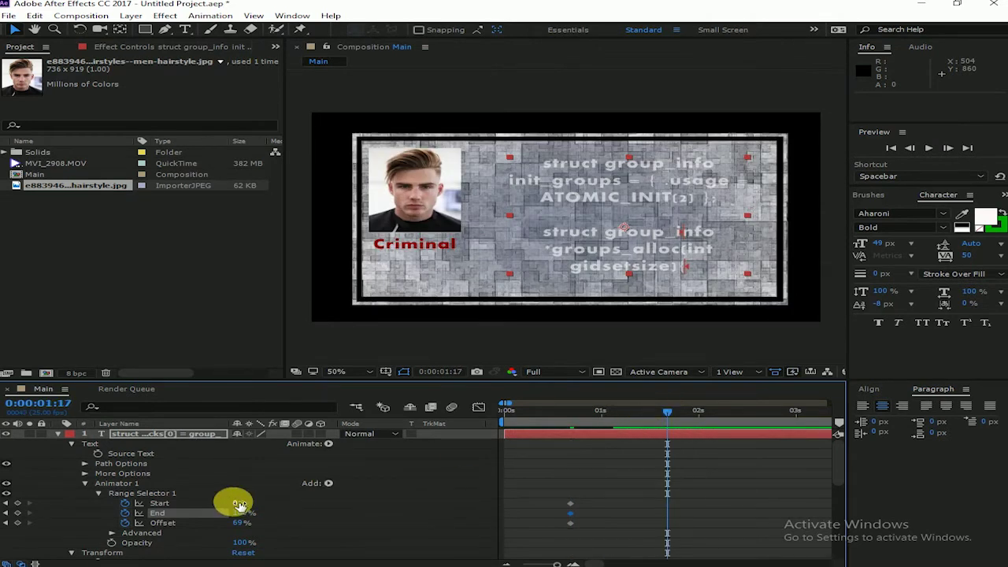
left_click_drag(239, 505, 252, 504)
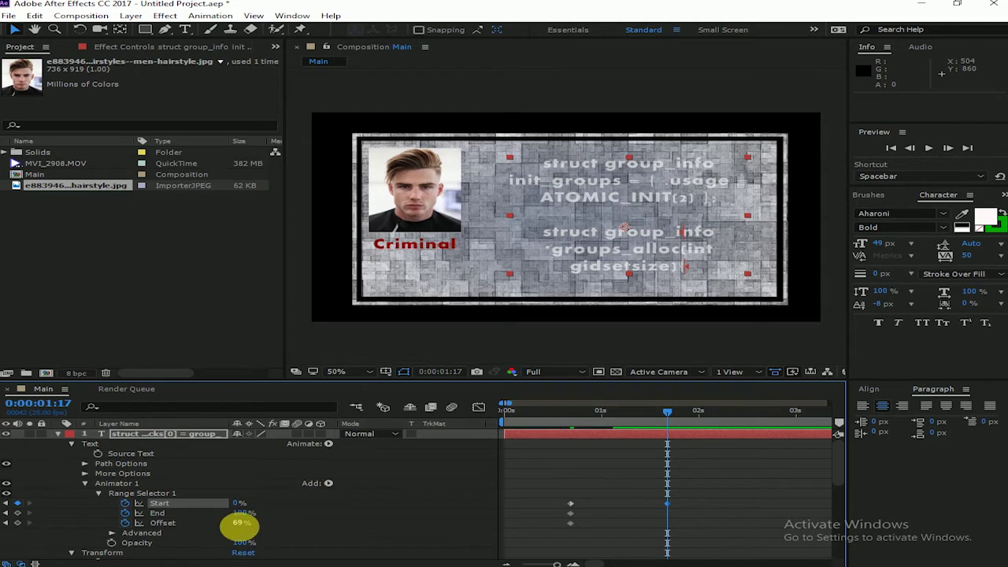
left_click_drag(238, 524, 304, 513)
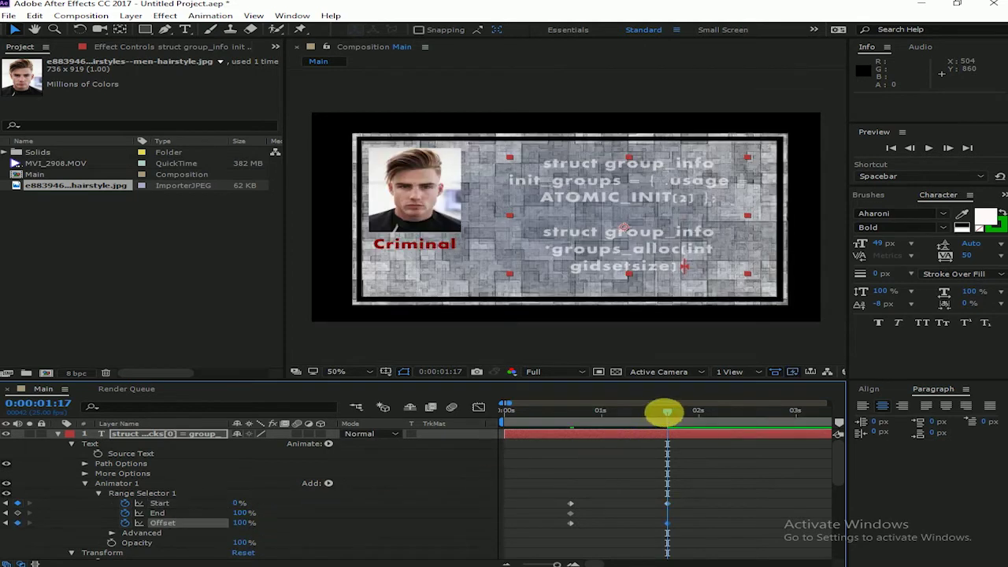
left_click_drag(666, 411, 570, 410)
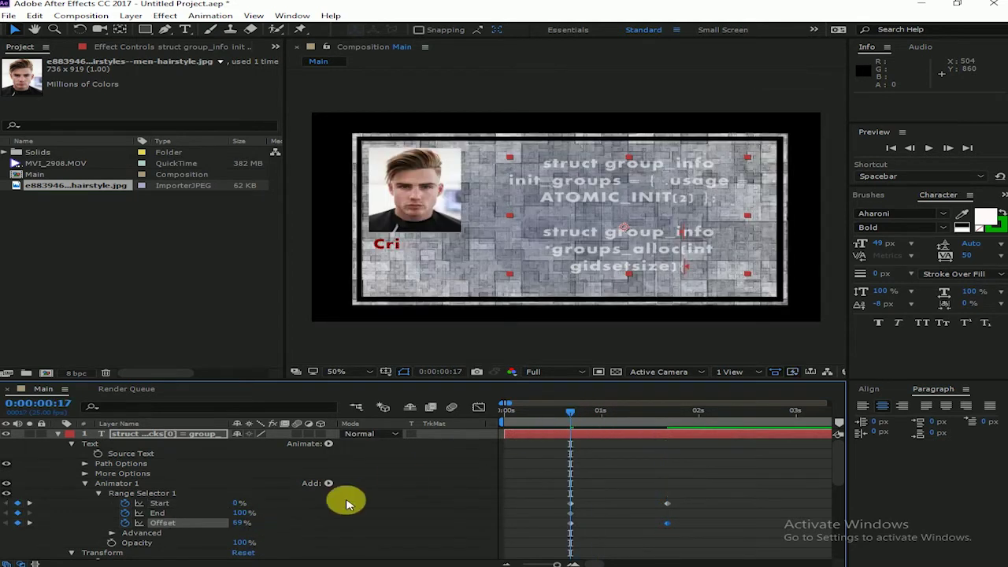
left_click_drag(238, 522, 11, 522)
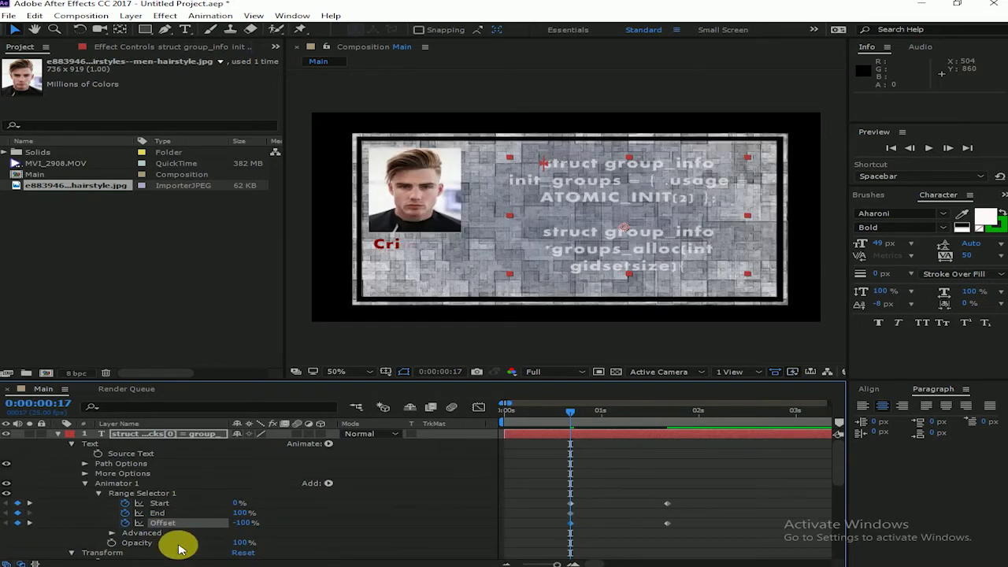
left_click(111, 543)
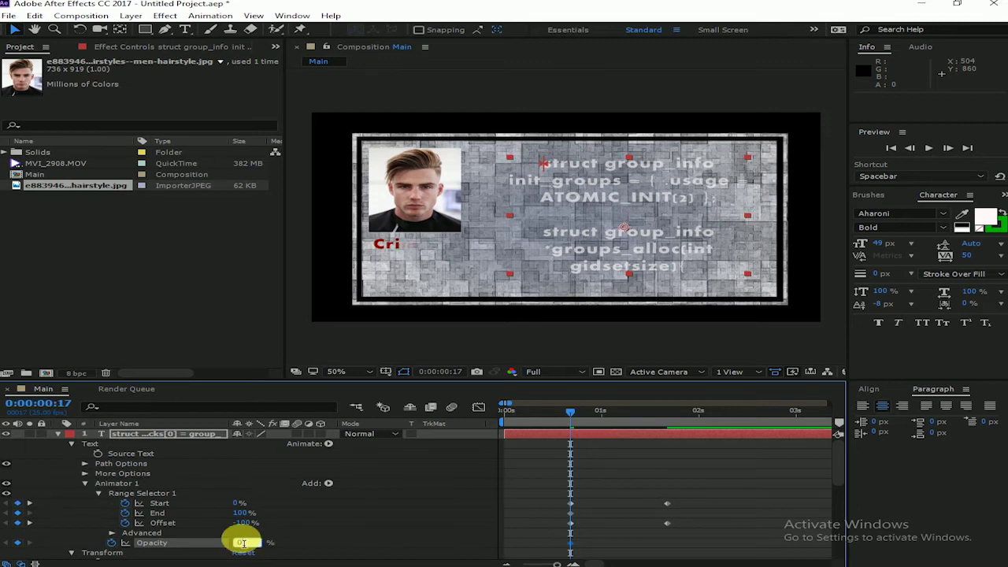
- Set Animator 1 Opacity to 0% without keyframes, keeping layer opacity at 60%
left_click(253, 542)
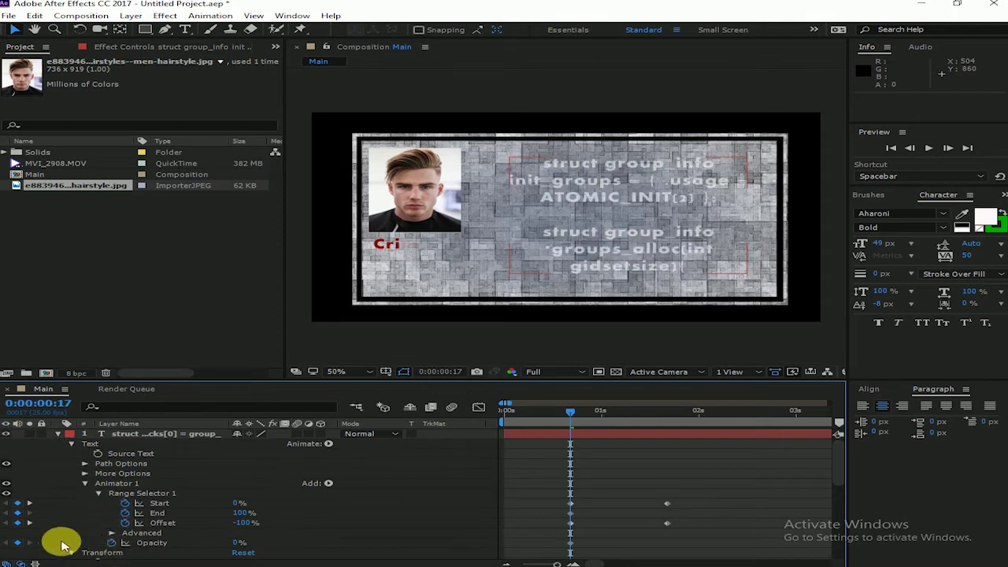
left_click(114, 544)
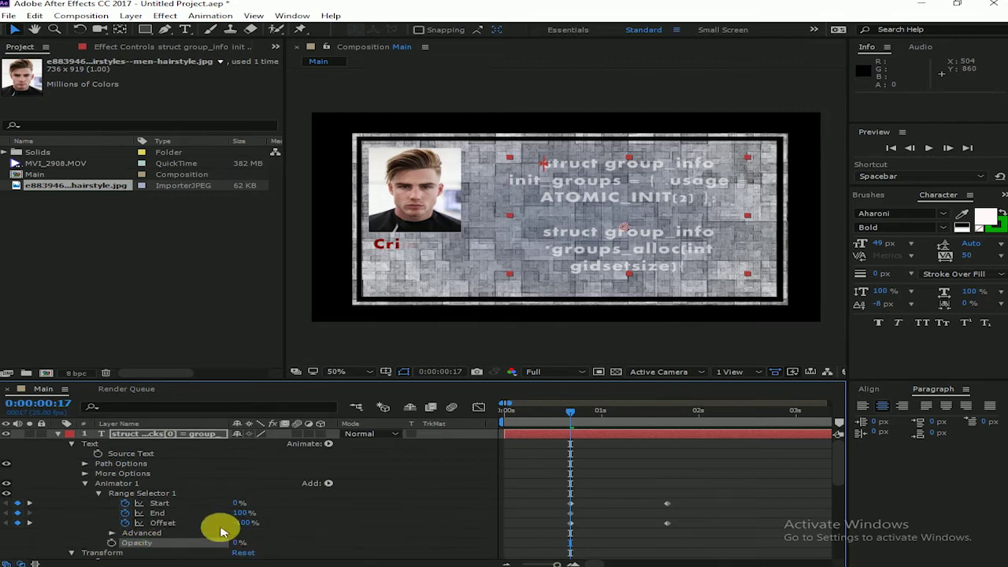
left_click(111, 543)
left_click(111, 542)
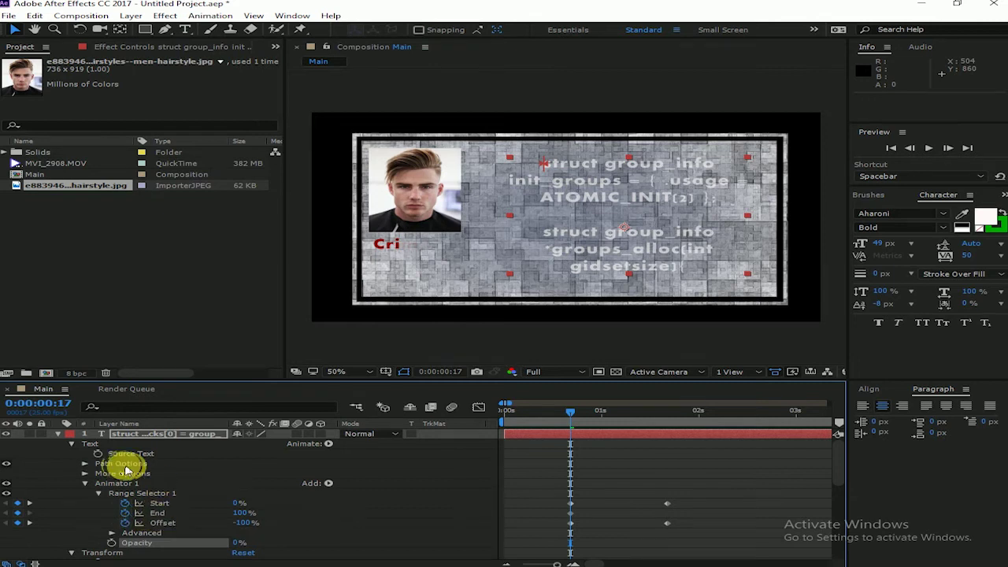
scroll(265, 501, "down", 3)
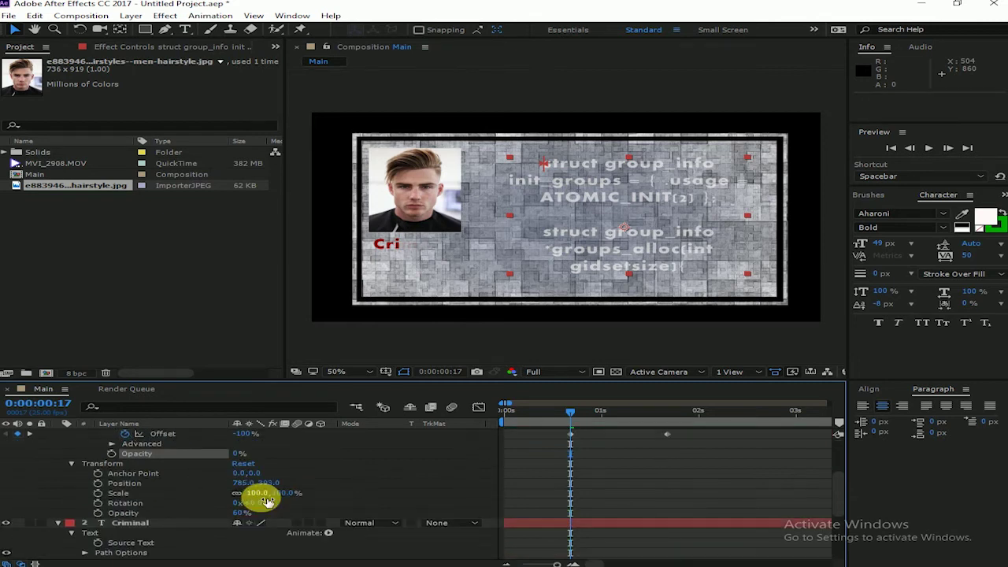
left_click_drag(238, 512, 233, 513)
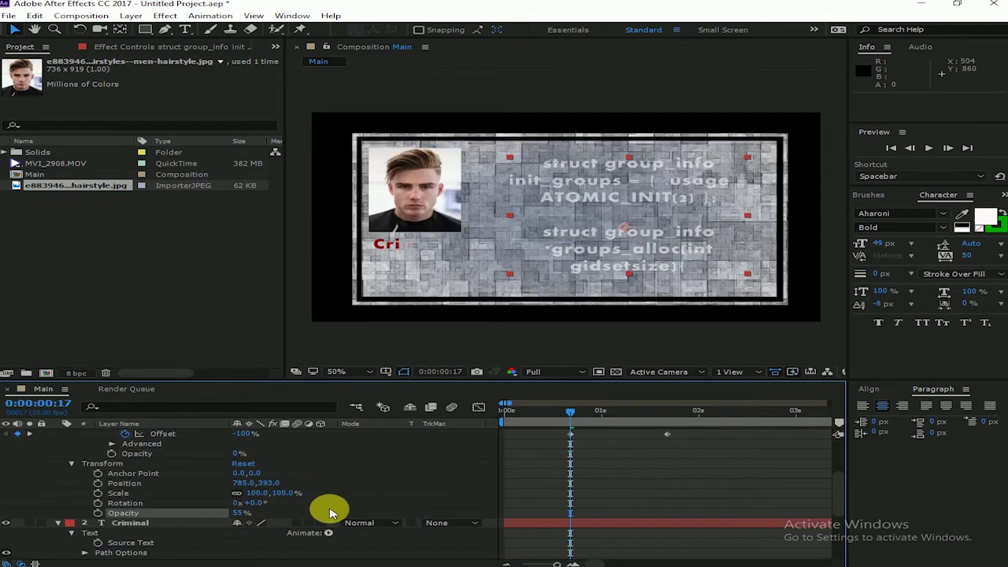
key("ctrl+z")
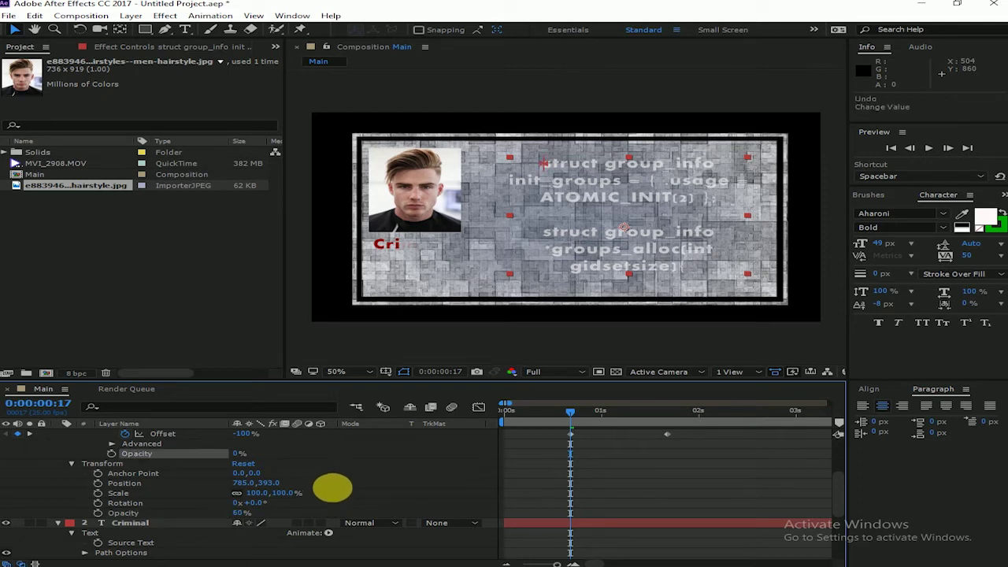
scroll(321, 487, "down", 2)
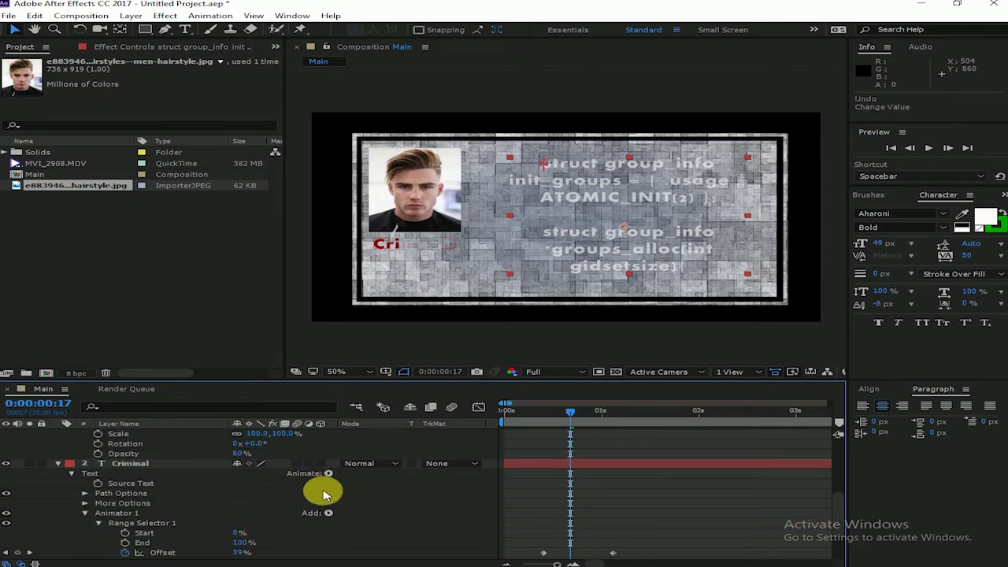
- Change the Offset to climb from 0% at 0:00:00:17 to 100% at 0:00:01:17
scroll(330, 498, "down", 2)
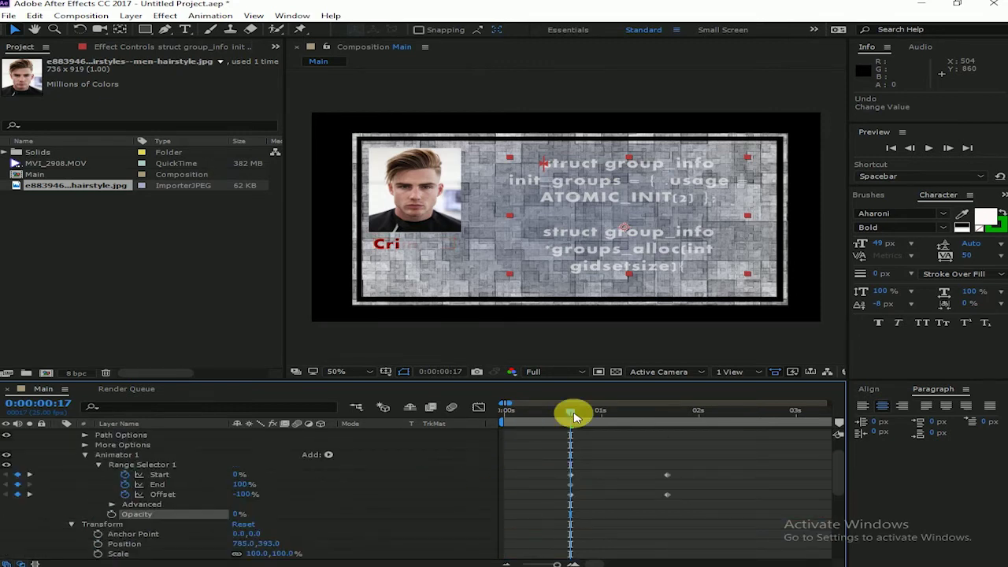
mouse_move(574, 415)
left_mouse_down()
mouse_move(586, 411)
mouse_move(570, 412)
left_mouse_up()
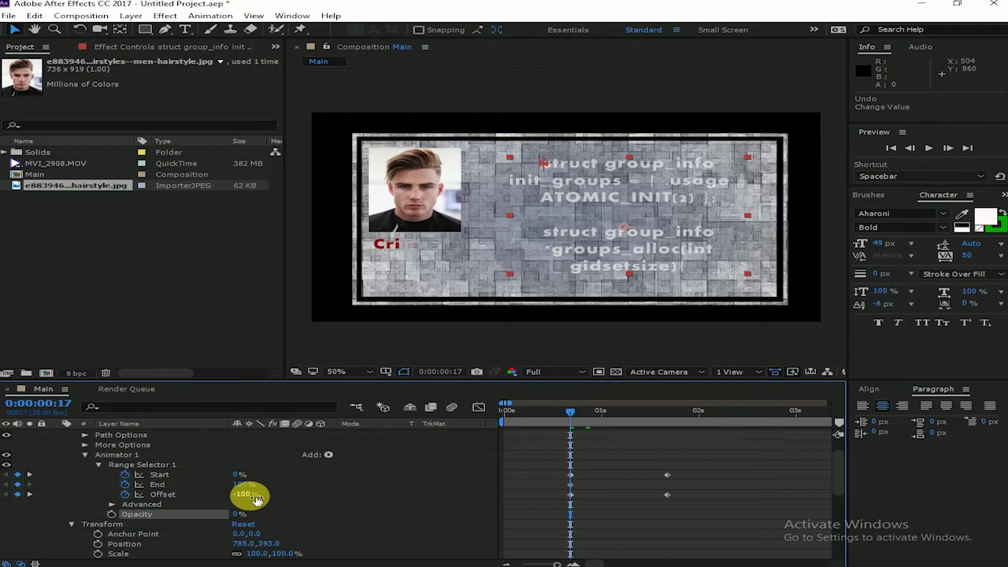
left_click(247, 494)
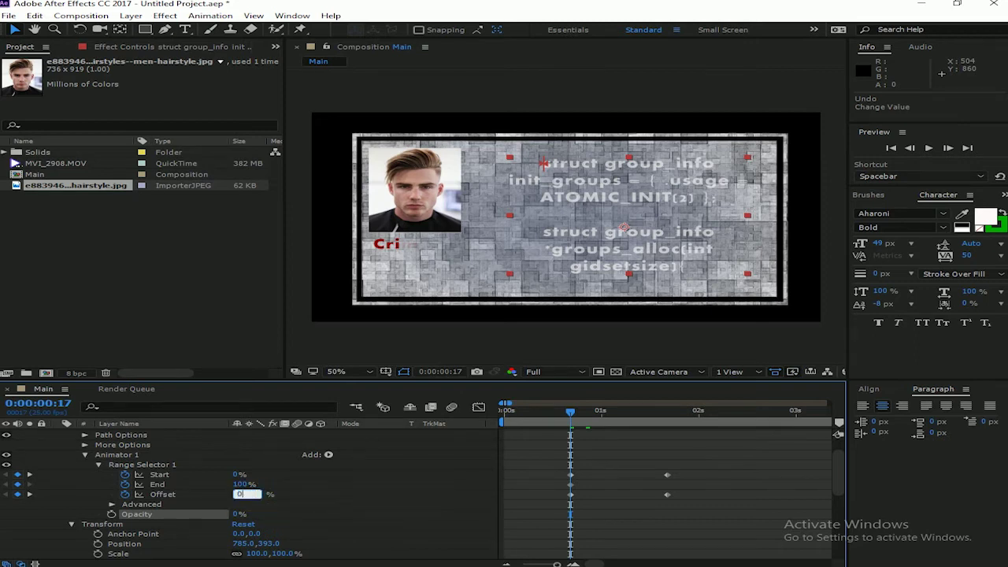
left_click_drag(573, 411, 673, 412)
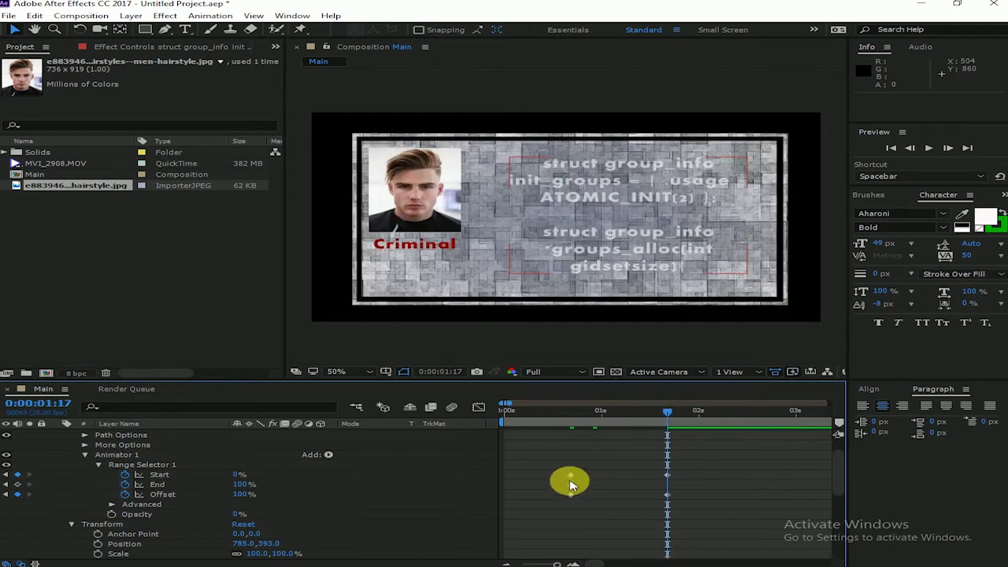
left_click_drag(549, 463, 674, 492)
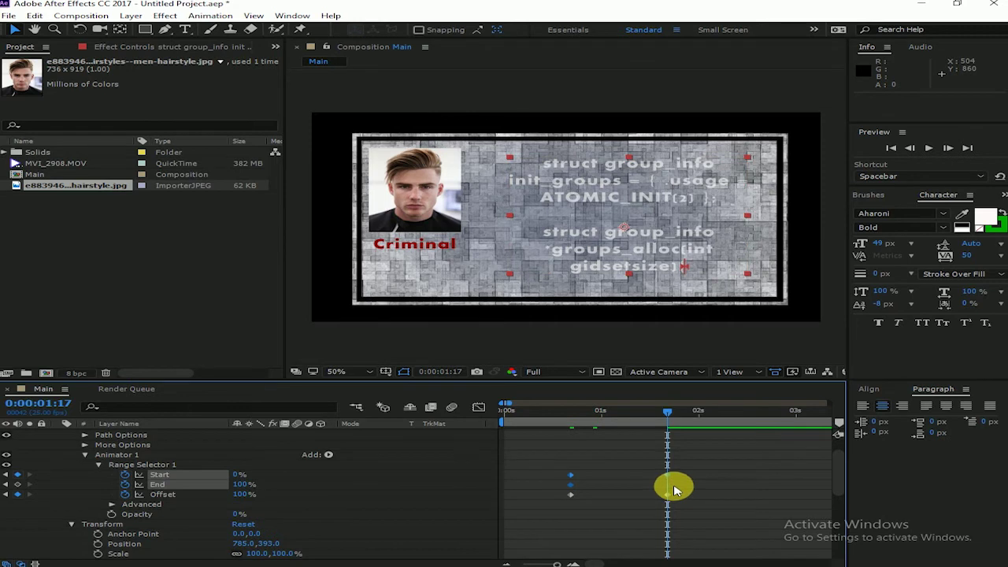
left_click(566, 411)
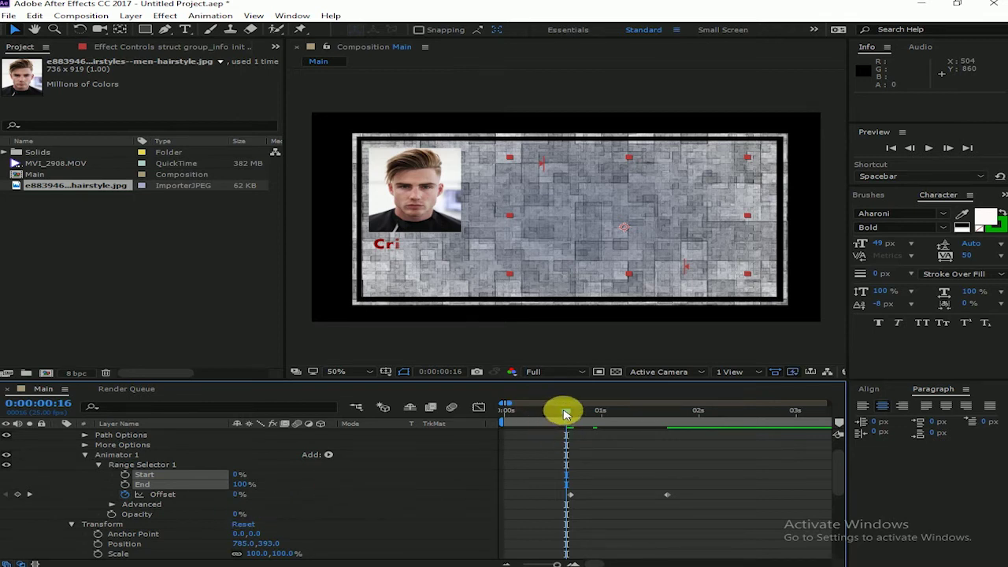
left_click_drag(565, 412, 584, 411)
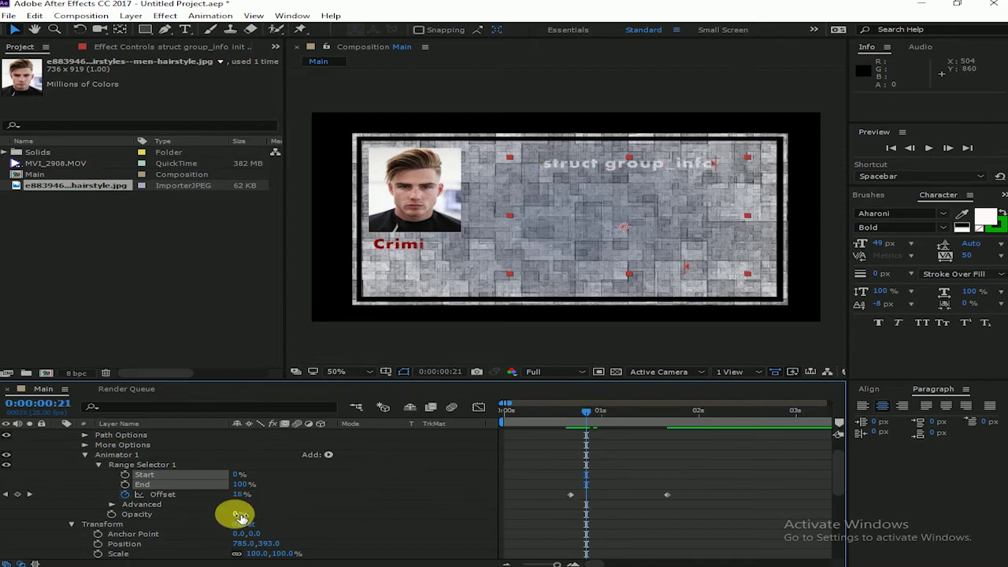
- Test animator Opacity at 36%, revert to 0%, and check the reveal at 1:00
left_click_drag(240, 517, 260, 513)
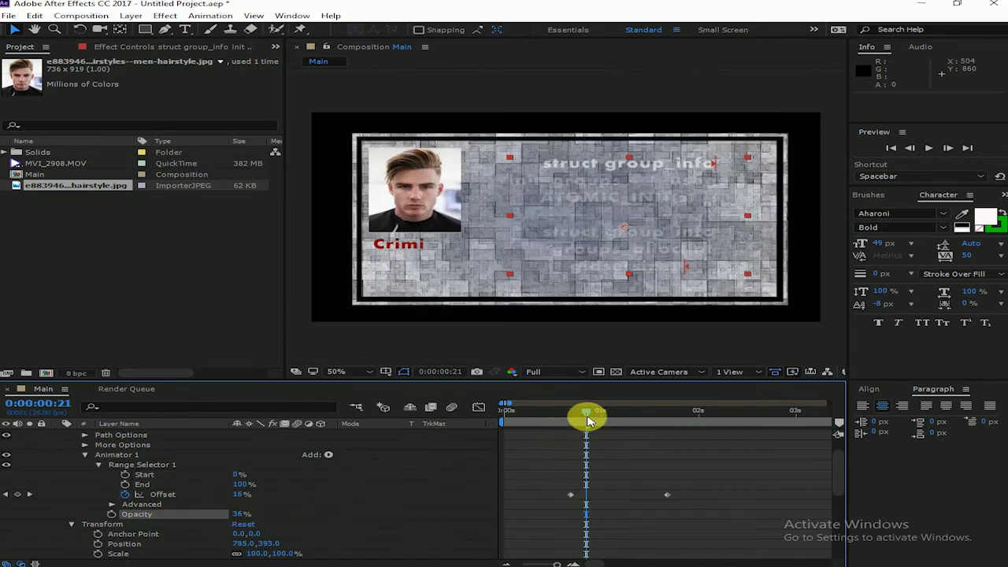
key("ctrl+z")
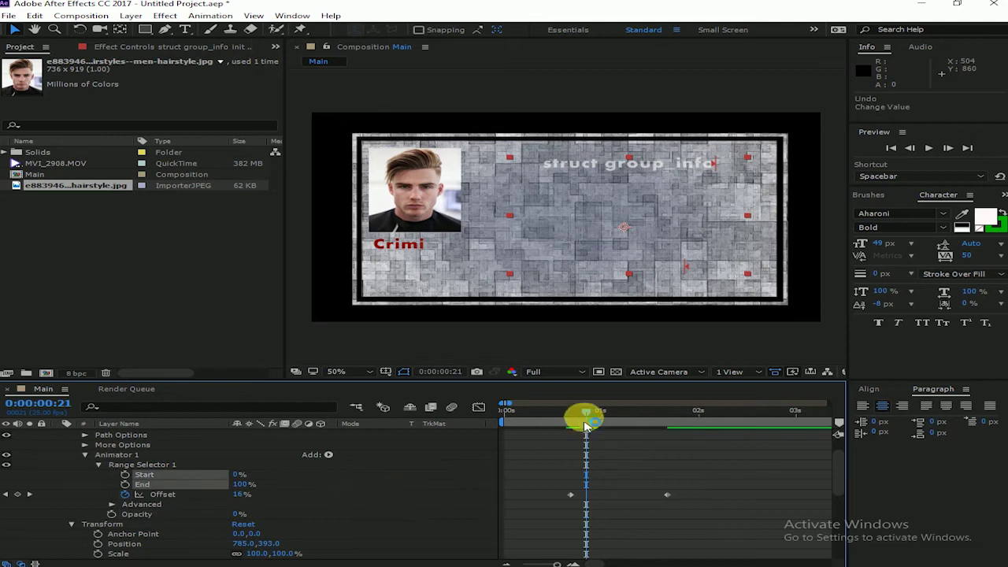
left_click_drag(585, 425, 562, 413)
scroll(240, 511, "up", 1)
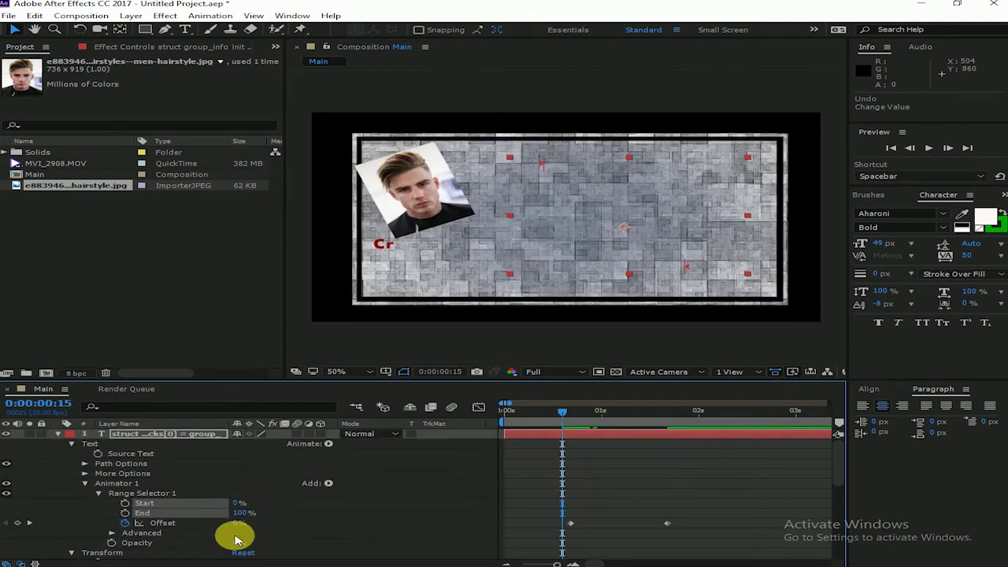
scroll(235, 539, "down", 3)
scroll(195, 526, "up", 3)
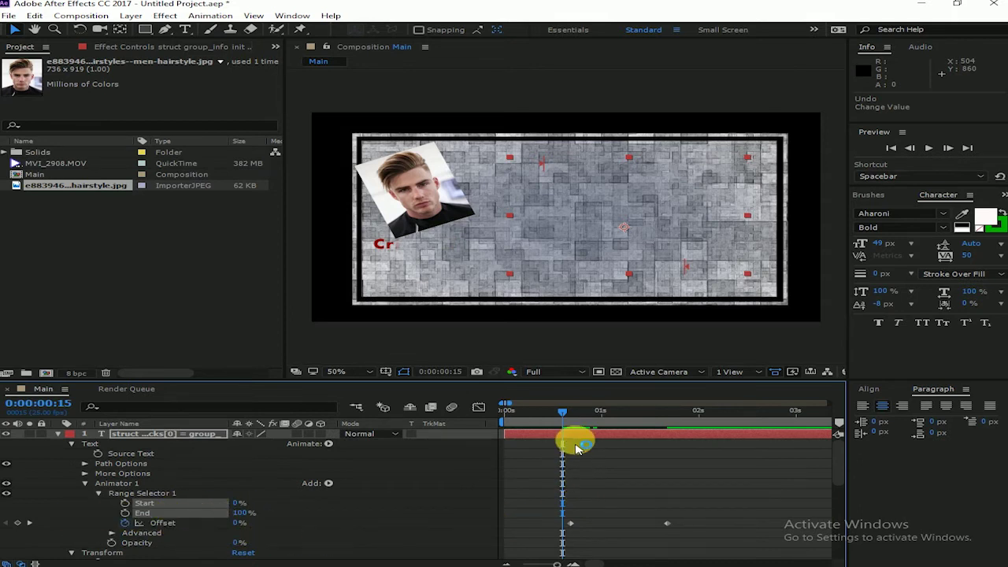
left_click_drag(561, 416, 656, 424)
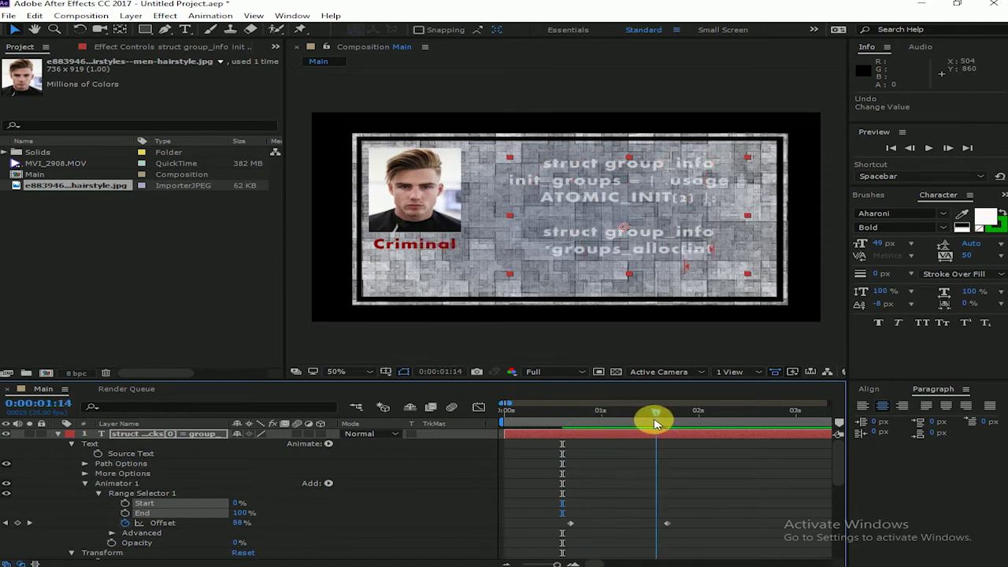
left_click(707, 488)
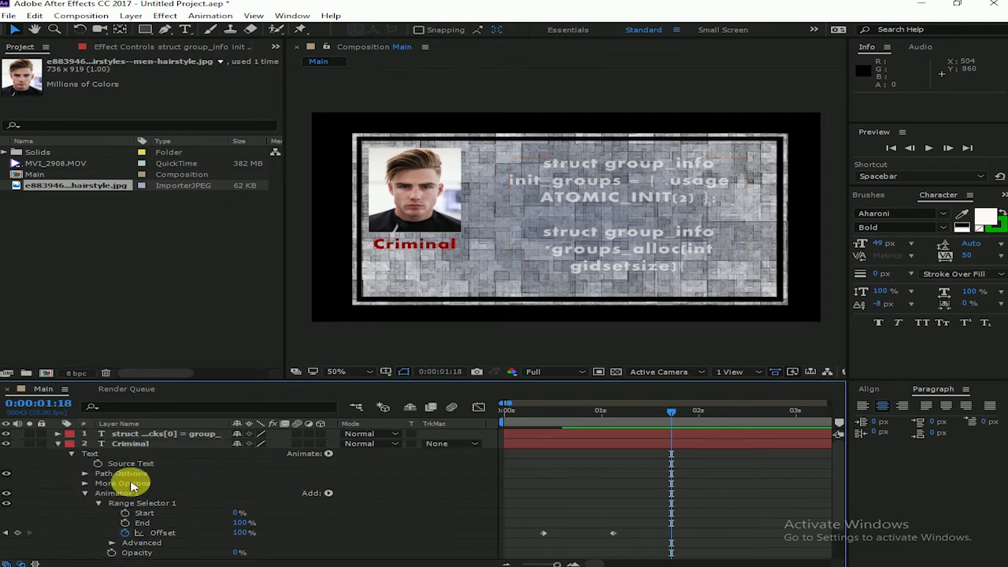
- Pre-compose all five Main layers into Pre-comp 1, moving all attributes
left_click(57, 434)
left_click_drag(130, 510, 128, 429)
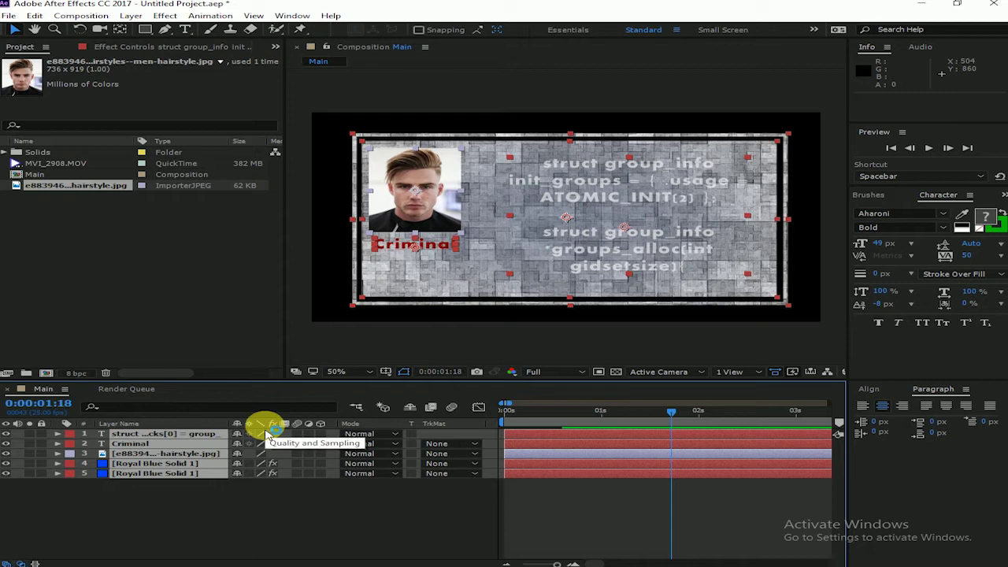
left_click(33, 16)
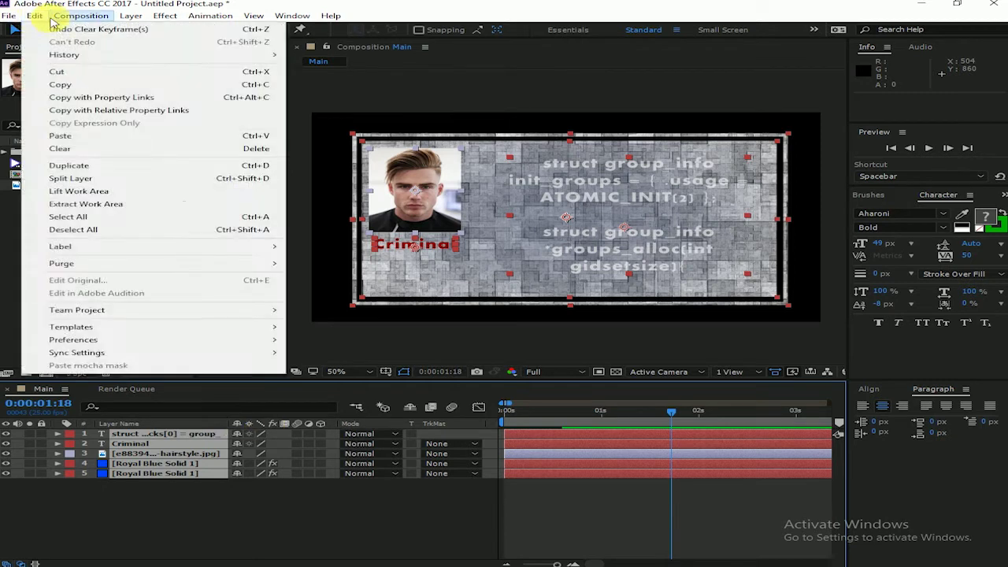
mouse_move(122, 20)
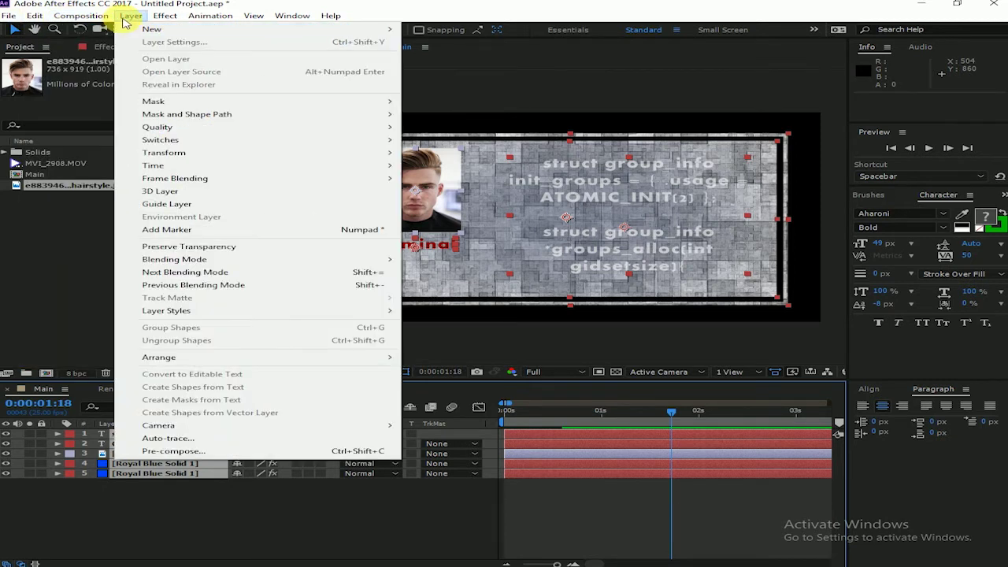
left_click(347, 450)
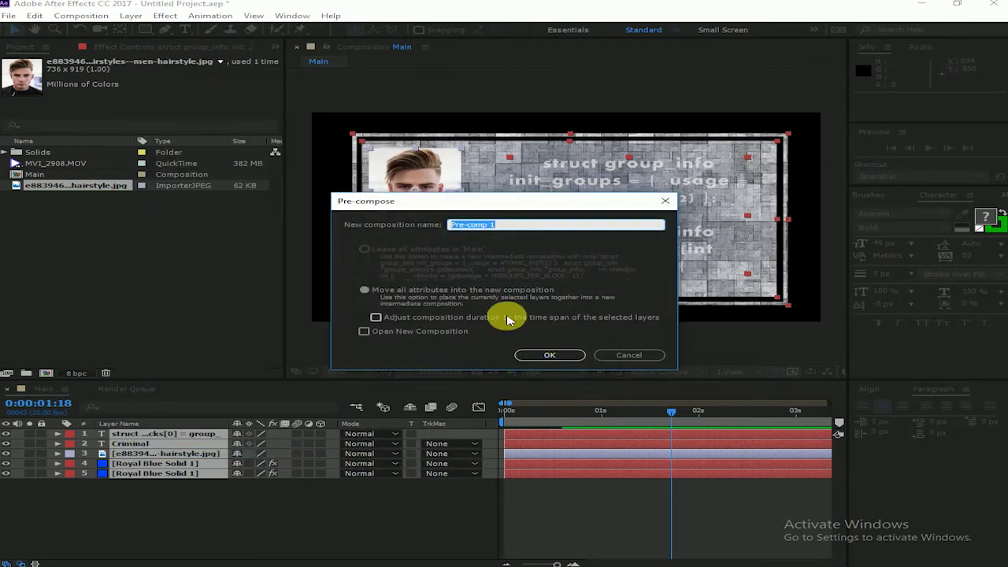
left_click(578, 355)
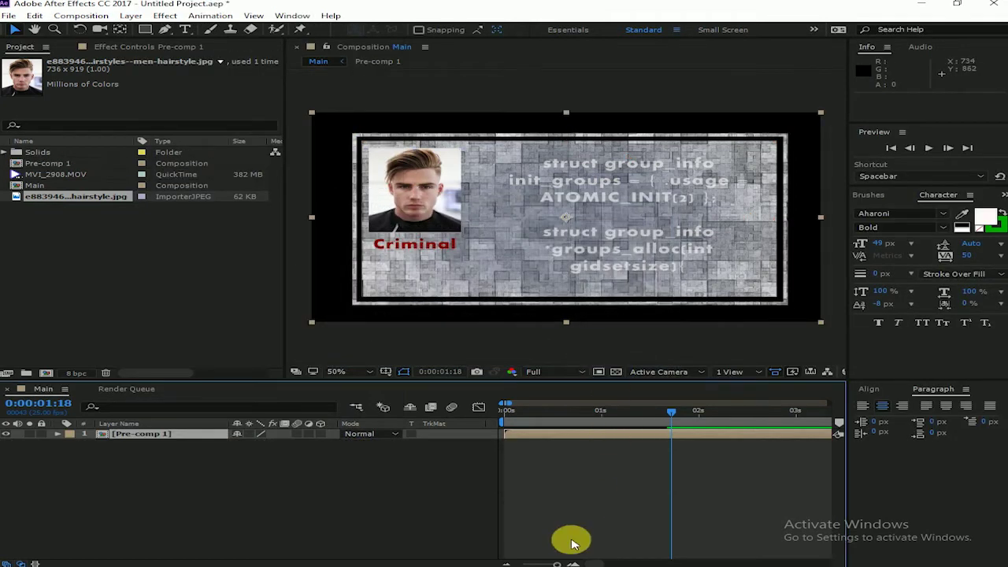
- Duplicate the Pre-comp 1 layer with Ctrl+D so Main holds two copies
left_click(572, 543)
left_click(145, 435)
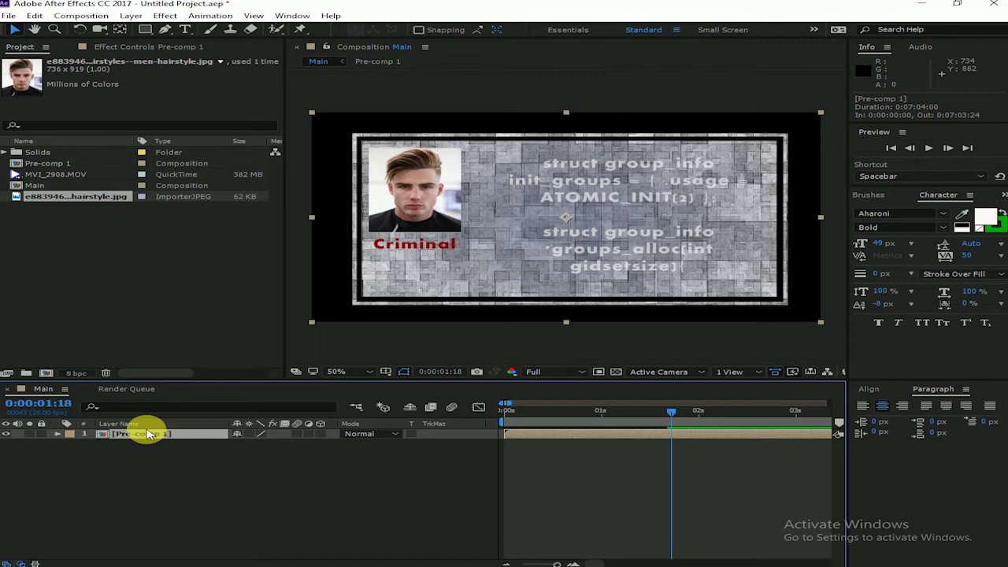
key("ctrl+d")
left_click(231, 468)
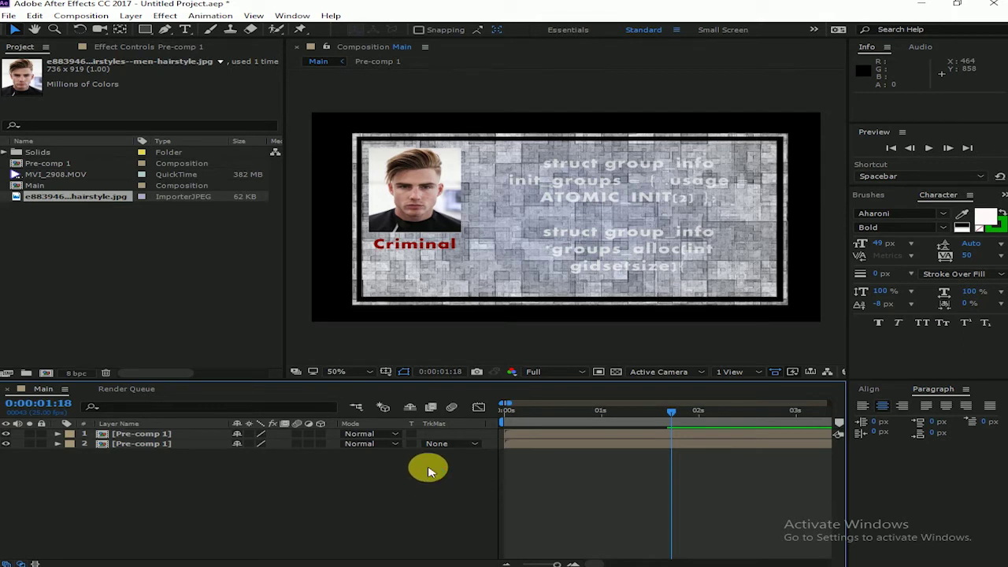
key("ctrl+y")
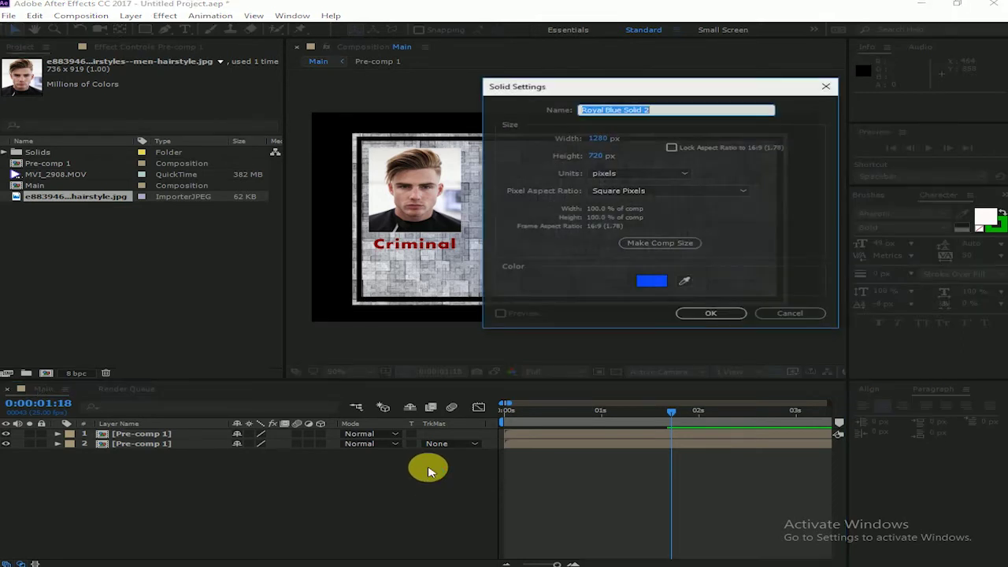
left_click(713, 314)
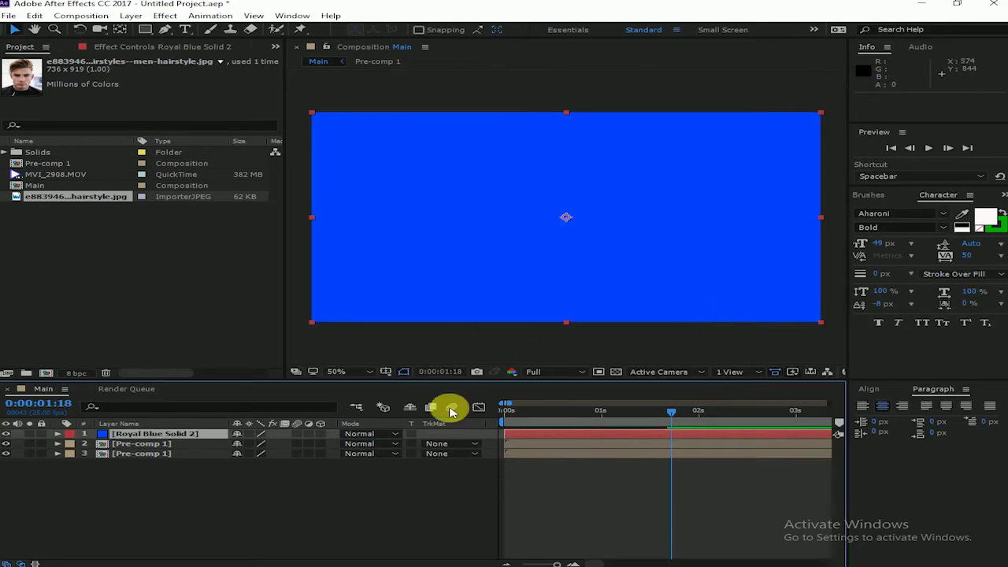
key("ctrl+z")
key("ctrl+n")
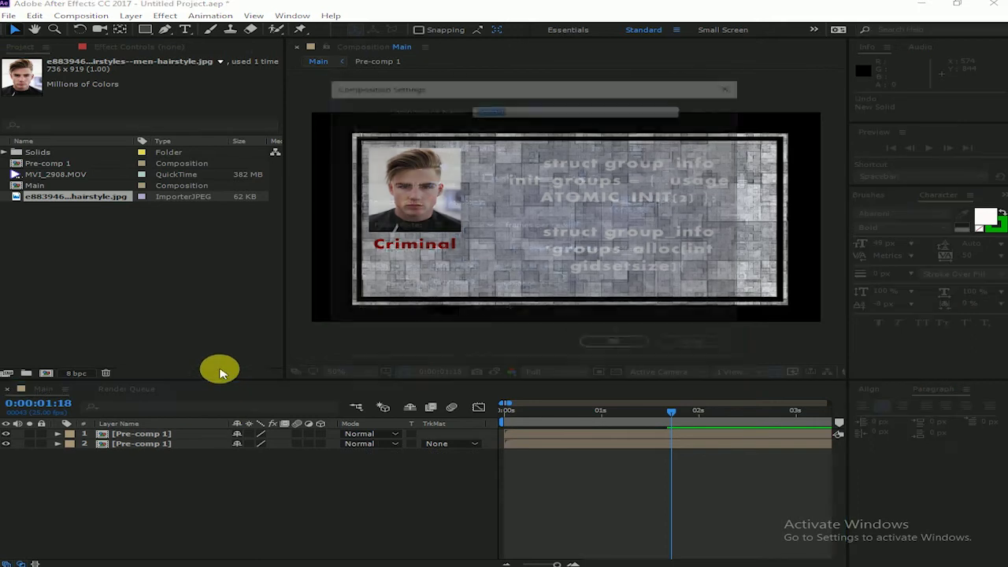
key("Escape")
key("ctrl+y")
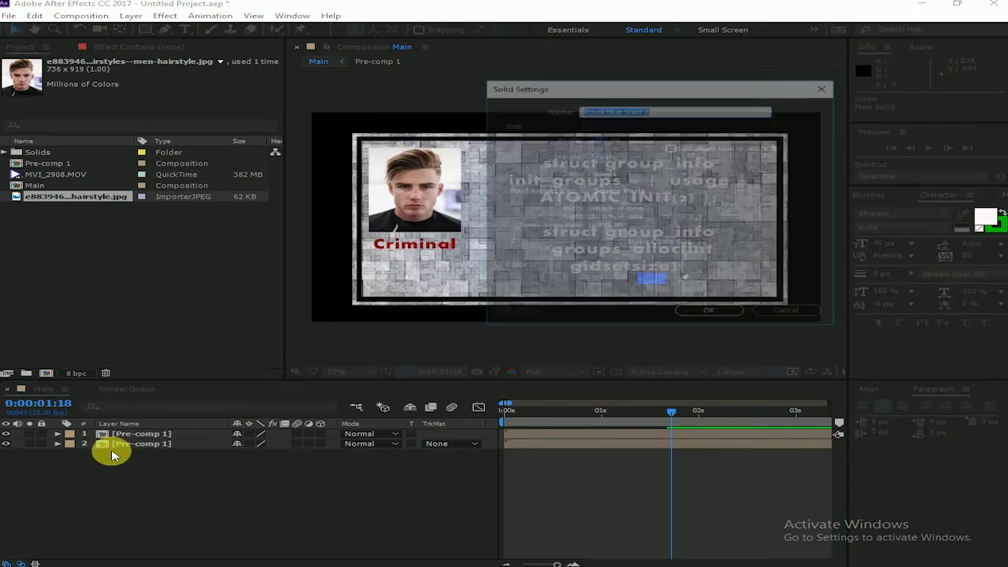
left_click(641, 284)
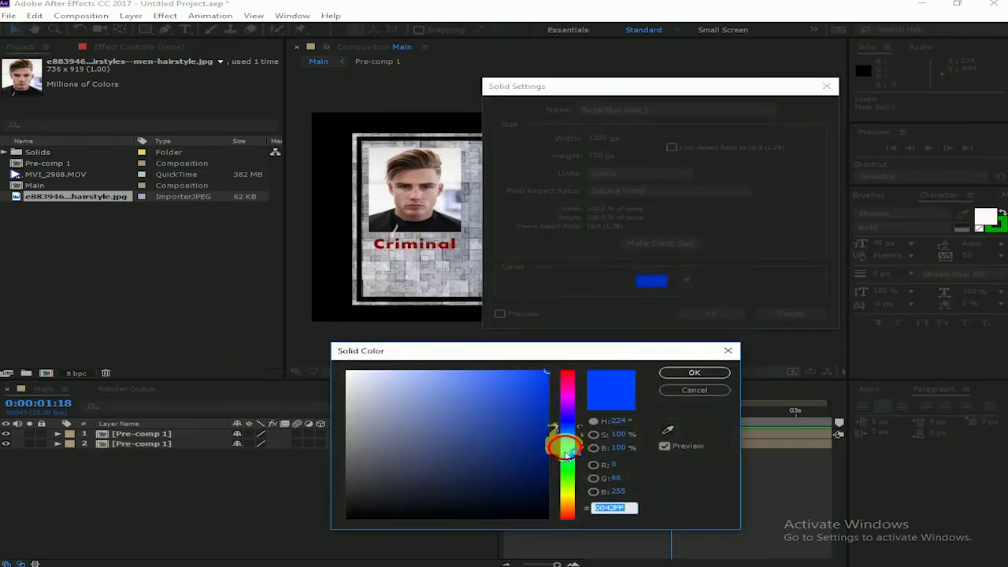
left_click_drag(561, 445, 571, 470)
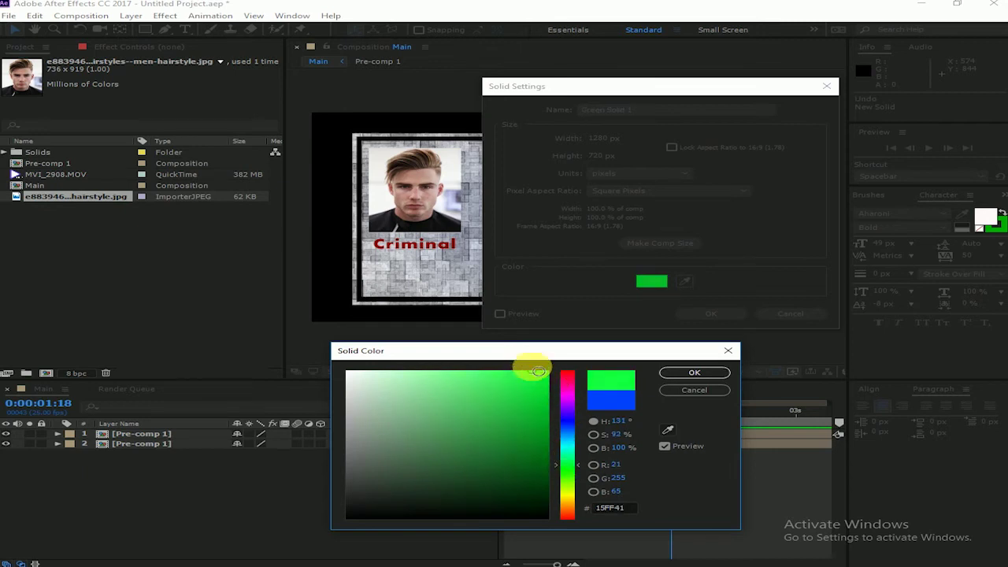
left_click_drag(551, 401, 538, 368)
left_click_drag(571, 482, 571, 477)
left_click(716, 372)
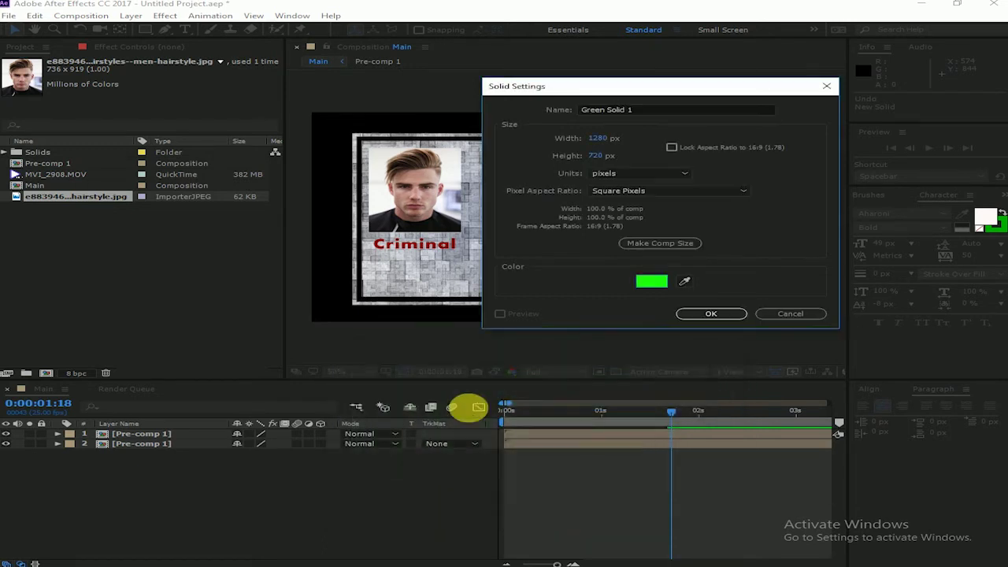
left_click(710, 314)
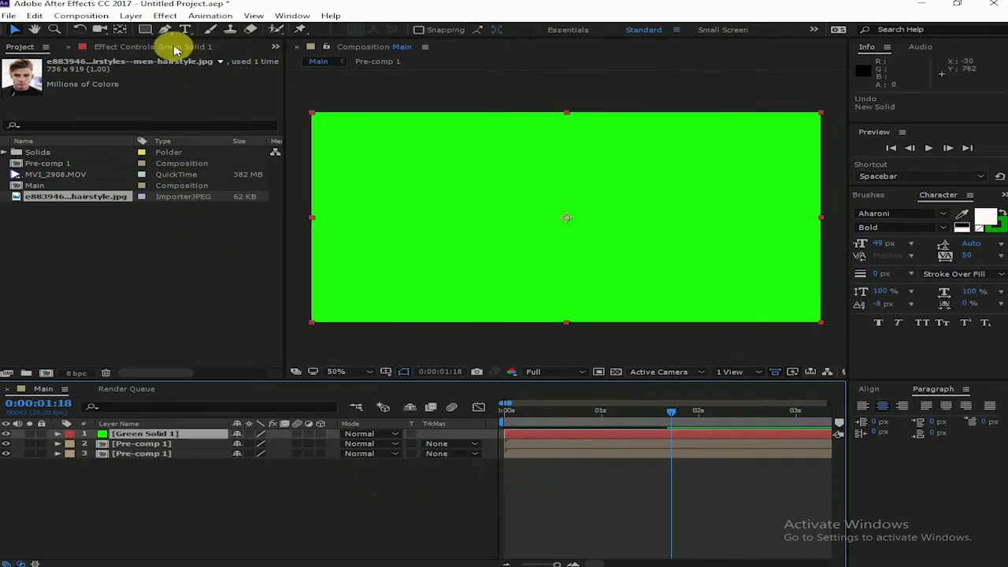
left_click_drag(297, 191, 812, 233)
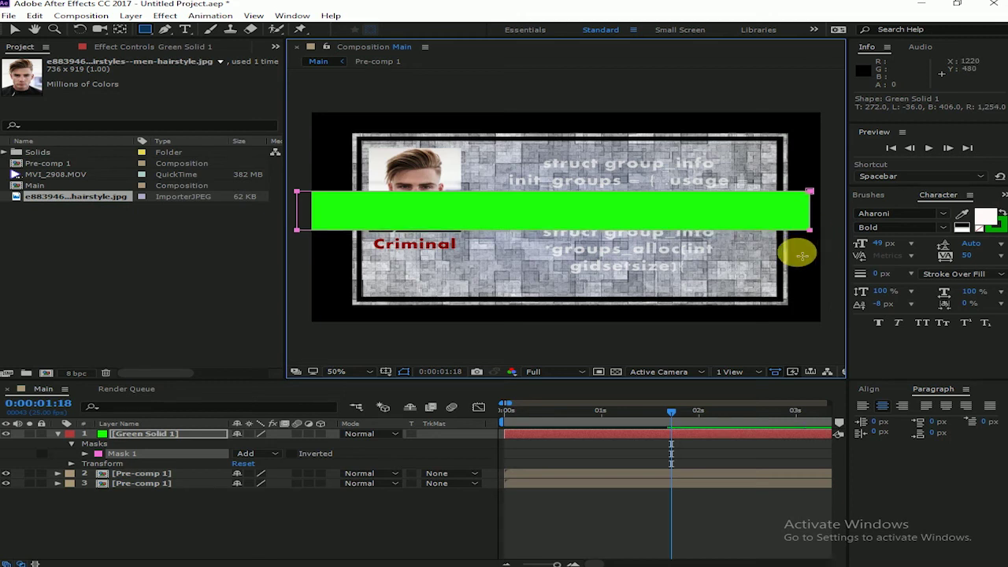
key("v")
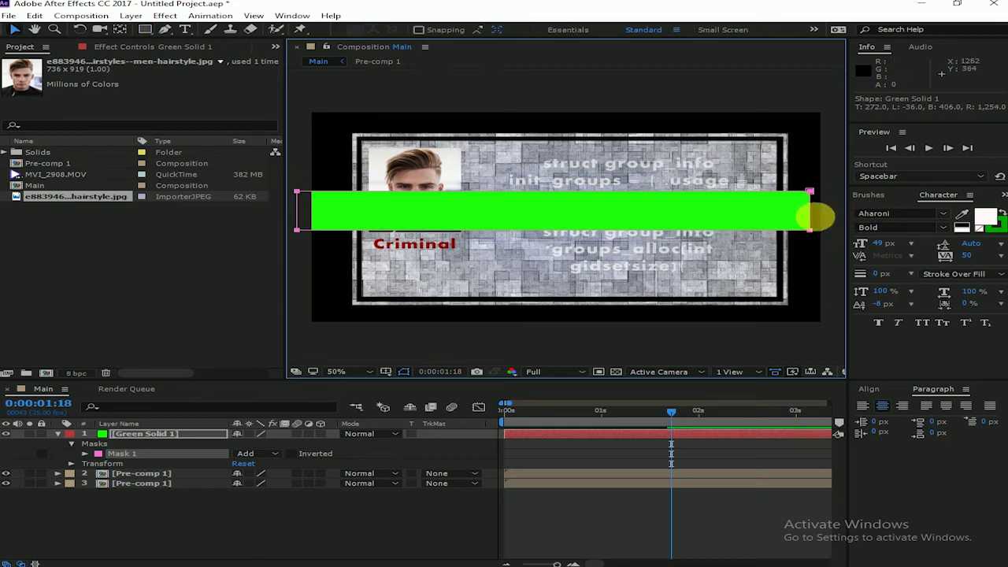
left_click_drag(813, 211, 831, 210)
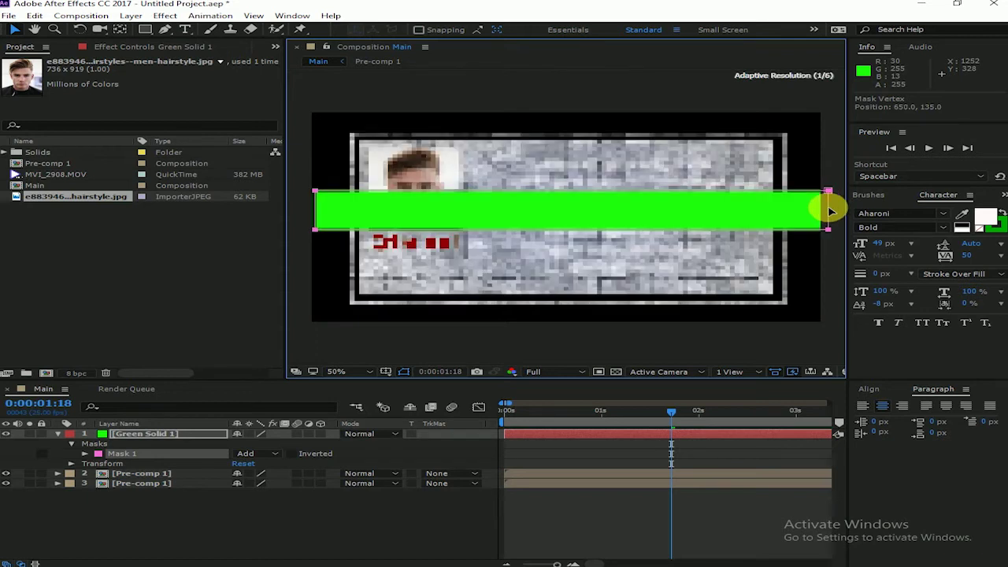
left_click_drag(333, 247, 309, 247)
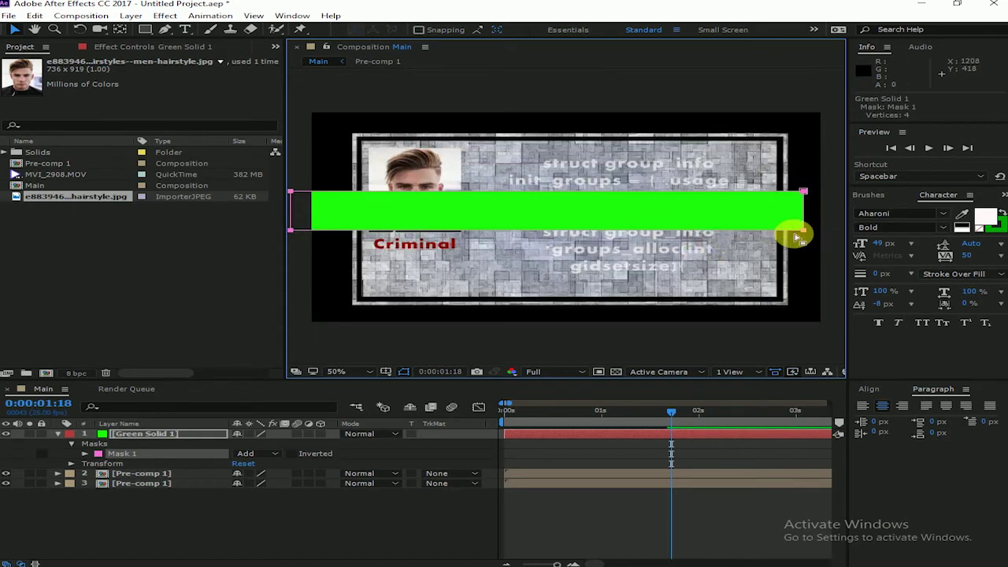
left_click_drag(803, 230, 810, 230)
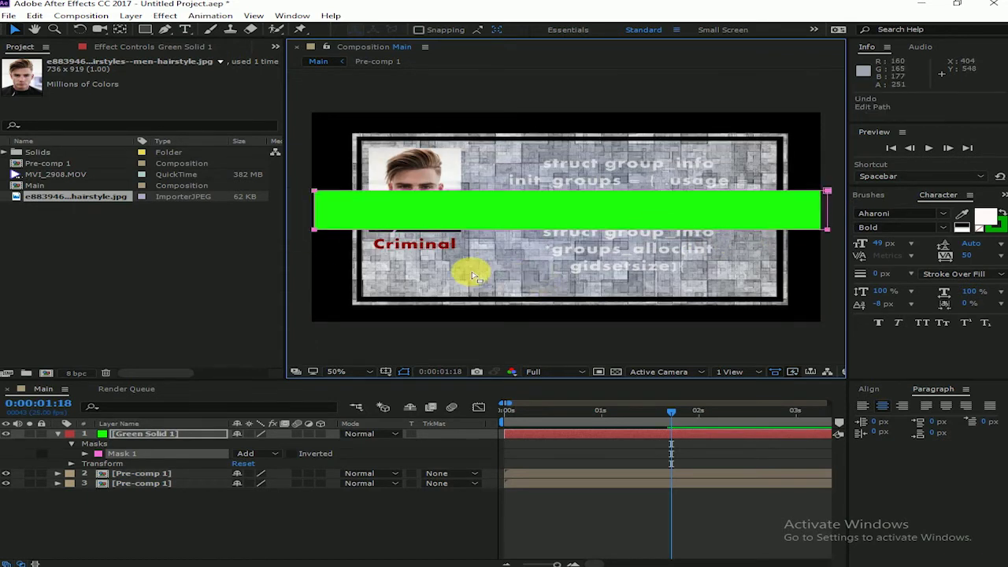
key("Delete")
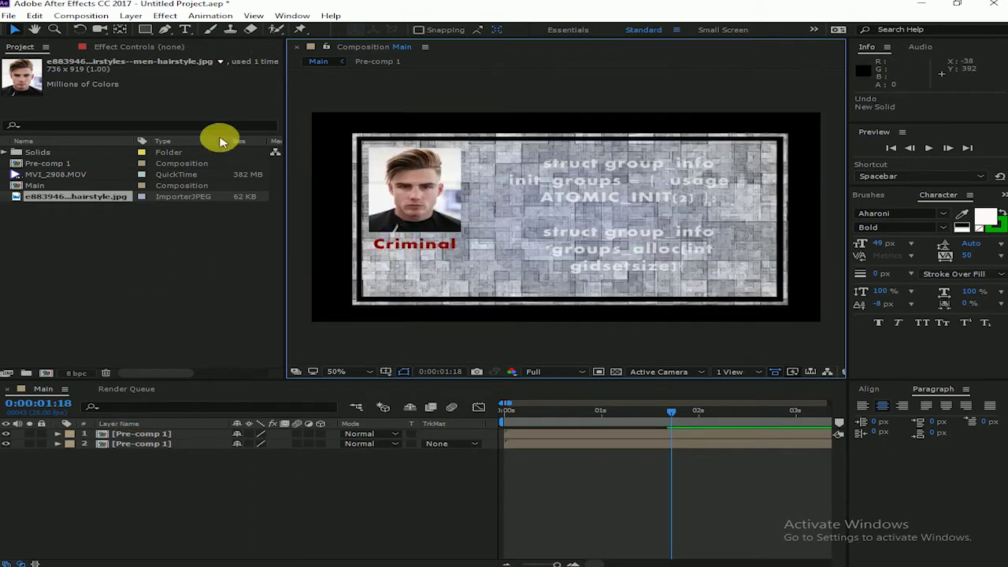
- Create a green solid and mask it to a horizontal band across the frame
key("ctrl+y")
left_click(716, 312)
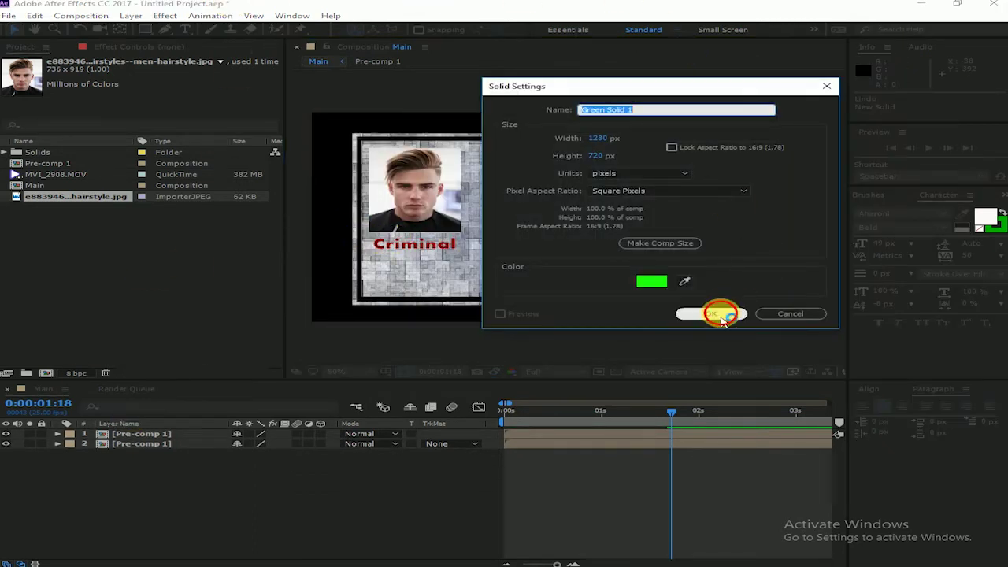
left_click(145, 29)
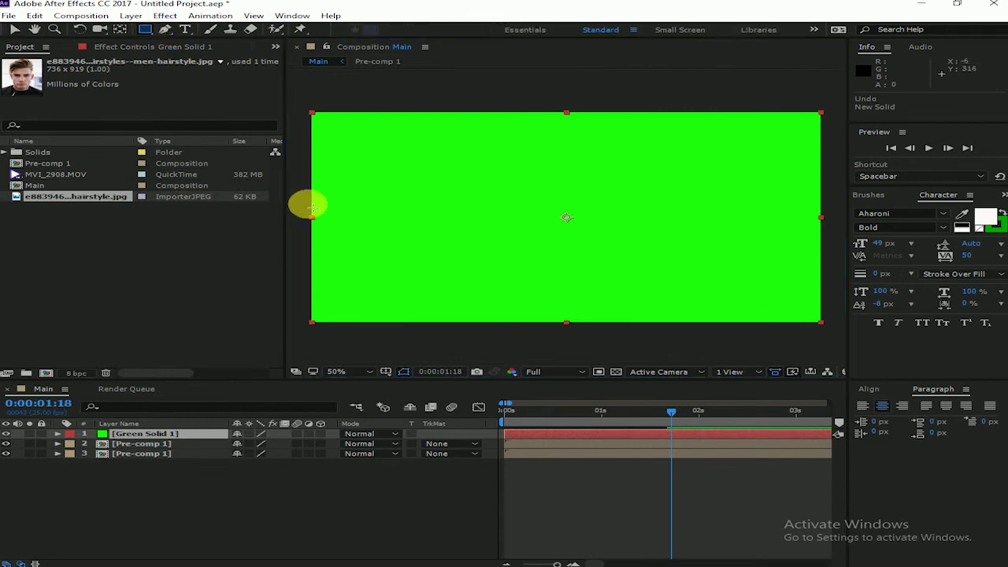
left_click_drag(299, 190, 835, 240)
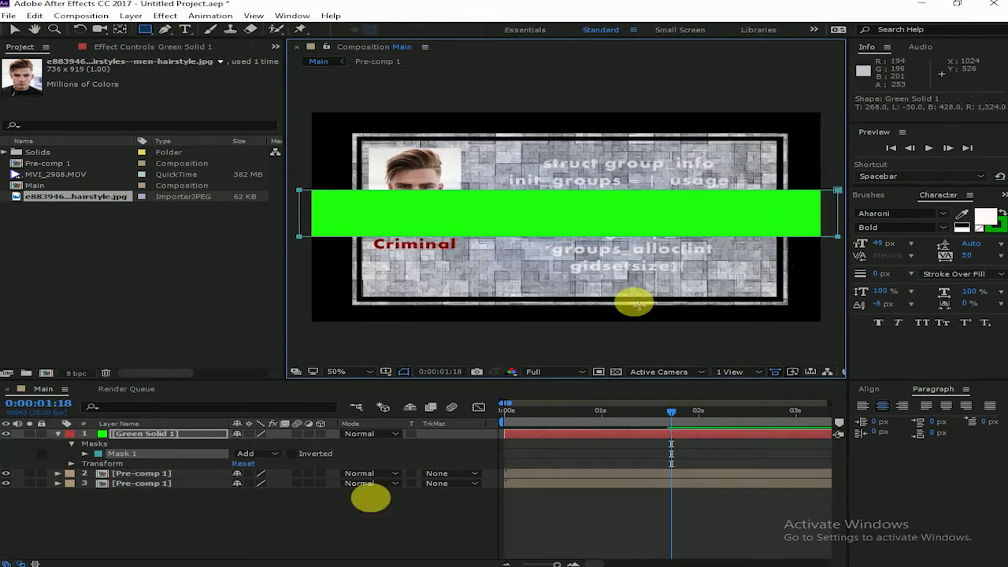
left_click(110, 448)
- Set Mask 1 feather to 66 pixels and return to frame 0
left_click(85, 455)
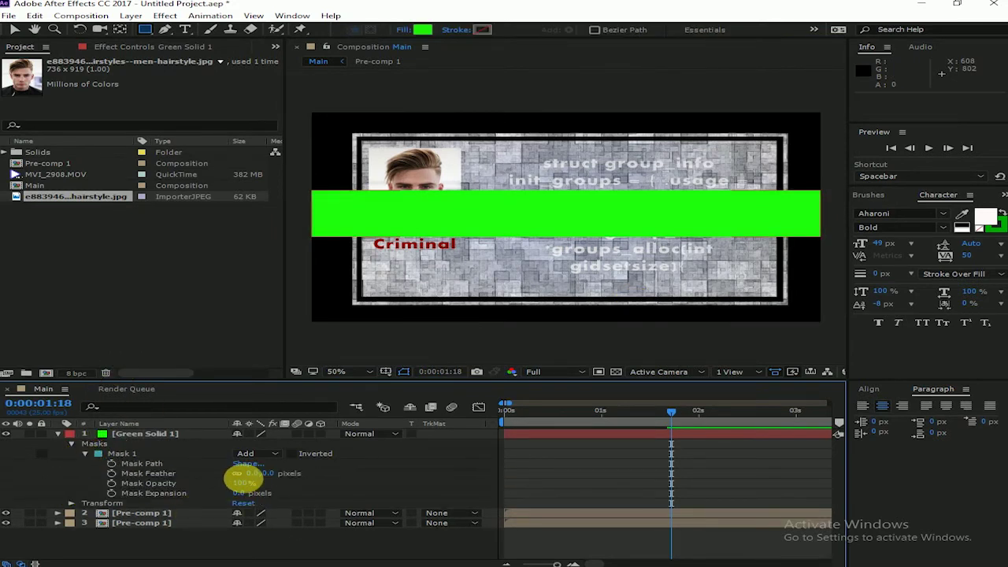
left_click_drag(258, 478, 307, 473)
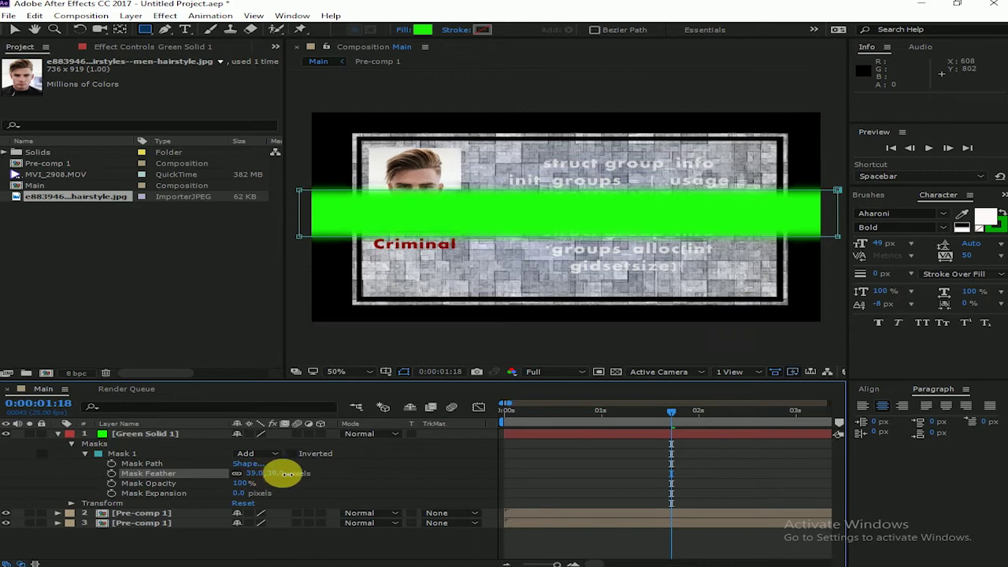
left_click_drag(297, 475, 280, 474)
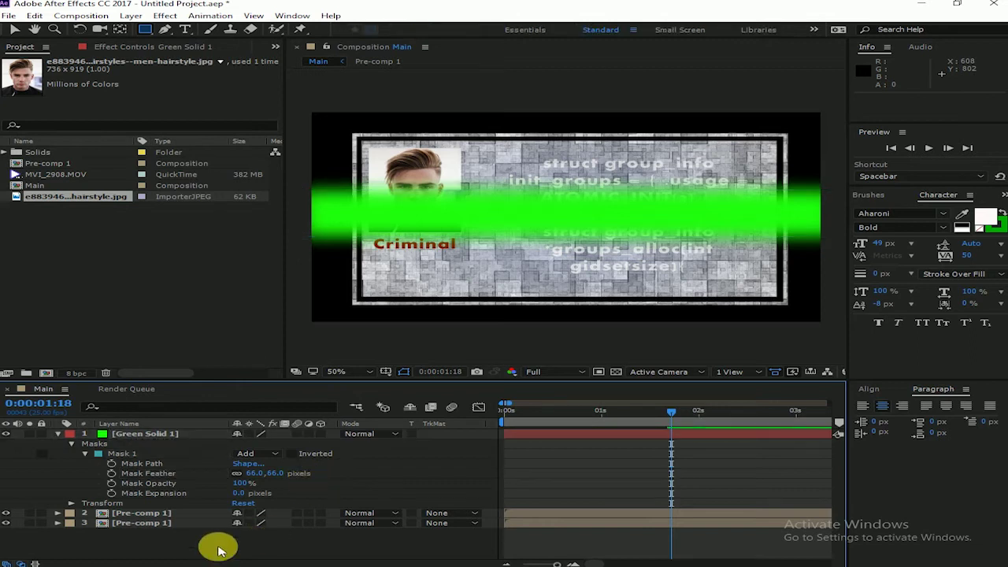
left_click(59, 435)
left_click(58, 433)
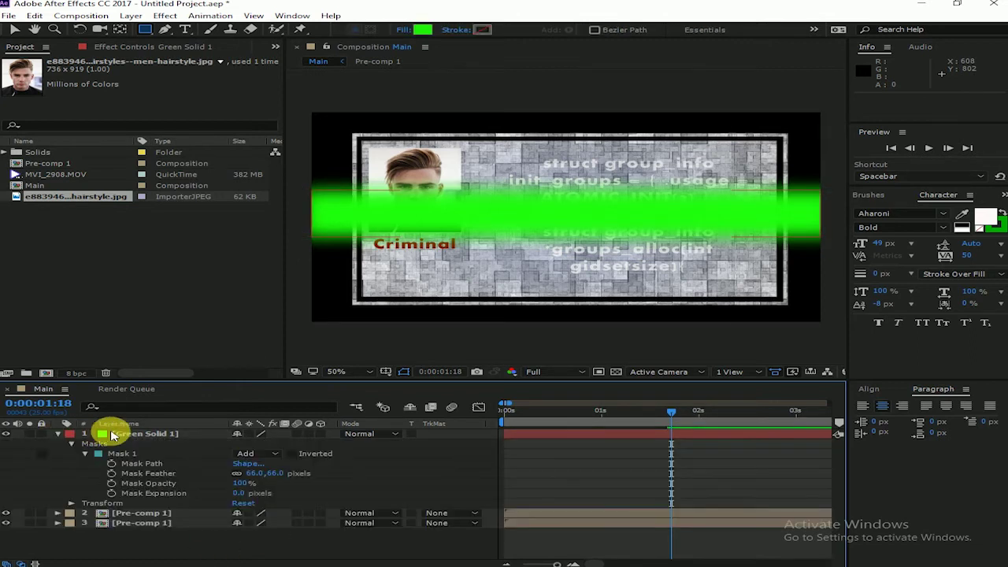
left_click(504, 410)
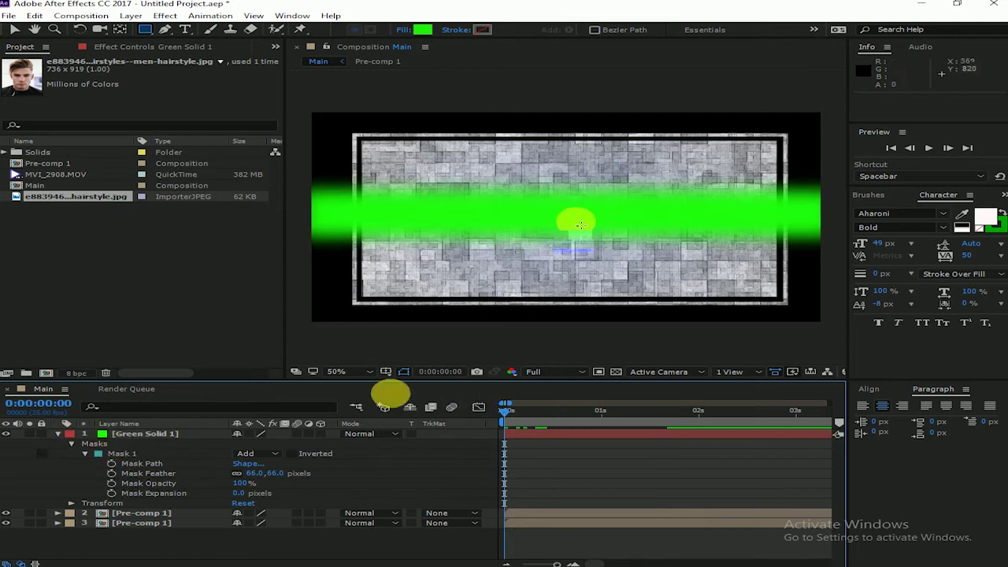
left_click(193, 433)
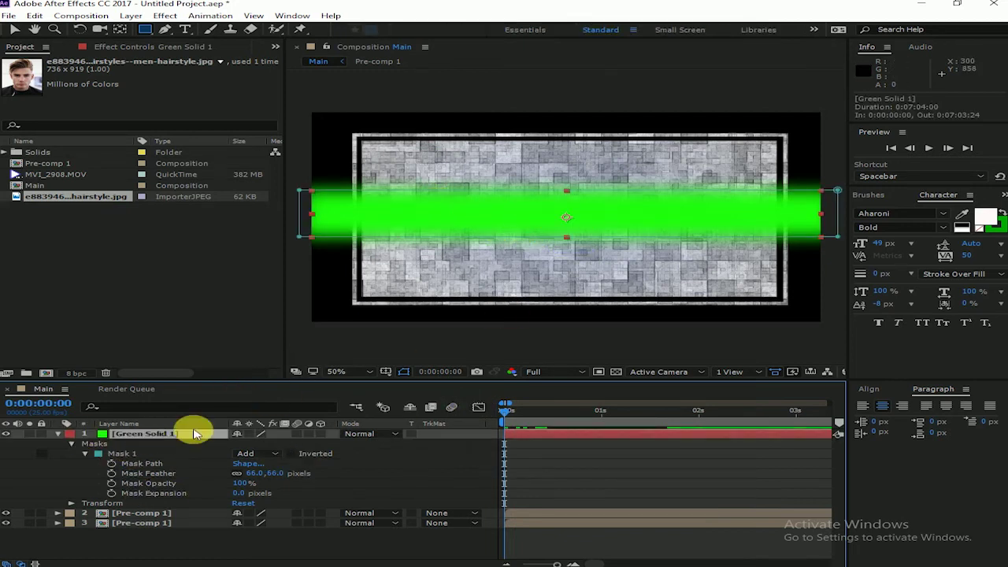
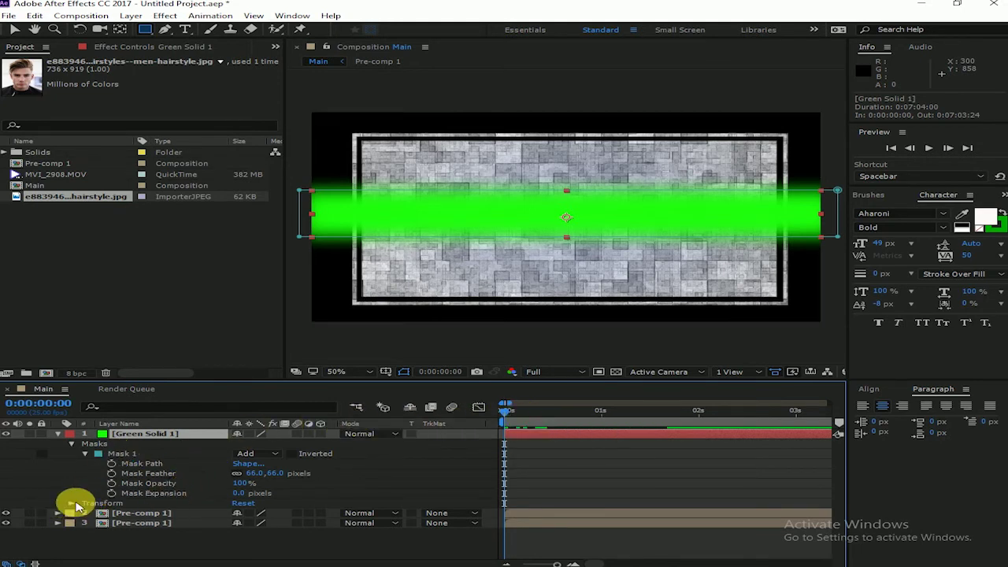
- At 0:00:01:00, set Green Solid 1's Position to 640, -108, just above the comp
left_click(71, 502)
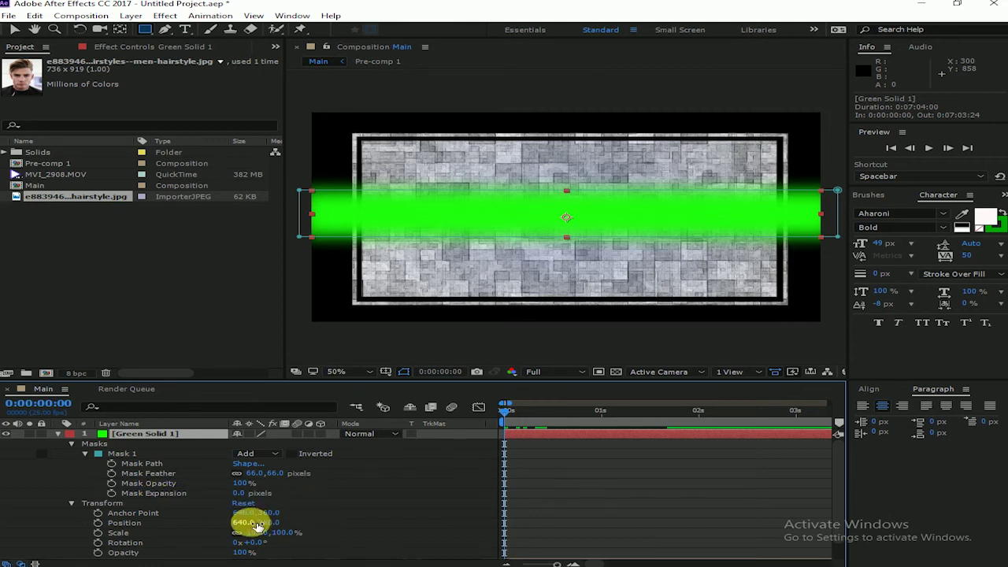
left_click_drag(268, 522, 266, 524)
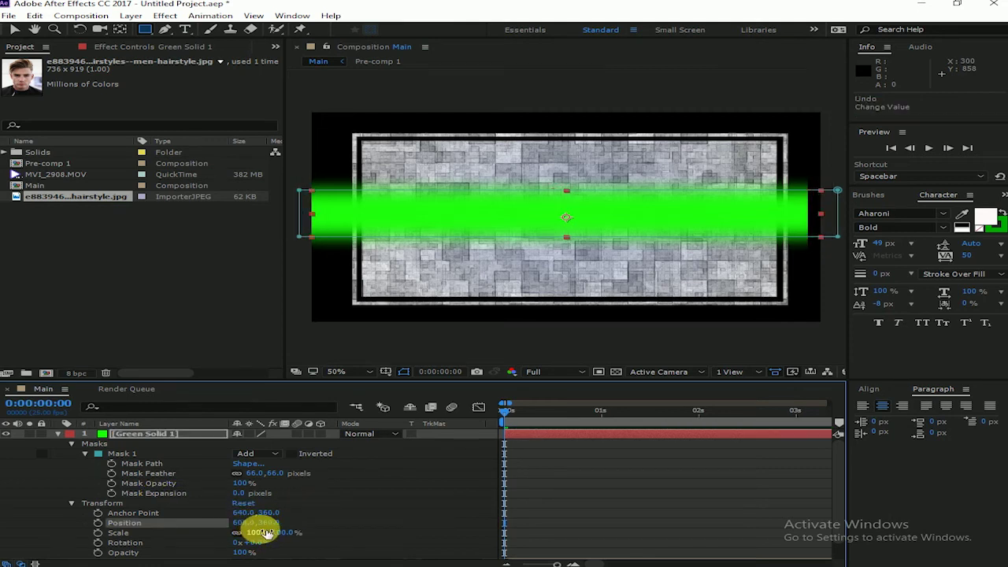
left_click_drag(266, 523, 32, 520)
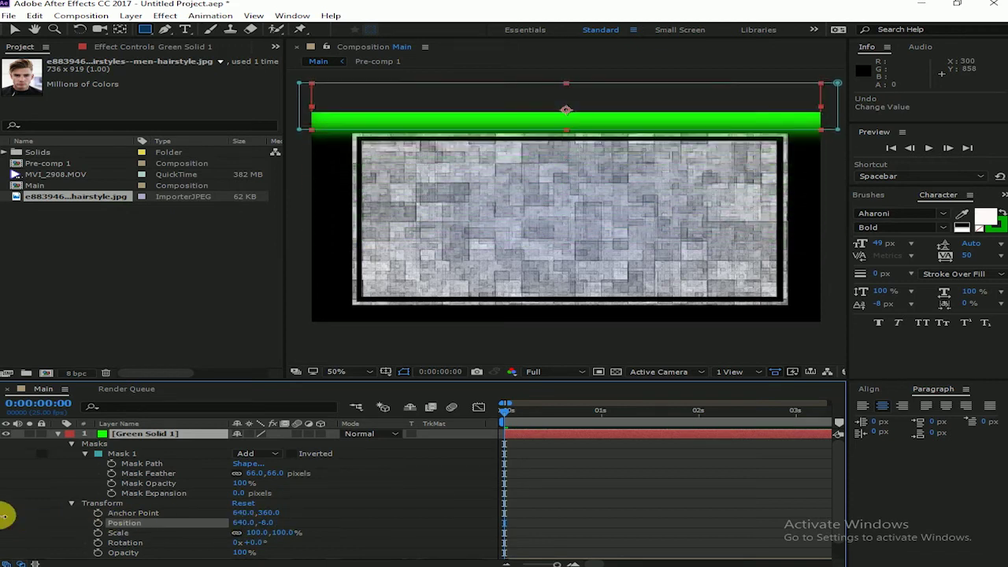
left_click_drag(268, 522, 180, 524)
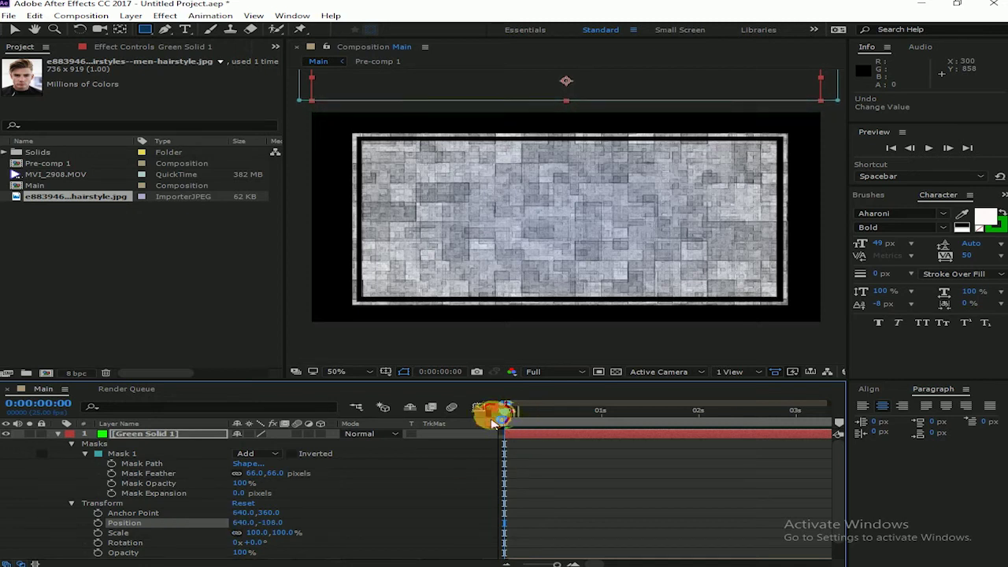
left_click_drag(507, 415, 603, 418)
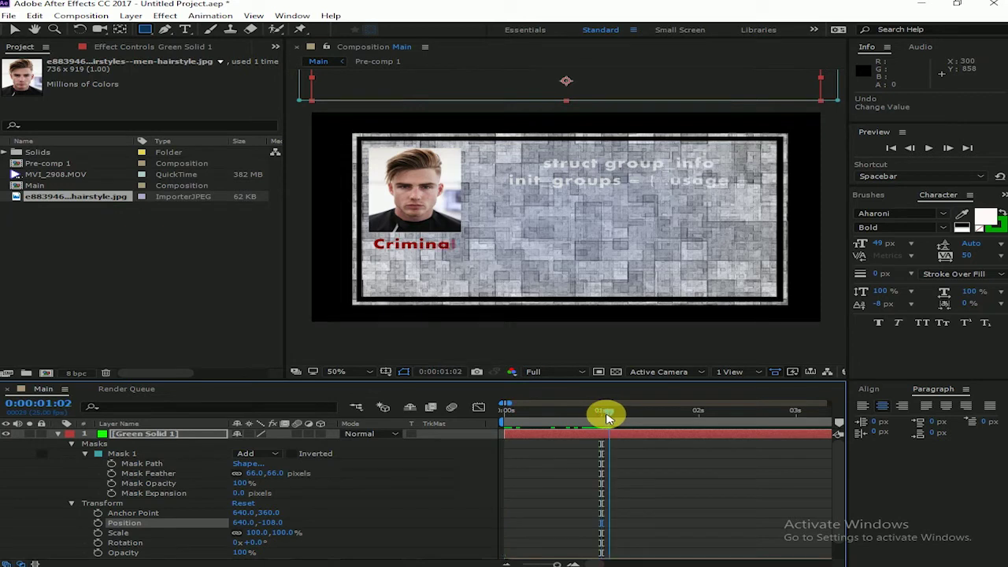
left_click_drag(301, 523, 983, 404)
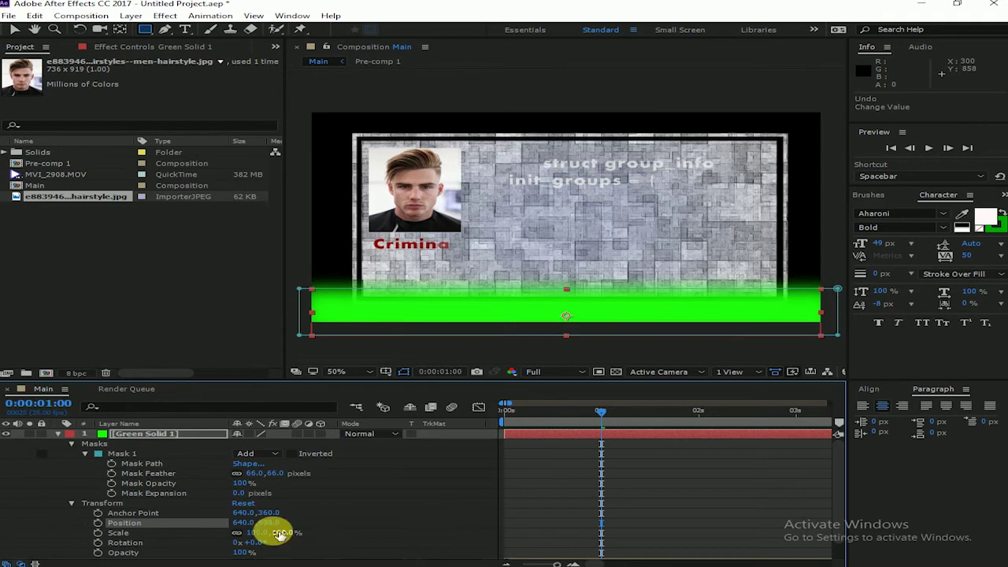
left_click_drag(270, 522, 410, 507)
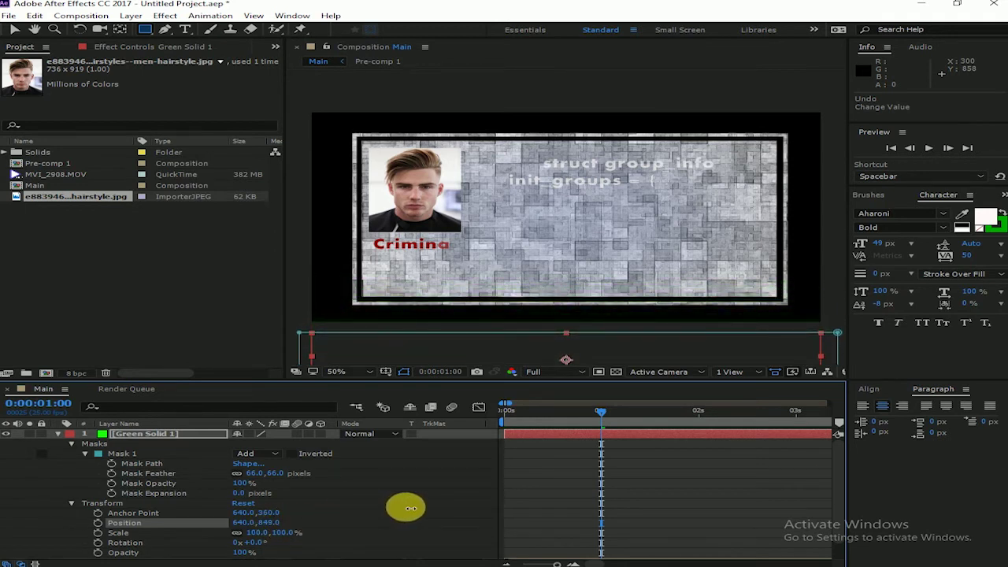
left_click(622, 519)
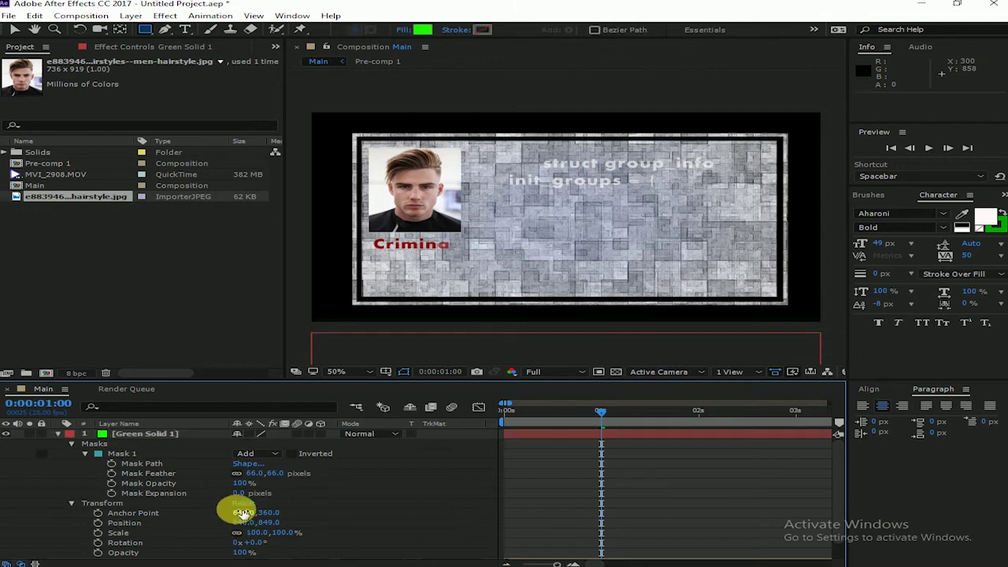
key("ctrl+z")
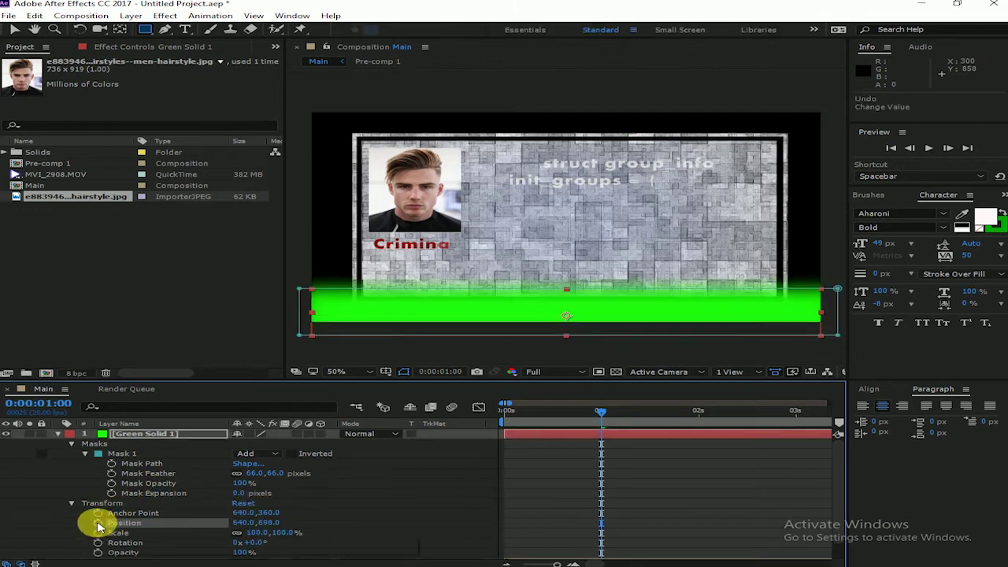
key("ctrl+z")
- Add Position keyframes for Green Solid 1 at one second and at frame 0
left_click(98, 524)
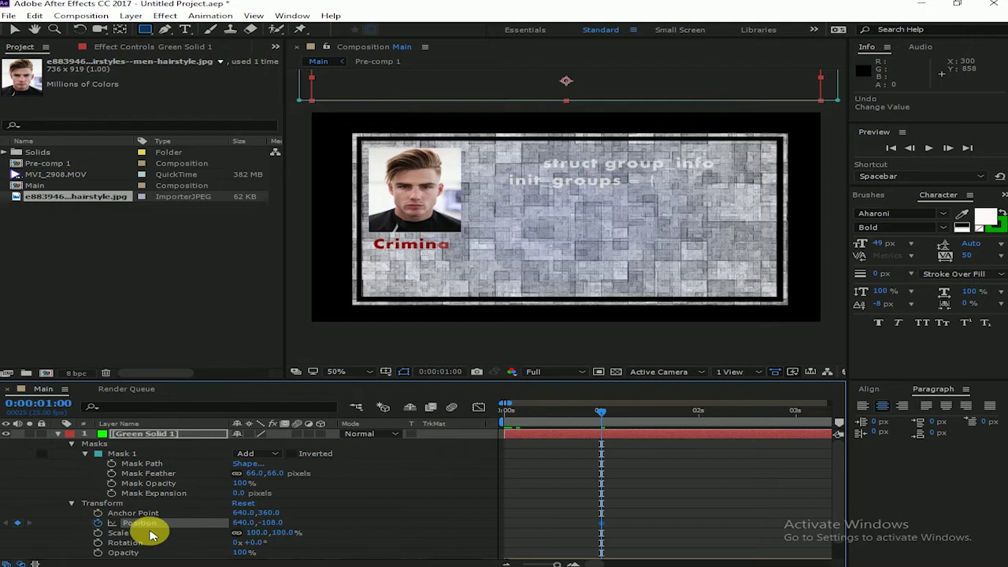
key("Home")
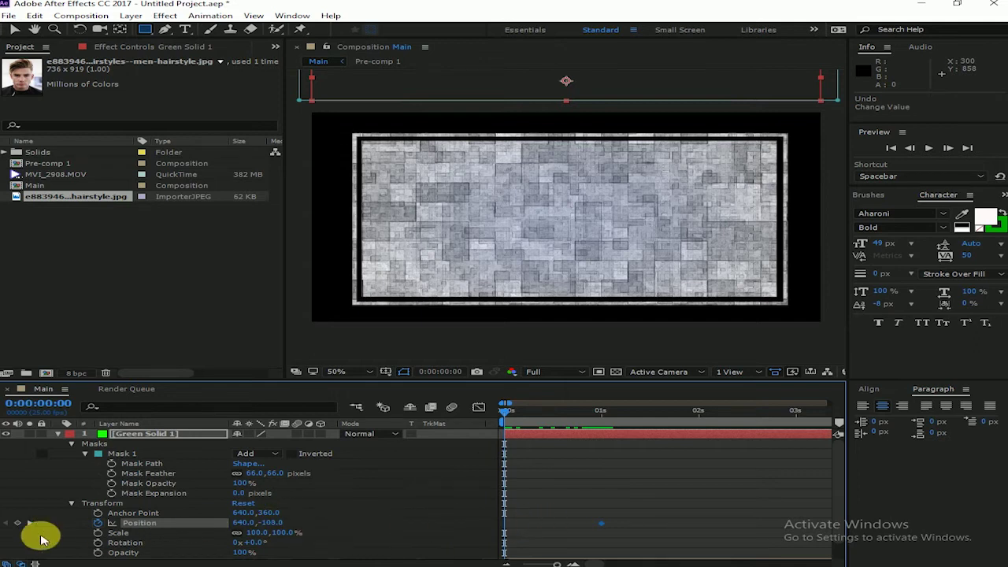
left_click(96, 524)
- At one second, move the green bar below the comp to Position 640, 846
left_click_drag(504, 404, 646, 405)
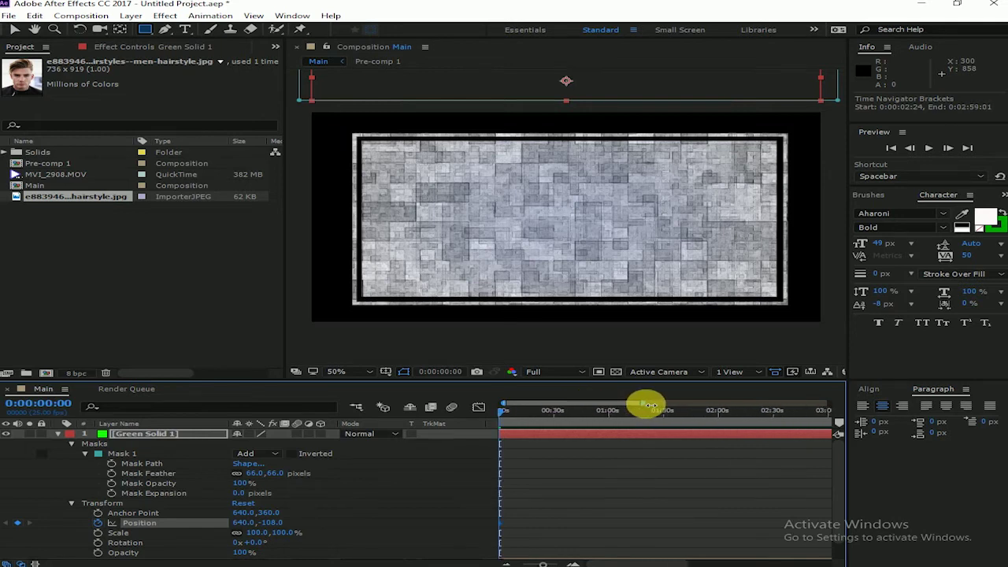
left_click_drag(507, 408, 504, 410)
scroll(484, 419, "up", 5)
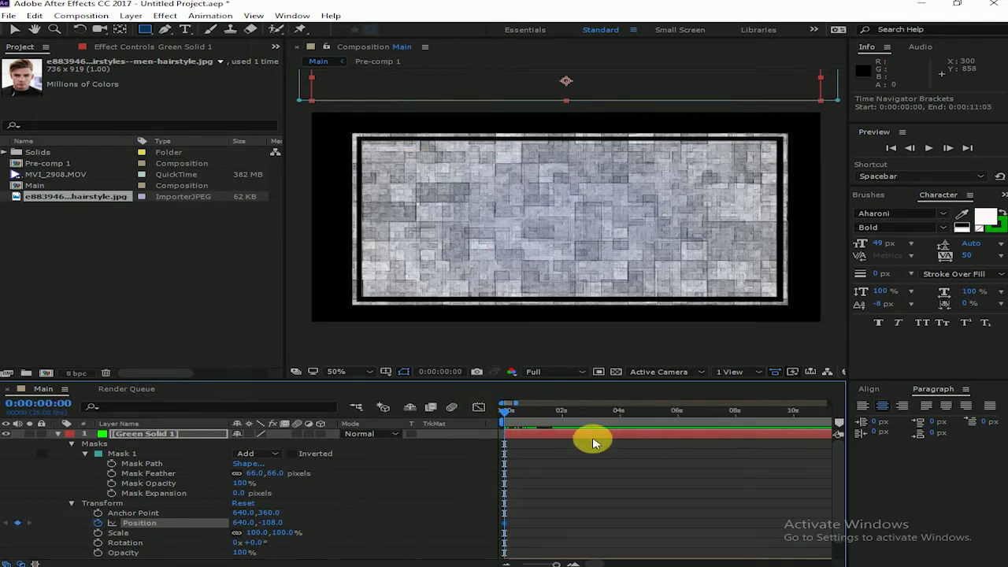
left_click(563, 412)
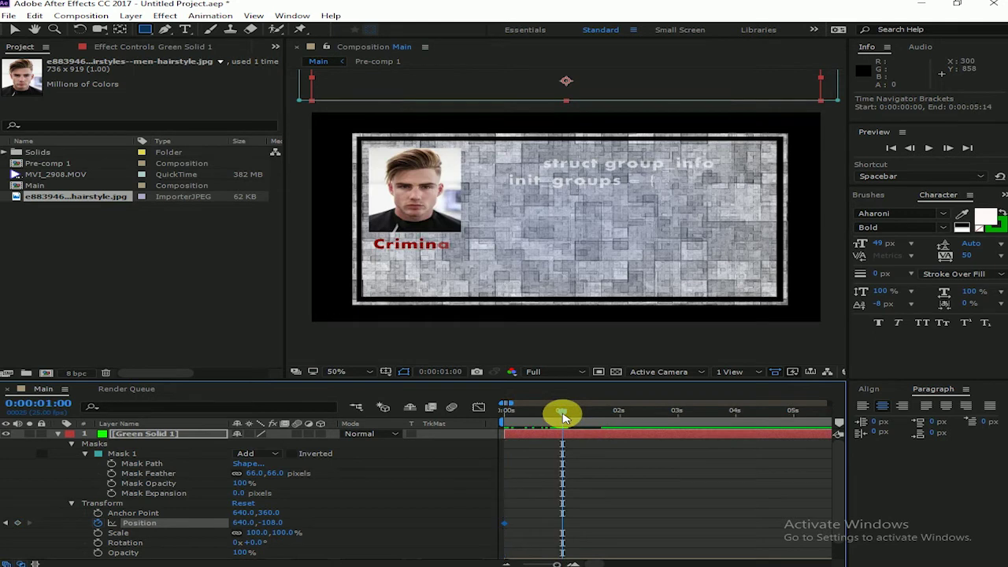
mouse_move(563, 417)
left_mouse_down()
mouse_move(572, 414)
mouse_move(560, 413)
left_mouse_up()
scroll(568, 414, "up", 2)
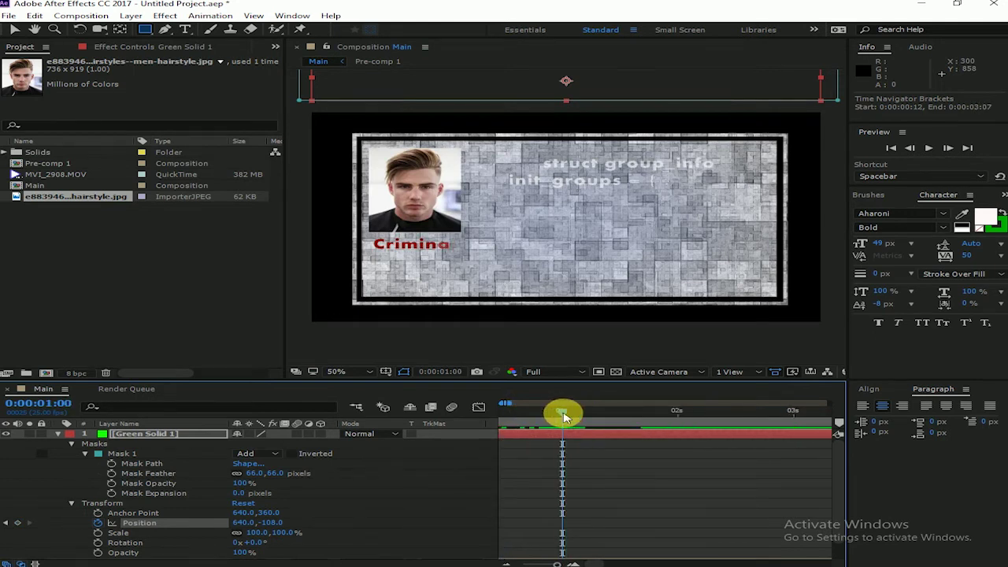
left_click_drag(276, 526, 209, 561)
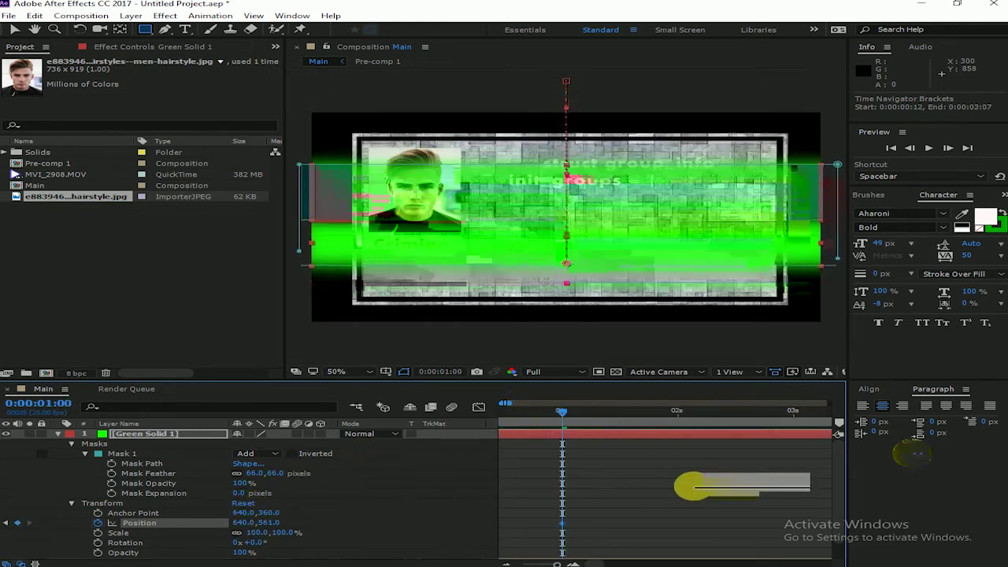
left_click_drag(266, 522, 461, 503)
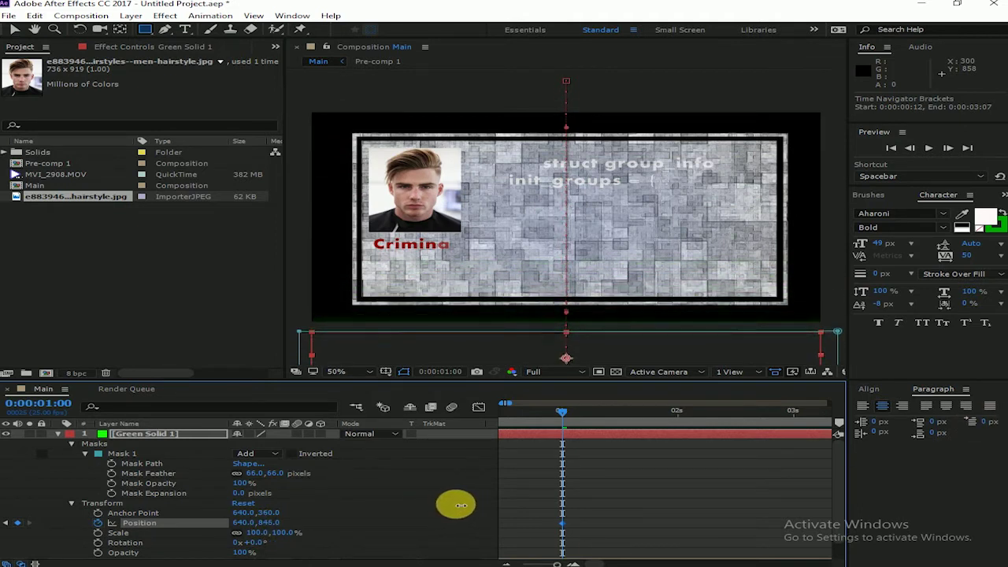
left_click(584, 506)
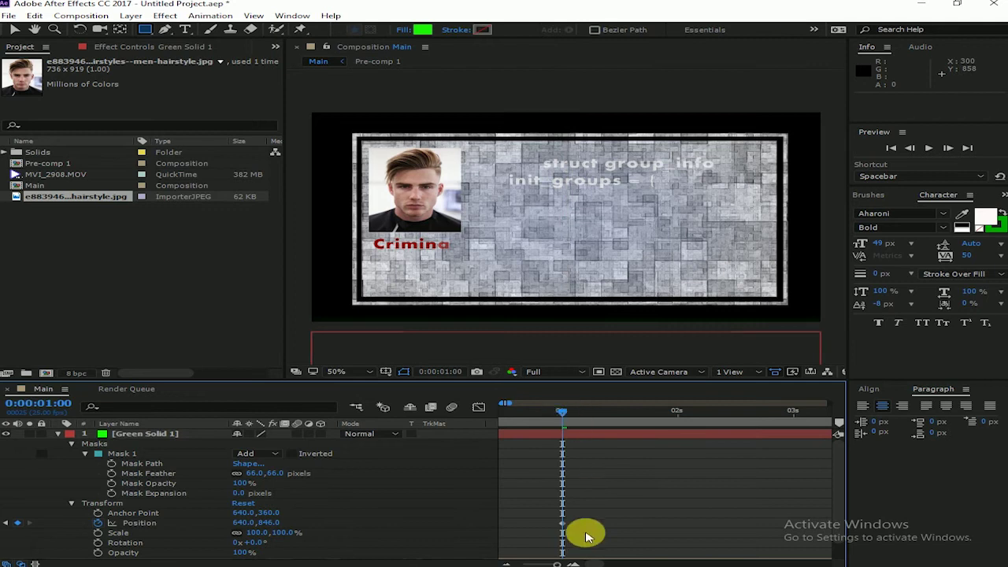
left_click(570, 411)
mouse_move(602, 412)
left_mouse_down()
mouse_move(675, 412)
mouse_move(677, 421)
left_mouse_up()
left_click_drag(268, 522, 342, 525)
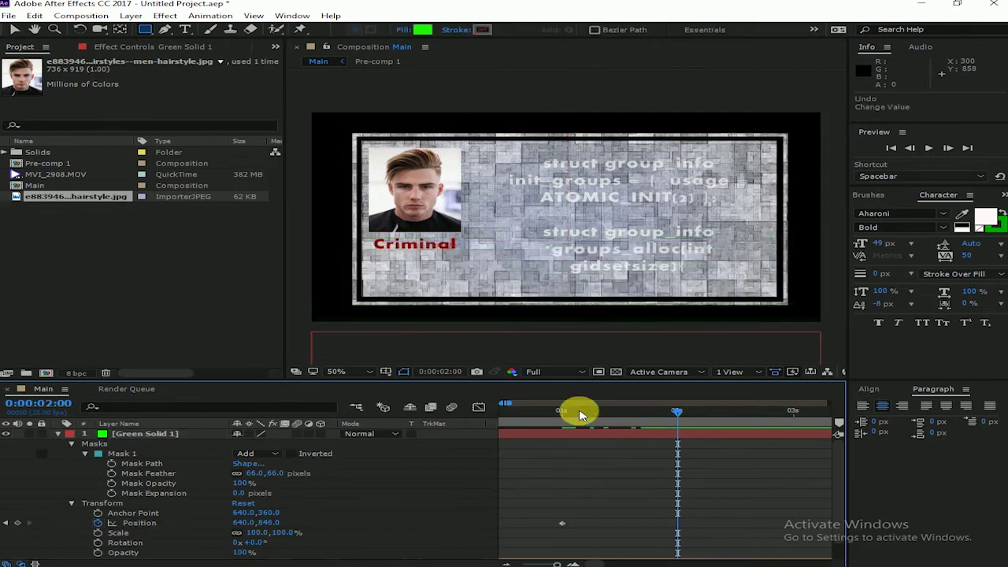
- Key Green Solid 1 back to 640, -108 at 0:00:02:00 and preview the down-and-up sweep
left_click_drag(580, 412, 475, 426)
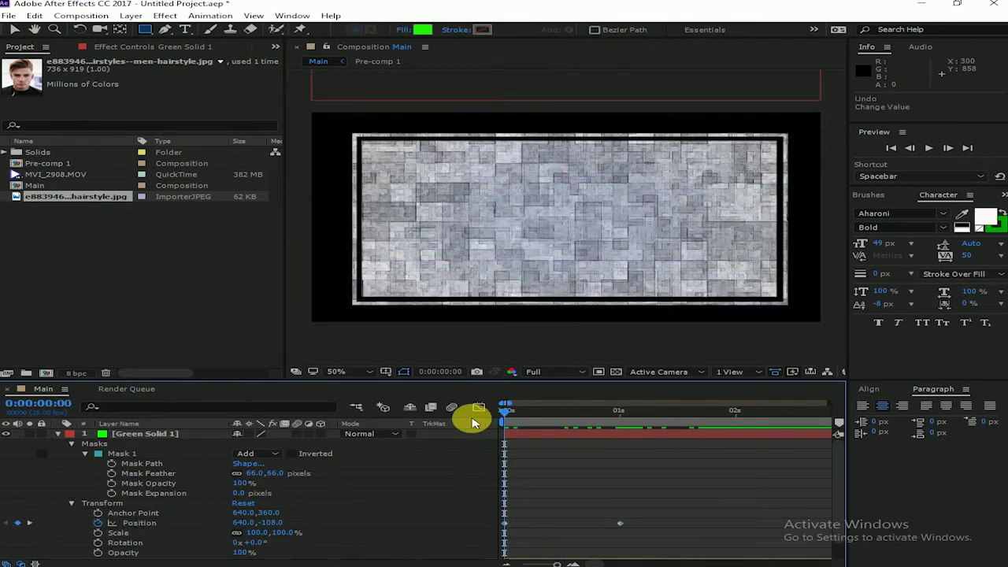
left_click_drag(473, 422, 723, 429)
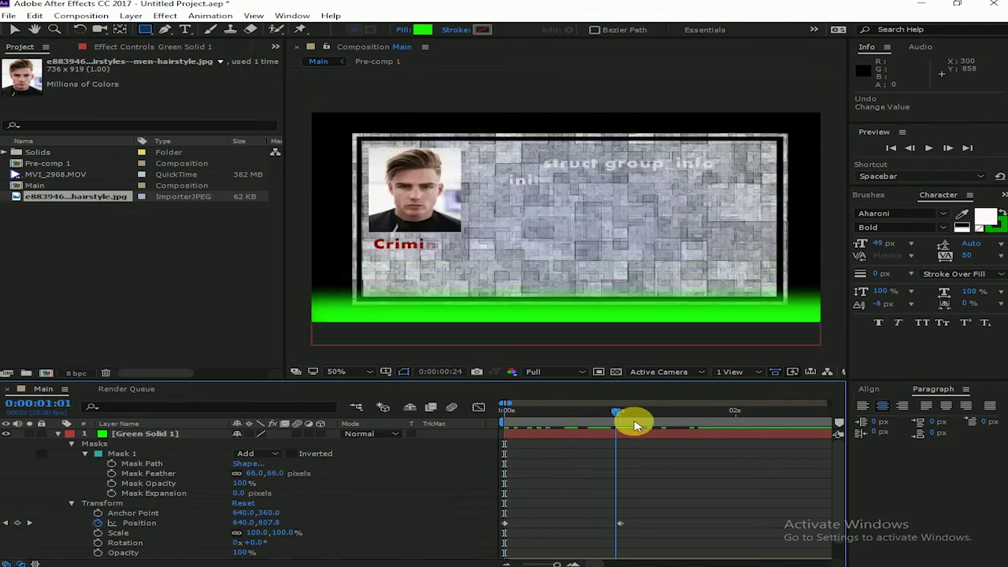
left_click(241, 525)
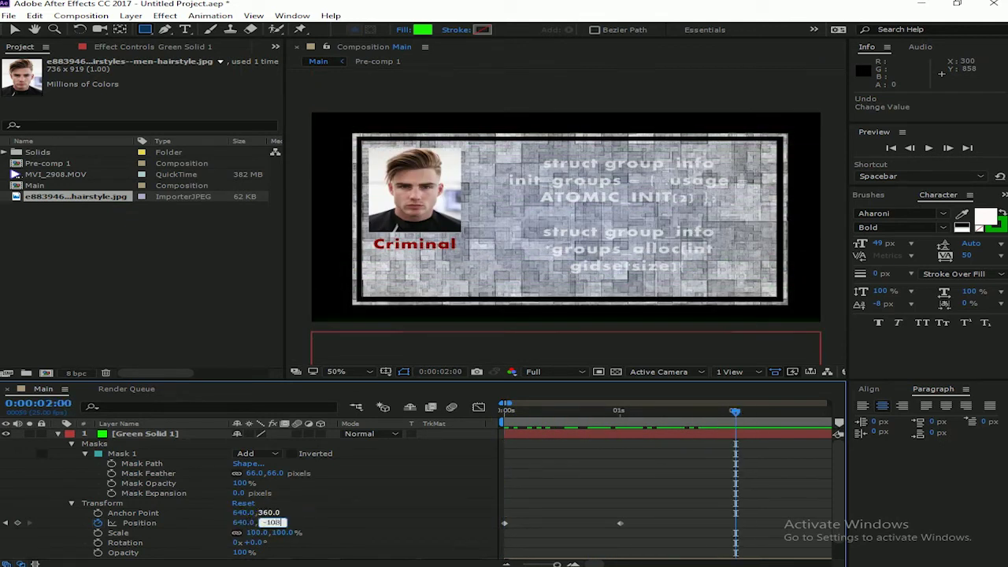
left_click_drag(566, 409, 465, 407)
key("space")
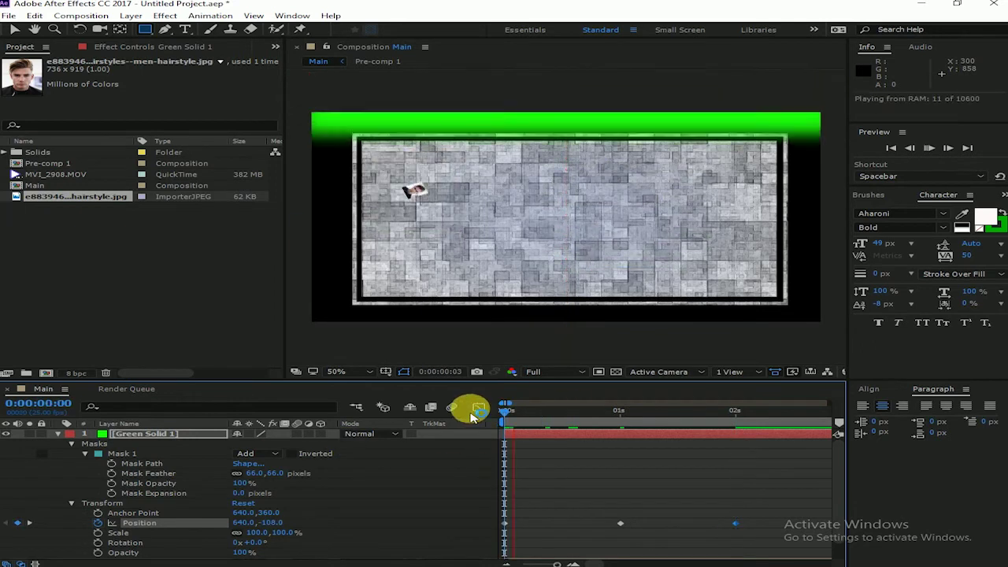
key("space")
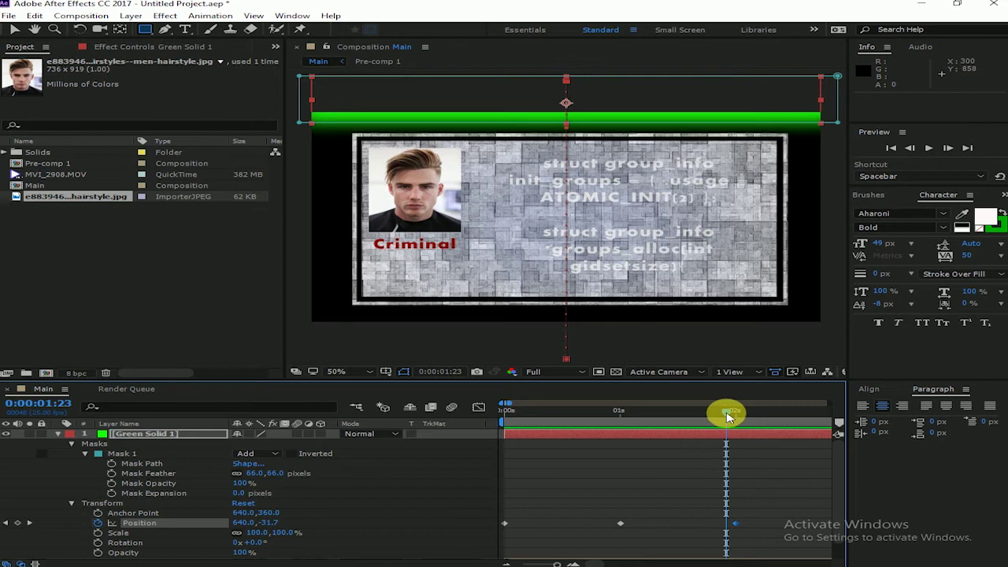
left_click(736, 411)
- Copy the first two Position keyframes and paste them at about four seconds
left_click(729, 513)
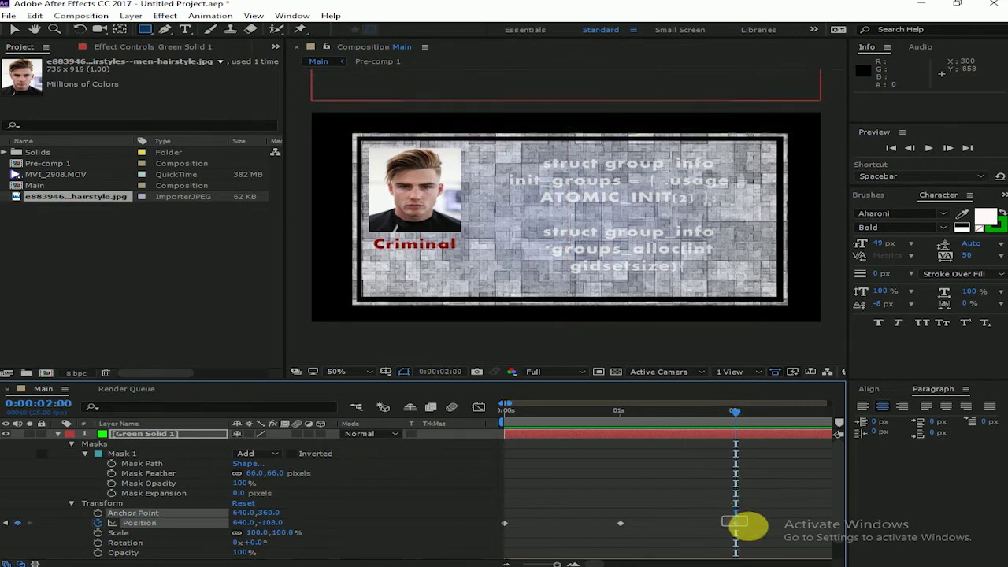
left_click_drag(648, 518, 499, 532)
key("ctrl+c")
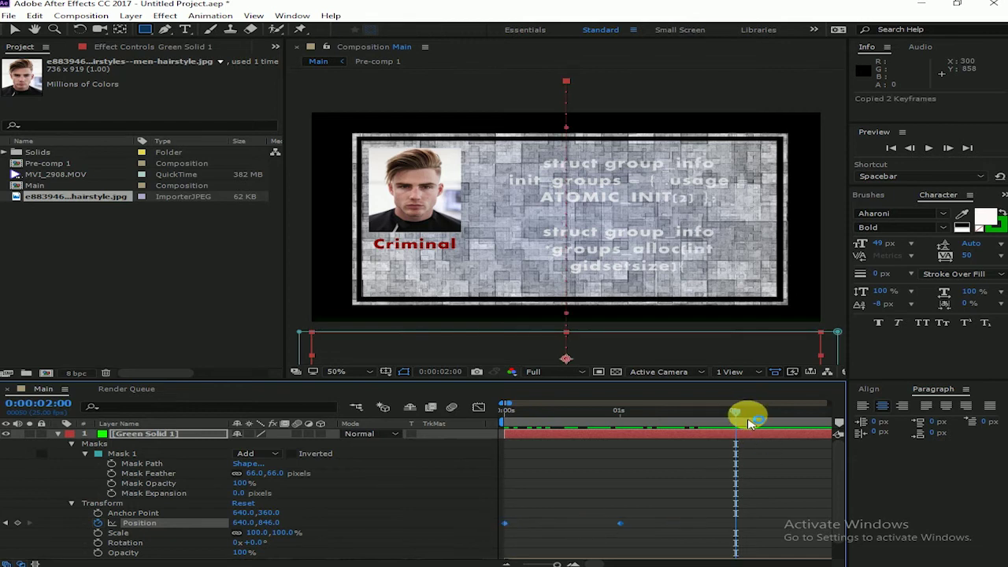
key("minus")
key("minus")
left_click_drag(601, 411, 601, 416)
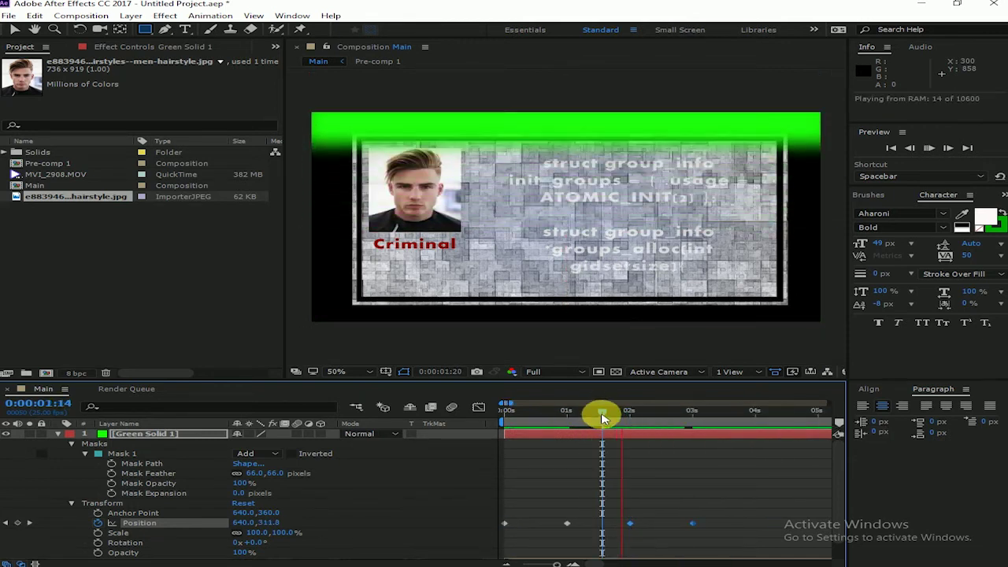
left_click(758, 417)
key("minus")
key("ctrl+v")
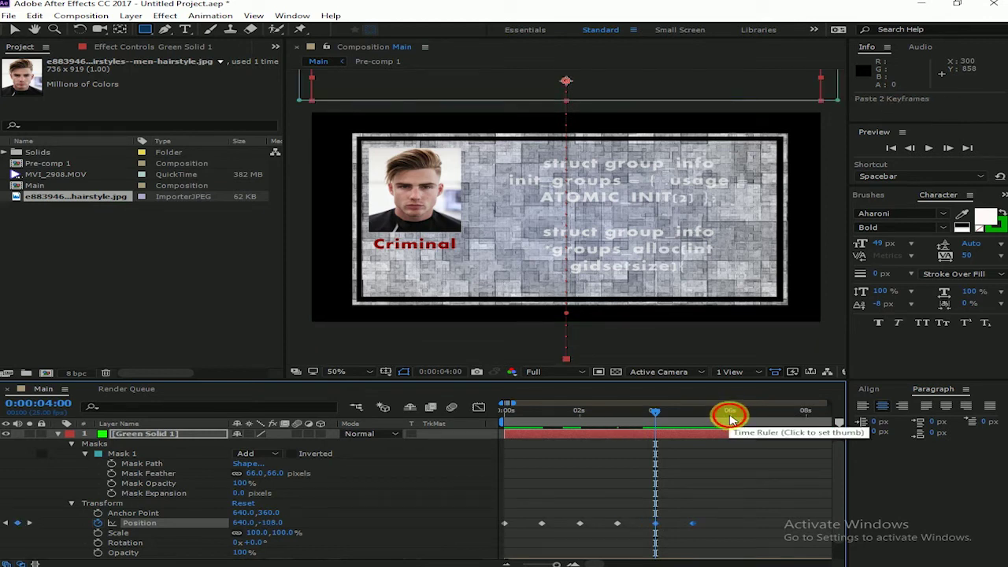
- Paste the copied Position keyframes again at six and eight seconds
left_click_drag(729, 418, 737, 419)
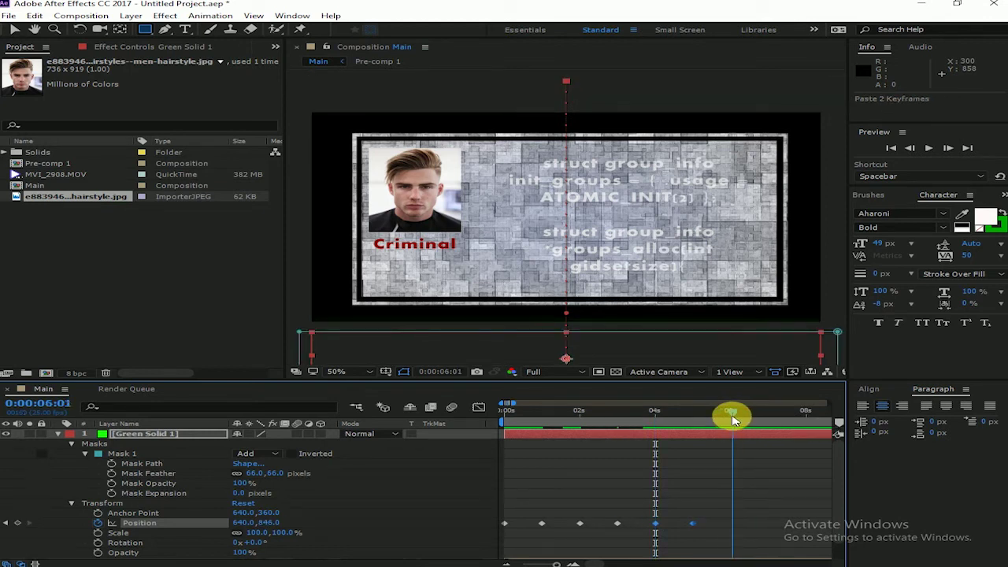
left_click(731, 415)
key("ctrl+v")
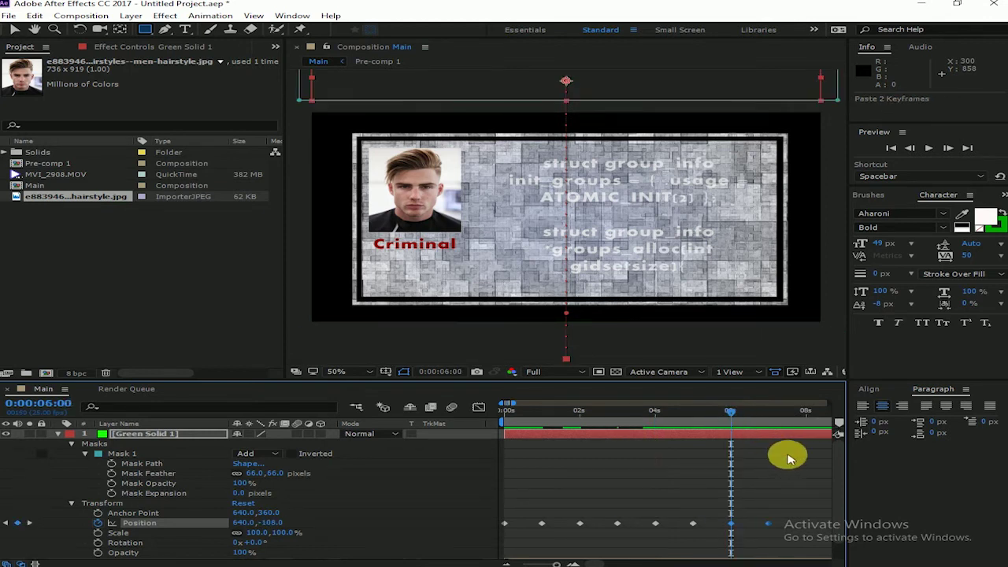
left_click(807, 419)
left_click_drag(807, 419, 815, 429)
scroll(807, 451, "up", 3)
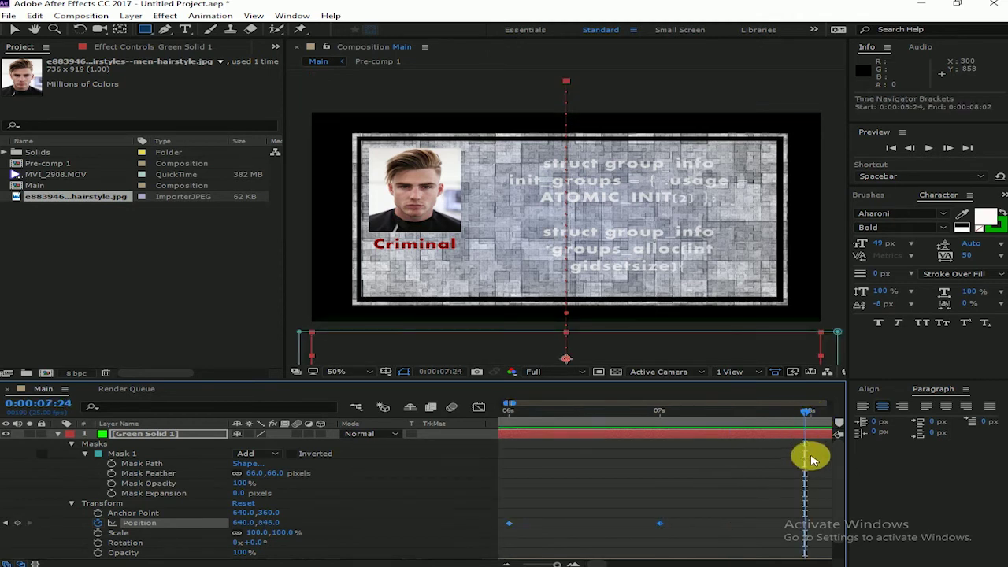
left_click(812, 415)
key("ctrl+v")
- Zoom the timeline out and paste the Position keyframes at 10 seconds
left_click_drag(564, 564, 557, 563)
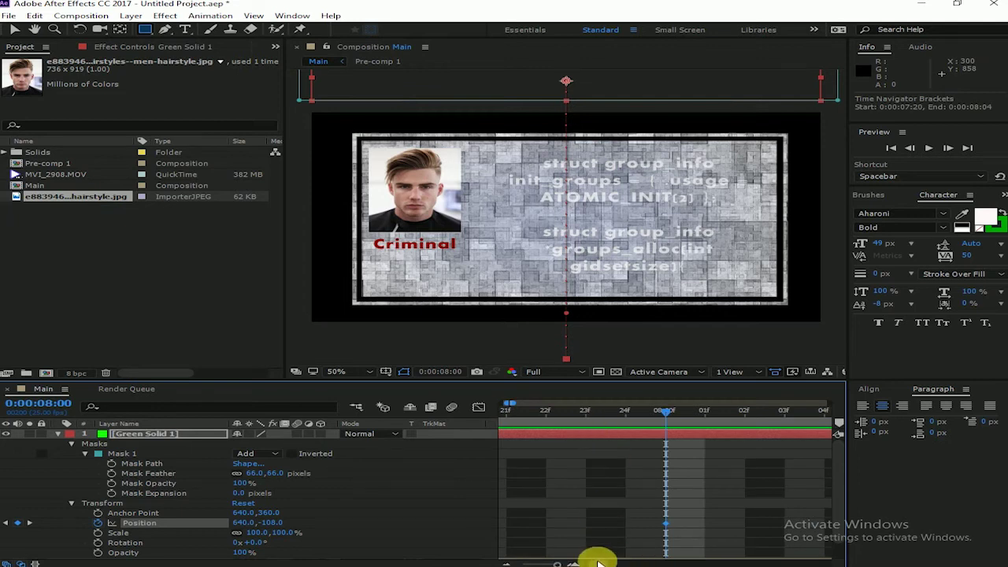
key("minus")
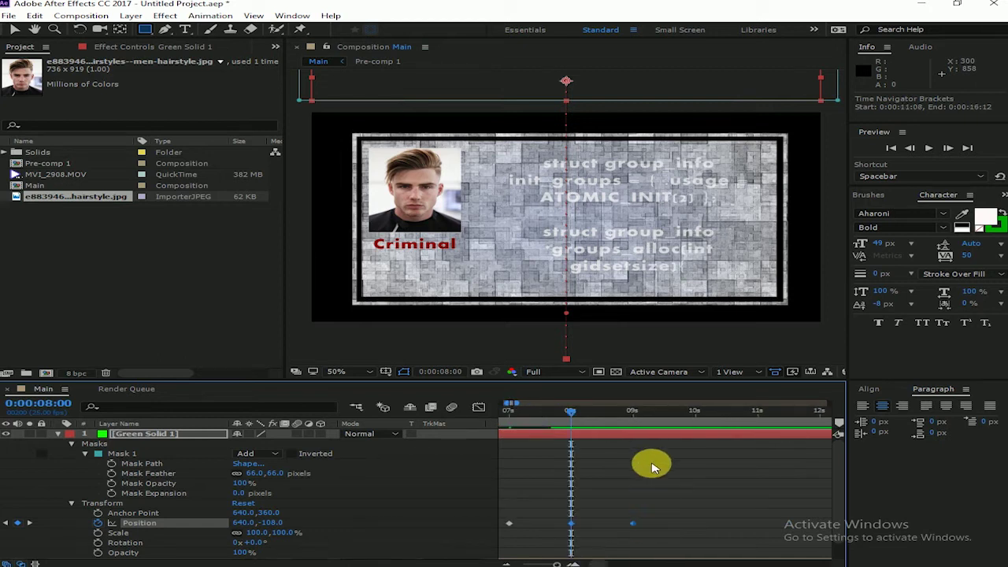
left_click(693, 414)
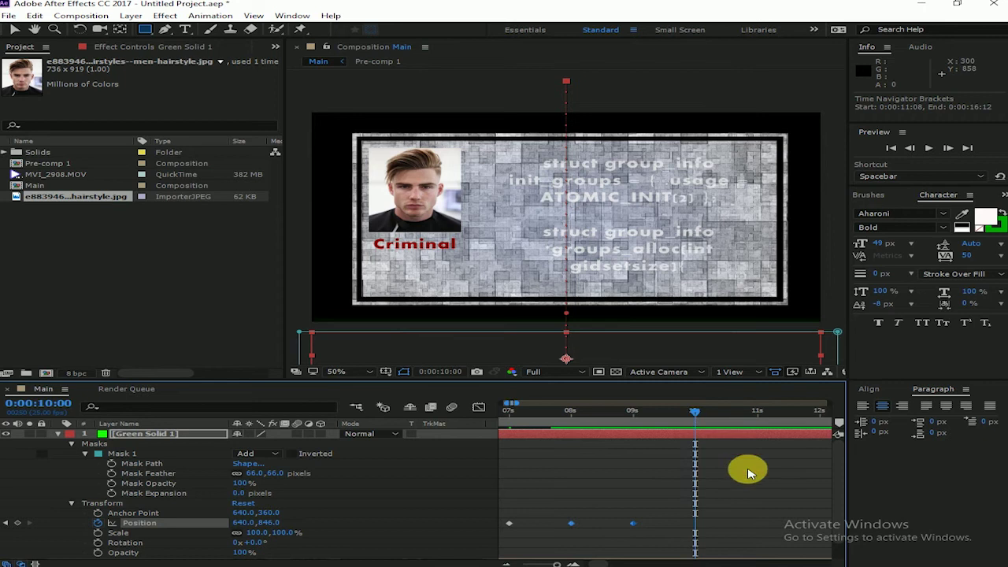
key("ctrl+v")
left_click(819, 415)
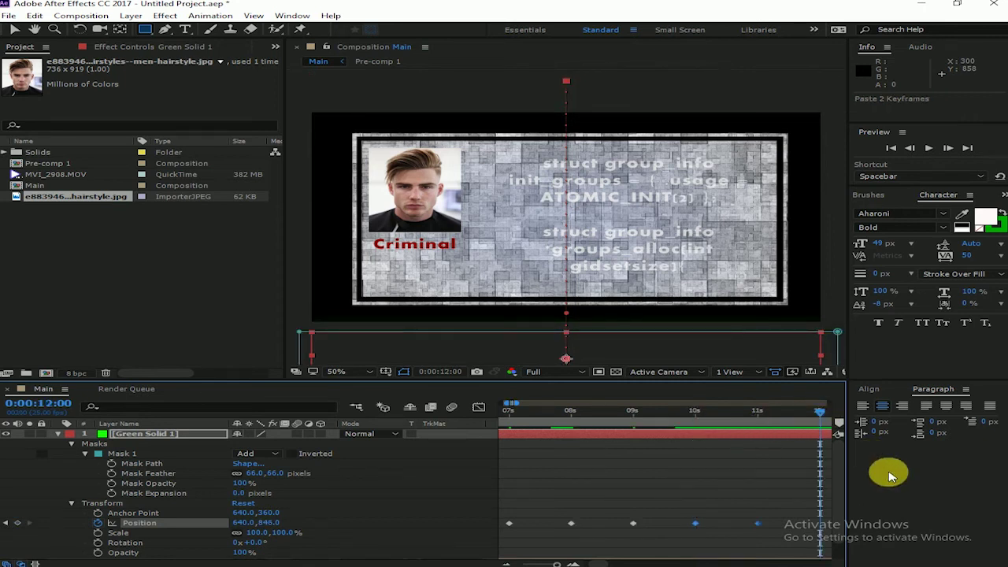
- Paste the Position keyframes at 12 and 14 seconds
key("ctrl+v")
left_click_drag(598, 562, 602, 560)
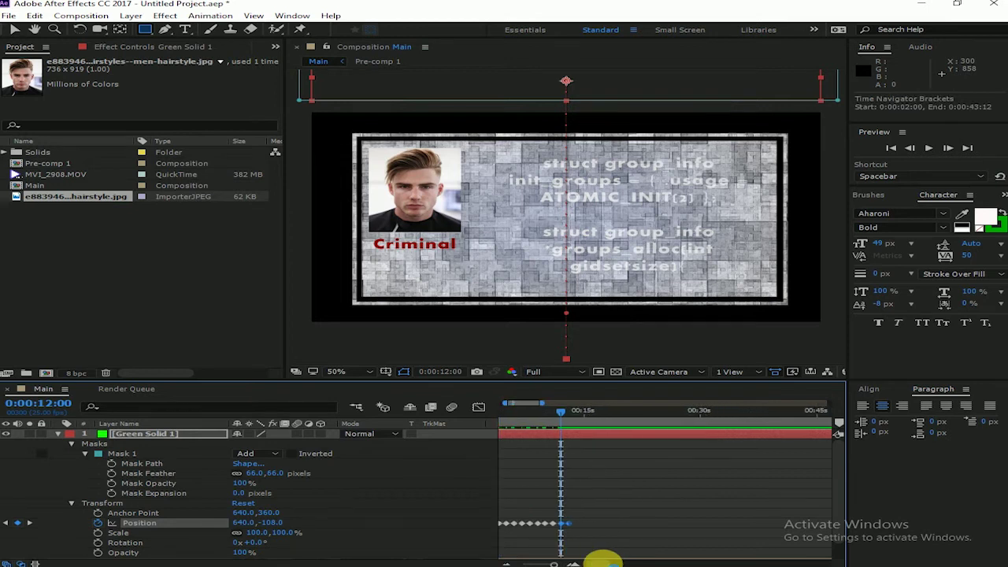
scroll(662, 425, "up", 3)
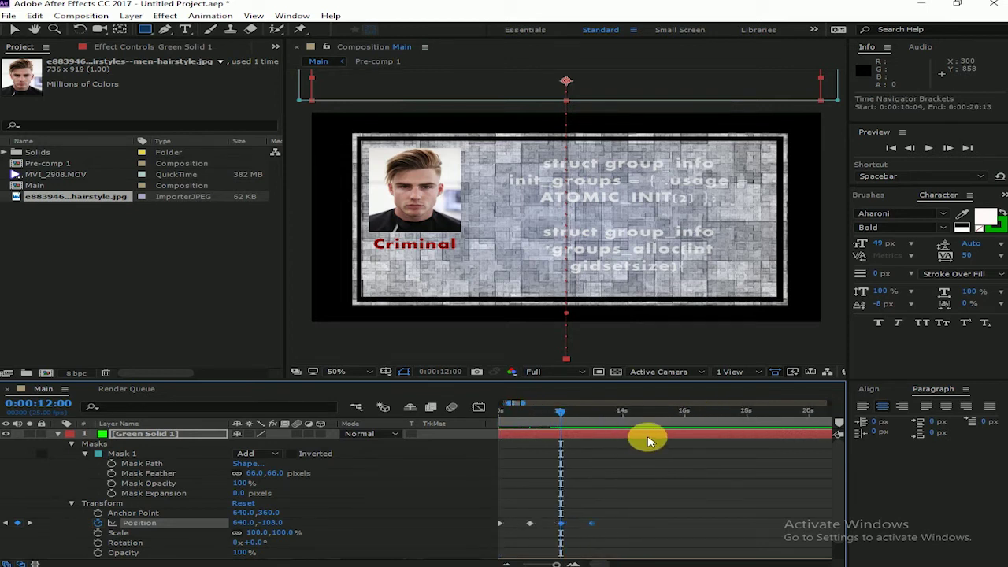
left_click(684, 417)
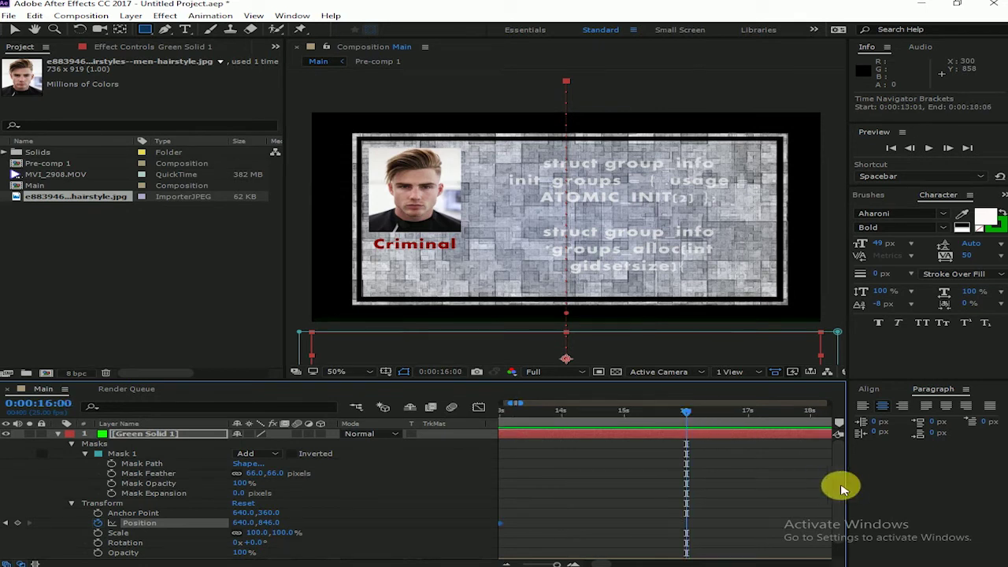
key("ctrl+v")
mouse_move(581, 441)
left_mouse_down()
mouse_move(558, 425)
mouse_move(683, 415)
left_mouse_up()
key("ctrl+v")
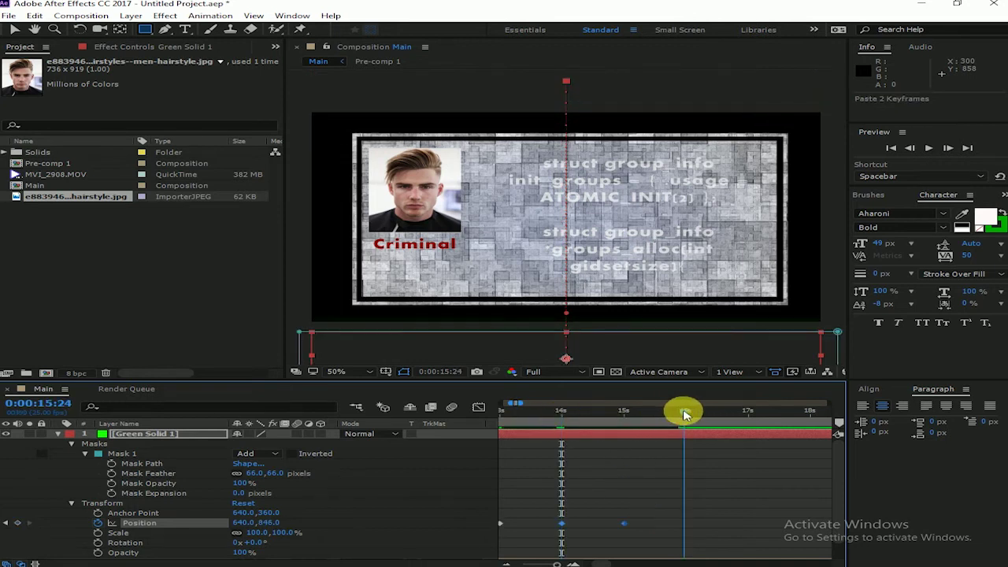
- Paste more Position keyframes at 16, 20 and 22 seconds, then preview from the start
key("ctrl+v")
left_click(810, 414)
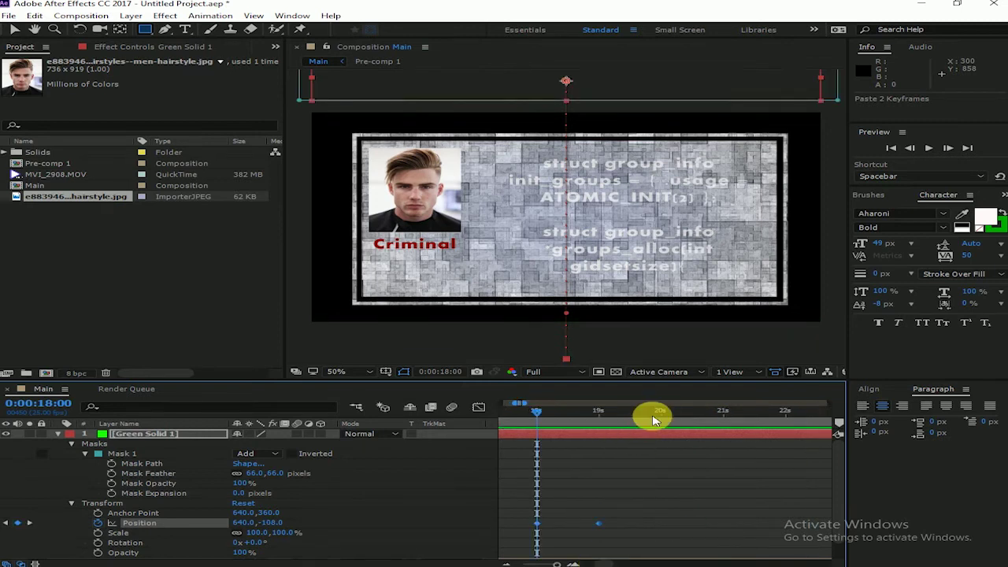
left_click(661, 414)
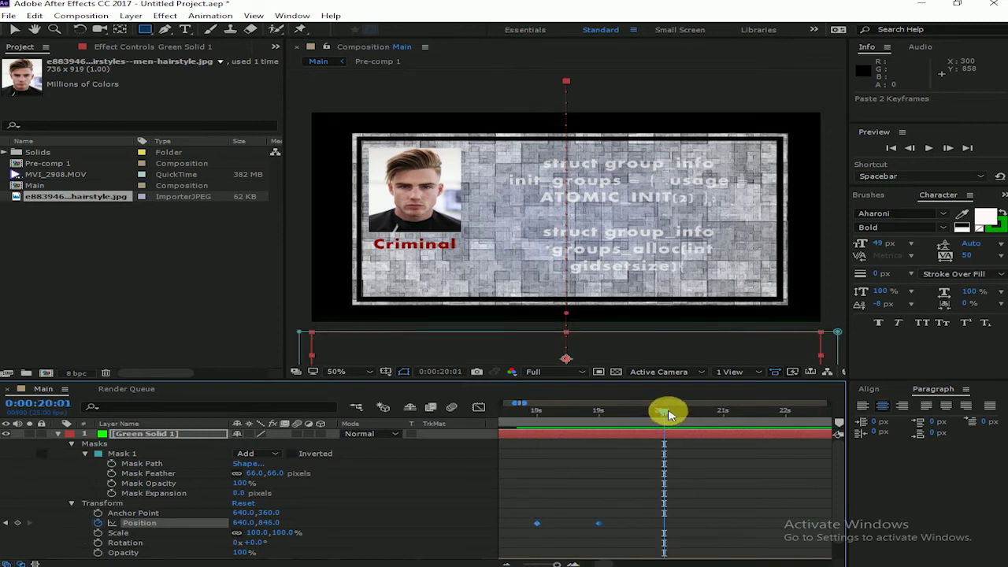
key("ctrl+v")
left_click(785, 416)
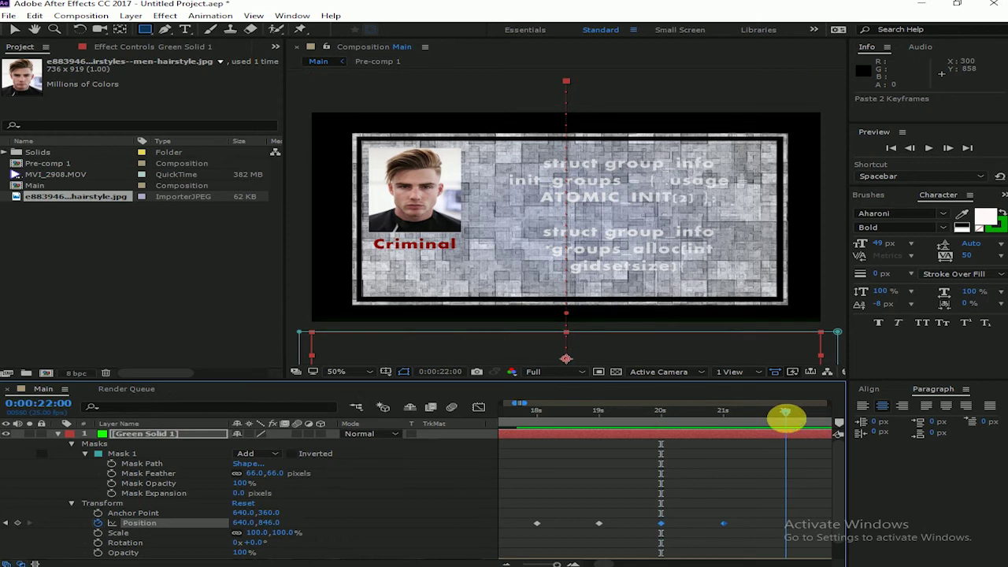
key("ctrl+v")
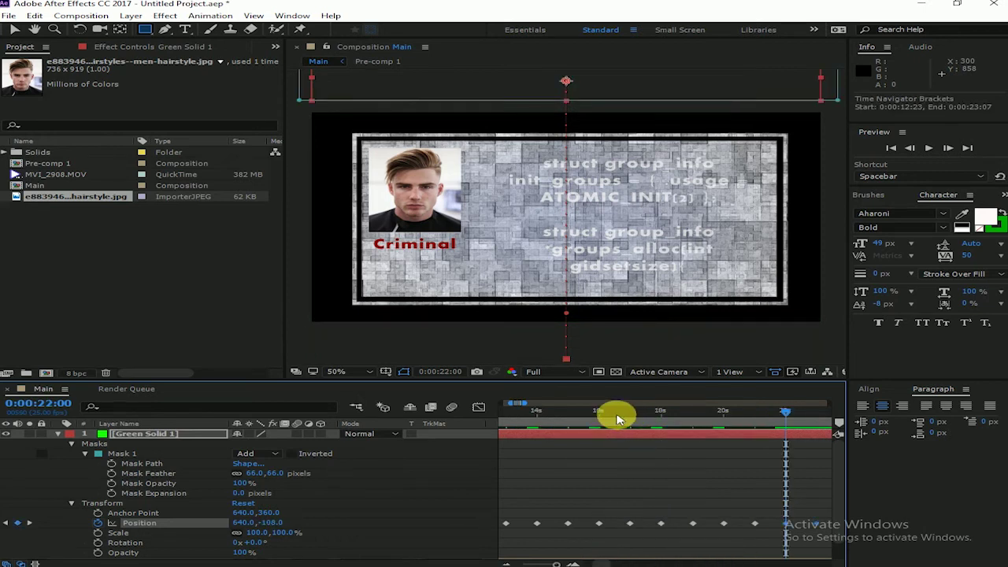
key("space")
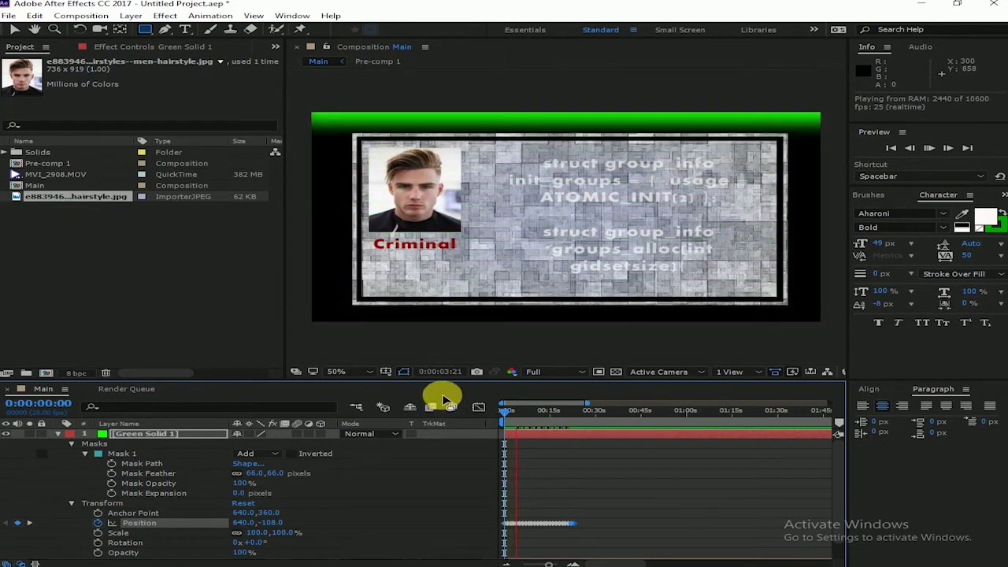
- Stop the preview, collapse Green Solid 1's properties and toggle the Switches/Modes columns
left_click(65, 443)
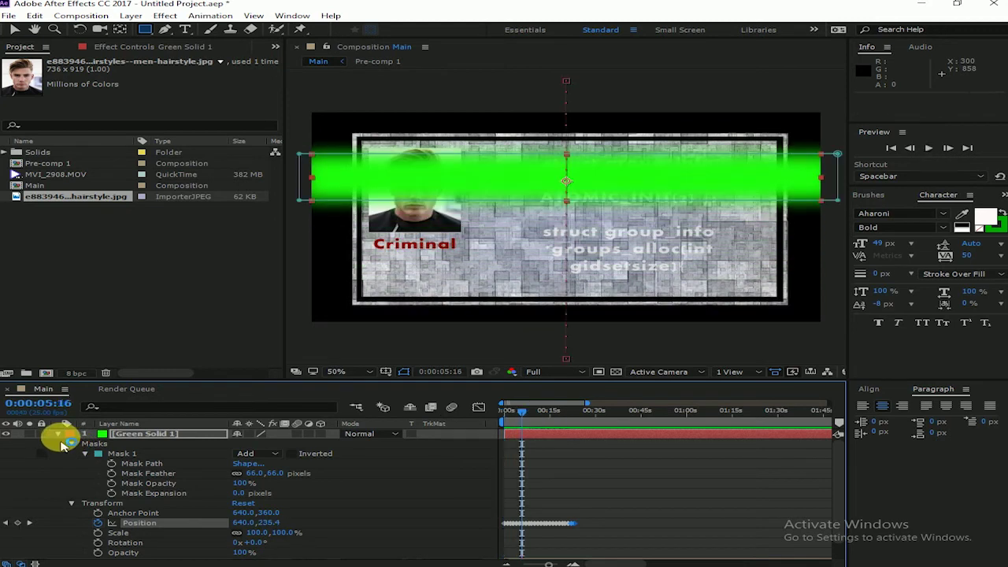
left_click(60, 437)
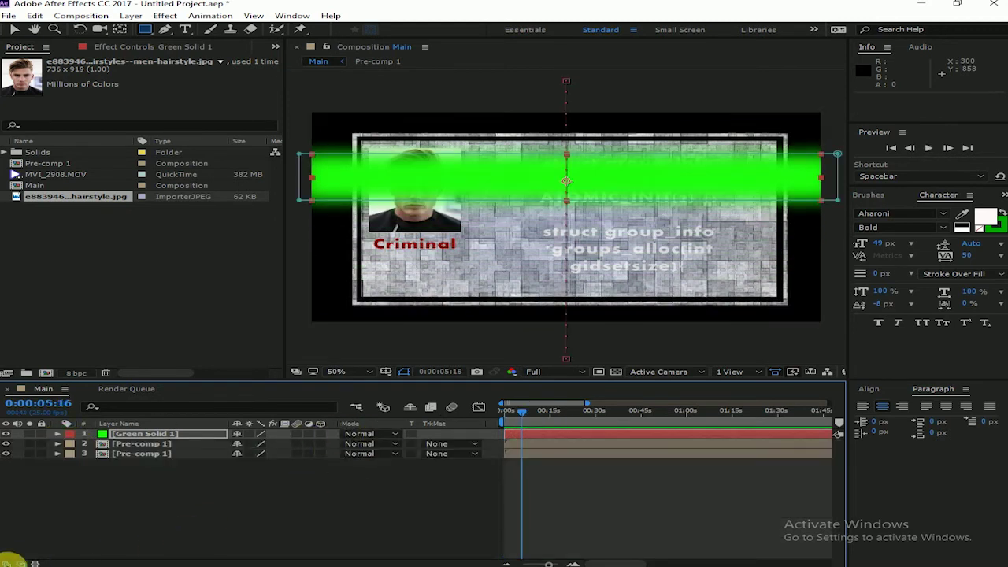
left_click(12, 562)
left_click(20, 562)
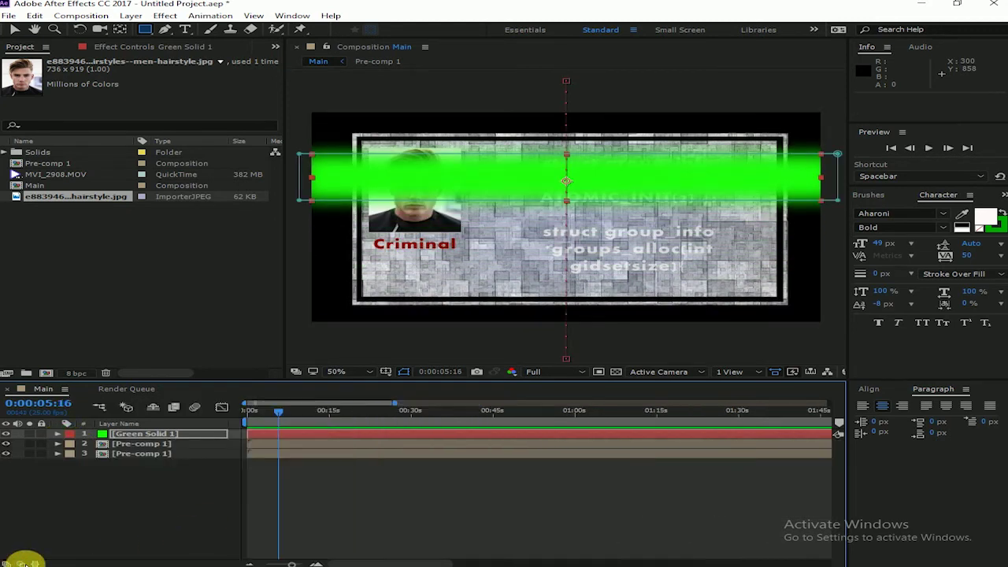
left_click(24, 562)
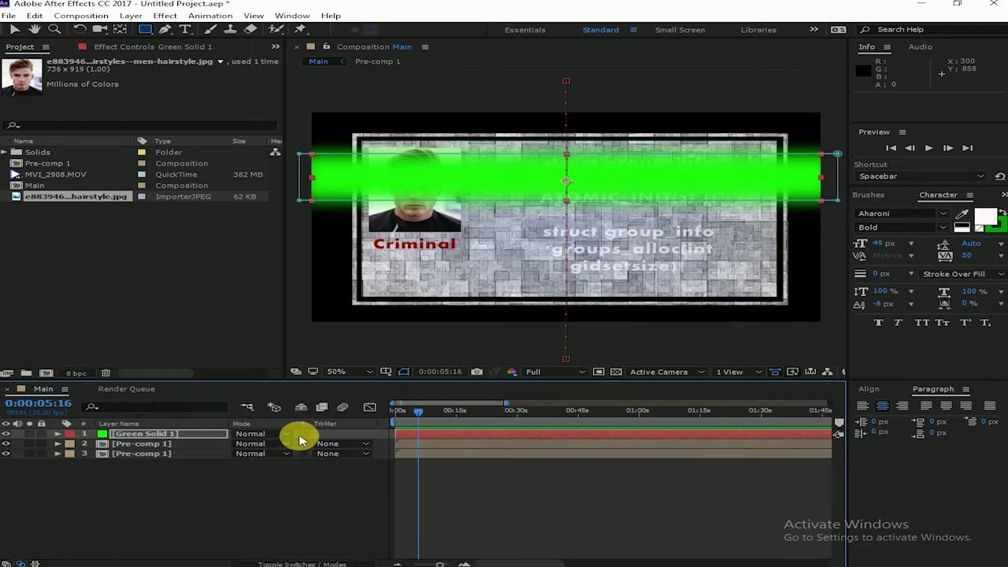
- Check Green Solid 1's blend mode, leave it on Normal, and select the layer
left_click(16, 562)
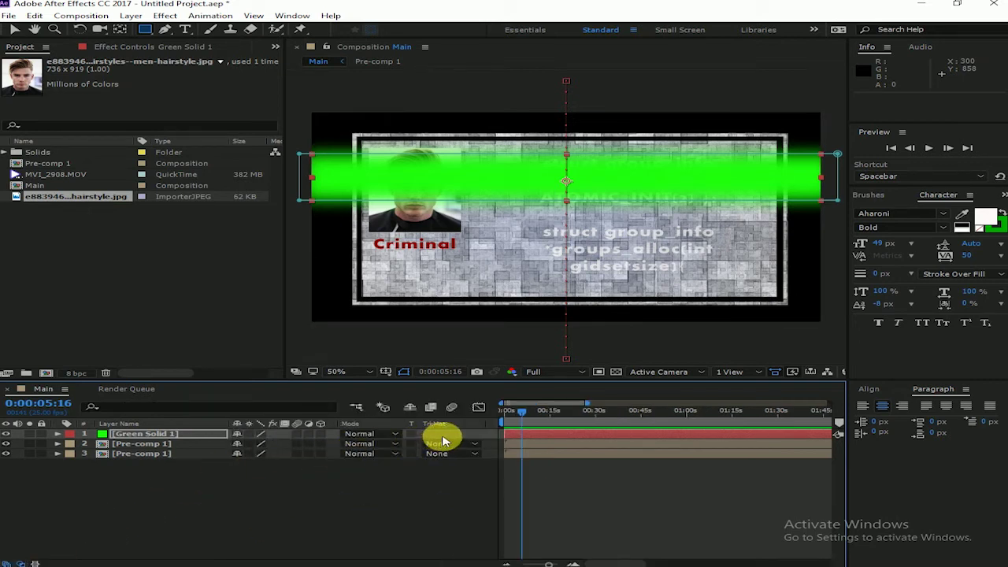
left_click(395, 436)
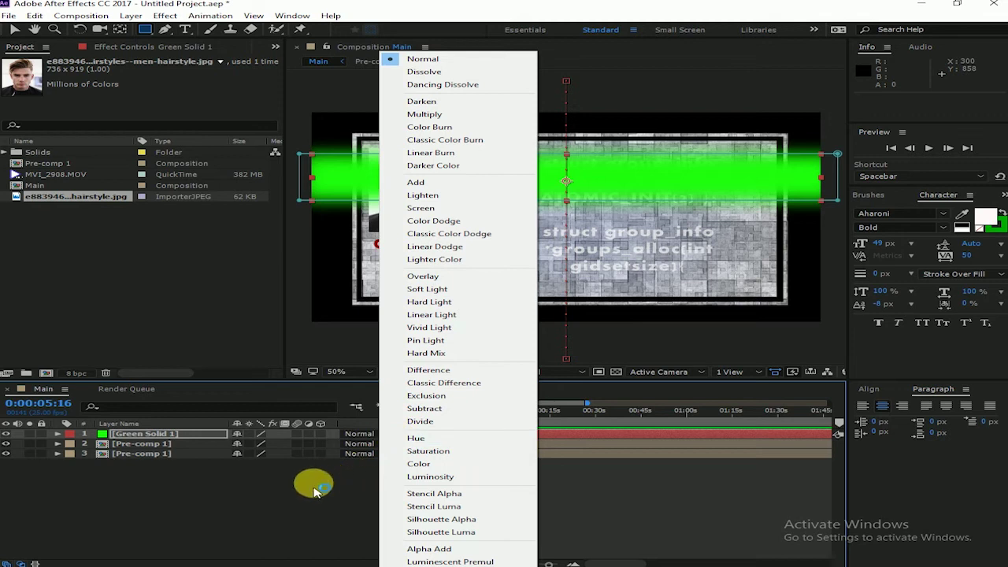
left_click(135, 543)
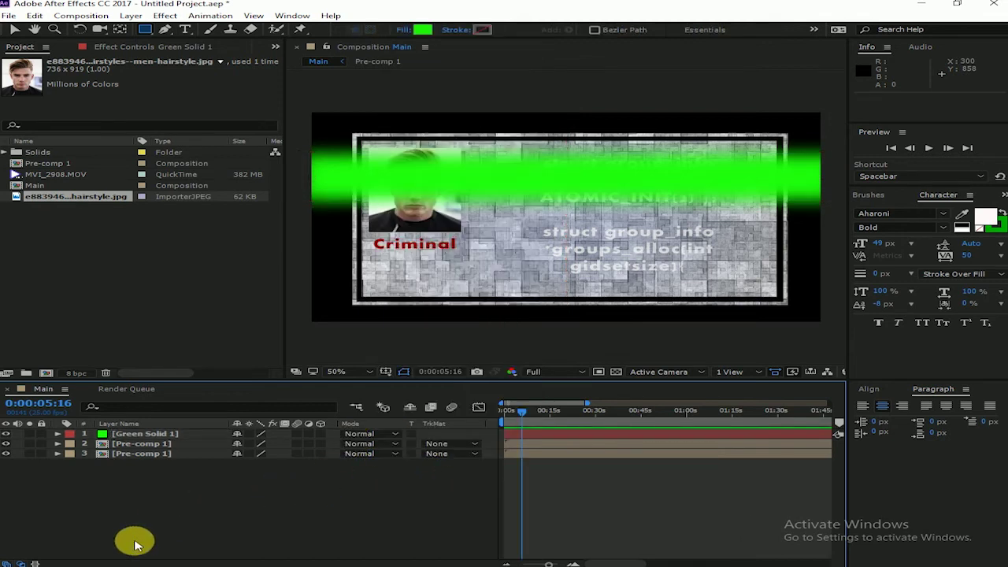
left_click(35, 562)
left_click(35, 563)
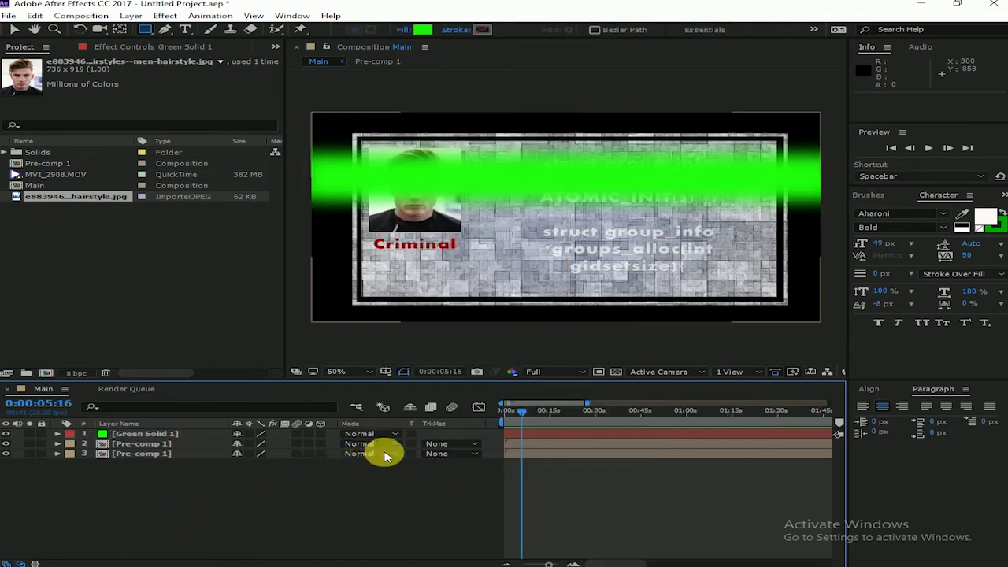
left_click(394, 435)
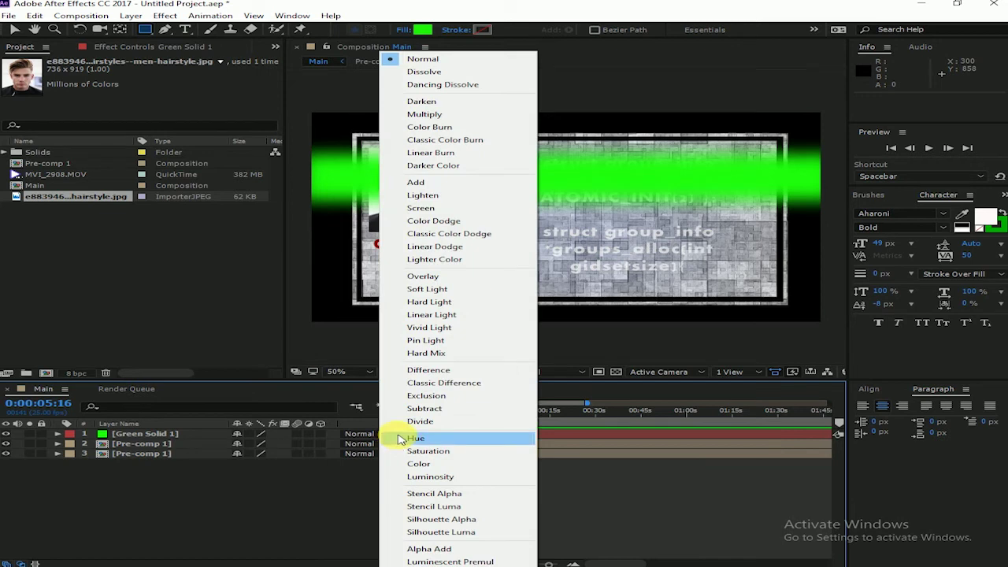
left_click(304, 488)
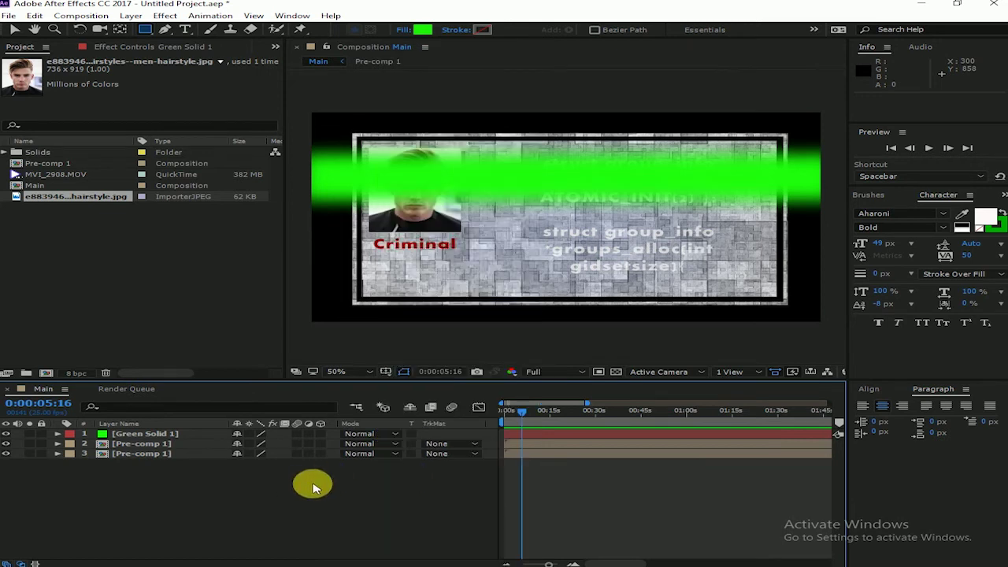
left_click(138, 435)
- Pre-compose Green Solid 1 into Green Solid 1 Comp 1
right_click(138, 438)
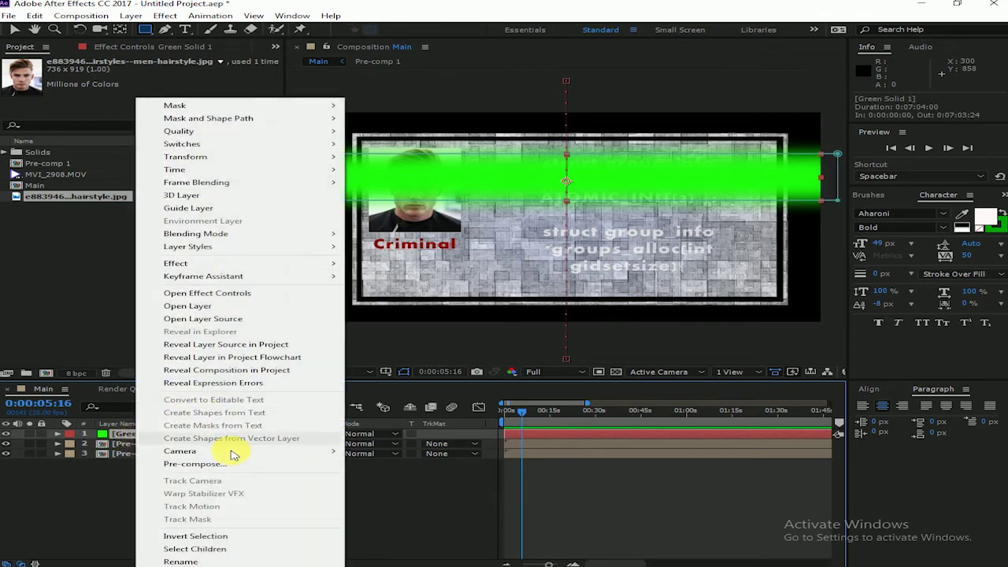
left_click(130, 16)
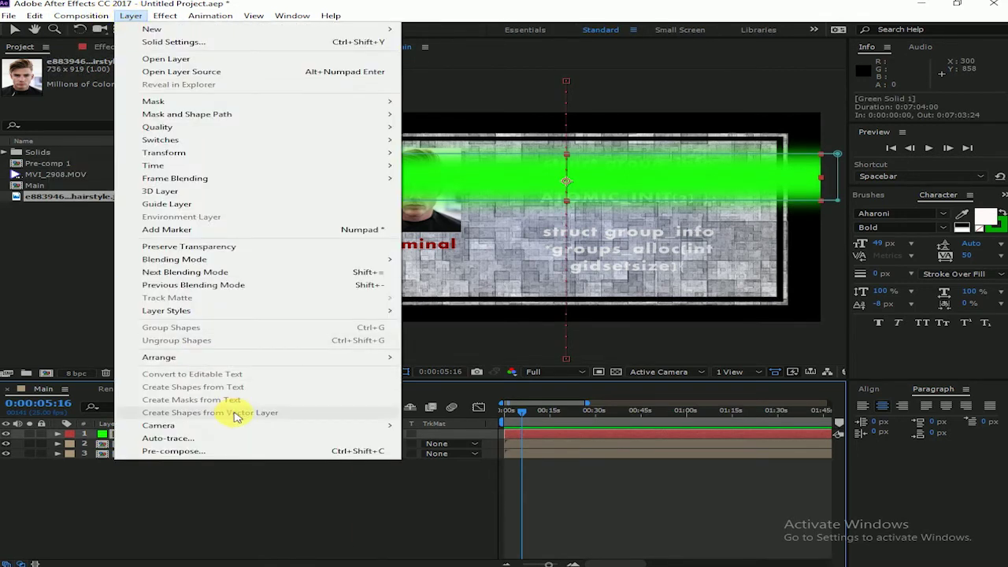
left_click(263, 389)
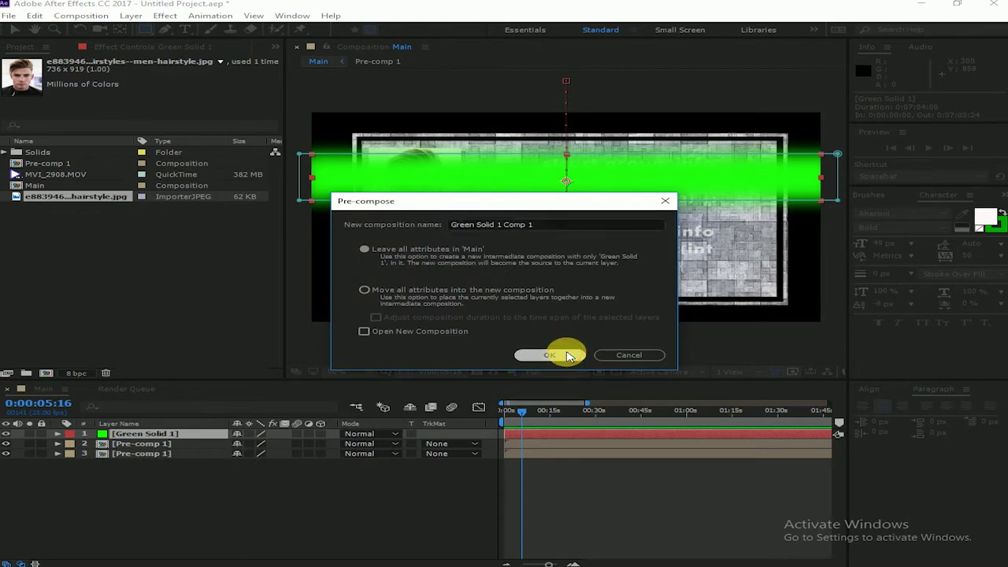
left_click(564, 353)
key("F2")
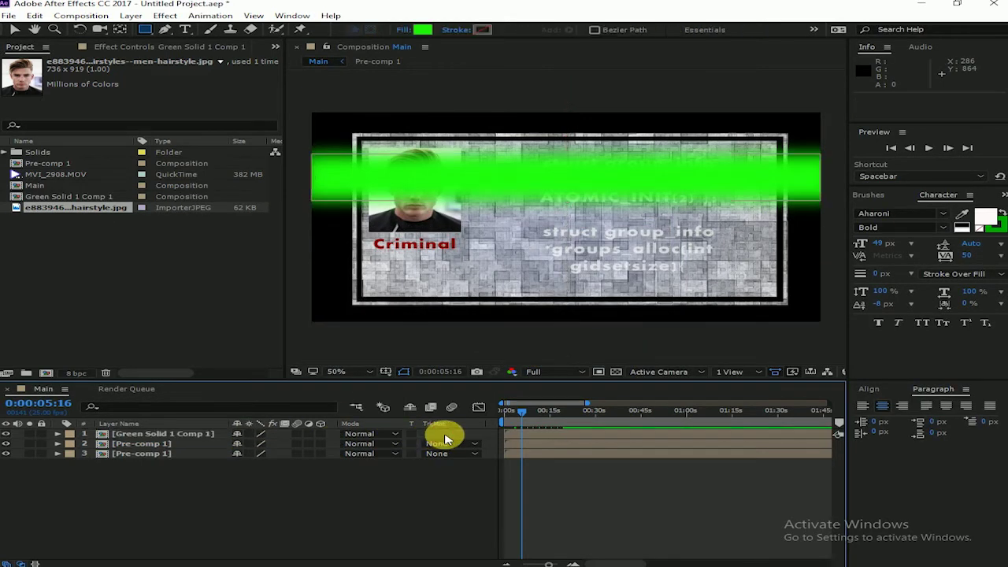
- Turn on Preserve Transparency for Green Solid 1 Comp 1 and preview the clipped green sweep
left_click(411, 434)
left_click(412, 435)
left_click(411, 433)
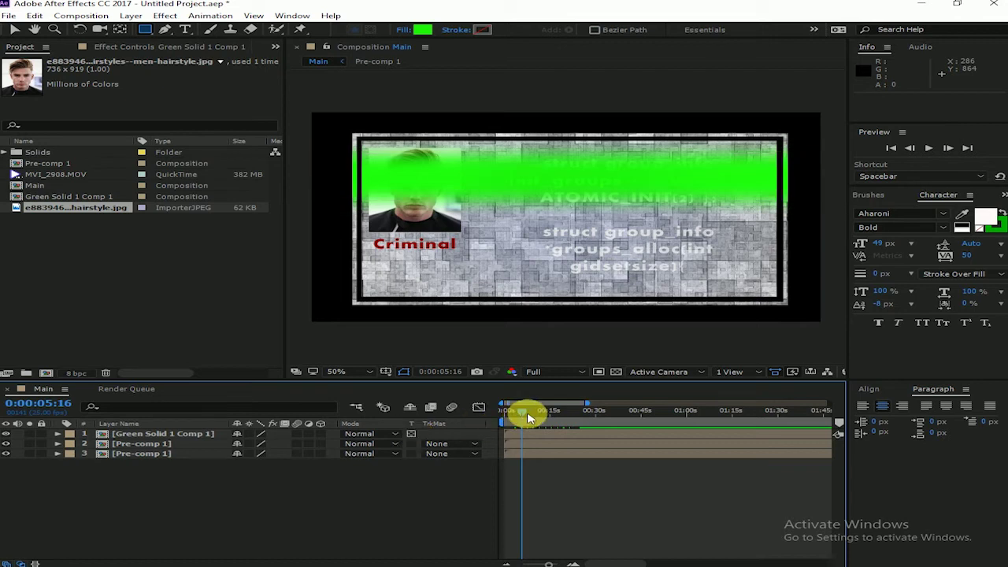
left_click_drag(529, 418, 526, 421)
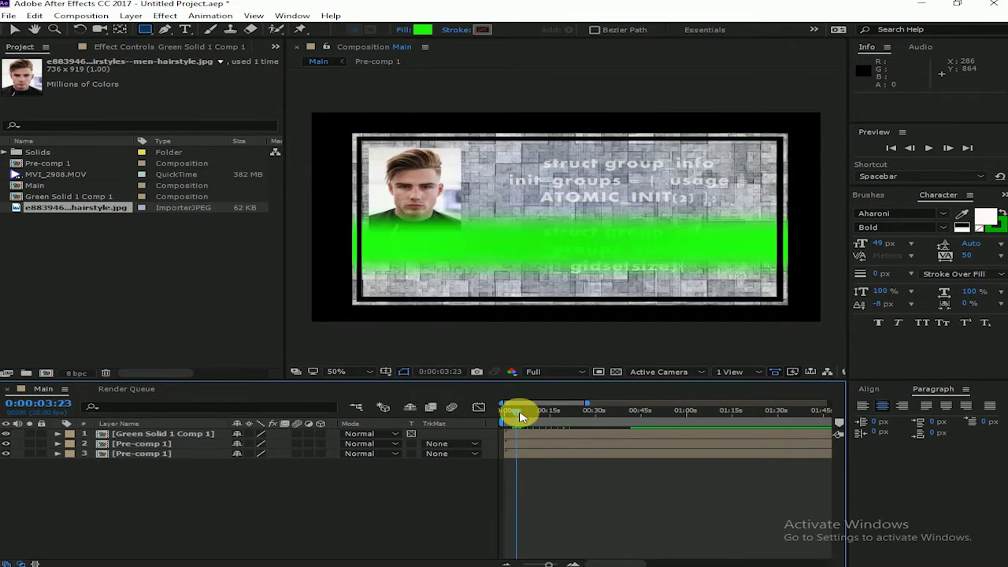
left_click_drag(523, 416, 510, 413)
key("space")
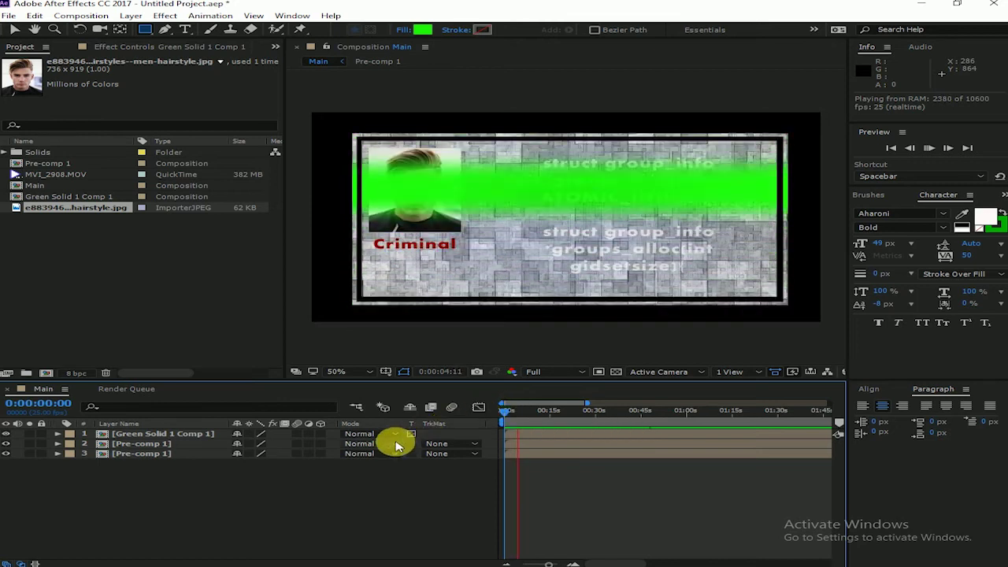
left_click(220, 445)
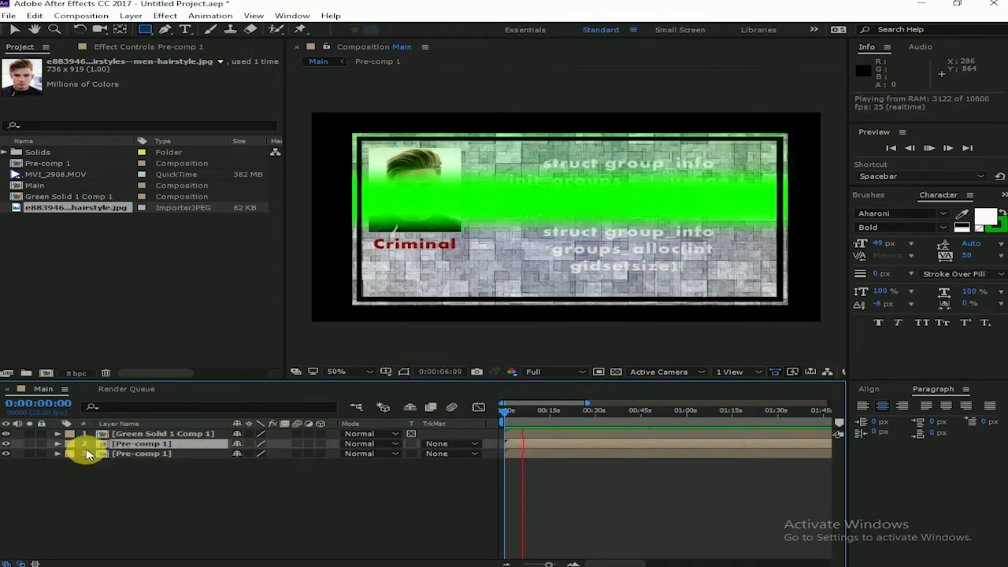
left_click(8, 446)
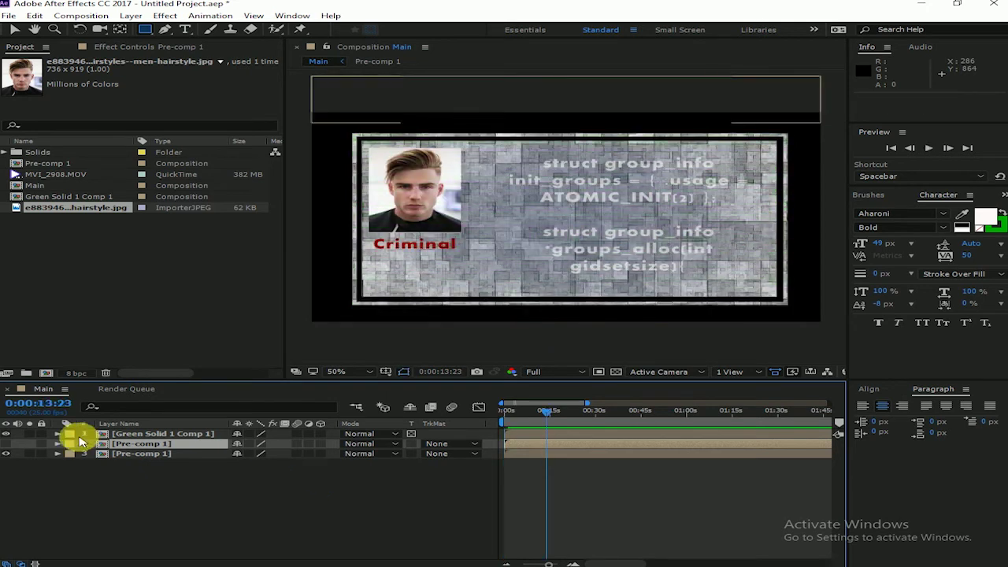
left_click(101, 435)
key("o")
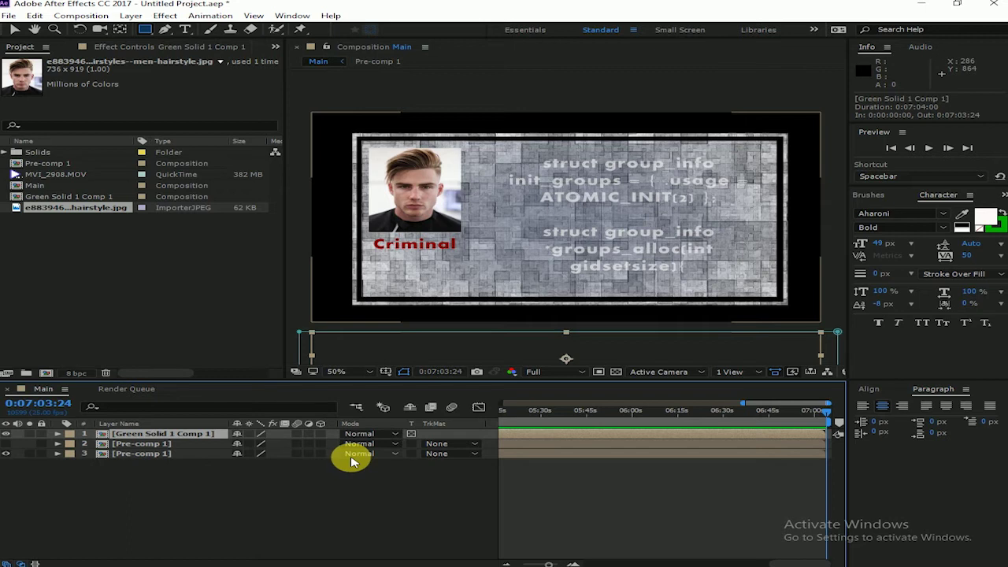
key("ctrl+z")
left_click_drag(551, 410, 461, 412)
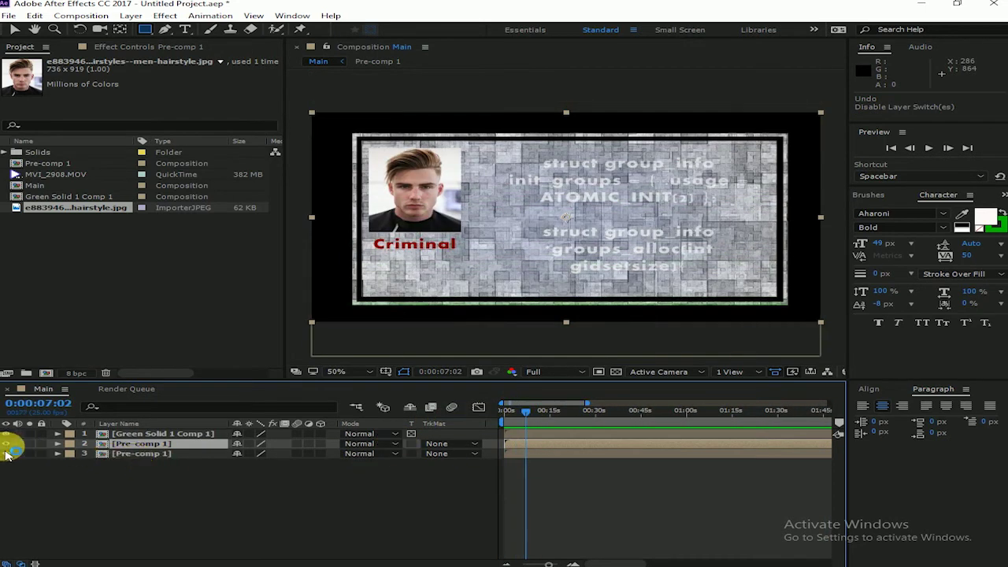
left_click(152, 436)
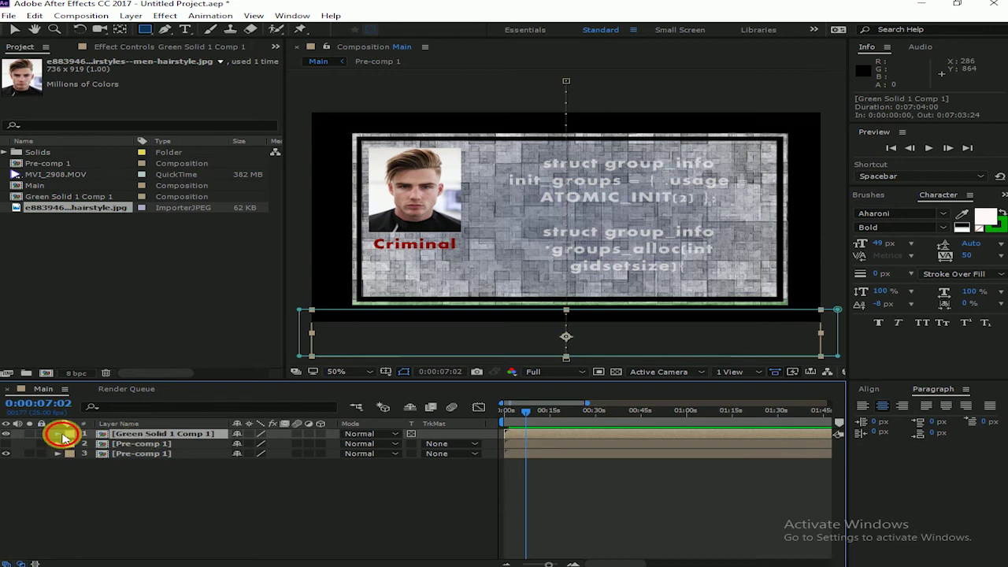
- Set Green Solid 1 Comp 1's Opacity to 71%, collapse it and preview from the start
left_click(60, 435)
left_click(71, 454)
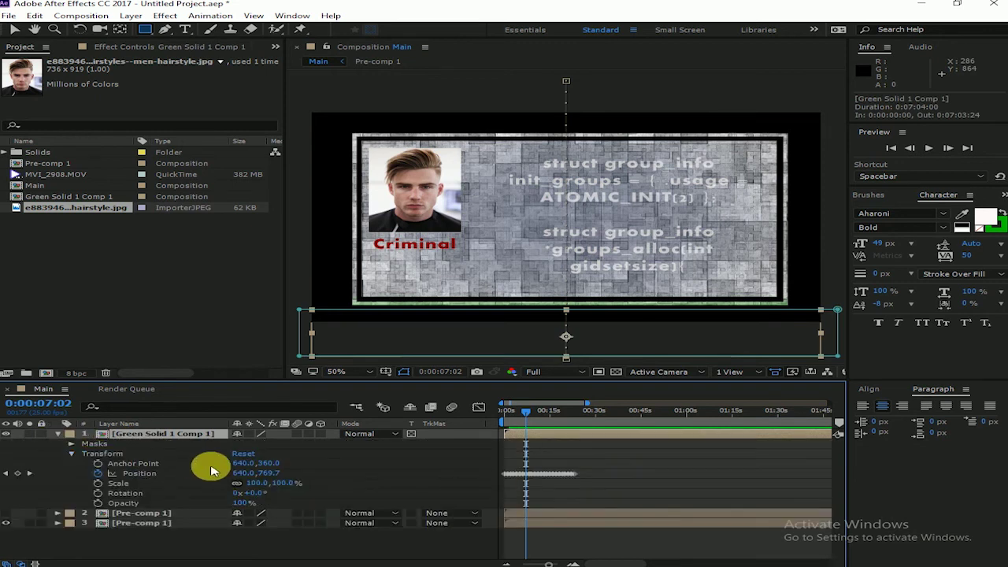
left_click(230, 503)
left_click_drag(527, 411, 540, 412)
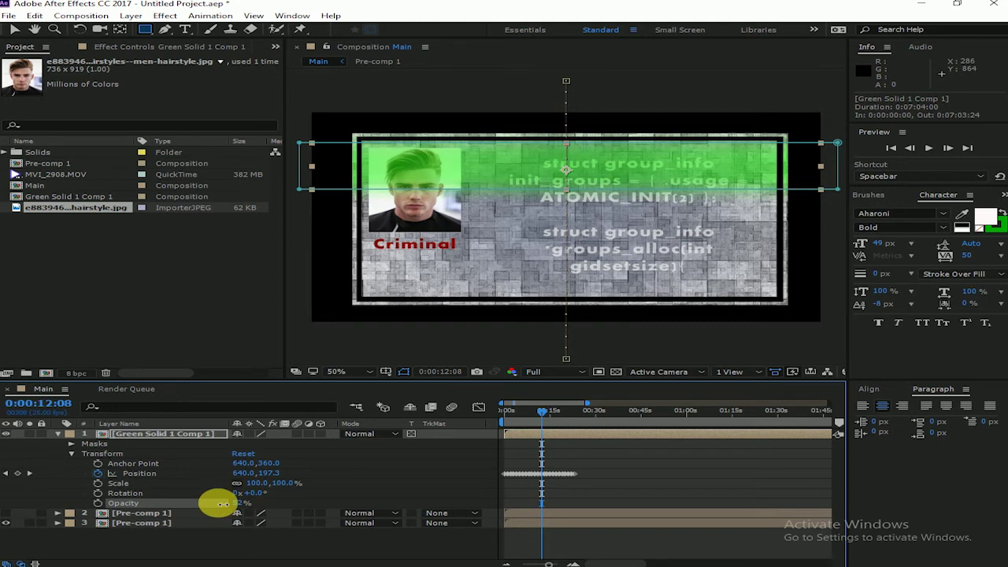
left_click_drag(234, 502, 67, 437)
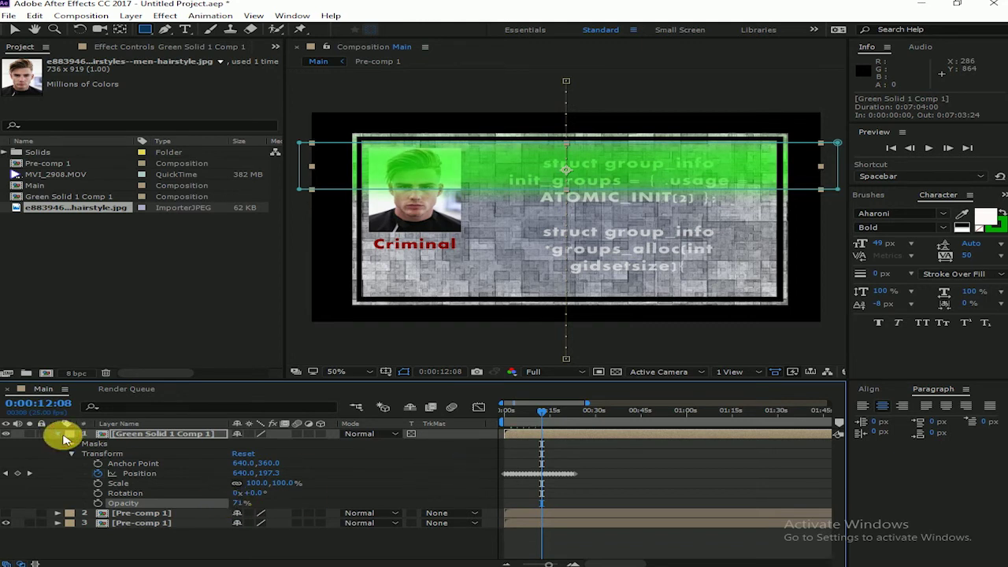
left_click(65, 435)
left_click(508, 410)
key("space")
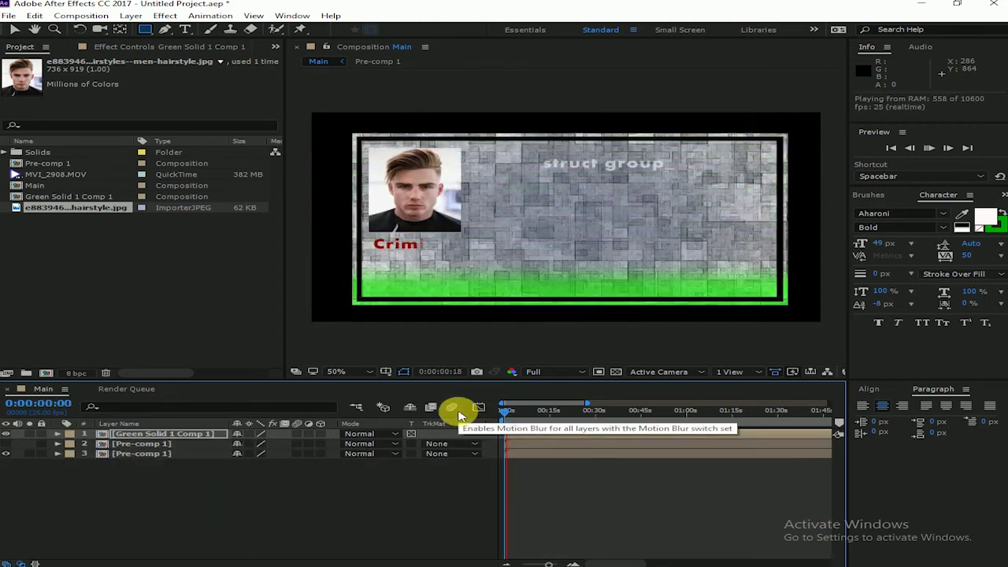
left_click(416, 471)
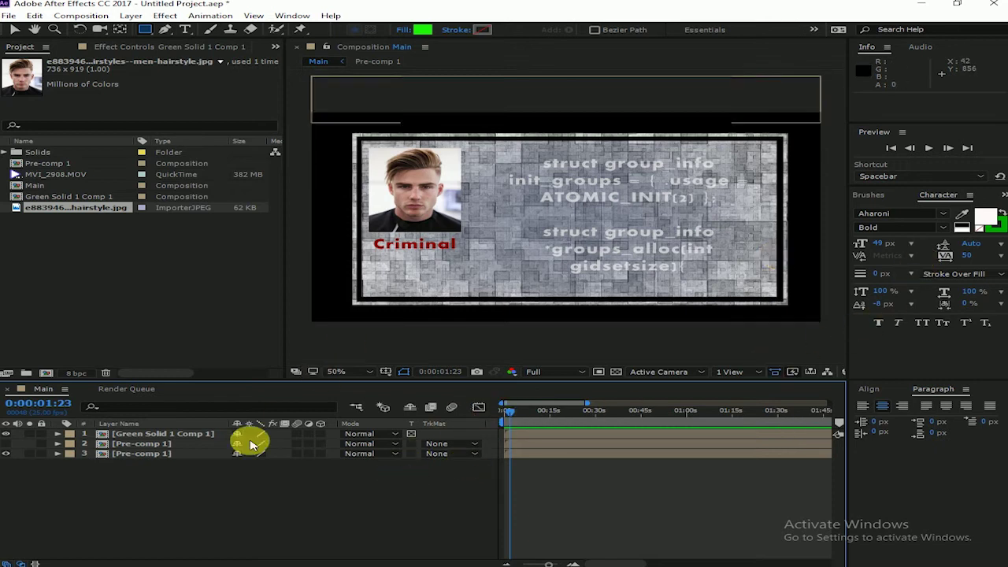
- Delete the duplicate Pre-comp 1 layer from Main
left_click_drag(154, 476, 161, 444)
right_click(161, 443)
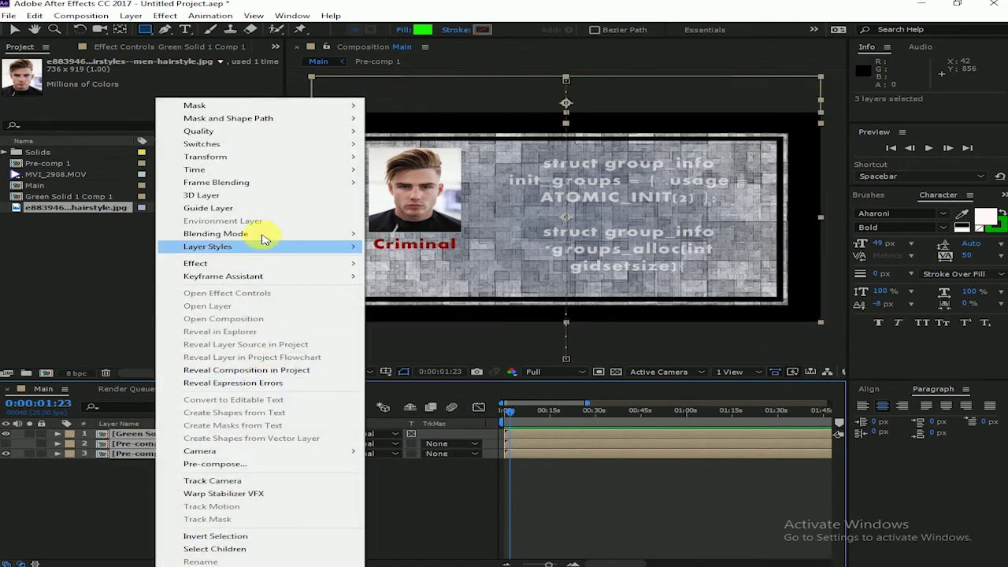
left_click(118, 491)
left_click(147, 443)
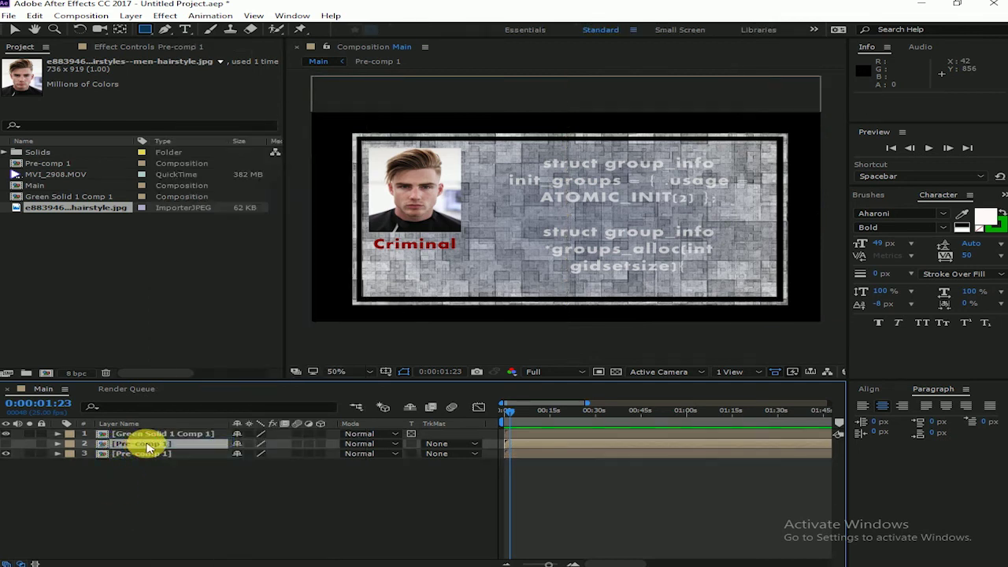
key("Delete")
- Select the two remaining layers and pre-compose them into Pre-comp 2
right_click(144, 437)
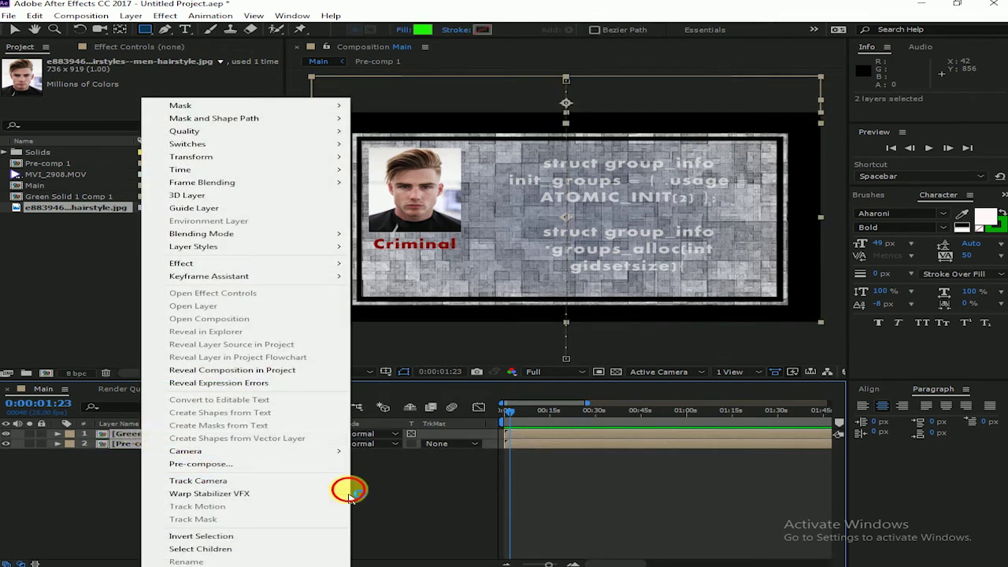
left_click(86, 468)
left_click(525, 416)
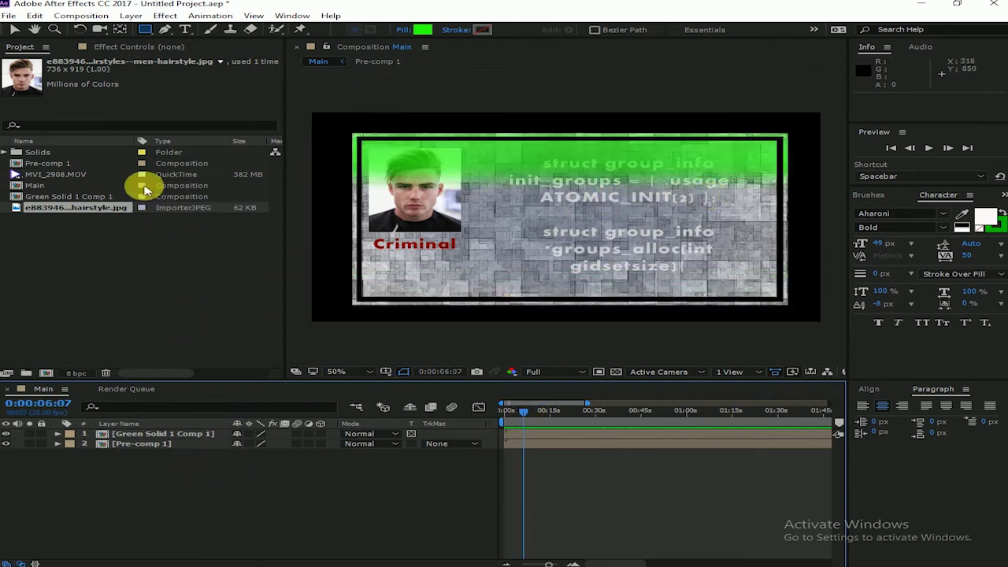
left_click_drag(141, 470, 135, 436)
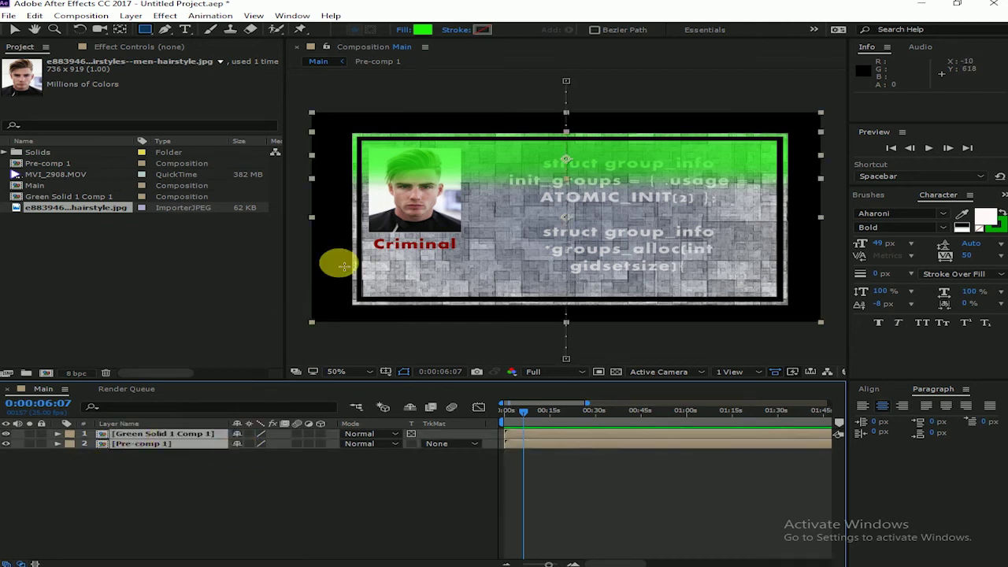
left_click_drag(134, 456, 135, 411)
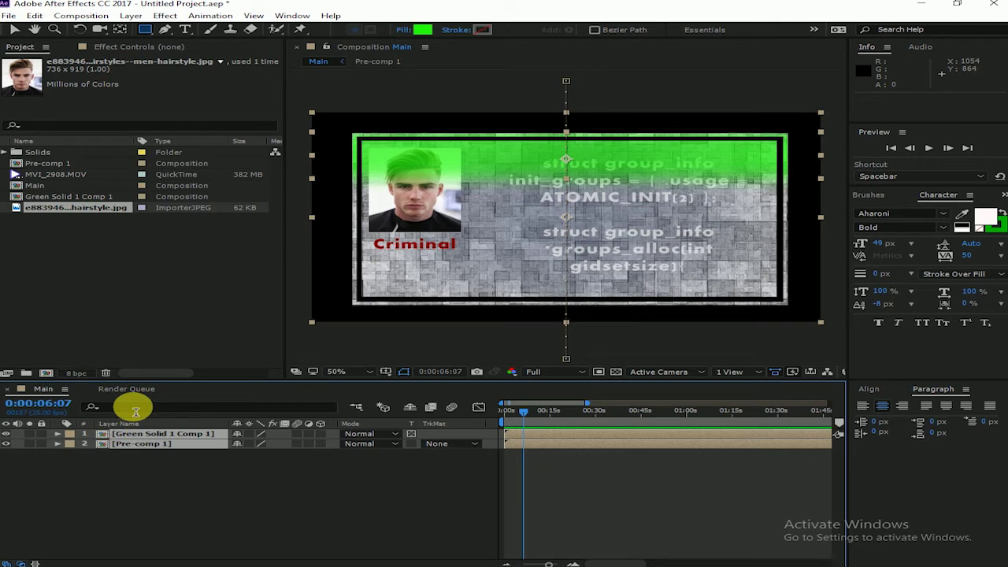
right_click(203, 441)
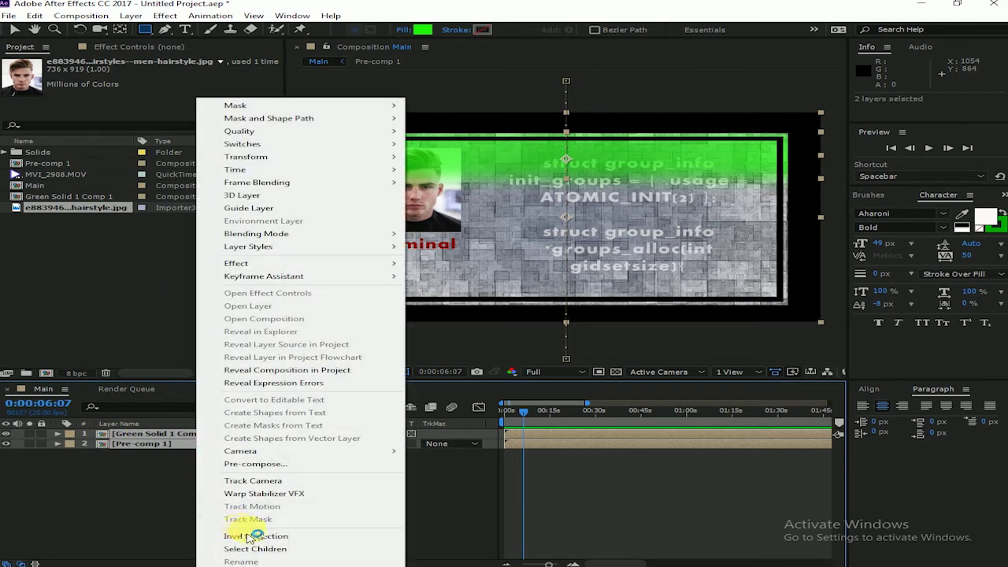
left_click(275, 469)
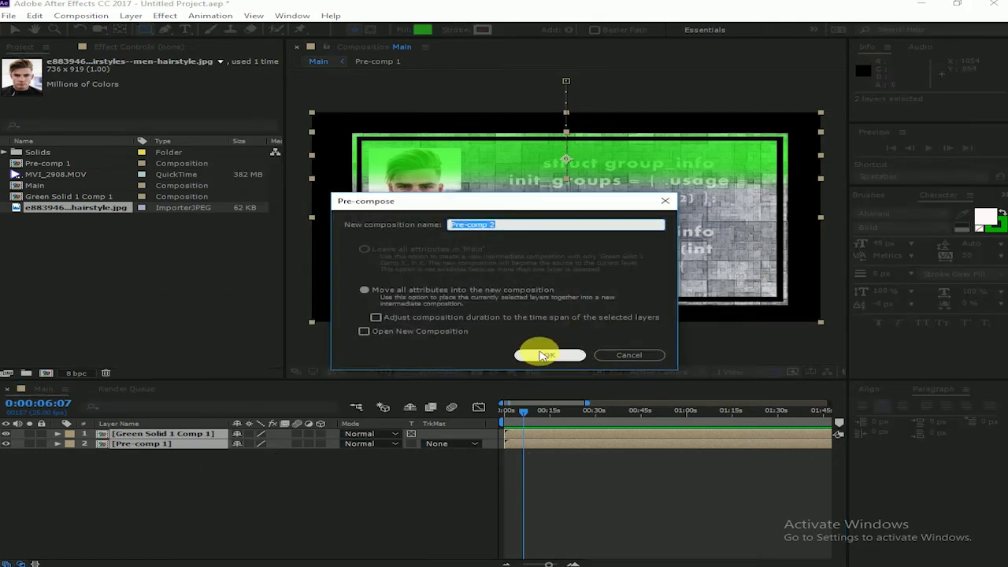
left_click(542, 354)
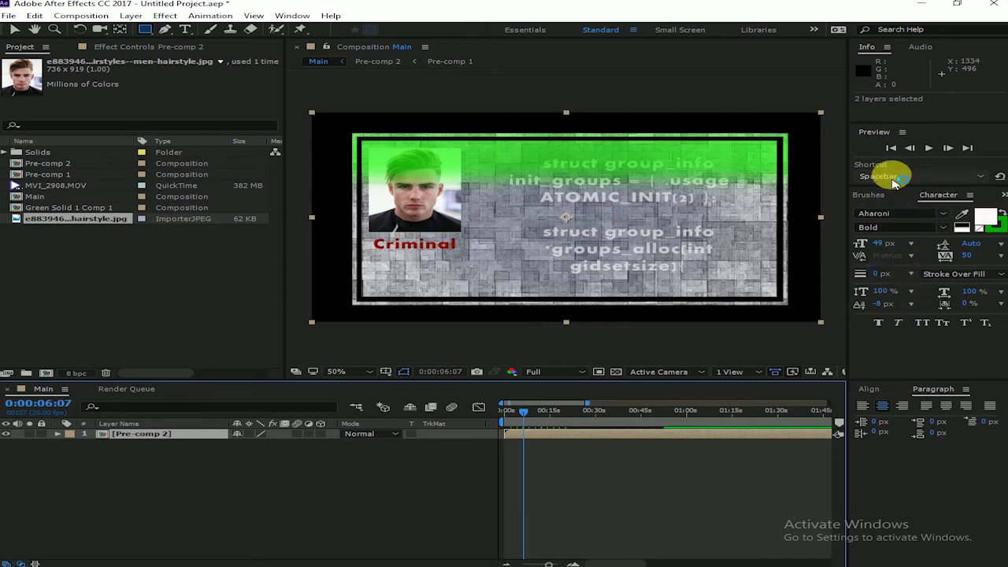
- Search Effects & Presets for 'cur' and apply Curves to Pre-comp 2
left_click(1003, 194)
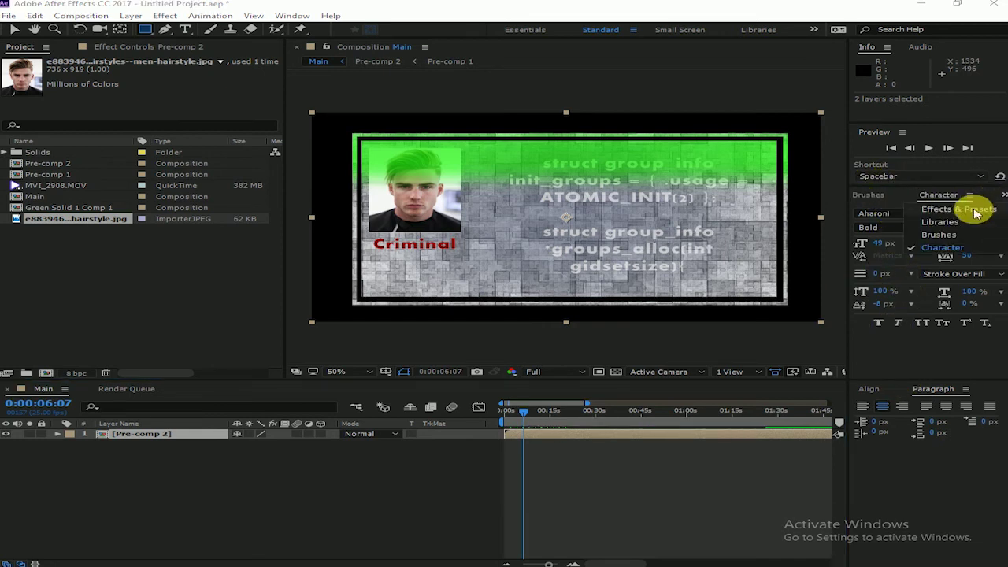
left_click(956, 210)
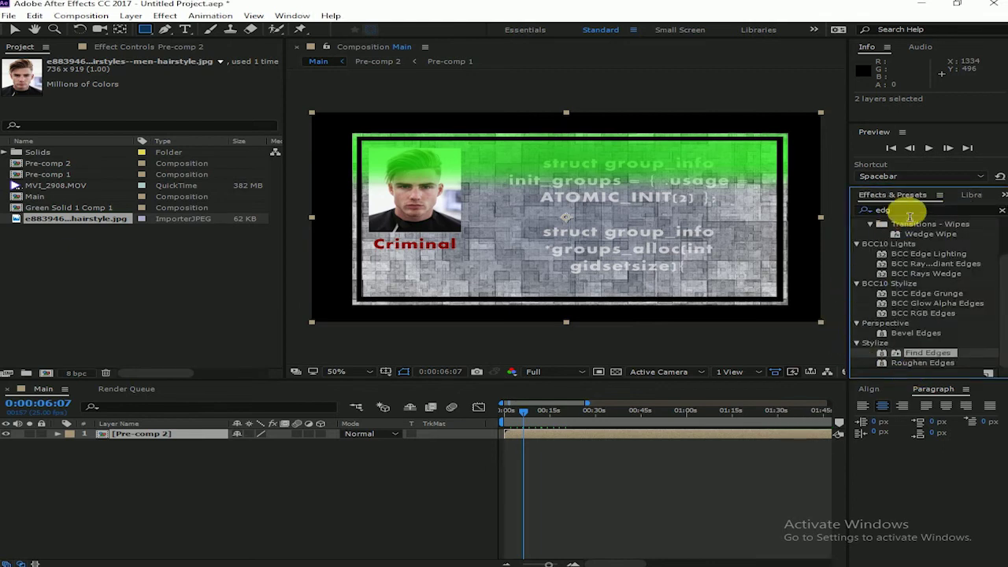
double_click(909, 211)
type("cur")
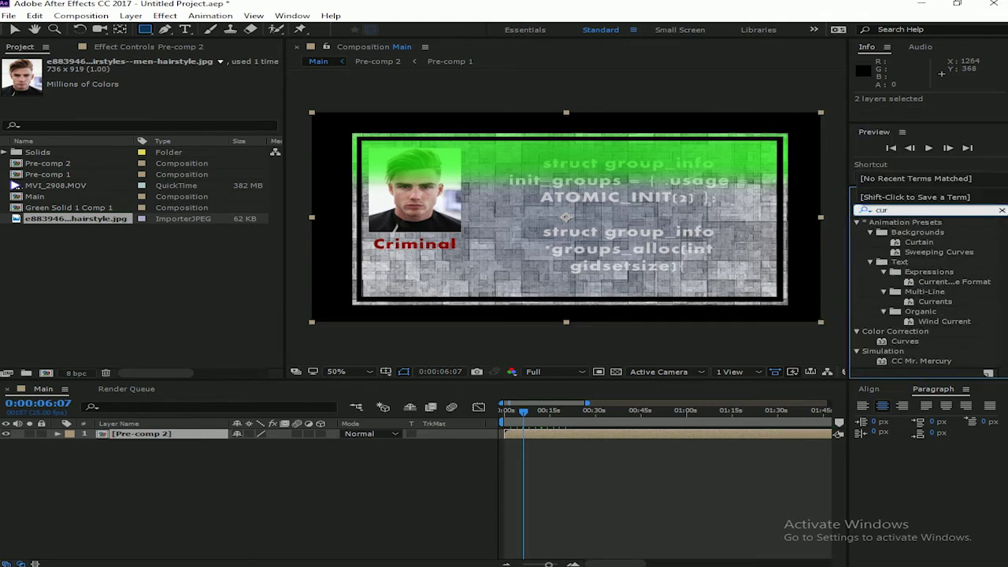
left_click_drag(904, 341, 154, 438)
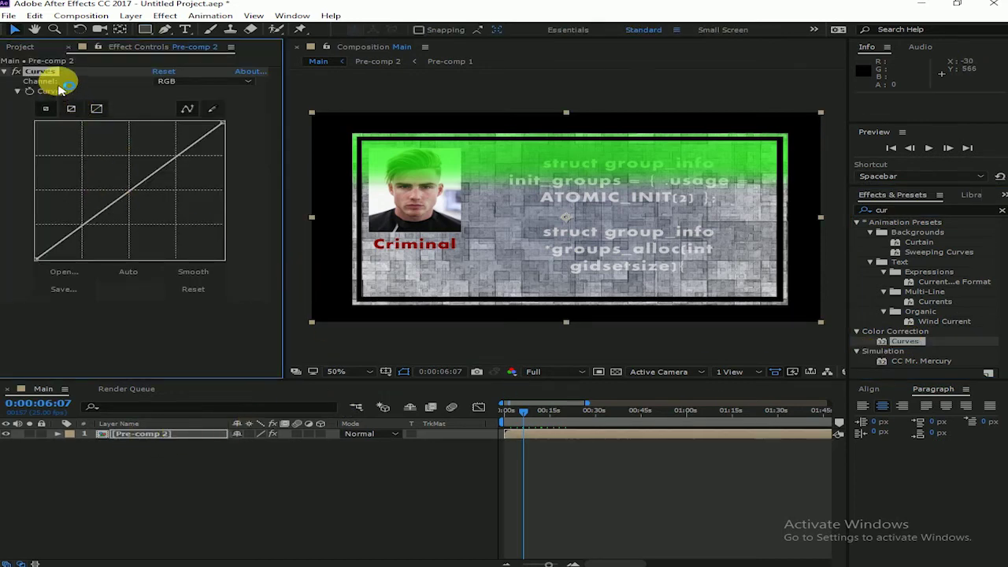
- Pull the Green channel curve down, trying and undoing a wavy reshape
left_click(167, 82)
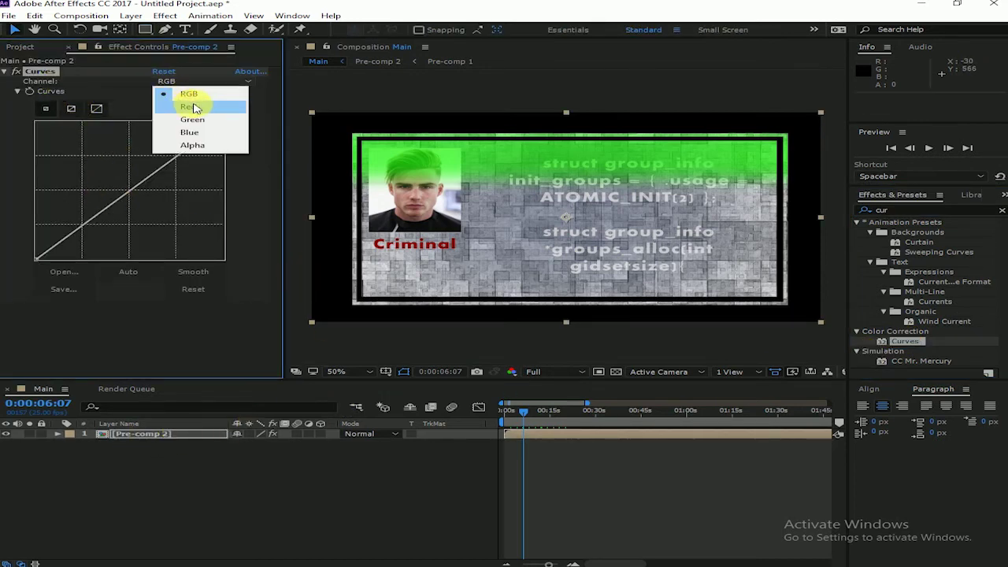
left_click(192, 119)
mouse_move(129, 191)
left_mouse_down()
mouse_move(139, 238)
mouse_move(107, 189)
mouse_move(144, 202)
left_mouse_up()
left_click(184, 82)
left_click(189, 131)
left_click_drag(162, 186, 140, 166)
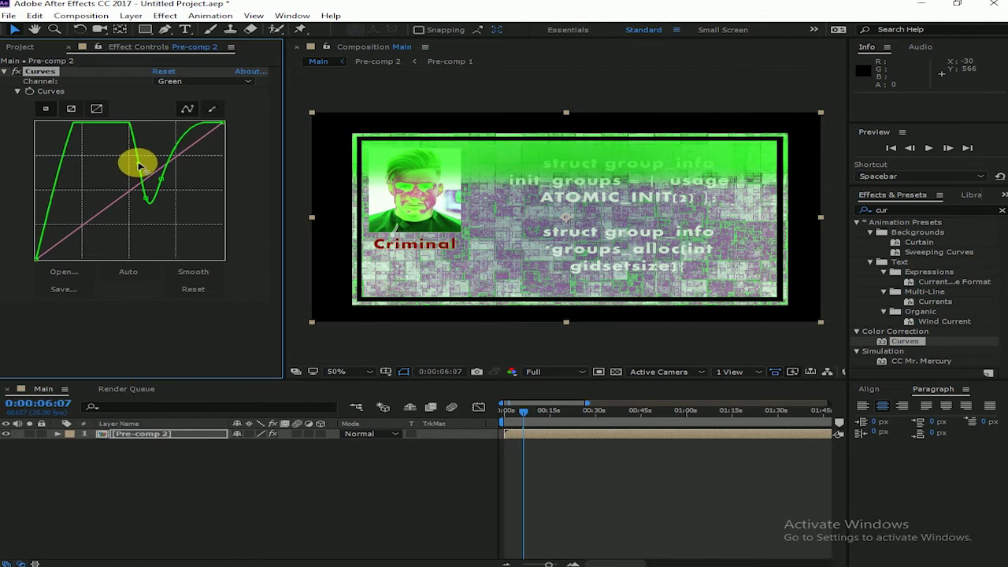
key("ctrl+z")
left_click_drag(131, 189, 127, 194)
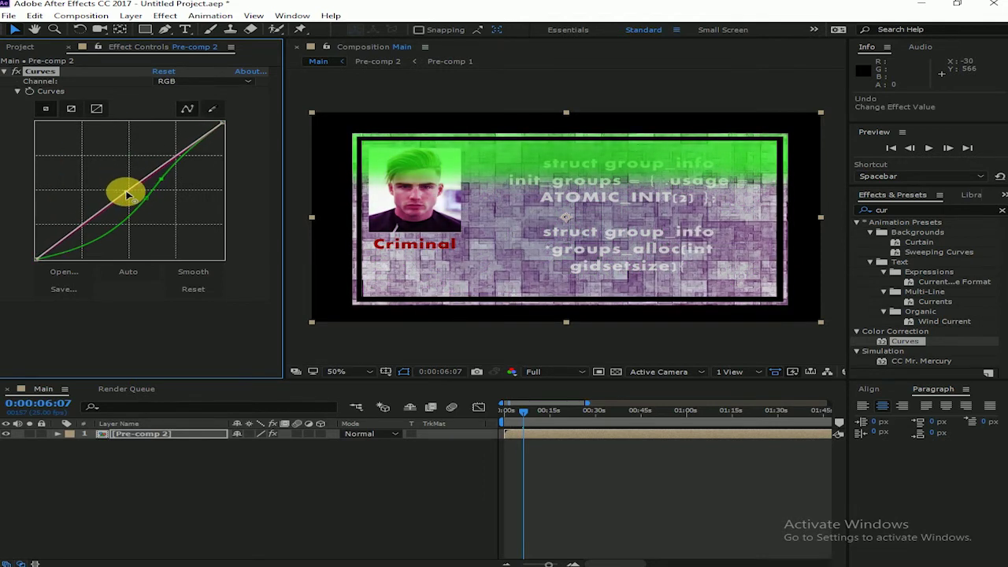
- Enlarge the curves graph and bow the RGB curve down to darken the image
left_click(167, 89)
left_click(99, 90)
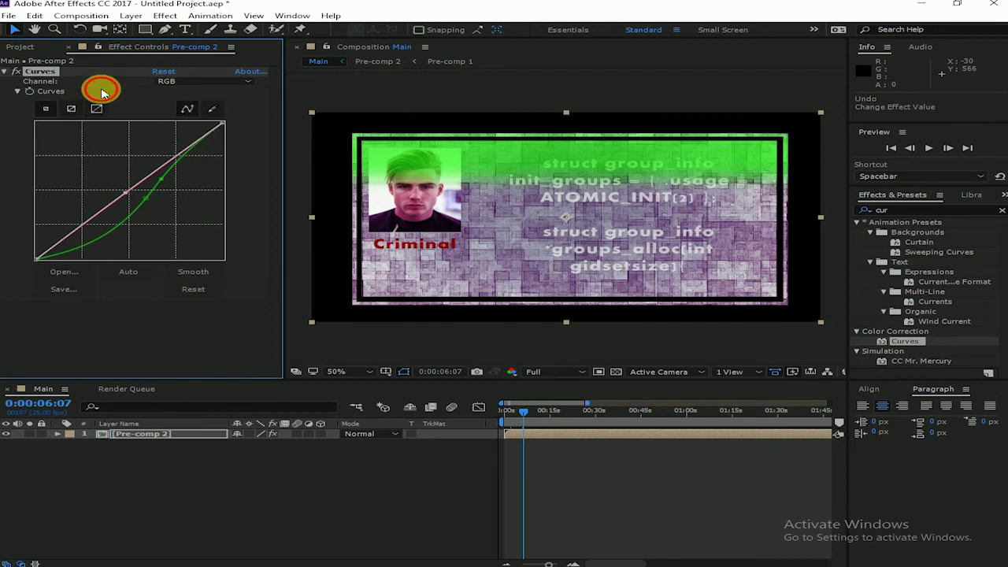
left_click(71, 108)
left_click_drag(199, 250, 217, 266)
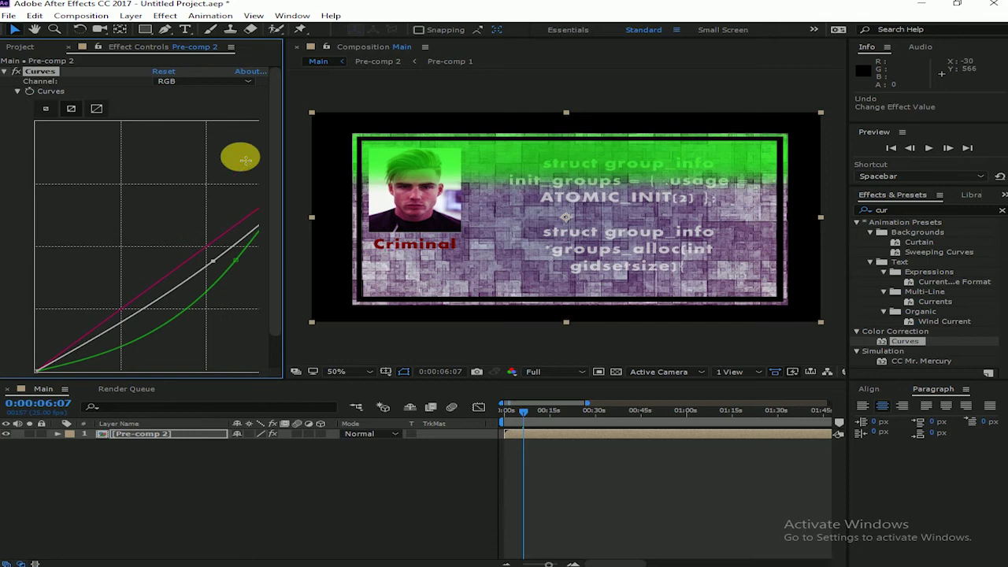
- Try bending the Alpha curve, undo it, then pull the Blue channel curve down
left_click(203, 81)
left_click(189, 141)
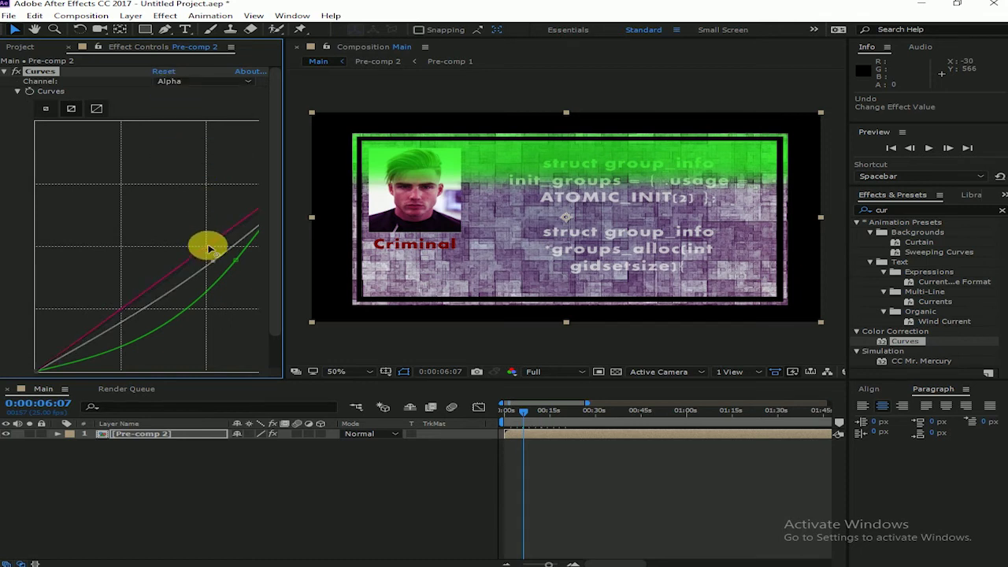
left_click_drag(171, 220, 213, 266)
key("ctrl+z")
key("ctrl+z")
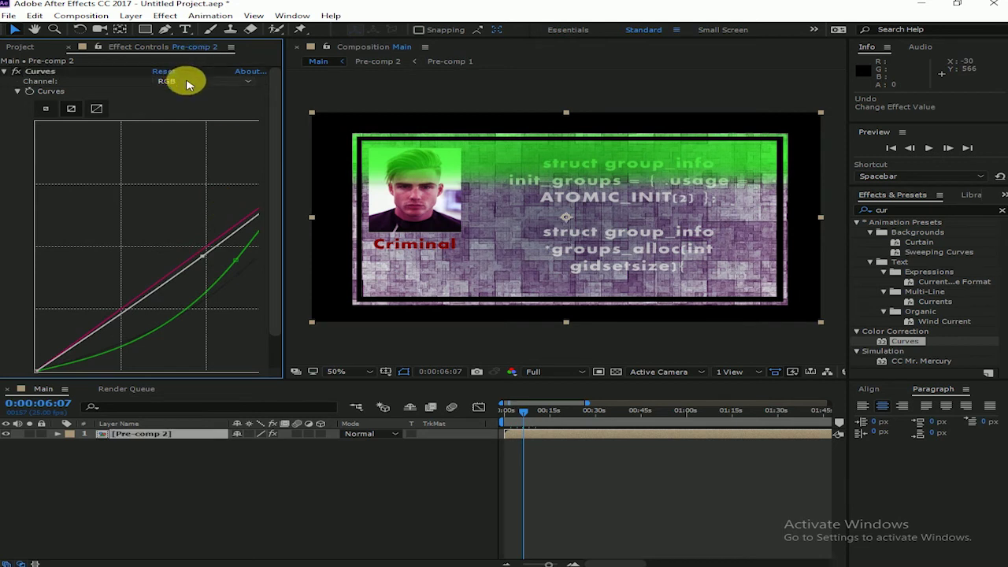
left_click(186, 81)
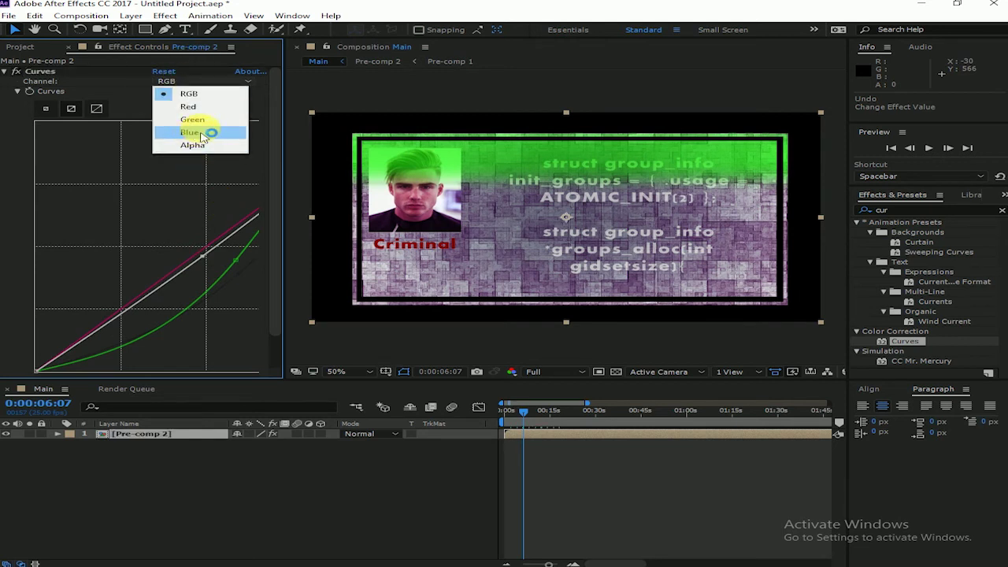
left_click(202, 133)
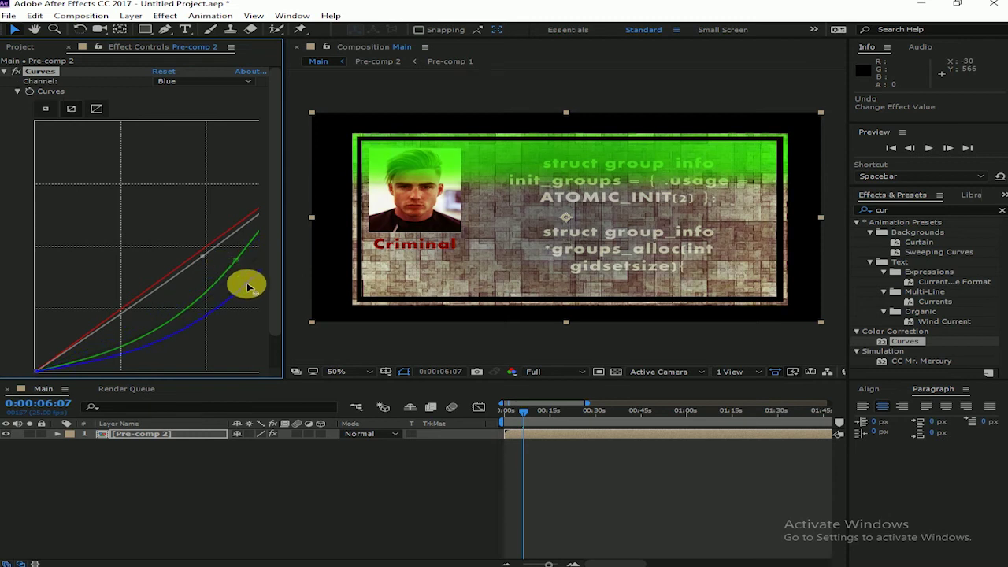
mouse_move(235, 260)
left_mouse_down()
mouse_move(240, 253)
mouse_move(211, 250)
left_mouse_up()
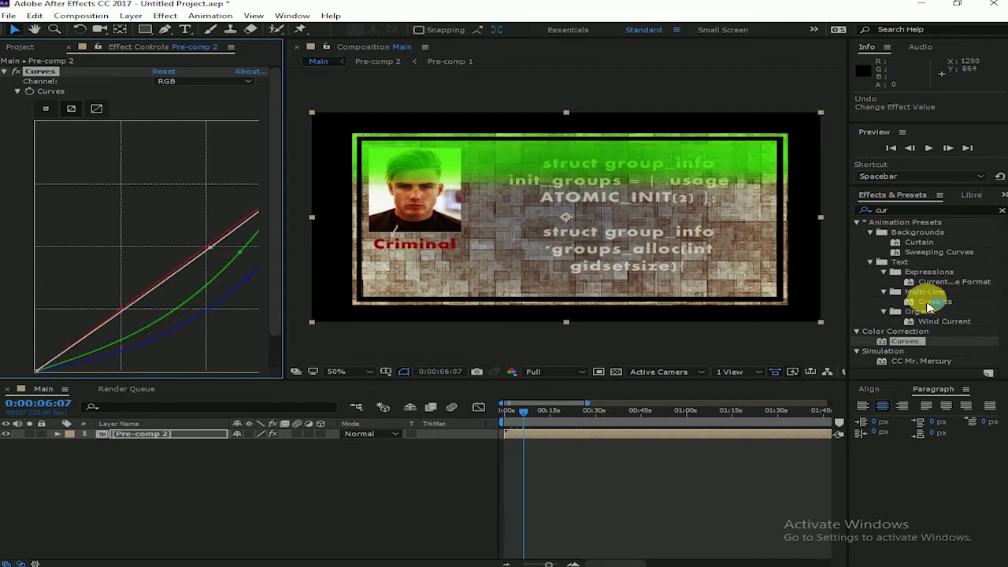
- Find the Tint effect in Effects & Presets and apply it to Pre-comp 2
left_click(897, 211)
type("tint")
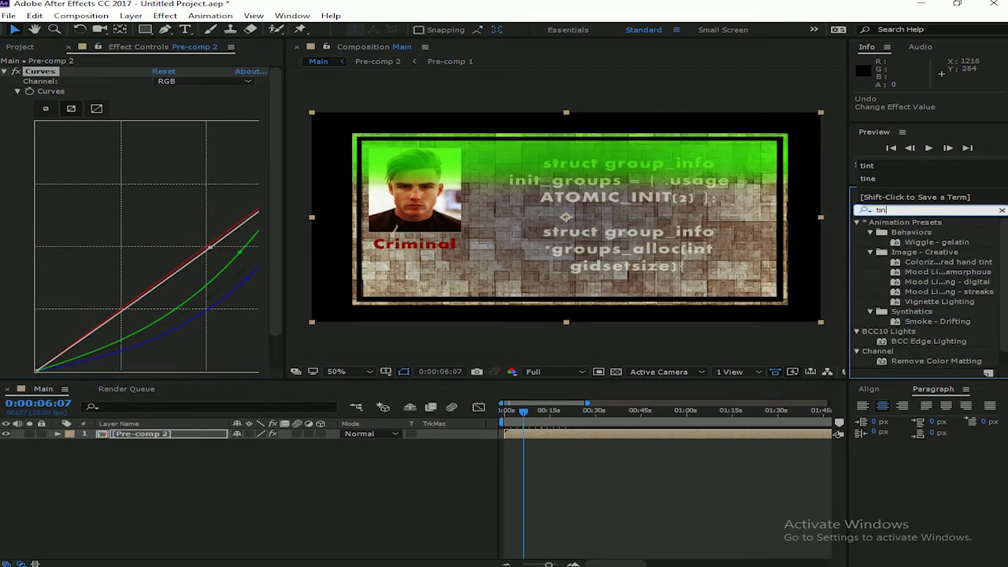
left_click(915, 264)
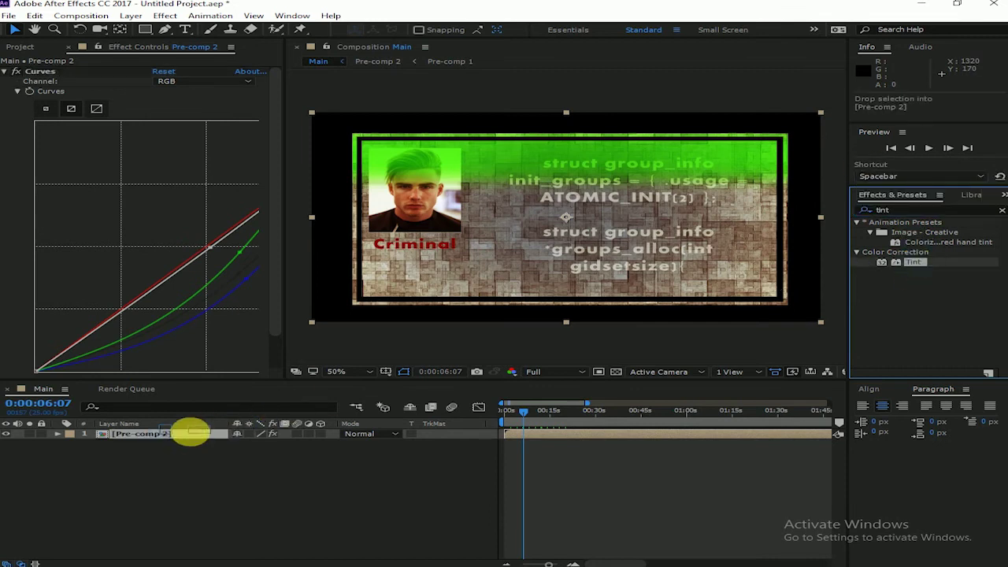
left_click_drag(915, 263, 189, 441)
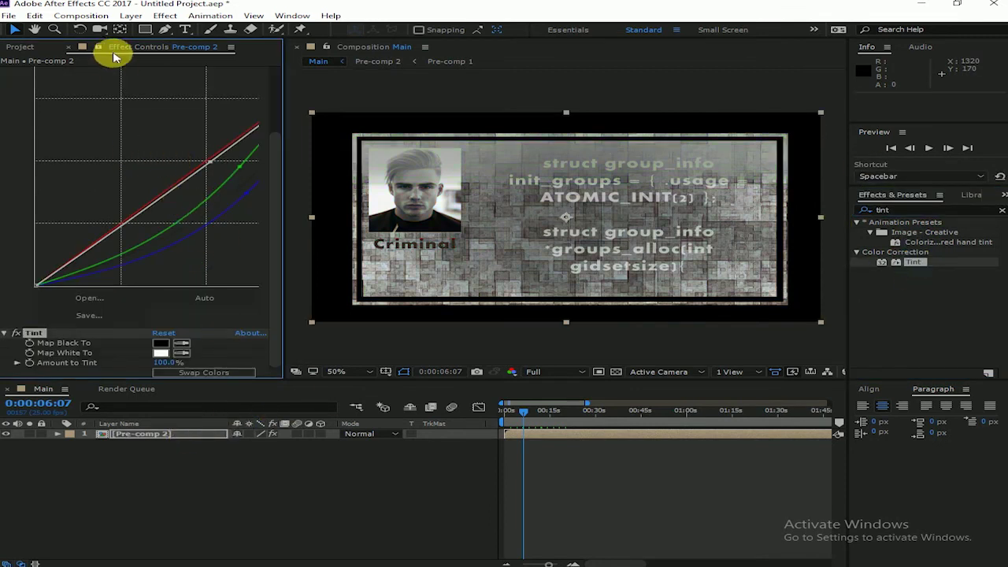
- Set the Tint's Map Black To colour to dark teal 007189
left_click(160, 344)
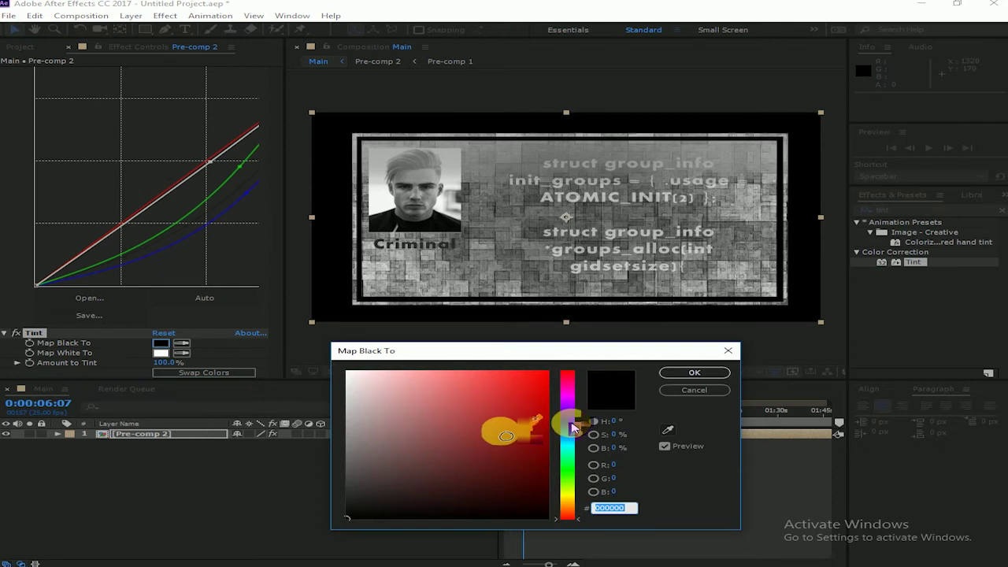
left_click(567, 435)
left_click(543, 413)
mouse_move(546, 413)
left_mouse_down()
mouse_move(546, 454)
mouse_move(587, 449)
left_mouse_up()
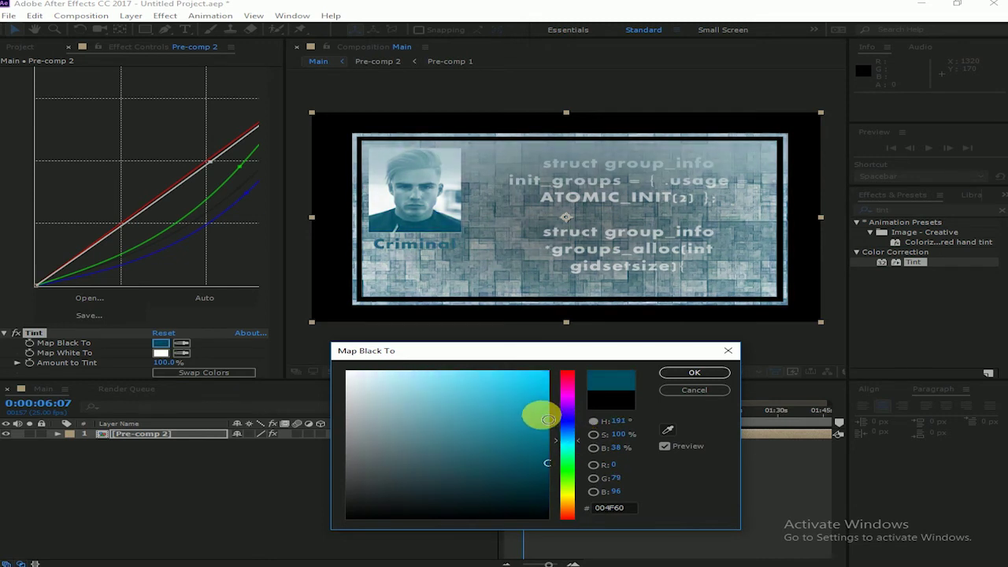
left_click_drag(543, 421, 568, 444)
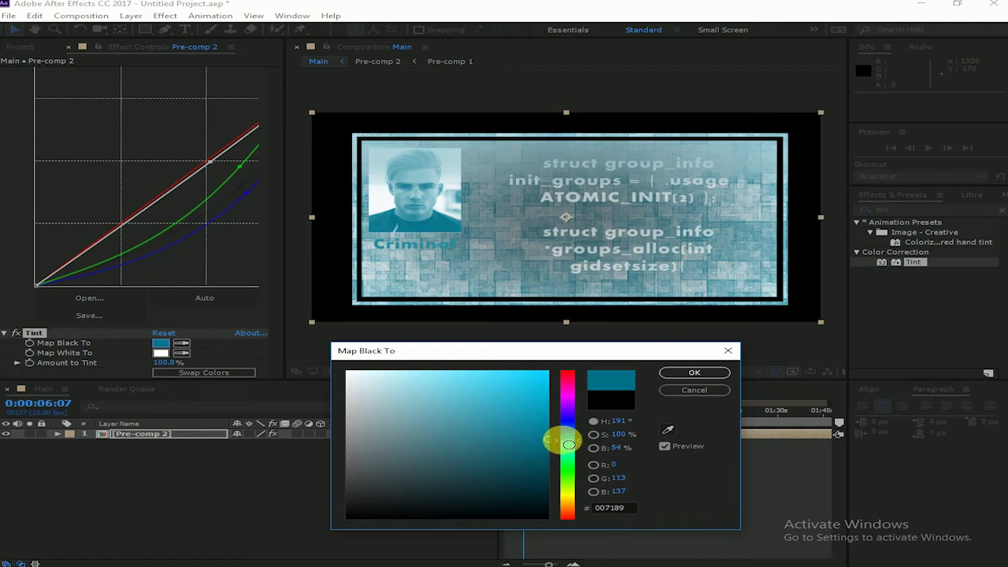
left_click(701, 376)
- Set Map White To pale blue B8EDFF and lower Amount to Tint to 80%
left_click(162, 353)
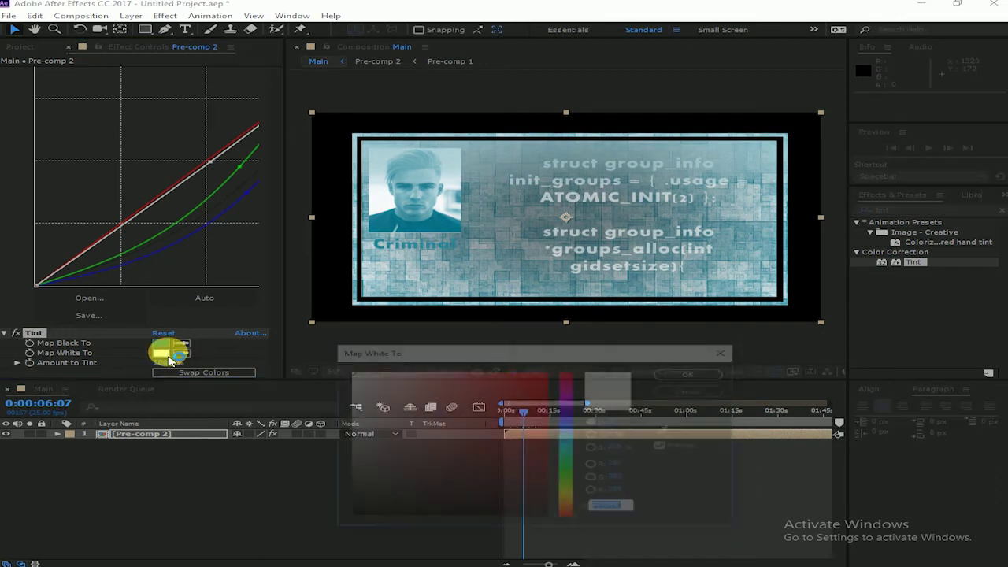
mouse_move(517, 411)
left_mouse_down()
mouse_move(567, 437)
mouse_move(451, 369)
left_mouse_up()
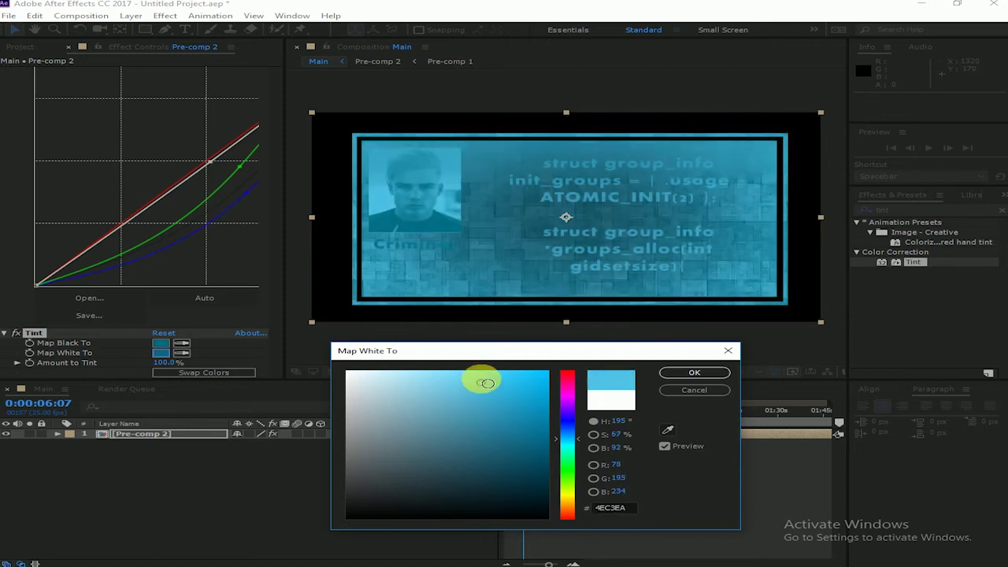
left_click_drag(449, 373, 347, 360)
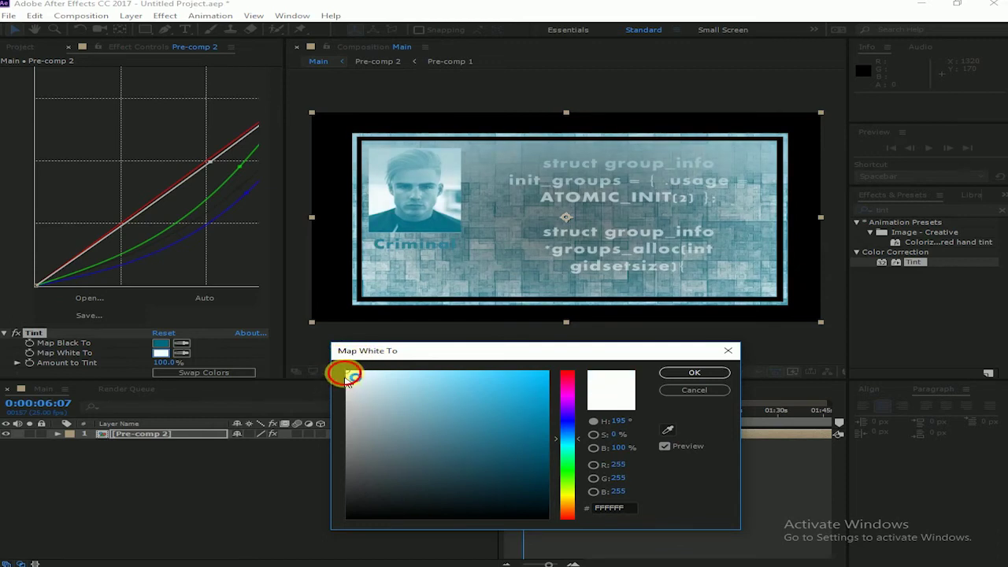
mouse_move(349, 377)
left_mouse_down()
mouse_move(387, 368)
mouse_move(408, 324)
left_mouse_up()
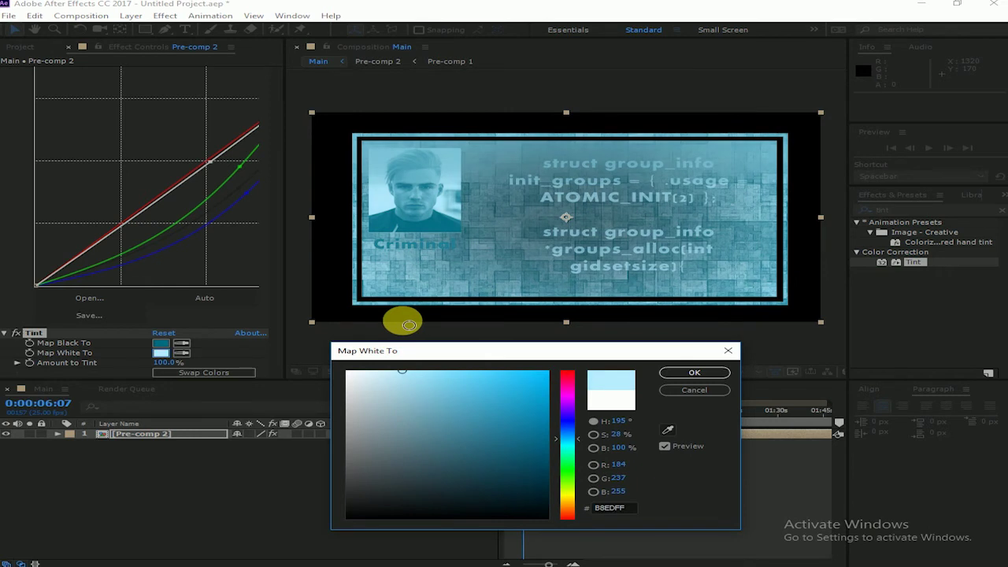
left_click(693, 372)
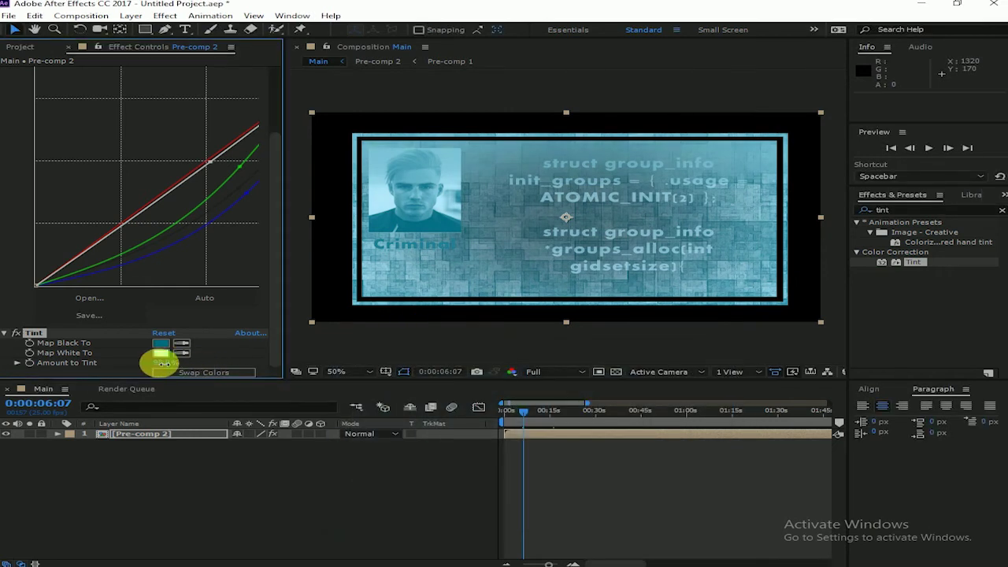
left_click_drag(162, 364, 144, 364)
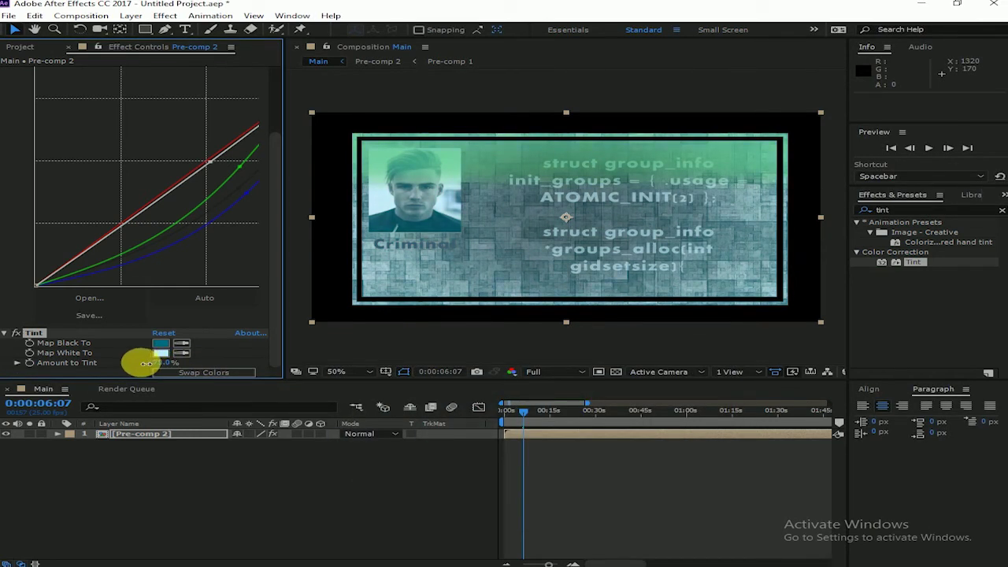
- Preview the teal-tinted animation, then return the playhead to 0:00:00:00
left_click(508, 411)
key("space")
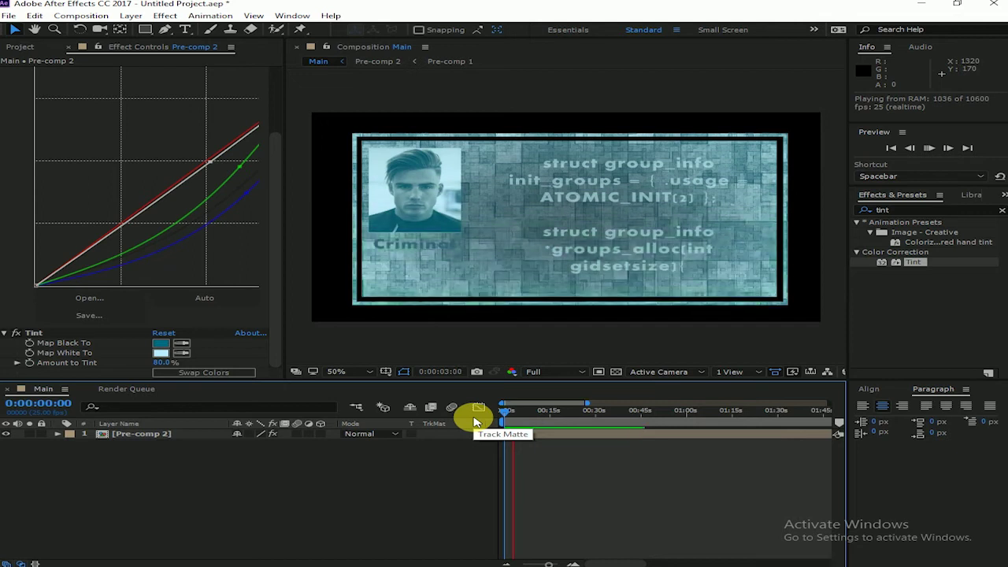
key("space")
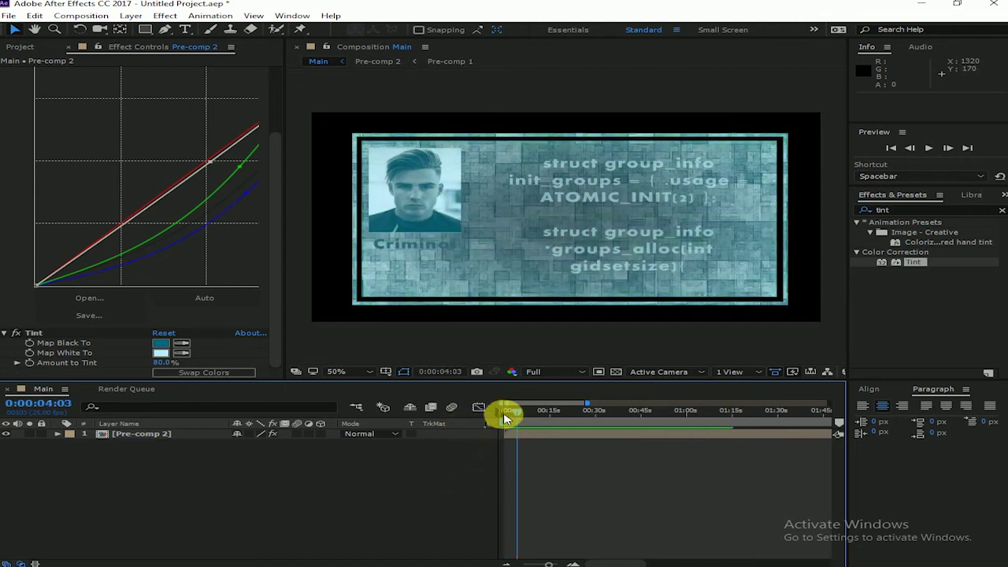
left_click_drag(519, 414, 504, 416)
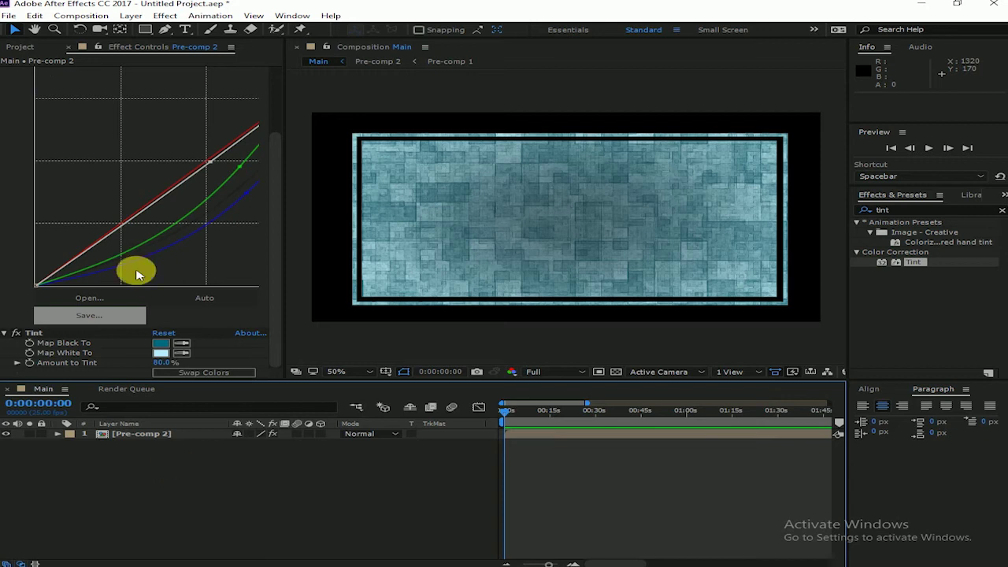
- Add the Main comp to the Render Queue and try QuickTime as the output format
left_click(725, 253)
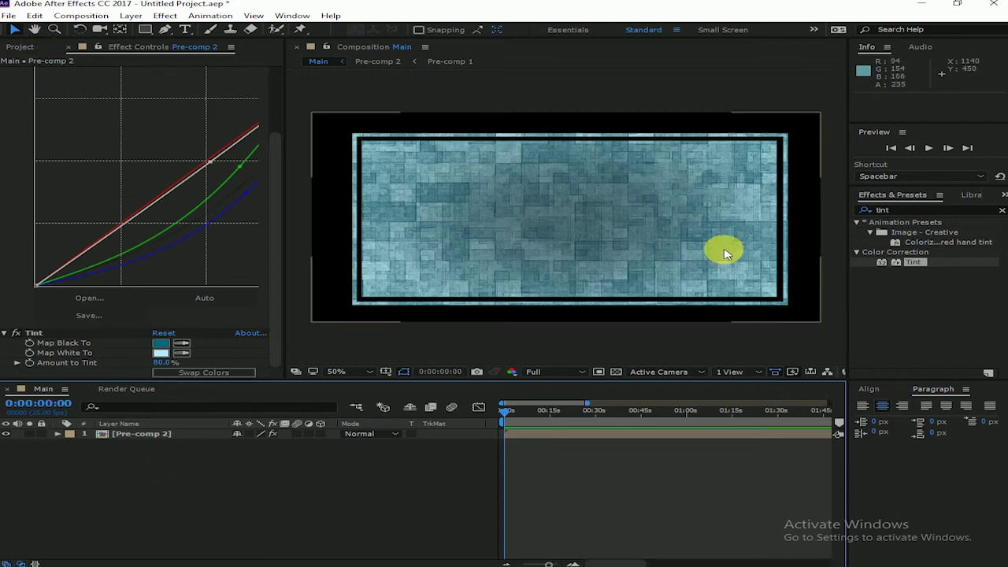
key("ctrl+m")
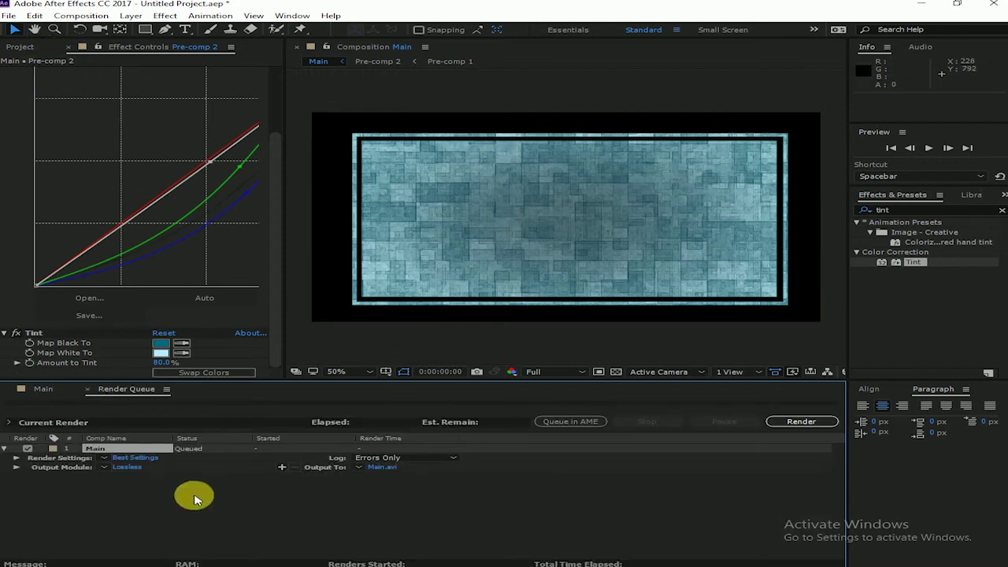
left_click(128, 467)
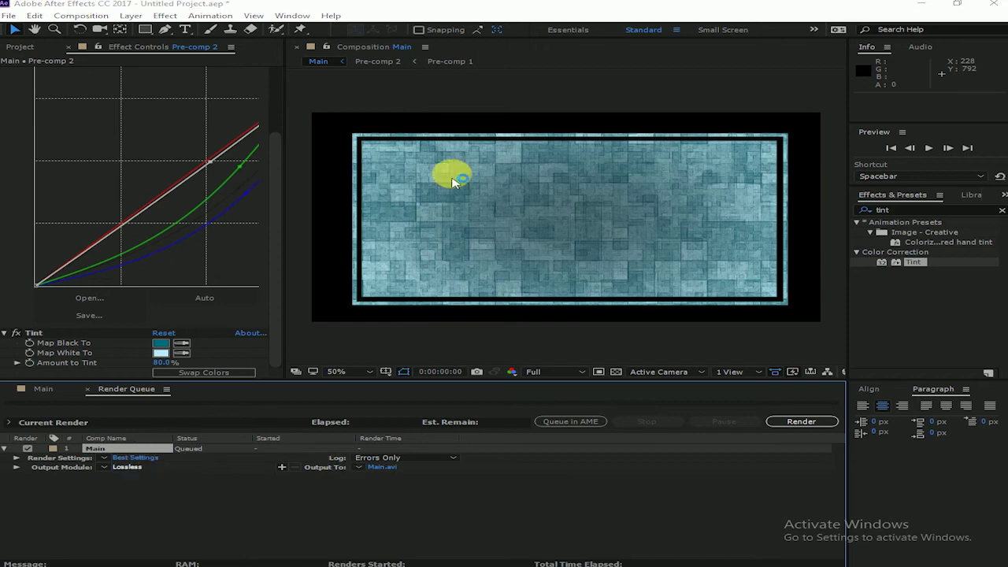
left_click(462, 175)
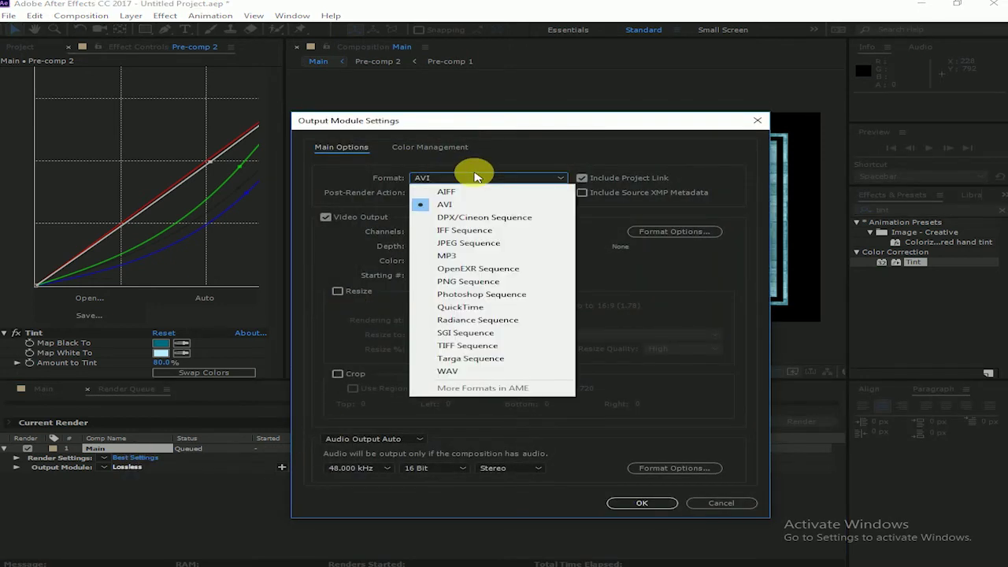
left_click(470, 308)
- Choose the Animation video codec in the QuickTime options
left_click(674, 232)
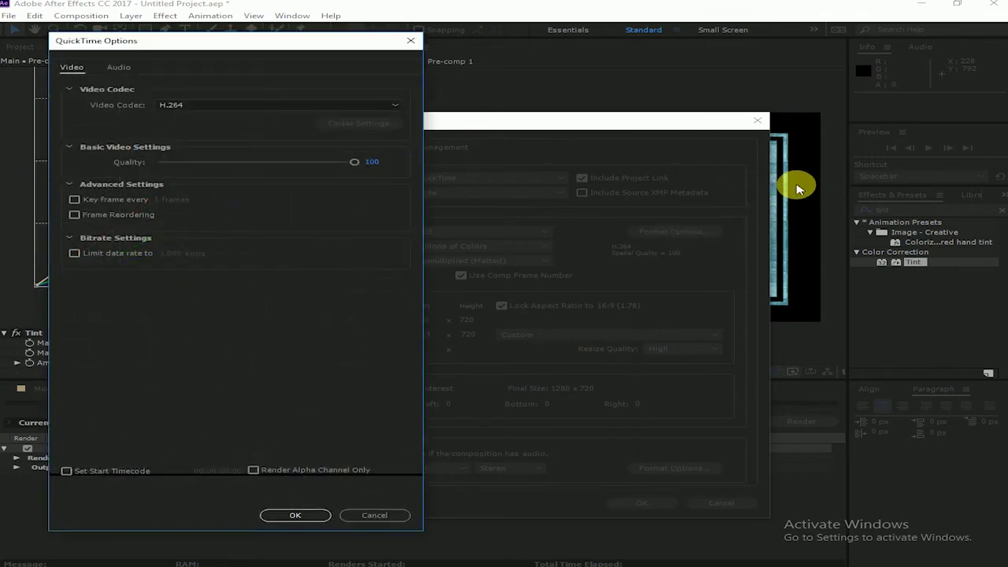
left_click(181, 105)
left_click(191, 117)
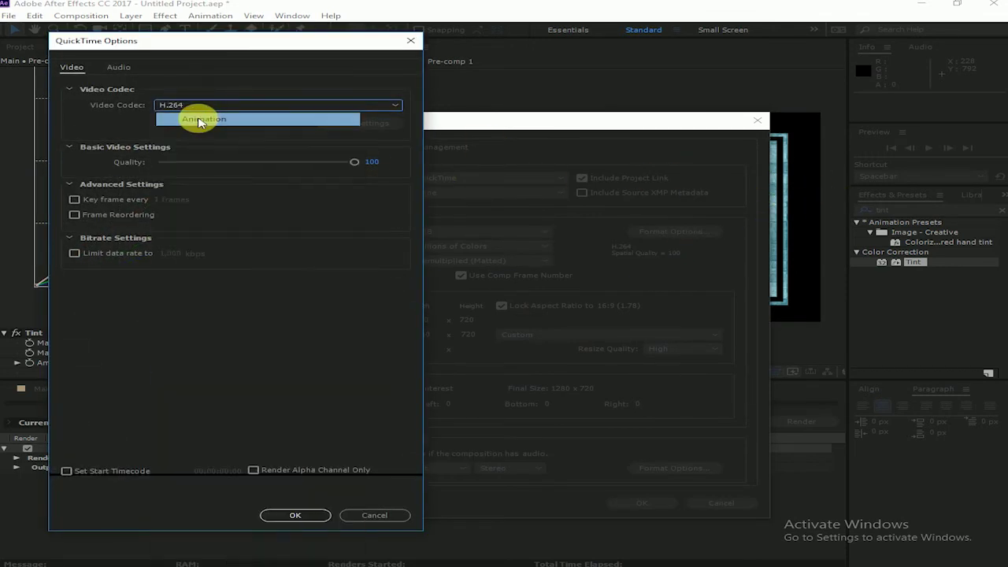
left_click(295, 515)
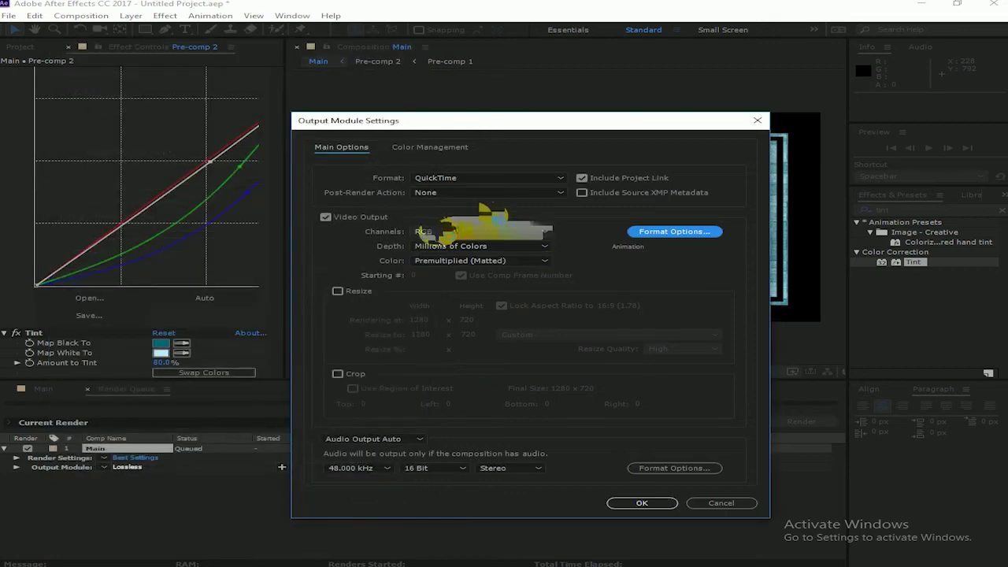
- Try RGB + Alpha channels, then cancel, keeping the Lossless output to Main.avi
left_click(442, 232)
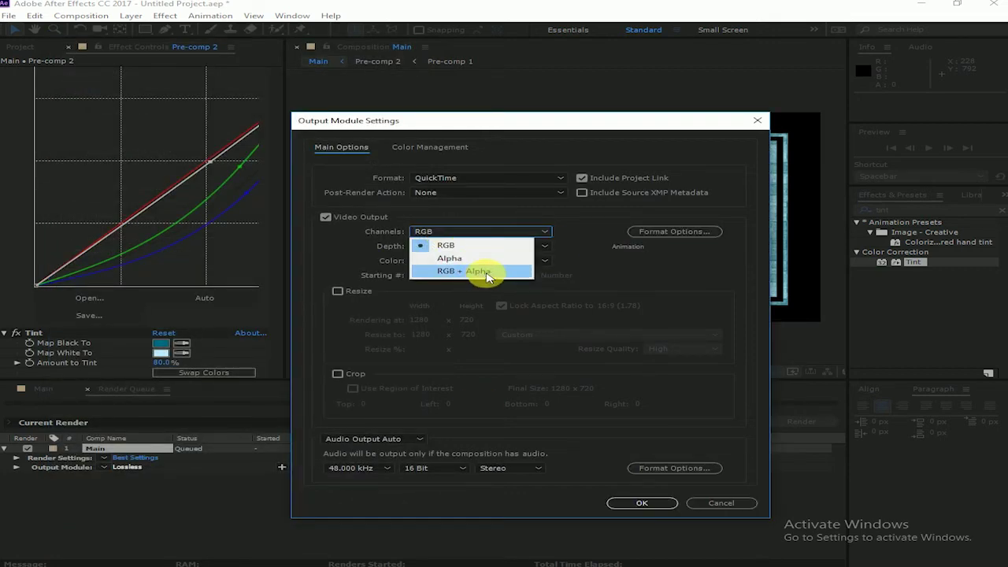
left_click(487, 272)
left_click(429, 231)
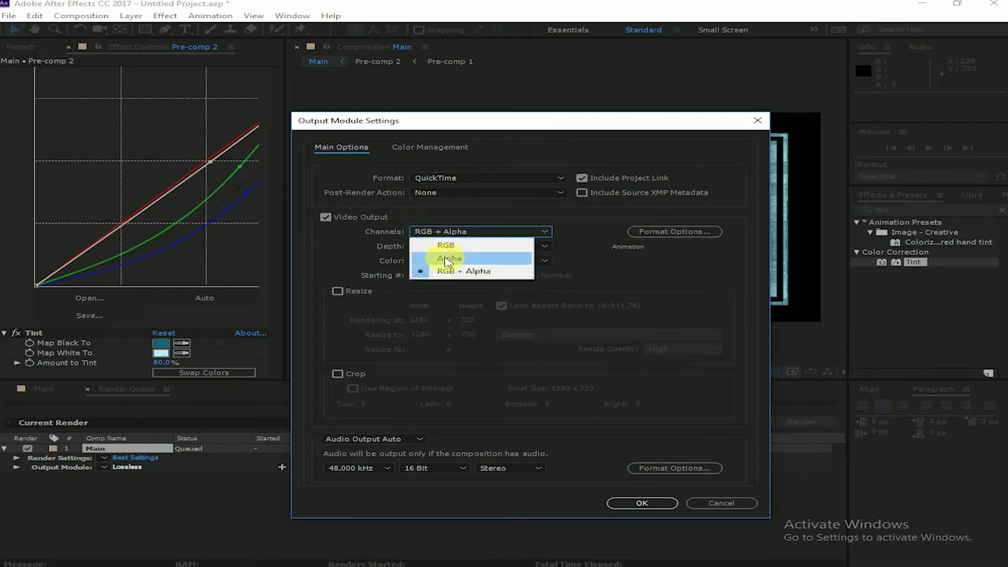
left_click_drag(535, 122, 299, 99)
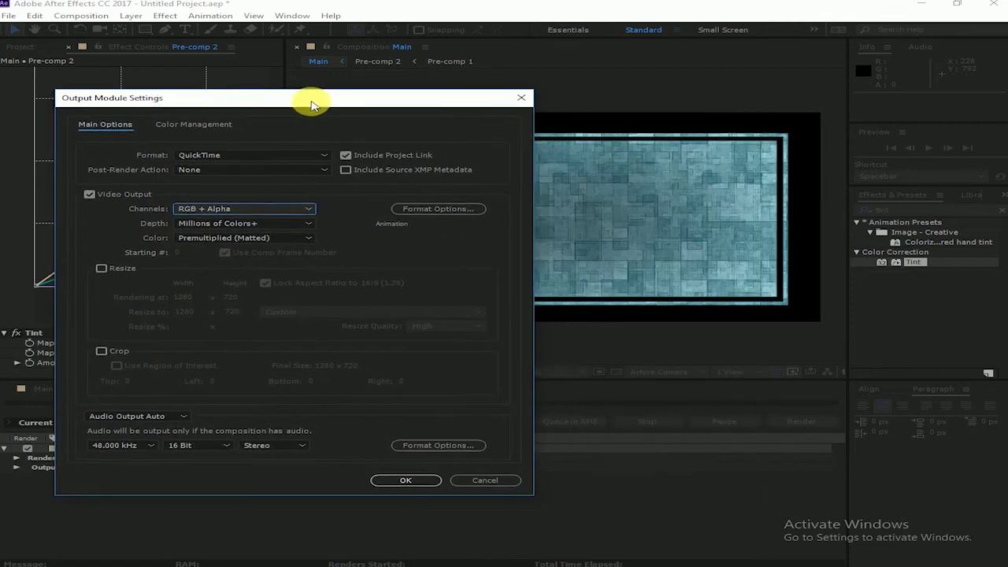
left_click(196, 212)
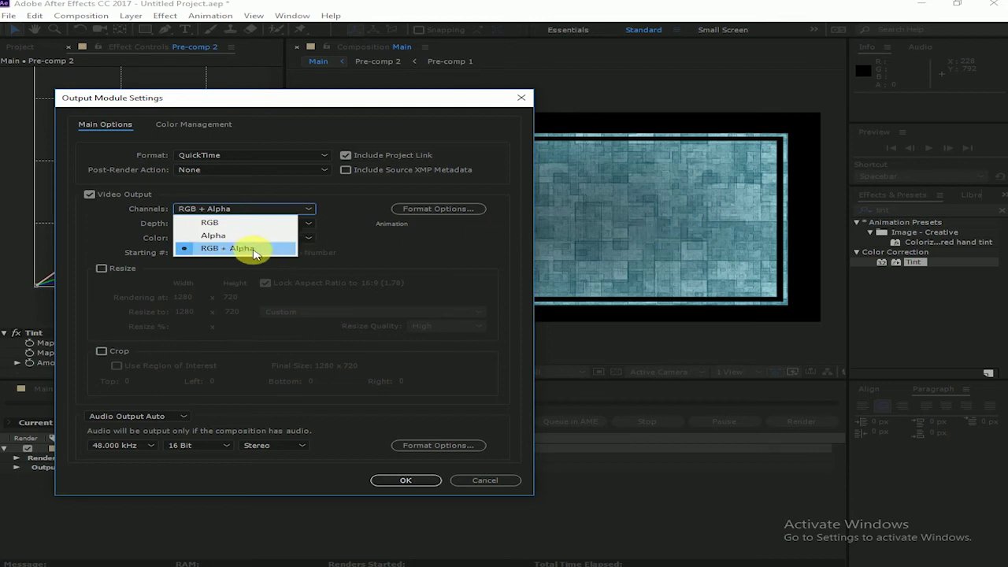
left_click(498, 479)
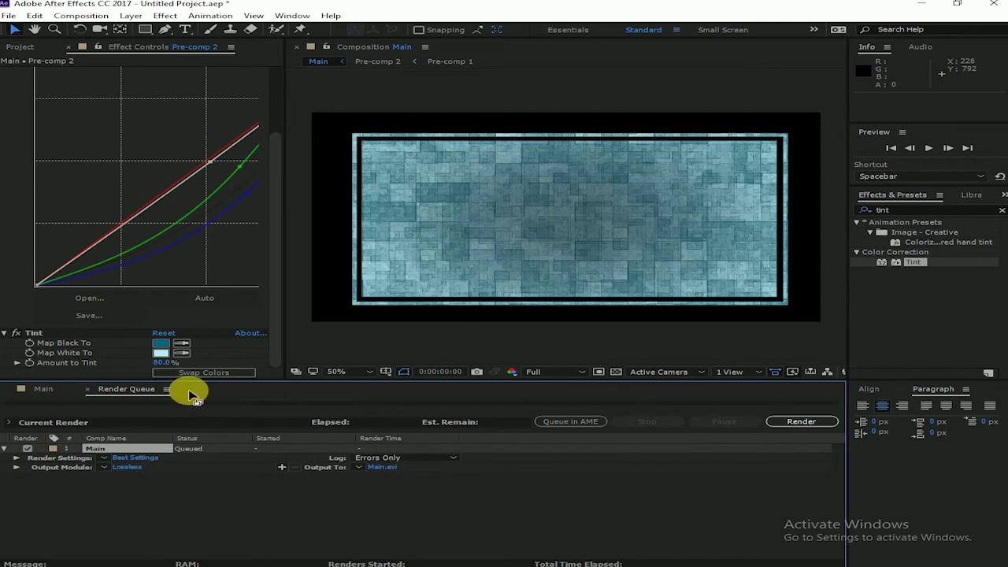
- Drag the MVI_2908.MOV footage from the Project panel into the Main timeline
left_click(89, 389)
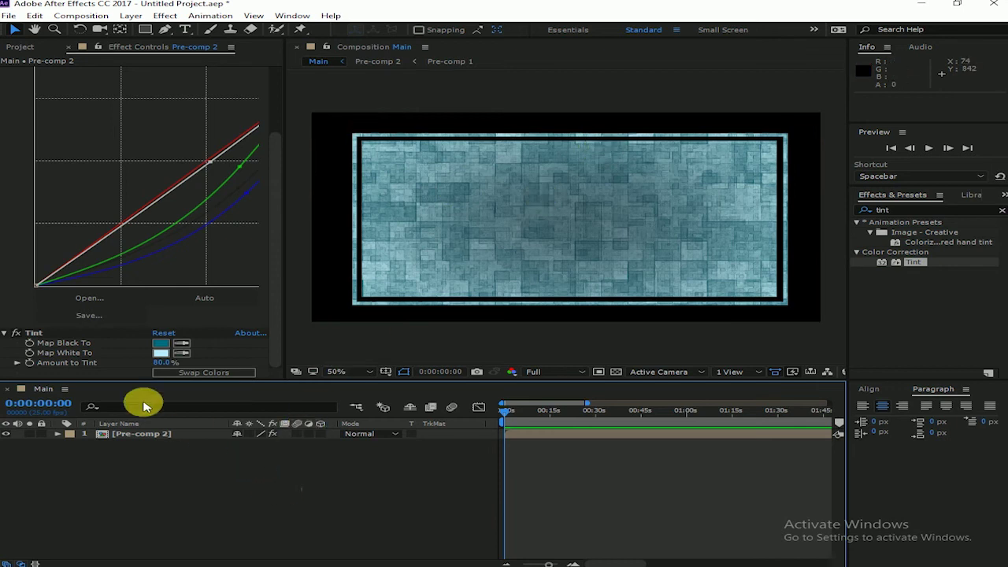
left_click(38, 49)
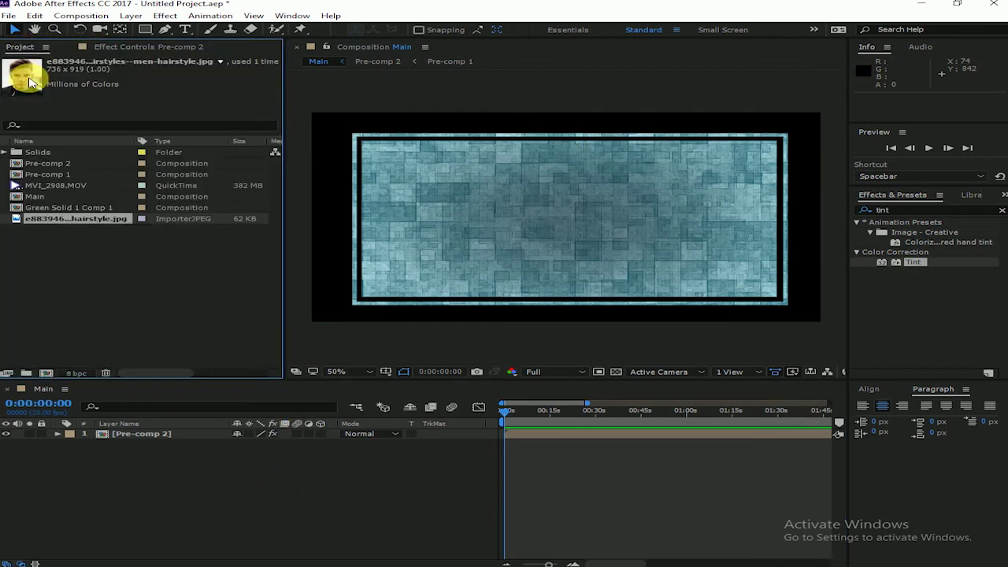
left_click(46, 185)
mouse_move(69, 193)
left_mouse_down()
mouse_move(94, 432)
mouse_move(103, 432)
left_mouse_up()
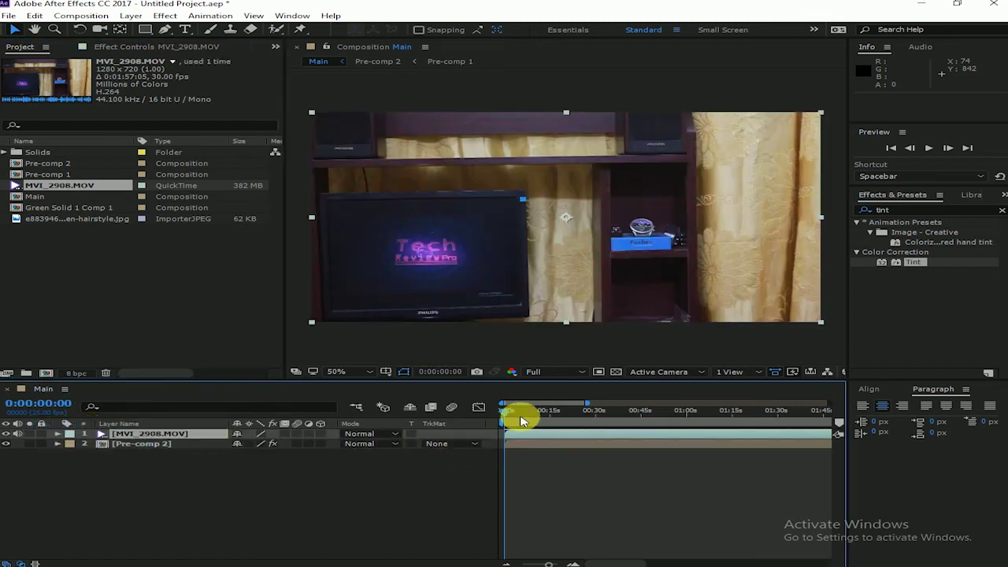
- Scrub through the MVI_2908.MOV footage to locate the monitor-logo section
mouse_move(508, 415)
left_mouse_down()
mouse_move(762, 415)
mouse_move(748, 429)
left_mouse_up()
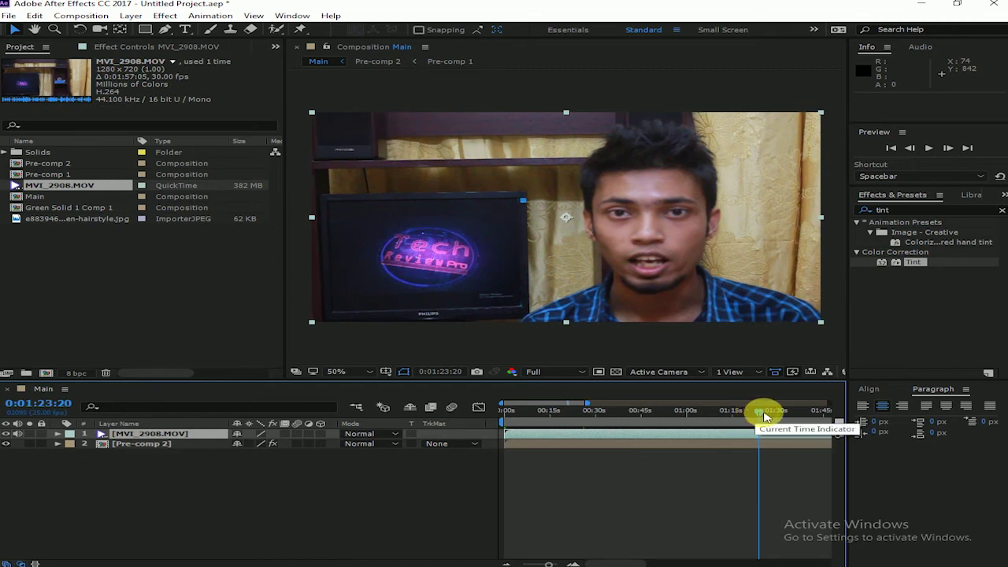
left_click(819, 411)
left_click_drag(634, 563, 658, 563)
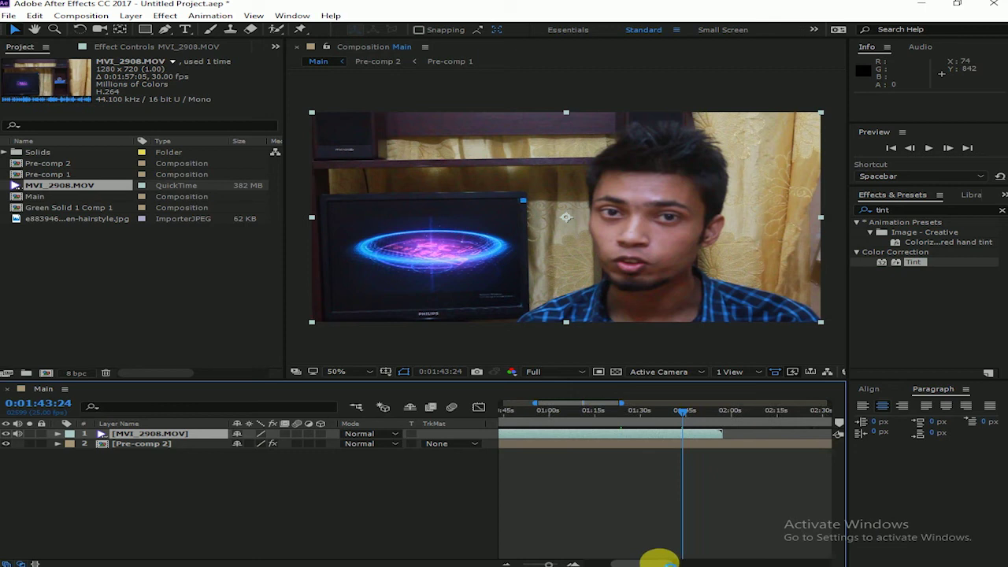
scroll(515, 452, "down", 3)
scroll(508, 437, "down", 3)
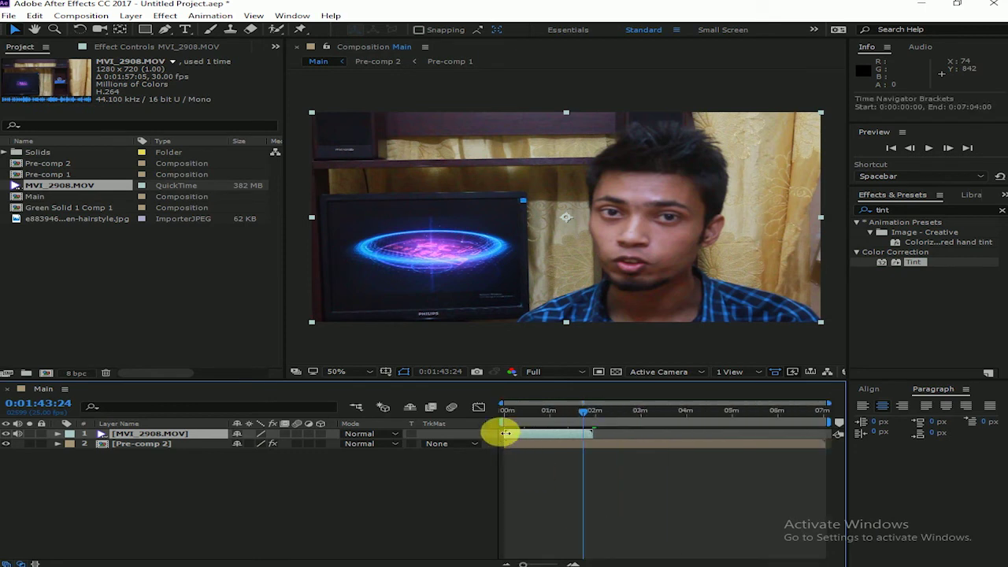
mouse_move(562, 415)
left_mouse_down()
mouse_move(587, 417)
mouse_move(577, 411)
left_mouse_up()
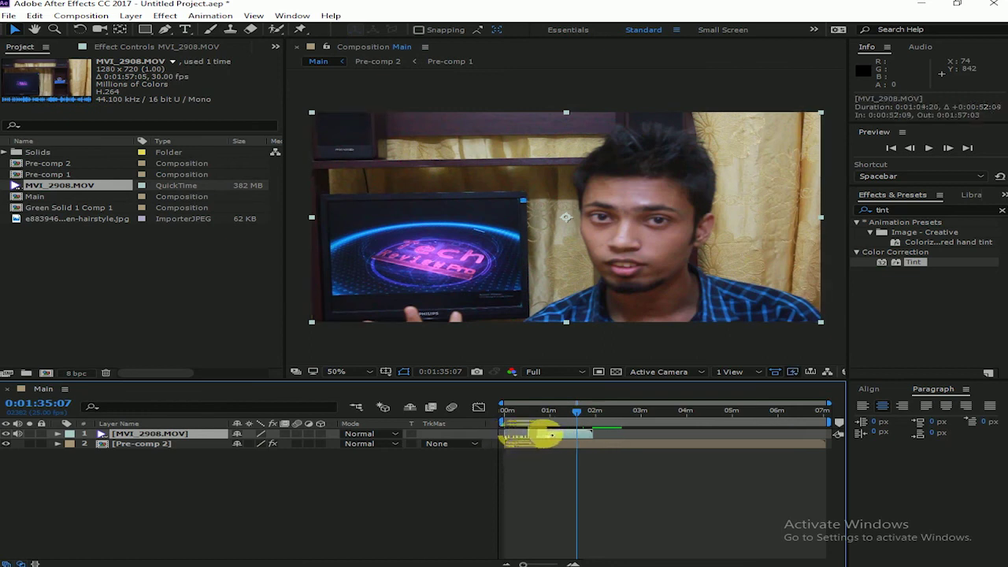
- Slide the MVI_2908.MOV layer earlier so its monitor-logo section plays near the start
left_click_drag(575, 418, 576, 418)
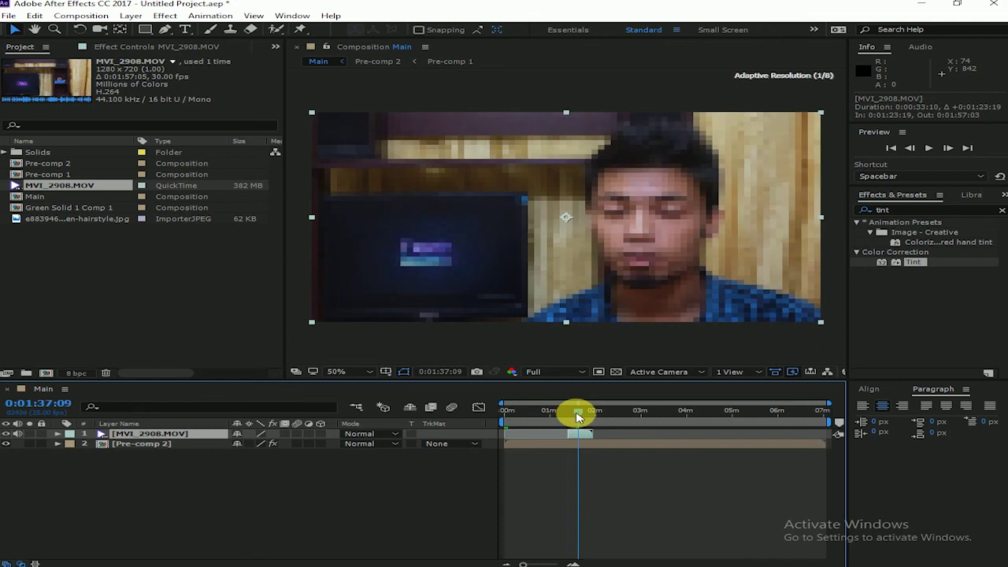
left_click_drag(576, 417, 580, 417)
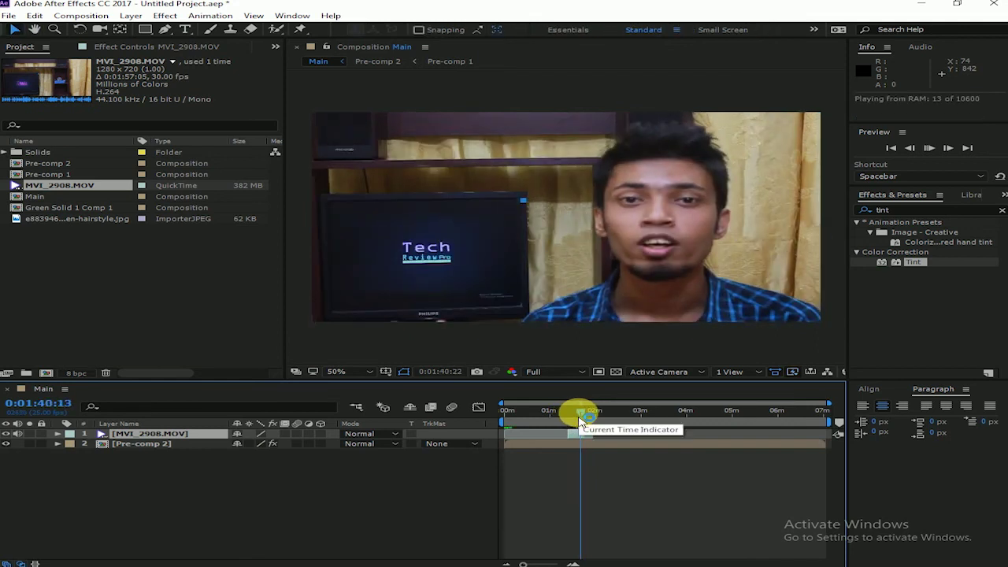
left_click_drag(576, 431, 513, 436)
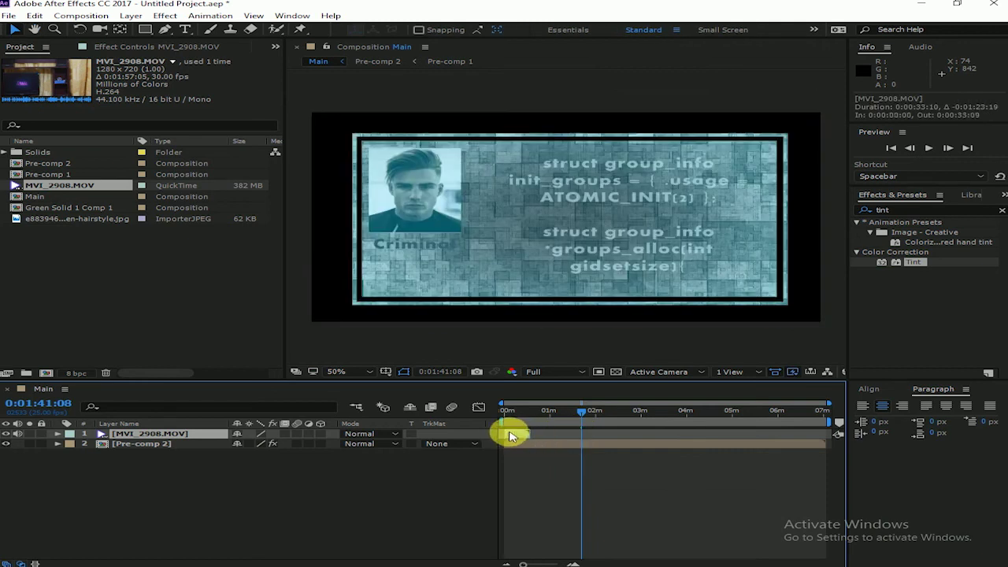
- Preview Main from the start, then trim the footage's in-point to 0:00:00:14
left_click(507, 412)
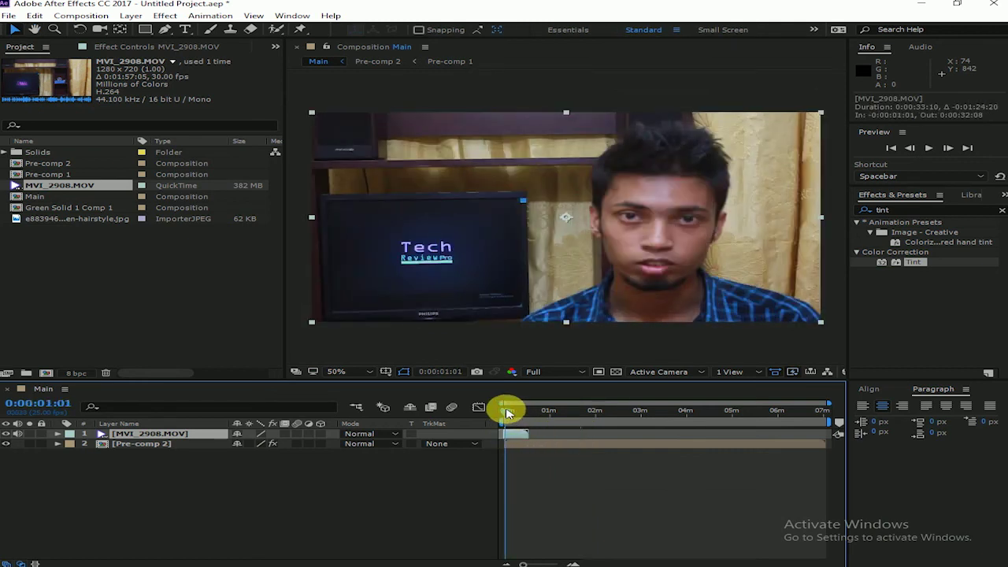
key("equal")
key("space")
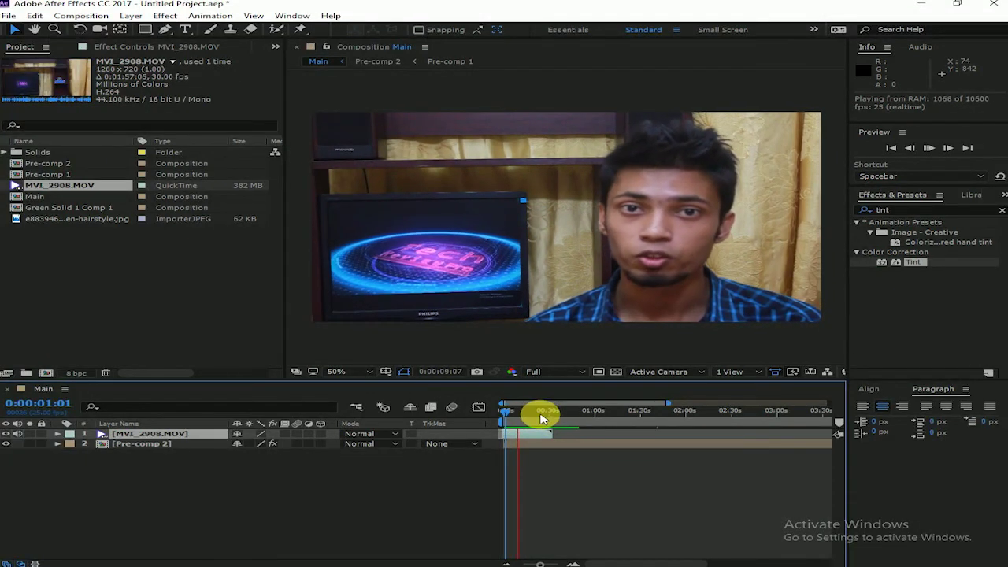
left_click(512, 411)
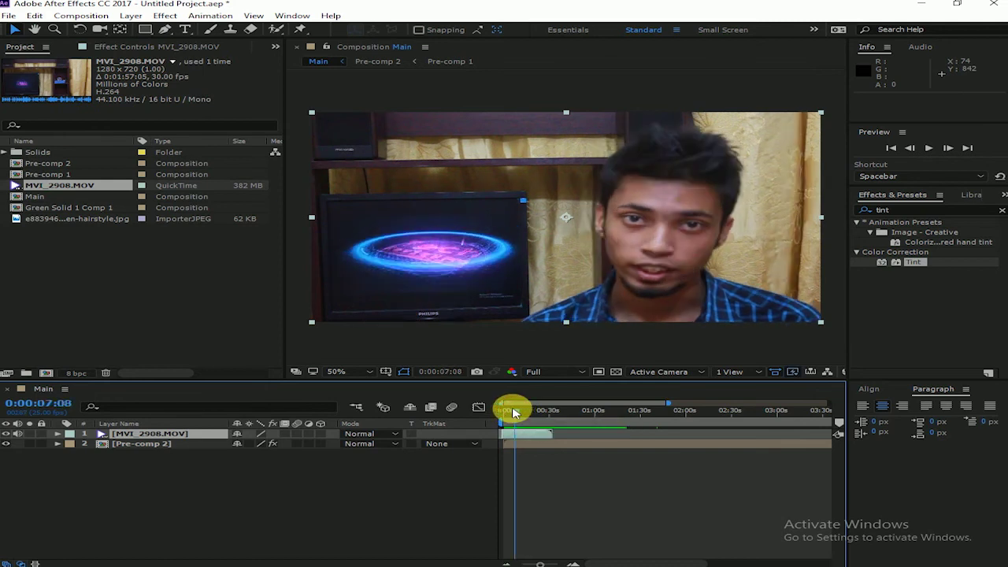
left_click_drag(511, 411, 518, 412)
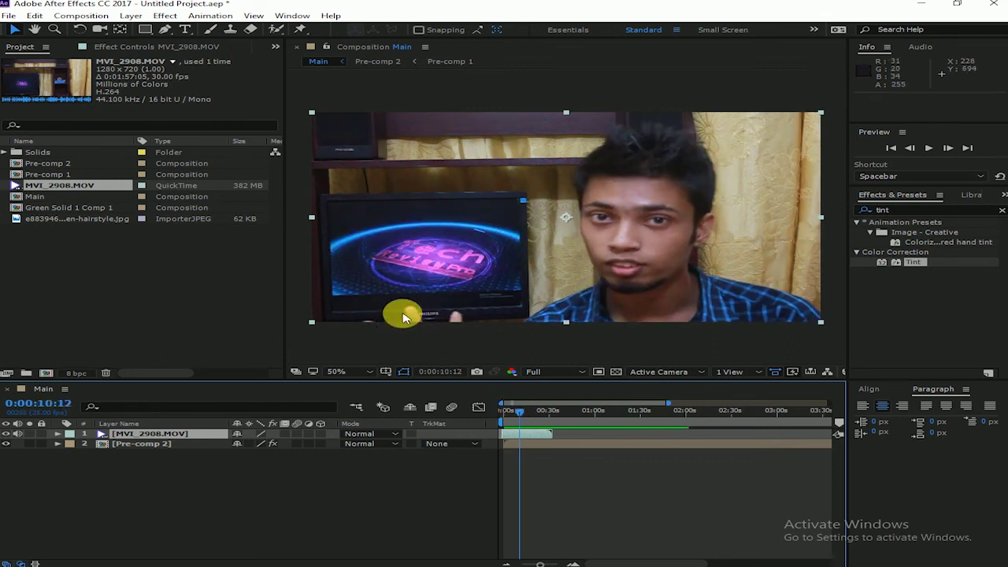
mouse_move(508, 434)
left_mouse_down()
mouse_move(520, 441)
mouse_move(504, 412)
left_mouse_up()
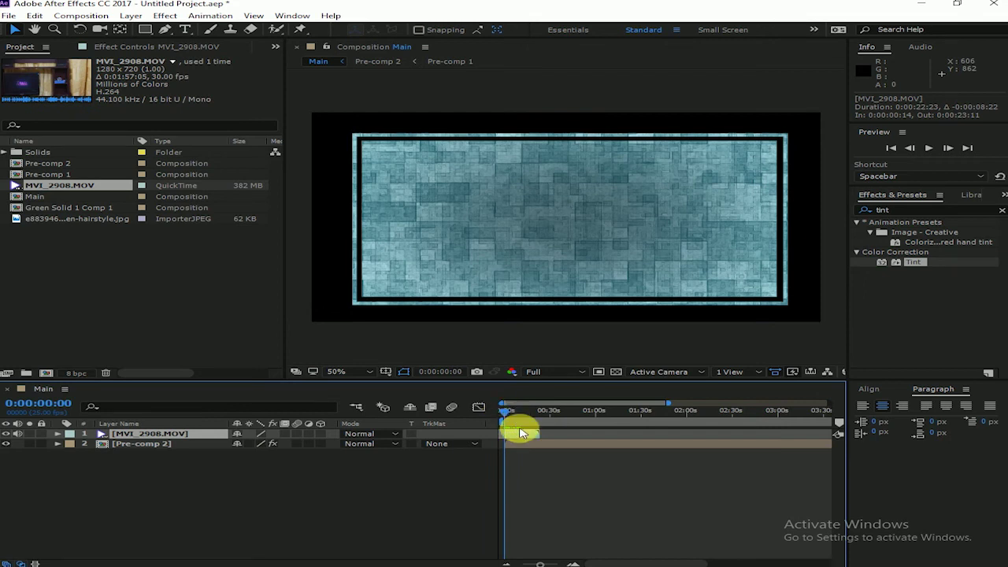
left_click(521, 444)
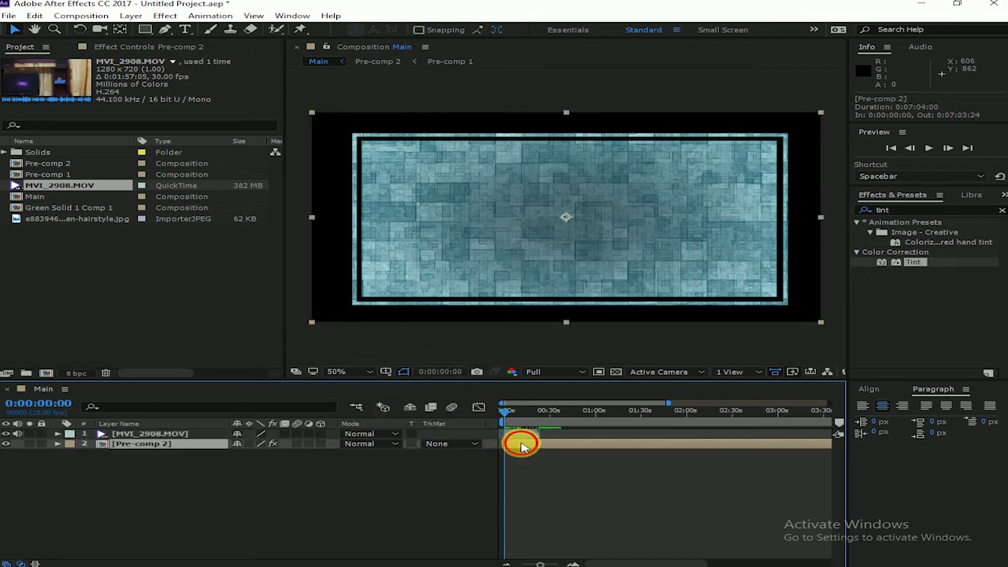
- Move Pre-comp 2 above MVI_2908.MOV in the layer stack, starting 13 frames in
left_click_drag(523, 449, 526, 447)
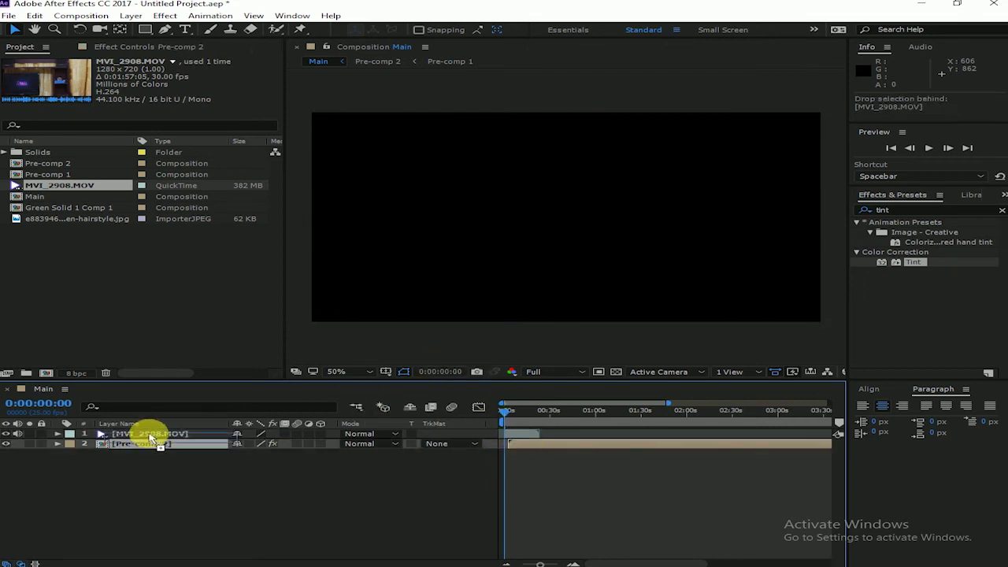
left_click_drag(167, 447, 150, 433)
left_click_drag(533, 435, 528, 434)
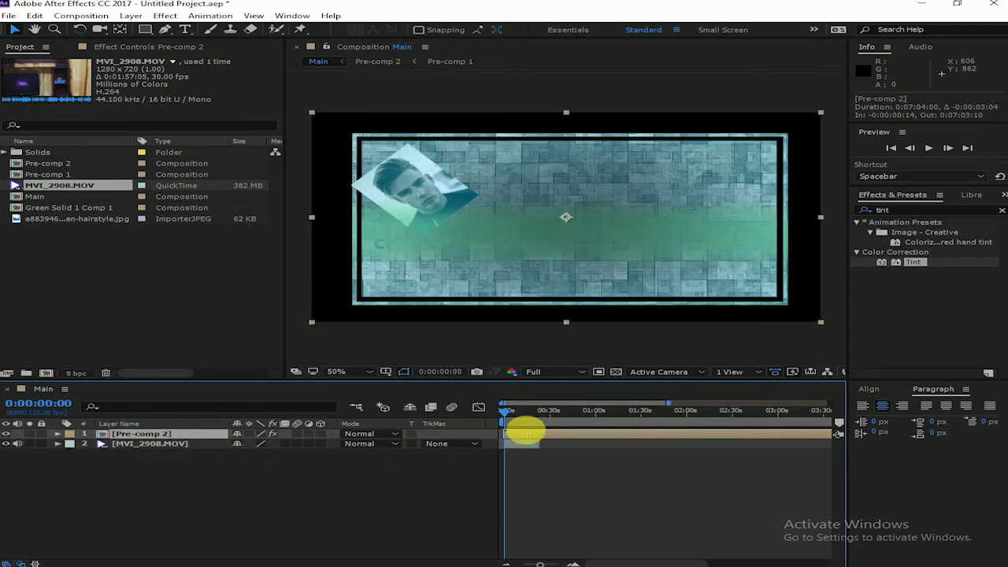
scroll(551, 437, "up", 3)
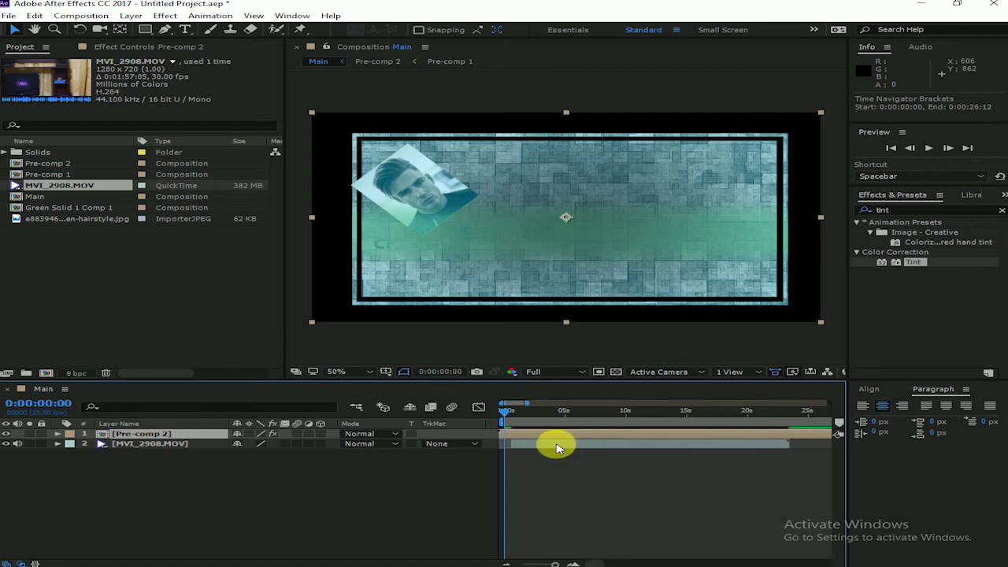
left_click(557, 443)
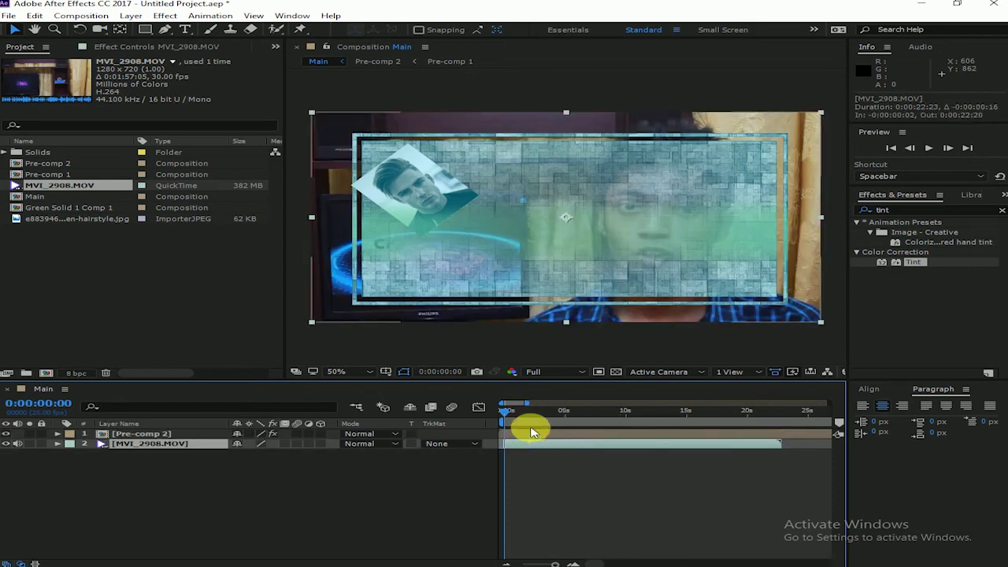
mouse_move(516, 433)
left_mouse_down()
mouse_move(529, 433)
mouse_move(511, 422)
mouse_move(522, 437)
left_mouse_up()
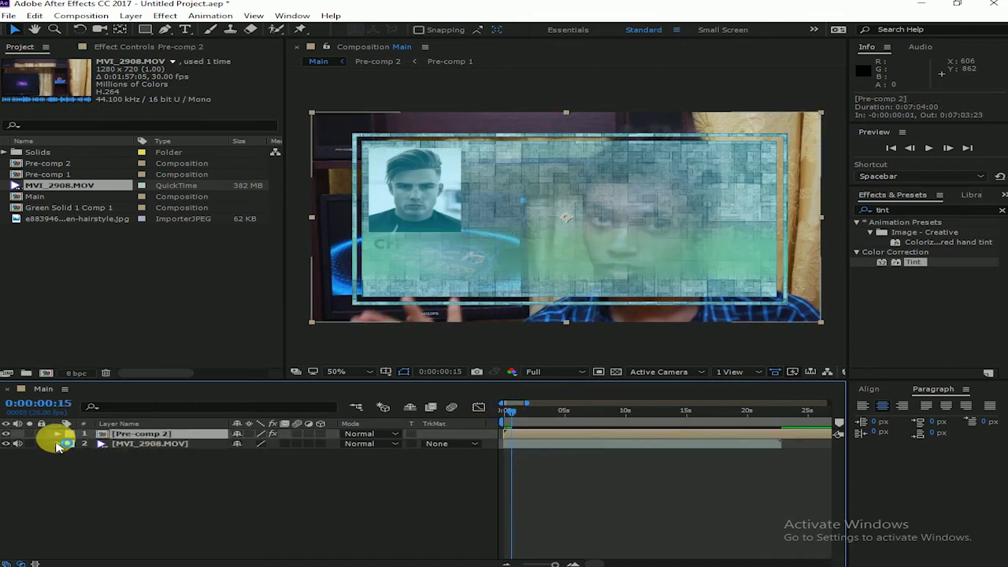
- Scale Pre-comp 2 down to 36% in its Transform properties
left_click(56, 434)
left_click(84, 455)
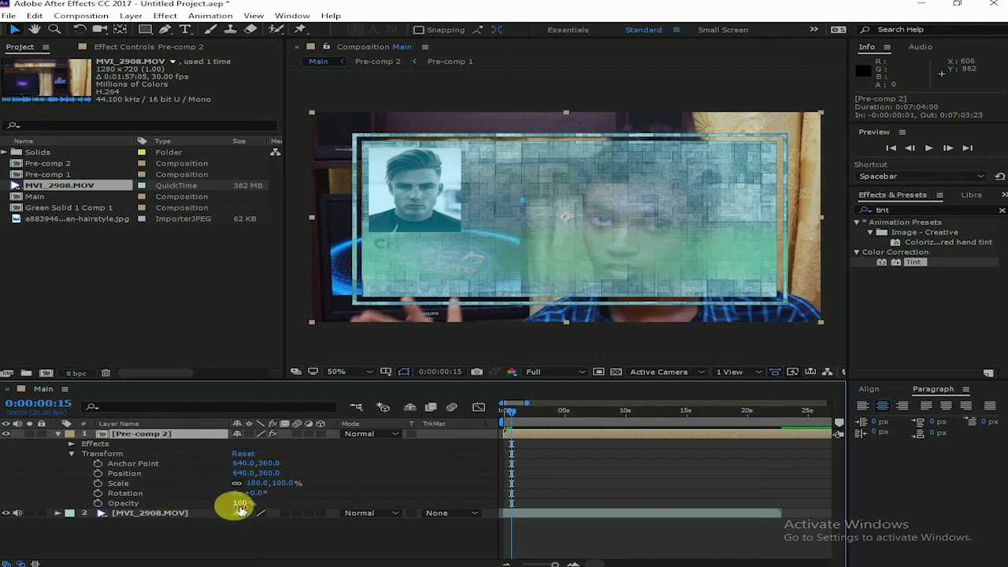
left_click_drag(270, 490, 215, 487)
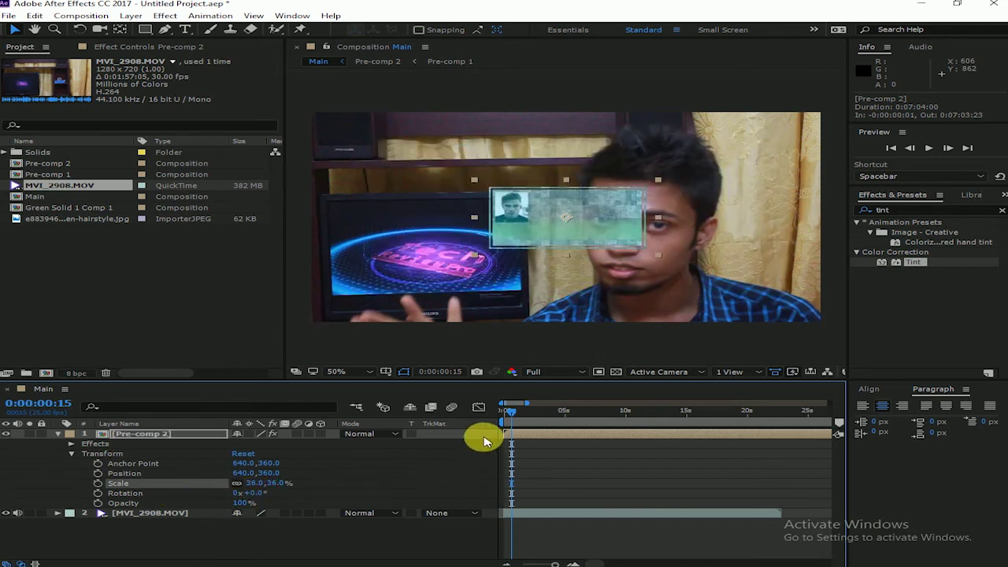
- Position the card at 310, 550 over the monitor screen in the footage
left_click_drag(508, 415, 503, 415)
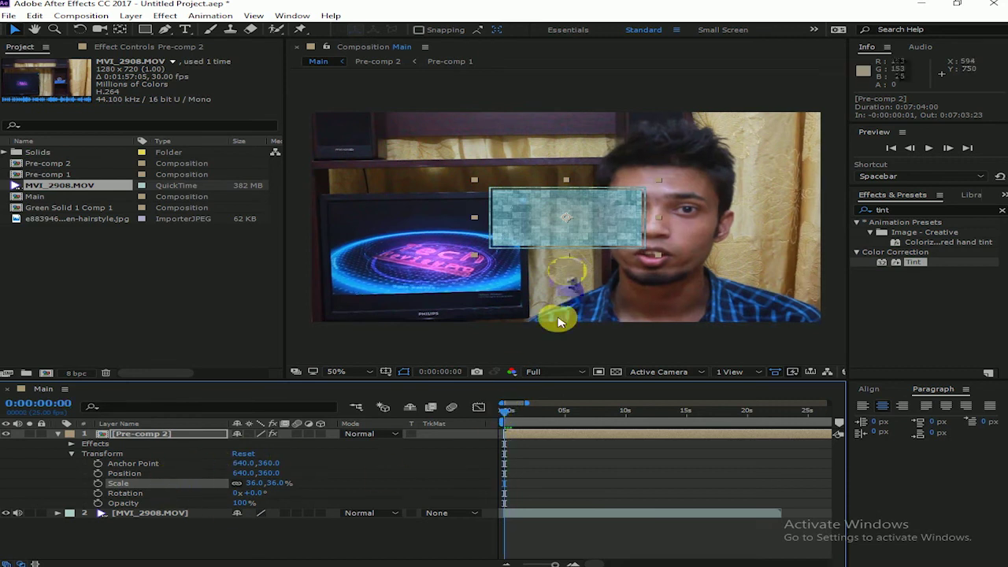
mouse_move(565, 206)
left_mouse_down()
mouse_move(421, 281)
mouse_move(435, 279)
left_mouse_up()
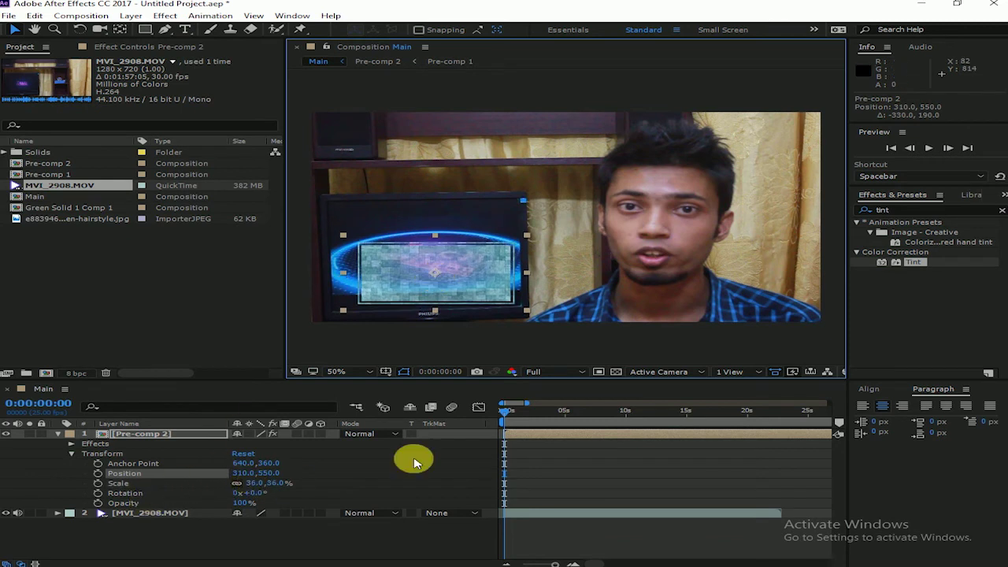
left_click(504, 415)
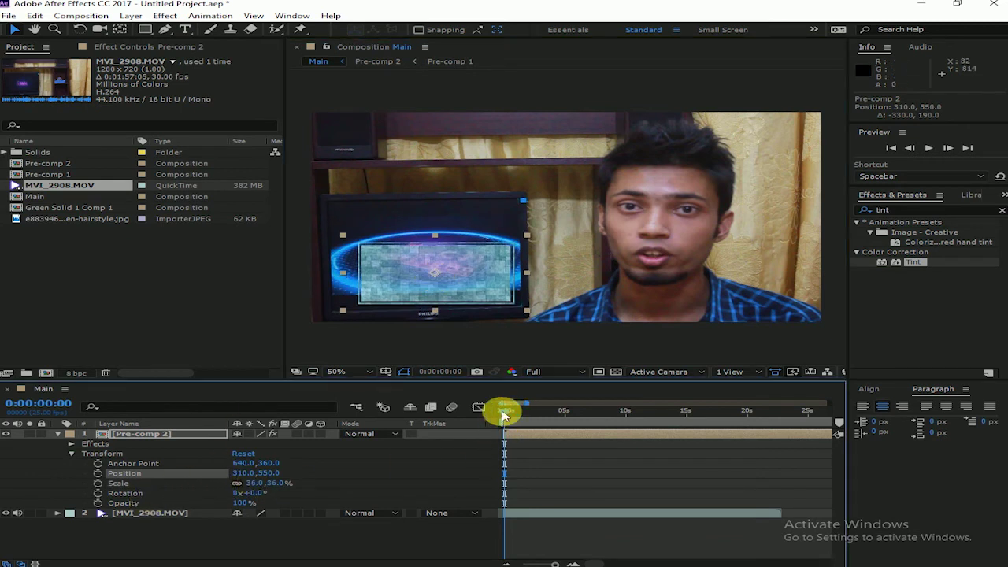
key("=")
mouse_move(512, 412)
left_mouse_down()
mouse_move(598, 421)
mouse_move(522, 421)
mouse_move(570, 421)
mouse_move(549, 426)
mouse_move(604, 419)
left_mouse_up()
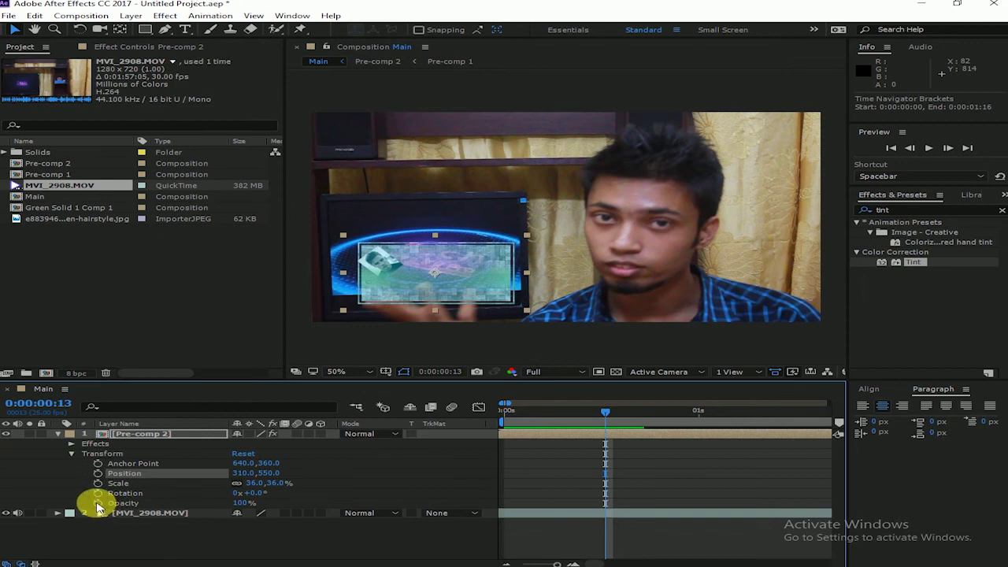
- Keyframe the card's Opacity from 0% to 100% so it fades in
left_click(97, 503)
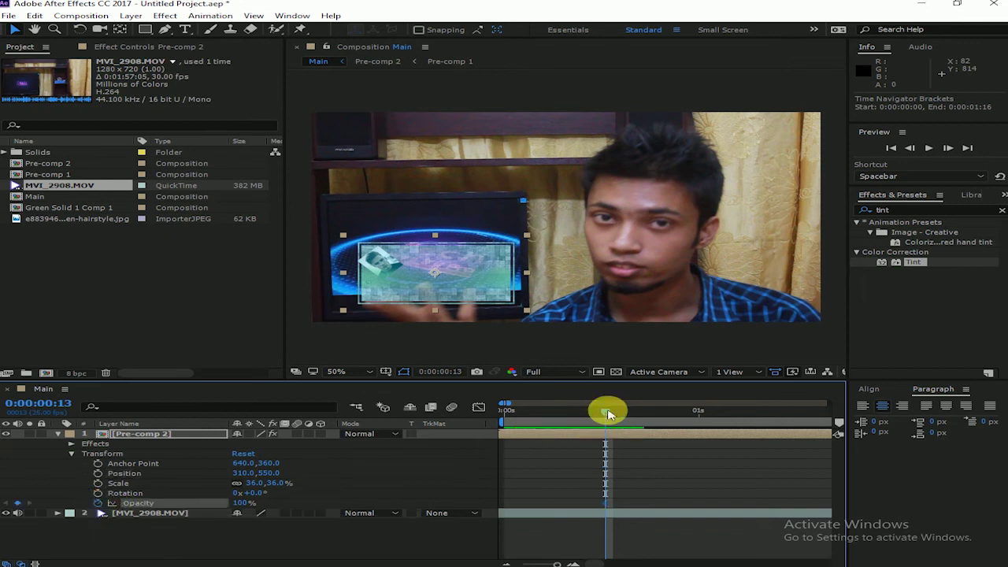
left_click_drag(247, 506, 5, 516)
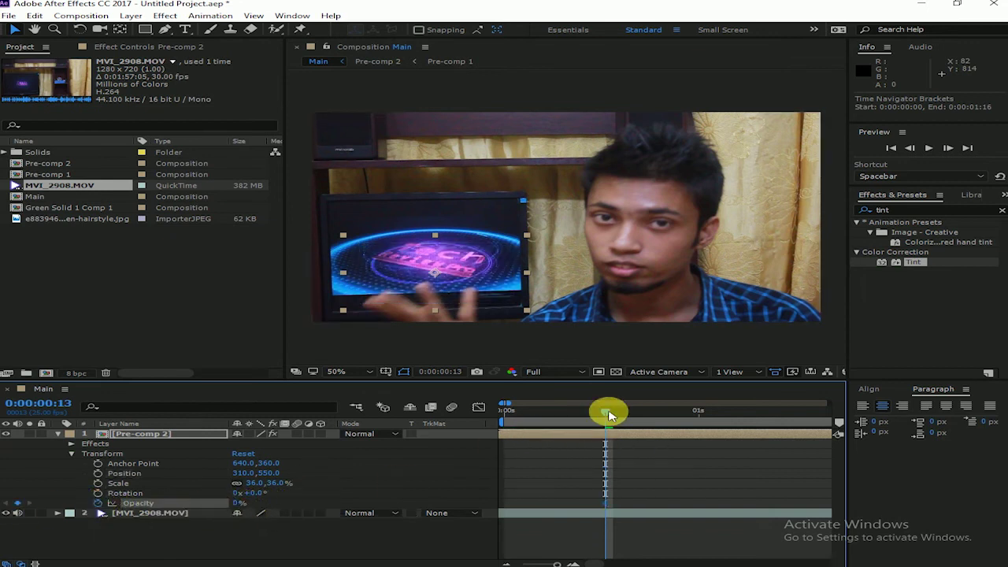
left_click_drag(608, 415, 666, 411)
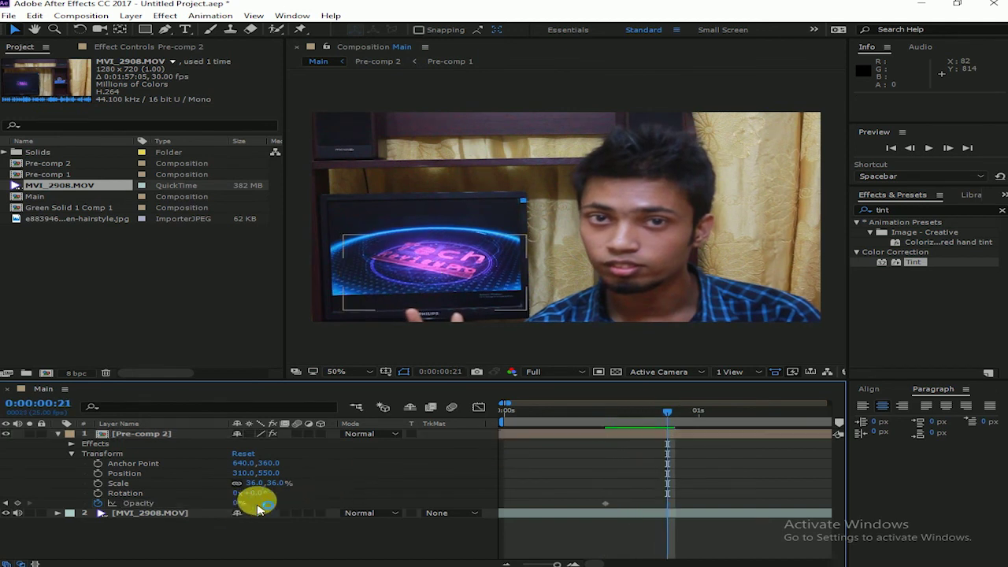
type("100")
key("Return")
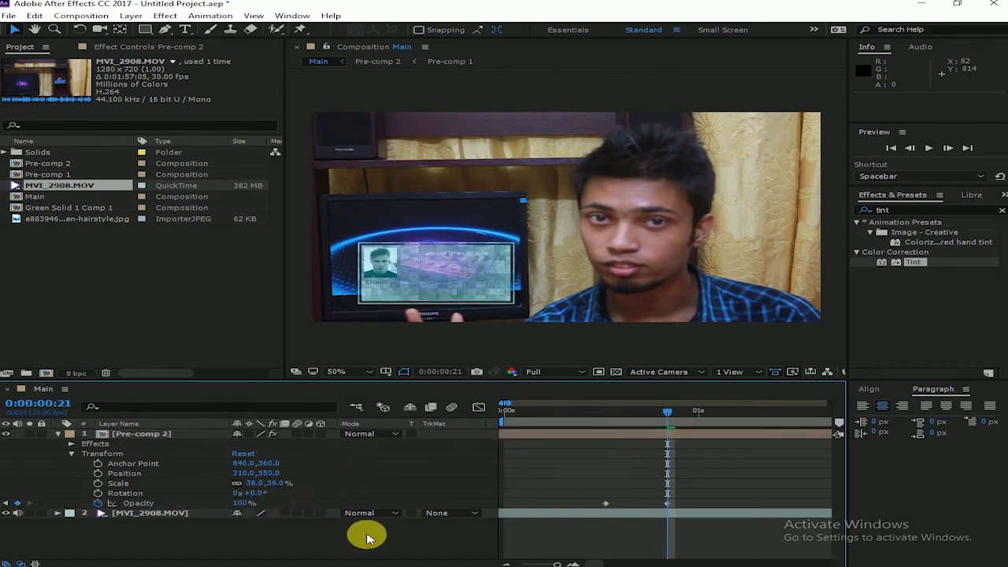
left_click_drag(665, 415, 603, 417)
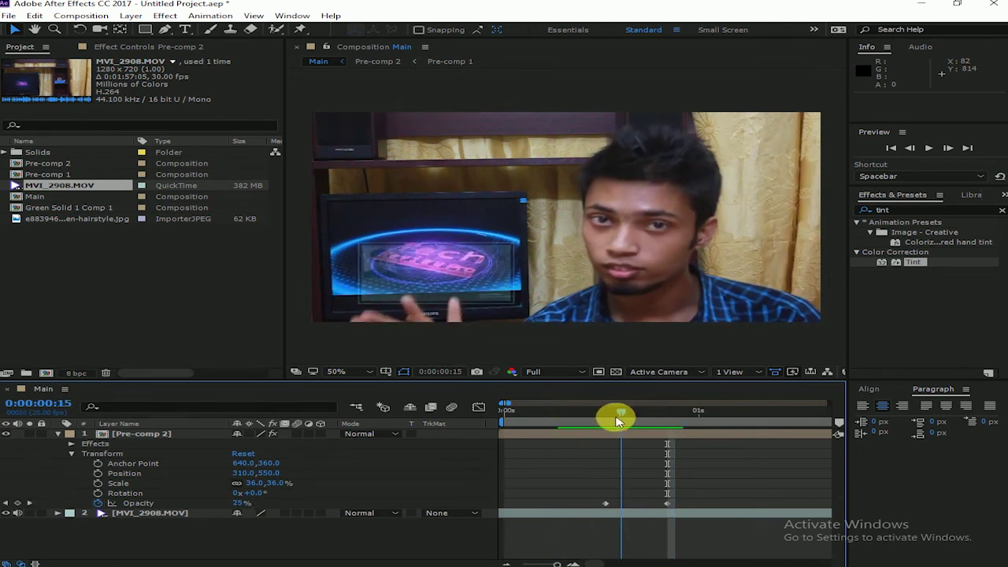
- Keyframe Scale from 0% at frame 13 to 36% at frame 21, then preview
left_click(227, 470)
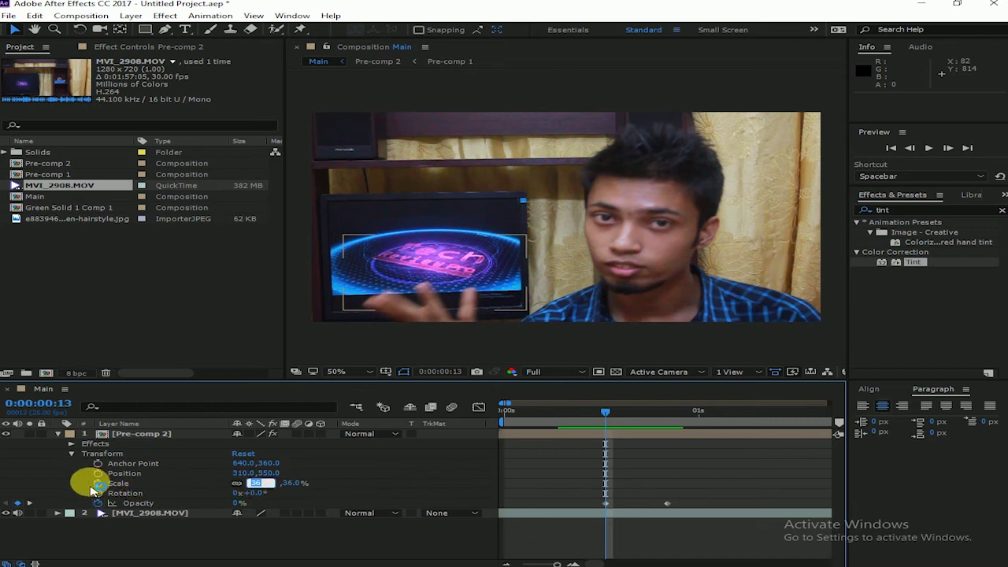
left_click(98, 483)
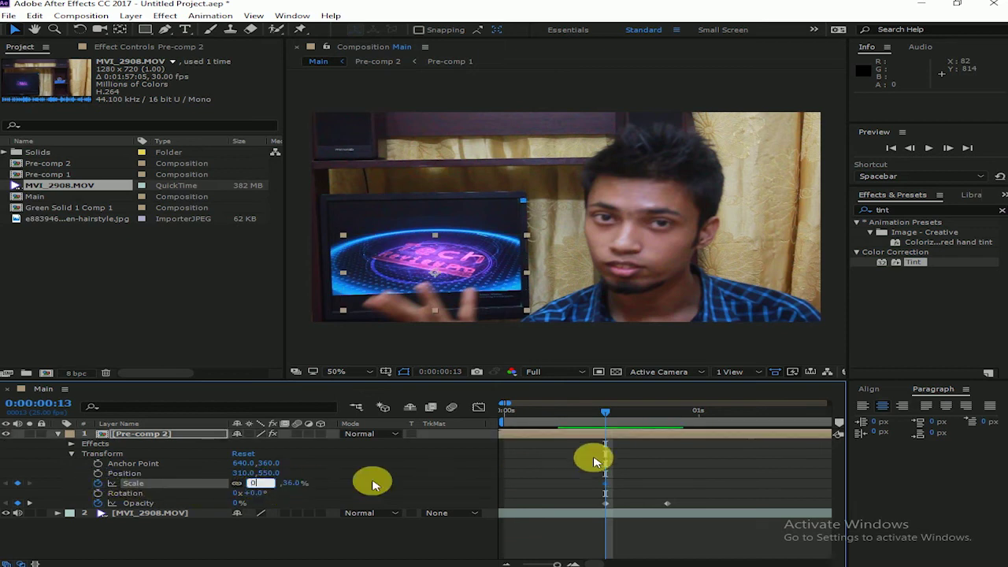
left_click_drag(605, 412, 668, 413)
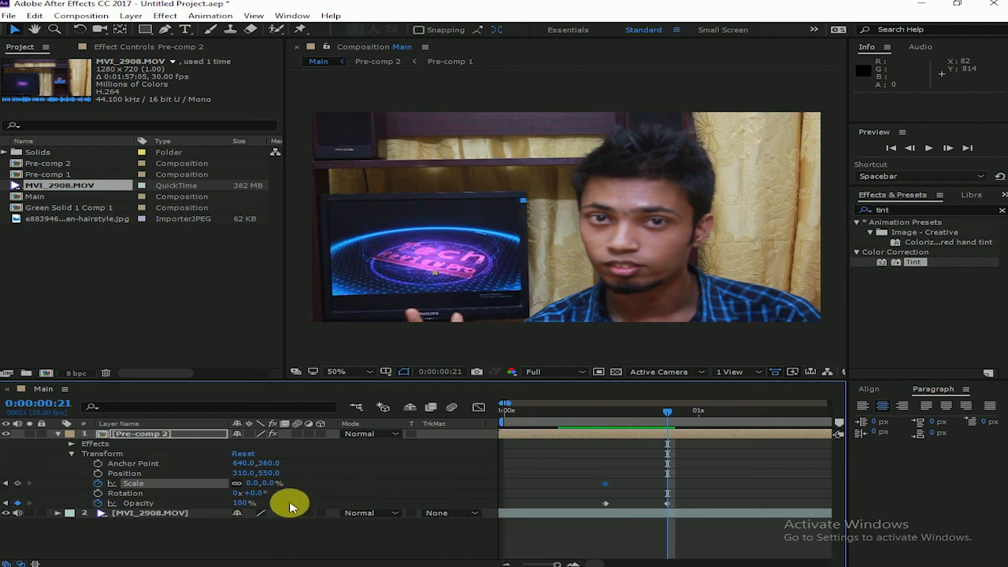
key("Return")
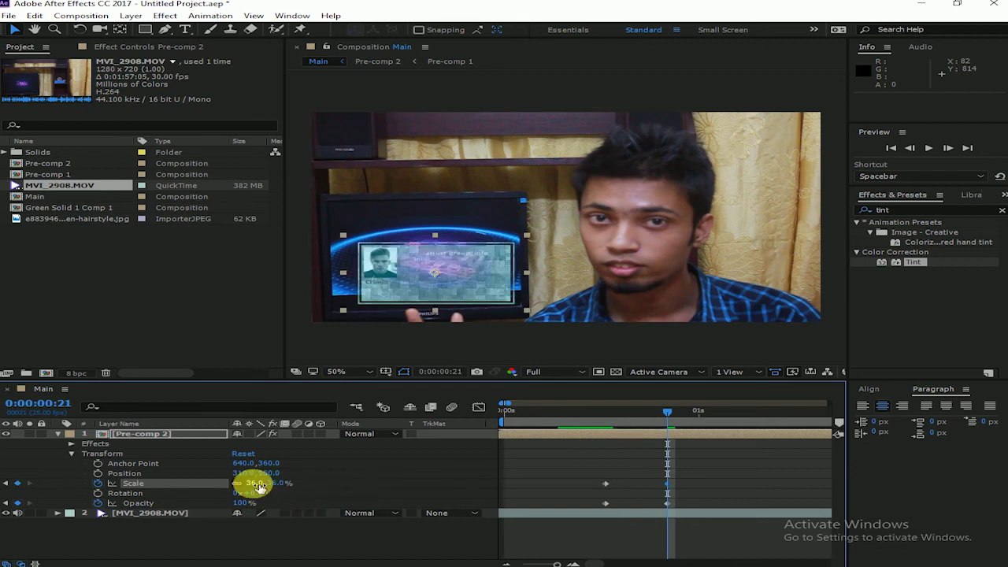
key("space")
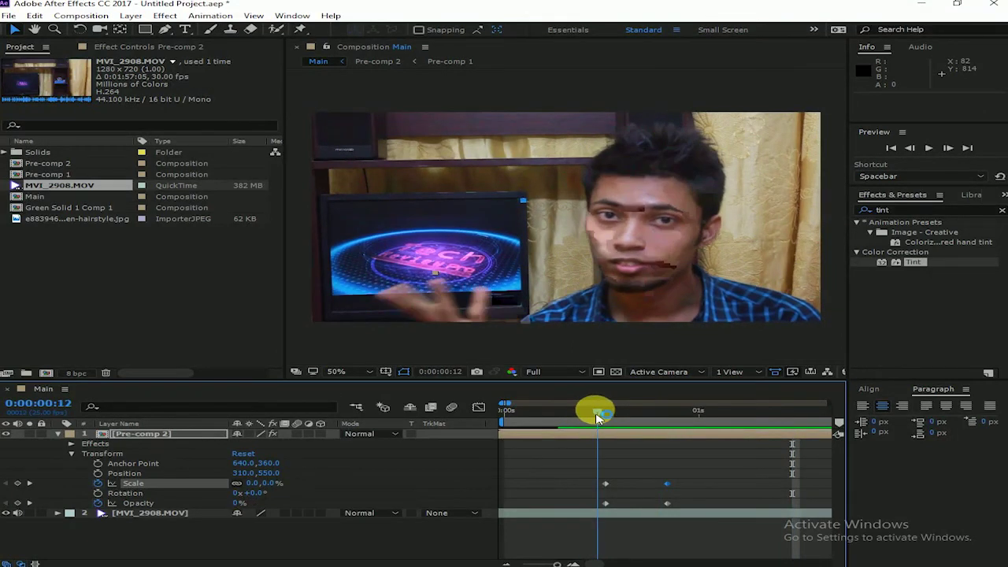
- Shift the Scale keyframes slightly earlier than the opacity fade-in
left_click(661, 413)
mouse_move(661, 413)
left_mouse_down()
mouse_move(592, 409)
mouse_move(625, 413)
mouse_move(615, 408)
left_mouse_up()
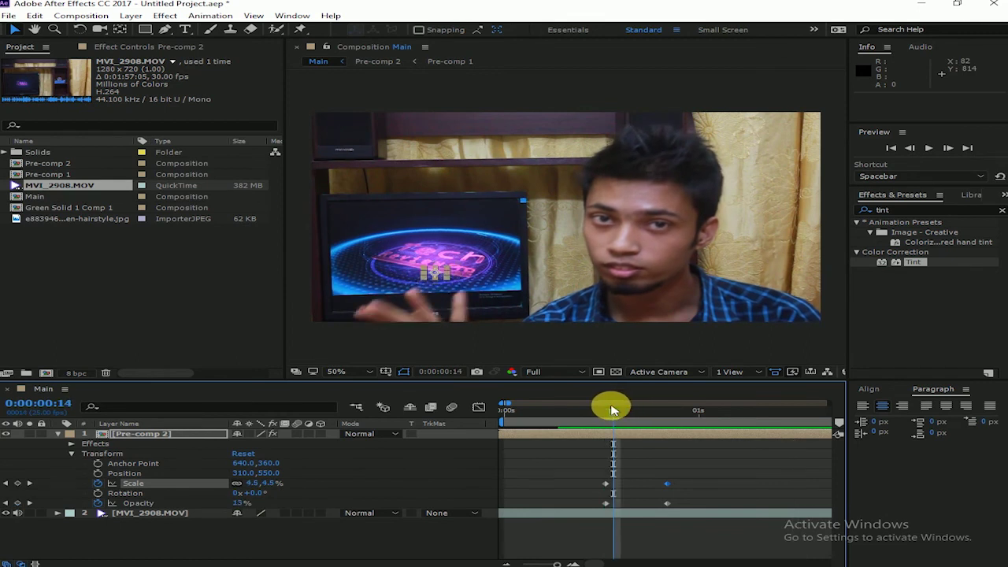
mouse_move(611, 478)
left_mouse_down()
mouse_move(680, 494)
mouse_move(650, 485)
left_mouse_up()
- Move the card to Position 242, 558 on the monitor and preview its entrance
left_click_drag(441, 280, 431, 279)
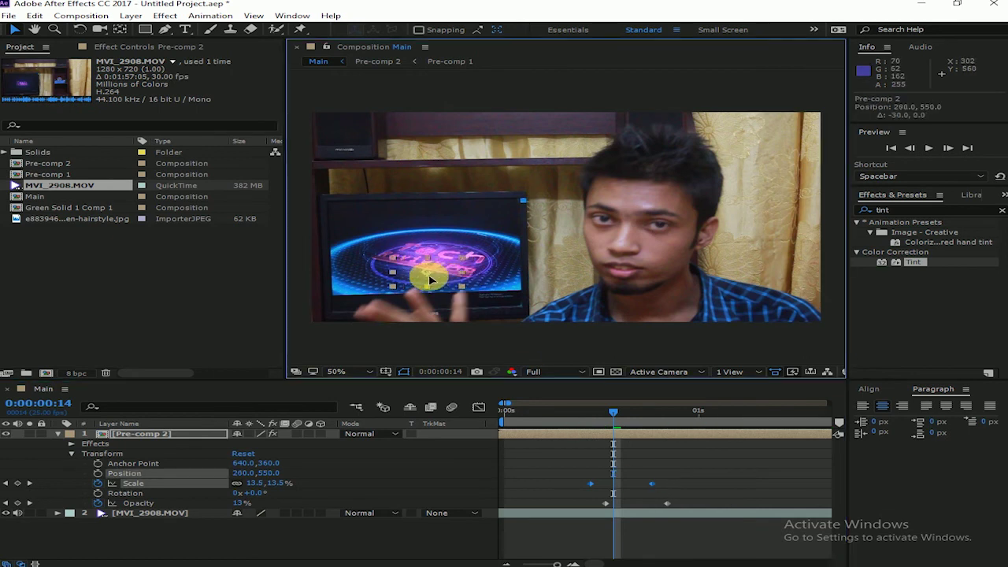
left_click_drag(608, 415, 576, 417)
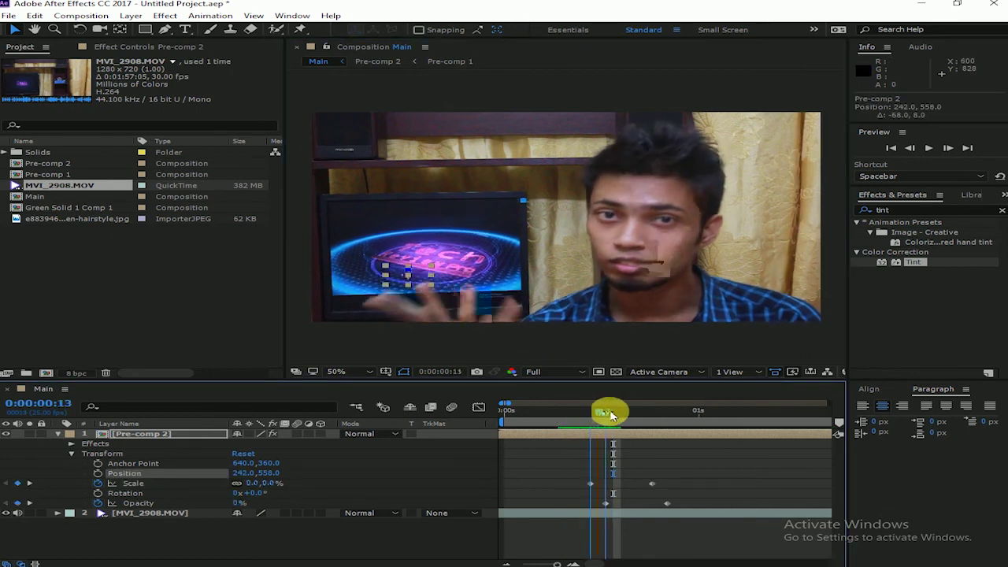
key("space")
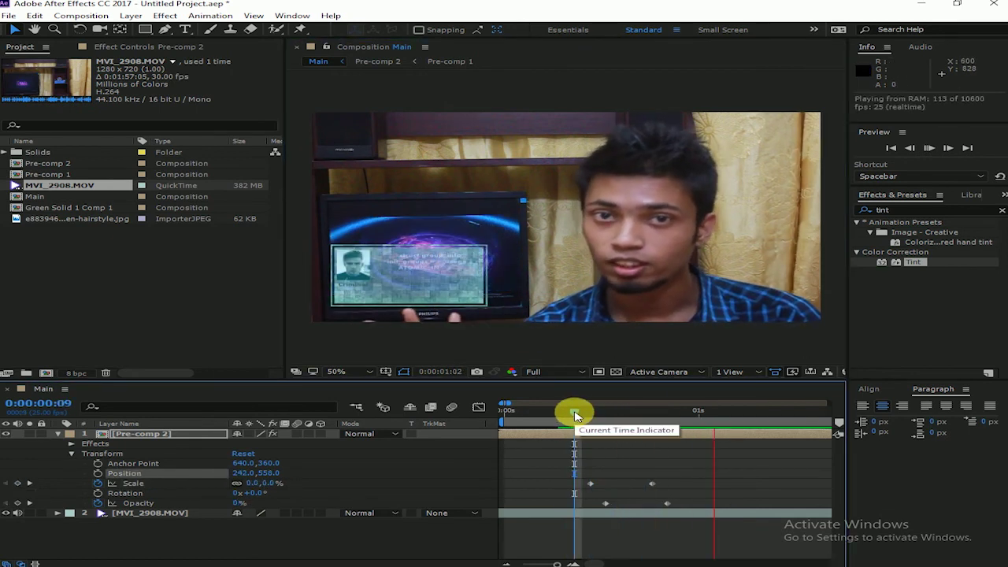
left_click_drag(576, 418, 565, 420)
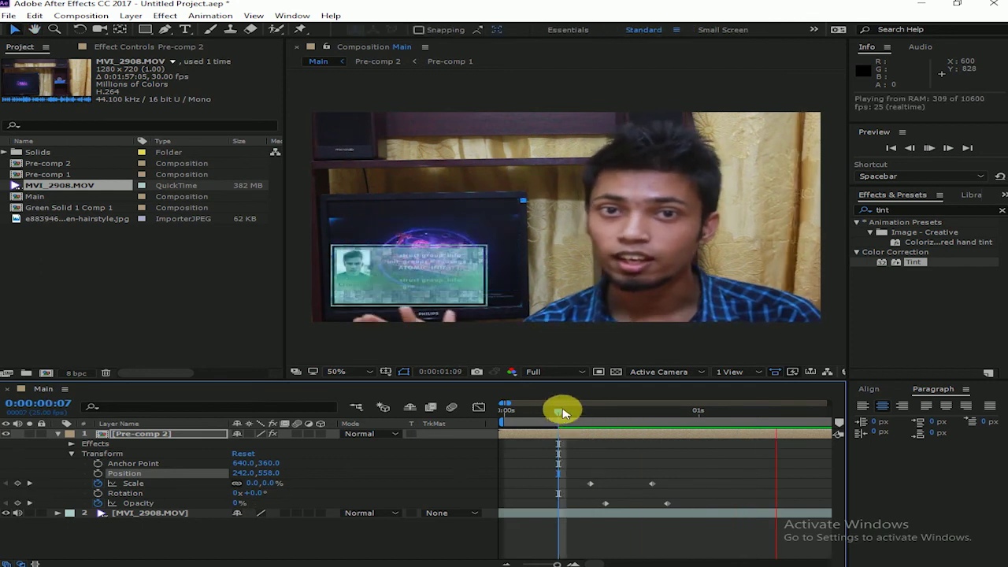
key("space")
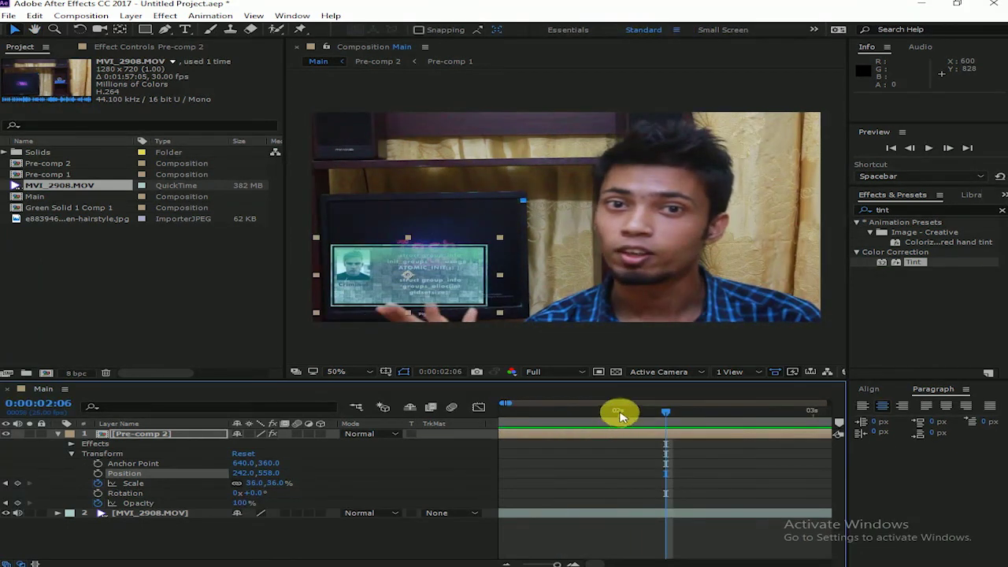
left_click_drag(590, 413, 520, 423)
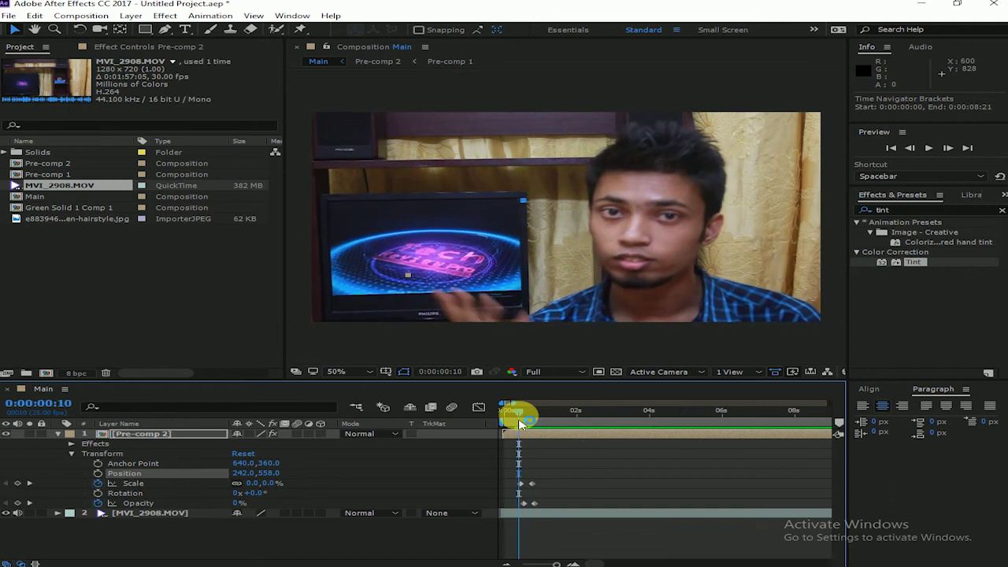
key("equal")
key("equal")
key("space")
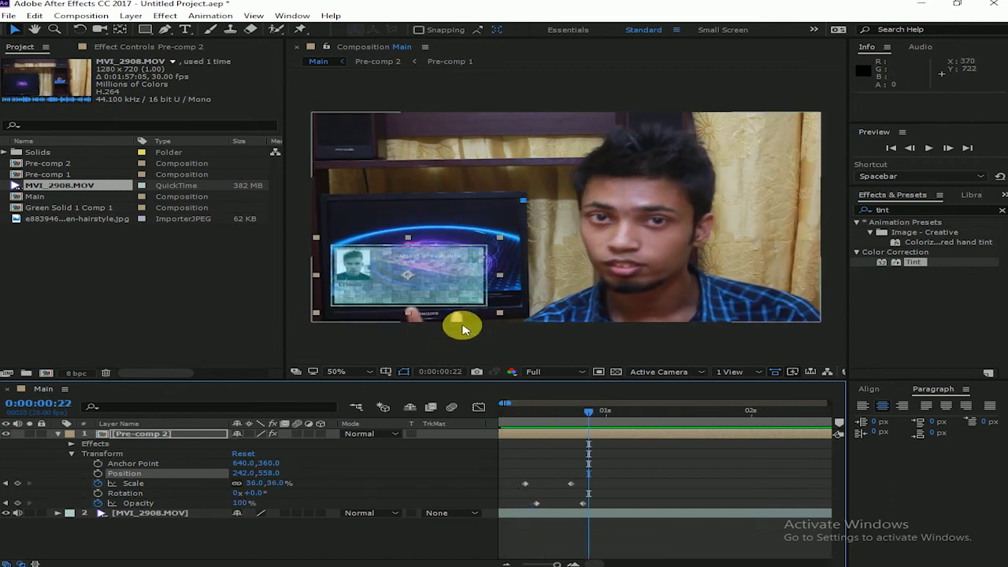
mouse_move(557, 417)
left_mouse_down()
mouse_move(708, 421)
mouse_move(603, 415)
mouse_move(665, 412)
left_mouse_up()
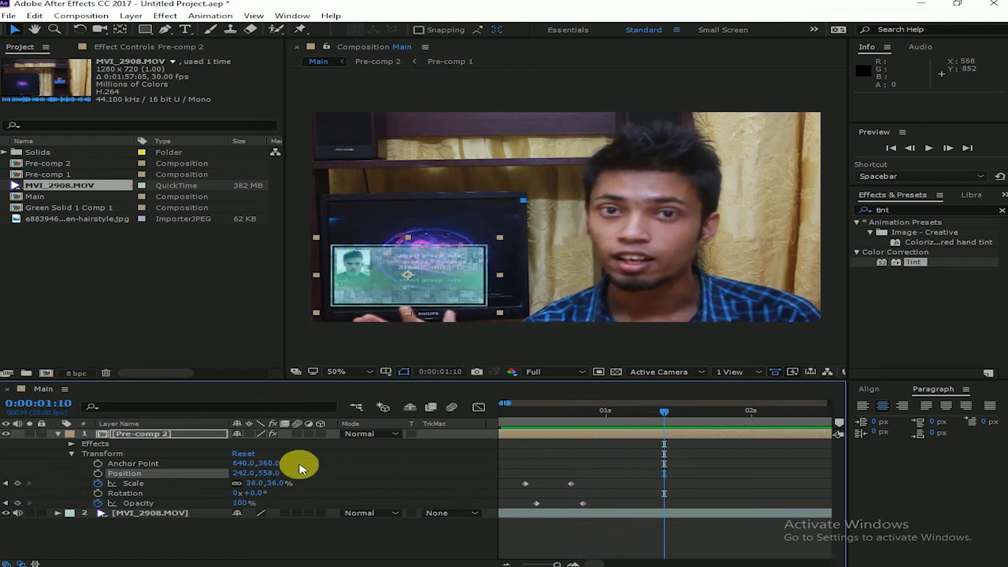
- Enable Position keyframes at 0:00:01:10 and raise the card slightly a few frames later
left_click(71, 454)
left_click(72, 454)
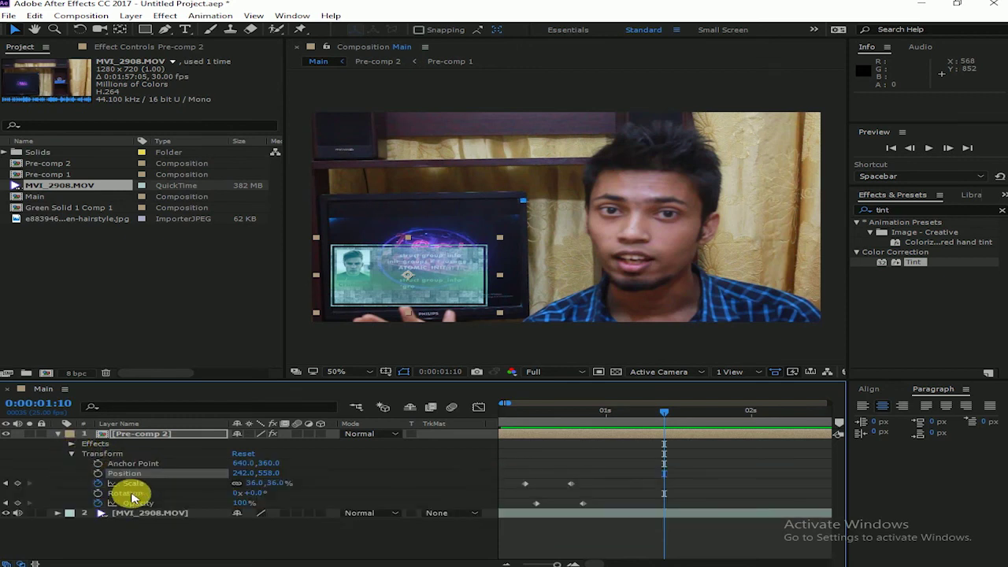
left_click(98, 472)
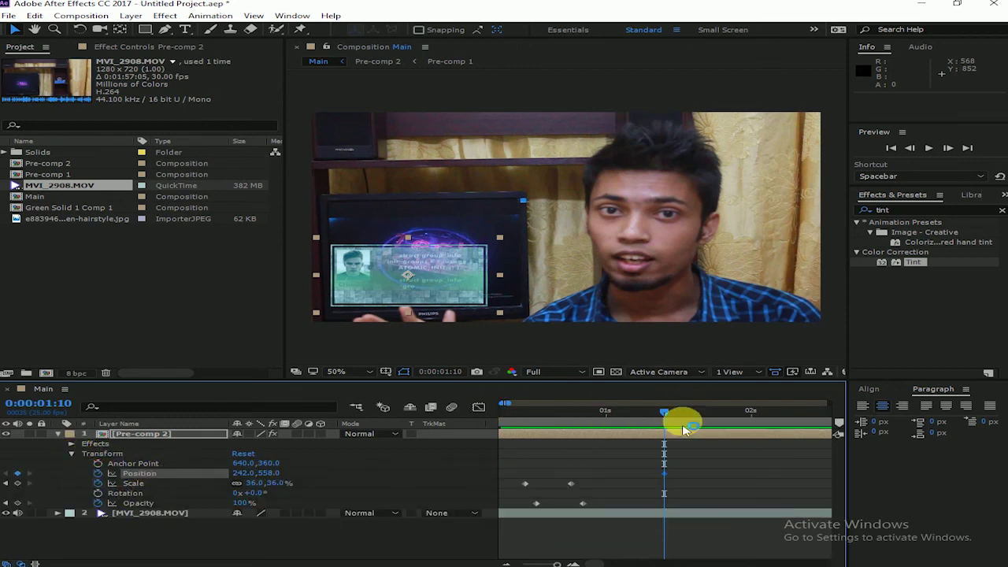
left_click_drag(664, 415, 693, 417)
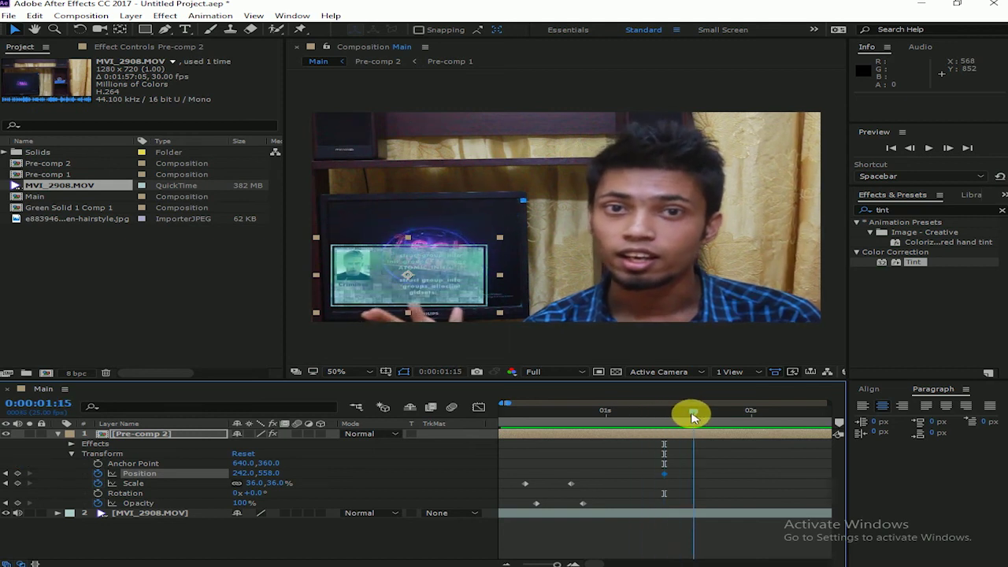
left_click(445, 285)
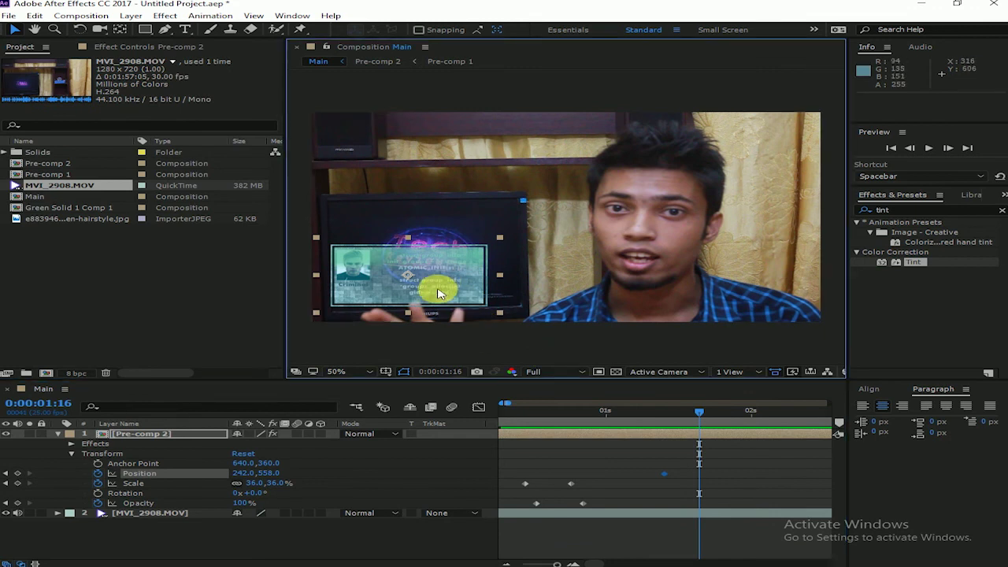
left_click_drag(441, 290, 440, 282)
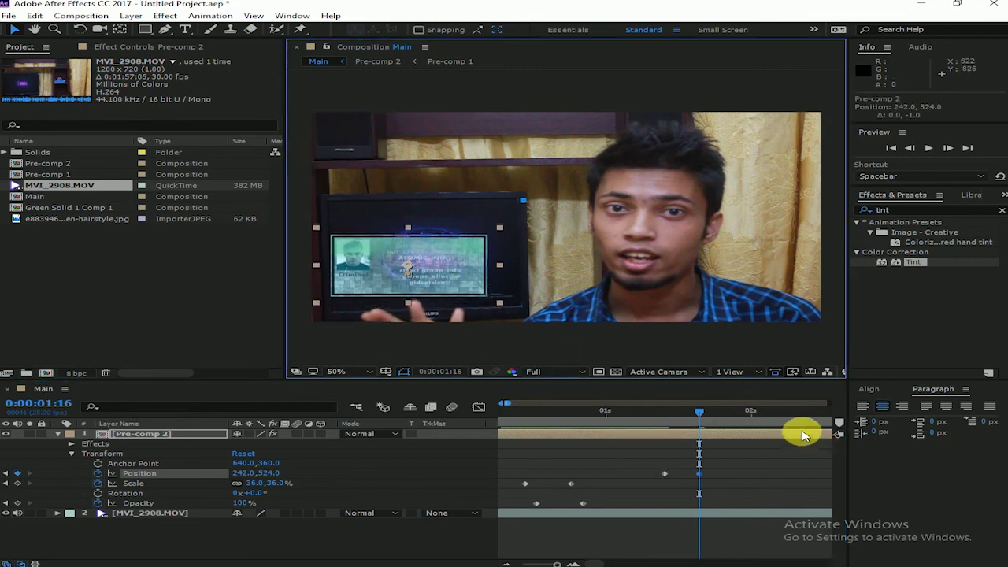
- Lower the card back to Y 558 on a later frame and keyframe its position
left_click(704, 417)
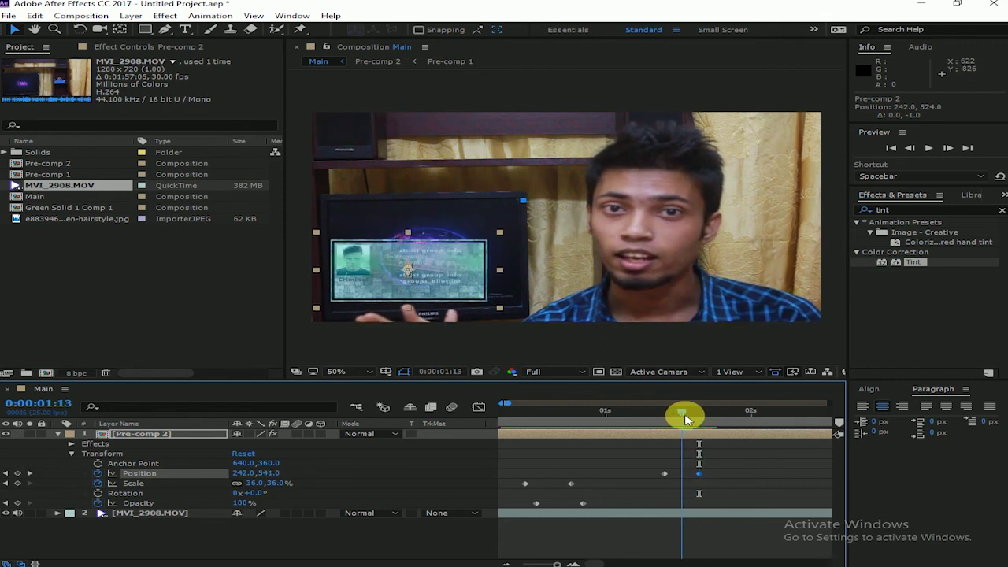
left_click_drag(707, 419, 712, 420)
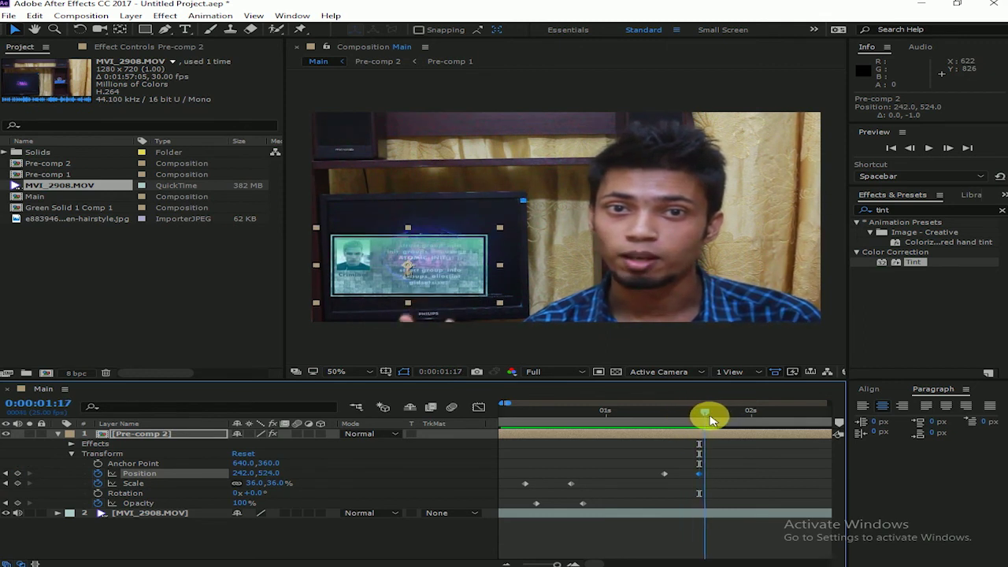
key("shift+Down")
key("shift+Down")
key("shift+Down")
mouse_move(711, 425)
left_mouse_down()
mouse_move(640, 414)
mouse_move(731, 419)
mouse_move(724, 432)
mouse_move(764, 429)
mouse_move(707, 423)
mouse_move(785, 425)
mouse_move(756, 425)
mouse_move(763, 429)
left_mouse_up()
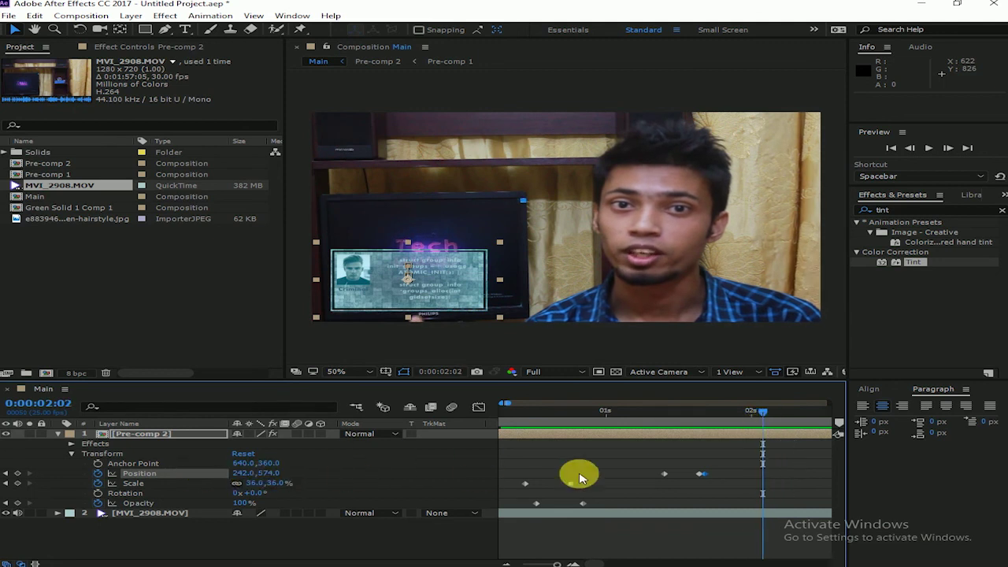
left_click(317, 474)
- Add further up and down nudges through 0:00:02:10 and review the bobbing motion
left_click_drag(772, 415, 792, 419)
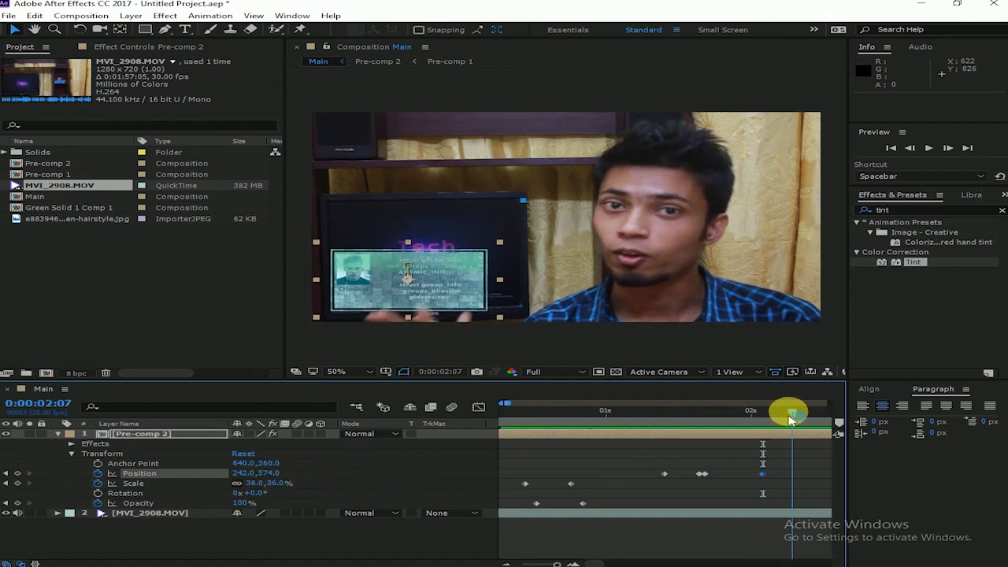
key("Up")
key("Up")
key("Up")
key("Up")
key("Up")
key("Up")
key("Up")
key("Up")
key("Up")
key("Up")
key("Up")
key("Up")
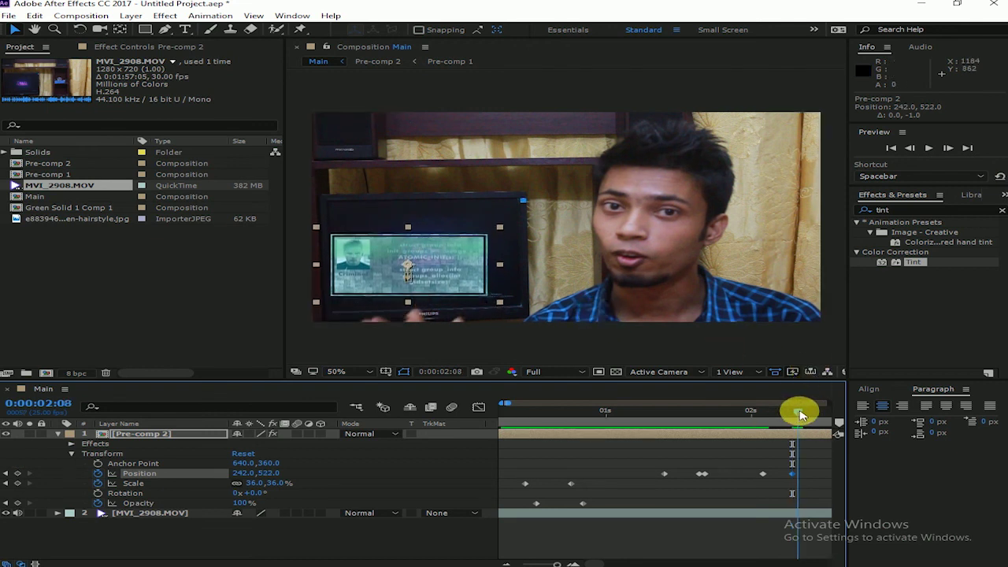
left_click_drag(799, 412, 811, 413)
key("Down")
key("Down")
key("Down")
key("Down")
key("Down")
key("Down")
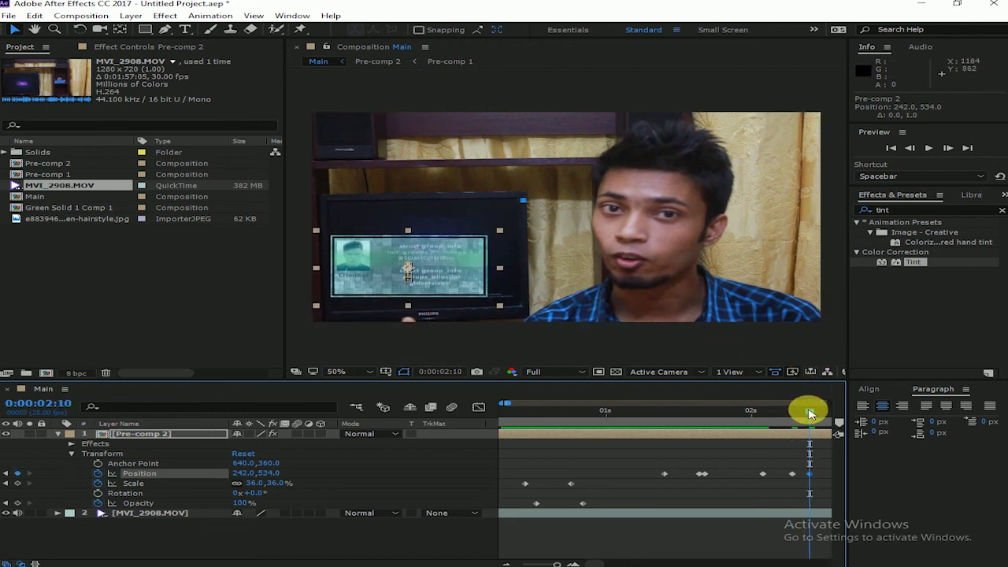
key("Down")
key("Down")
key("Down")
key("Down")
key("Down")
key("Down")
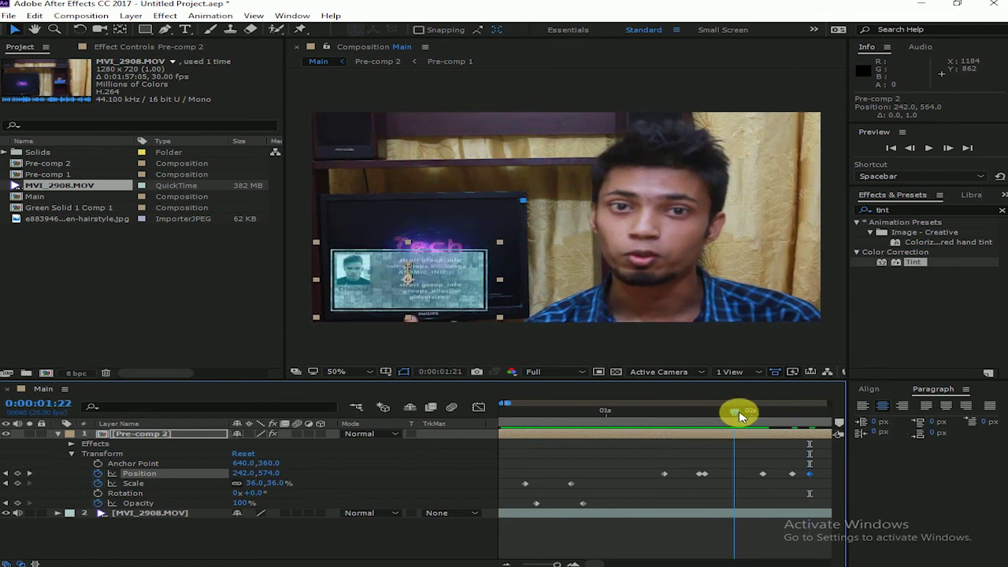
left_click(785, 413)
mouse_move(787, 415)
left_mouse_down()
mouse_move(553, 426)
mouse_move(602, 426)
left_mouse_up()
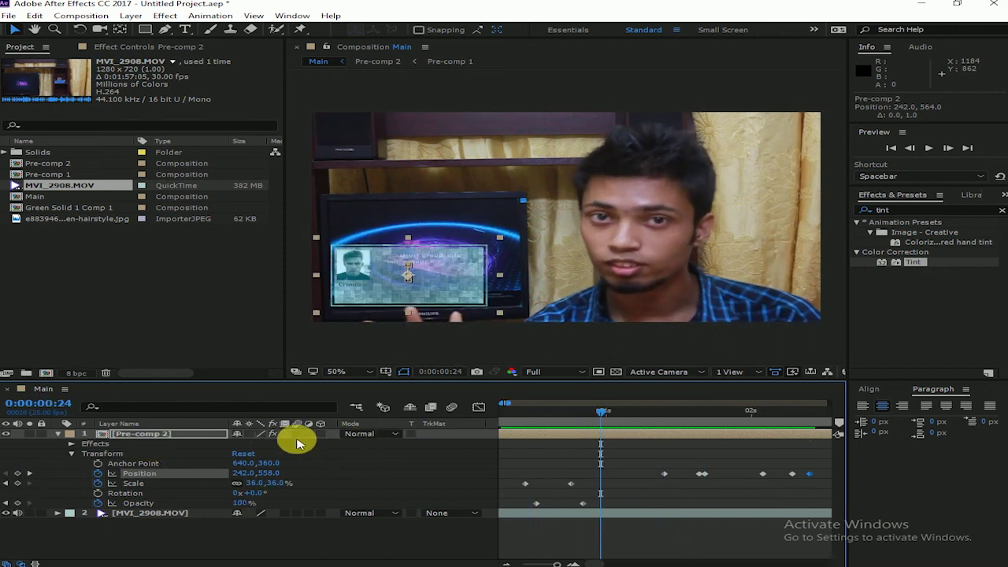
- Make the card layer 3D and keyframe Y Rotation from 0° to 360° at 0:00:01:04
left_click(319, 434)
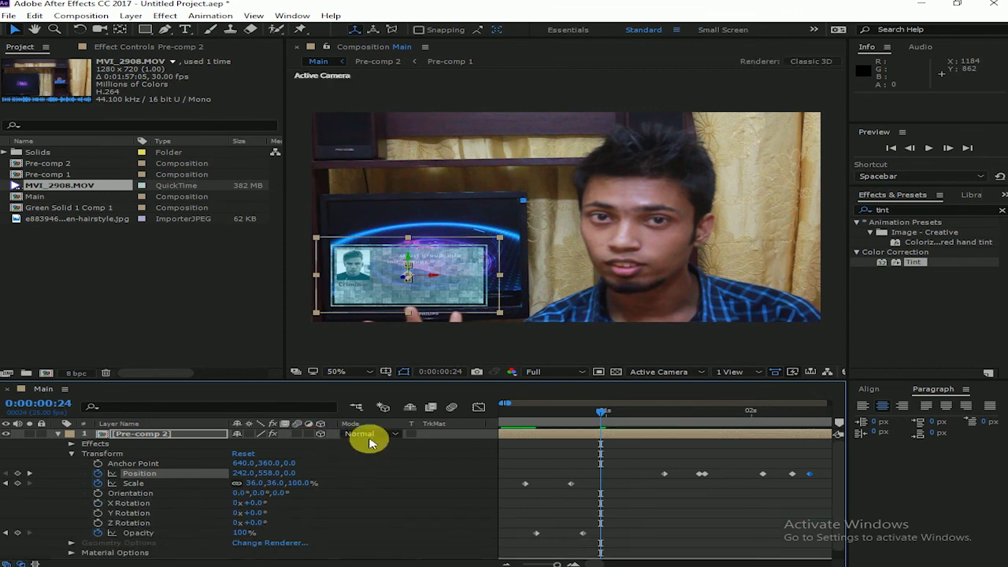
mouse_move(575, 422)
left_mouse_down()
mouse_move(485, 419)
mouse_move(636, 429)
mouse_move(618, 431)
left_mouse_up()
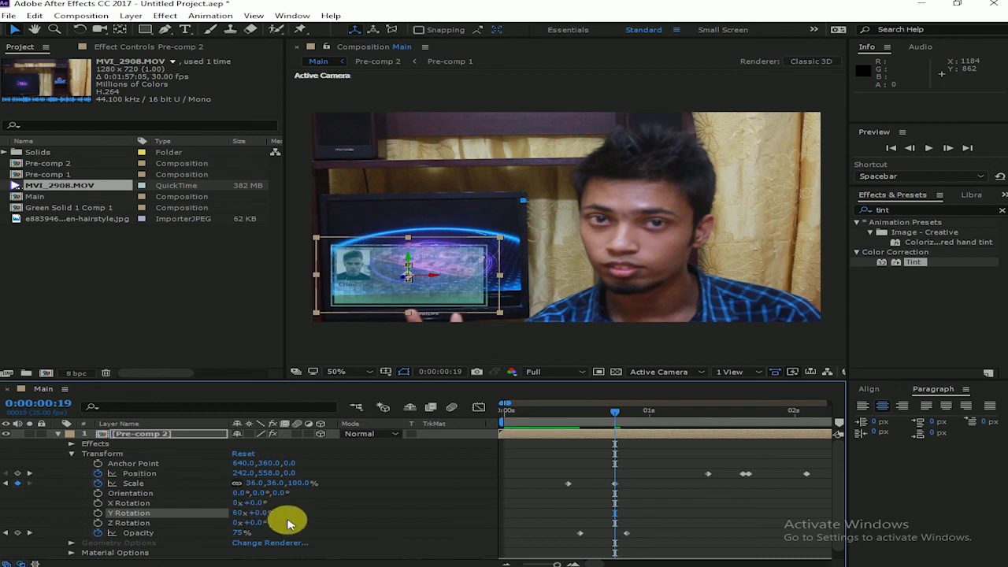
left_click_drag(258, 514, 266, 516)
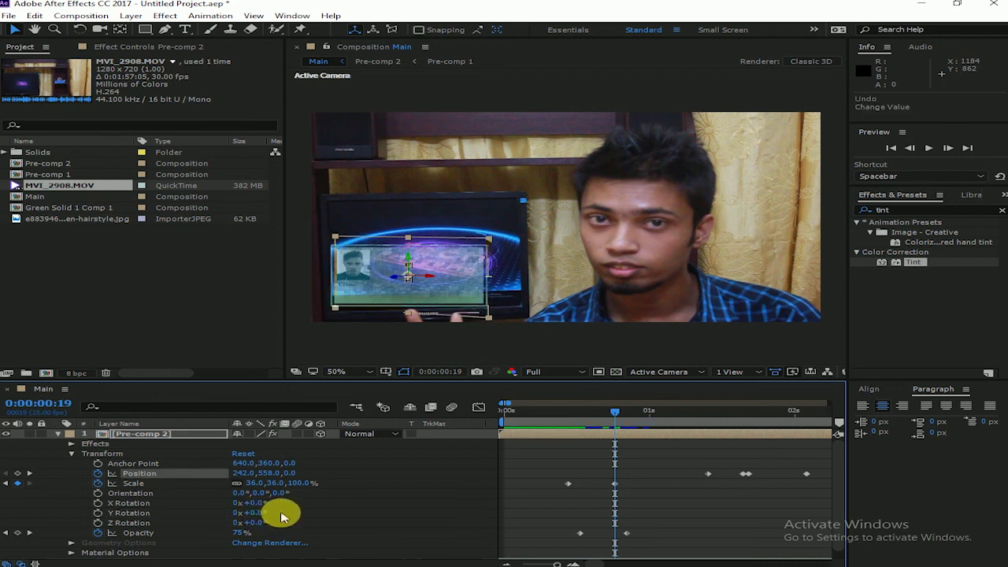
left_click(97, 514)
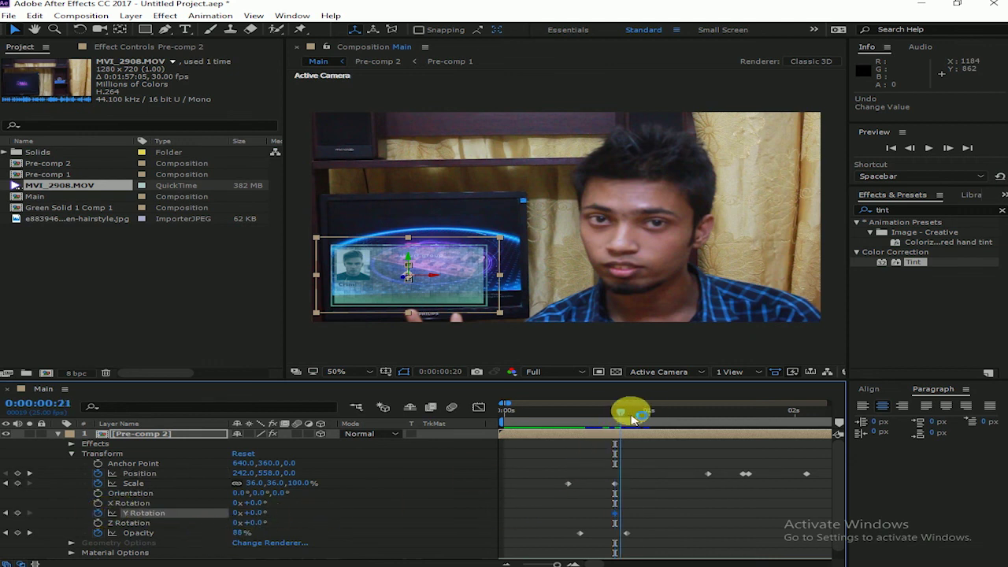
left_click_drag(634, 417, 672, 411)
left_click_drag(272, 518, 500, 501)
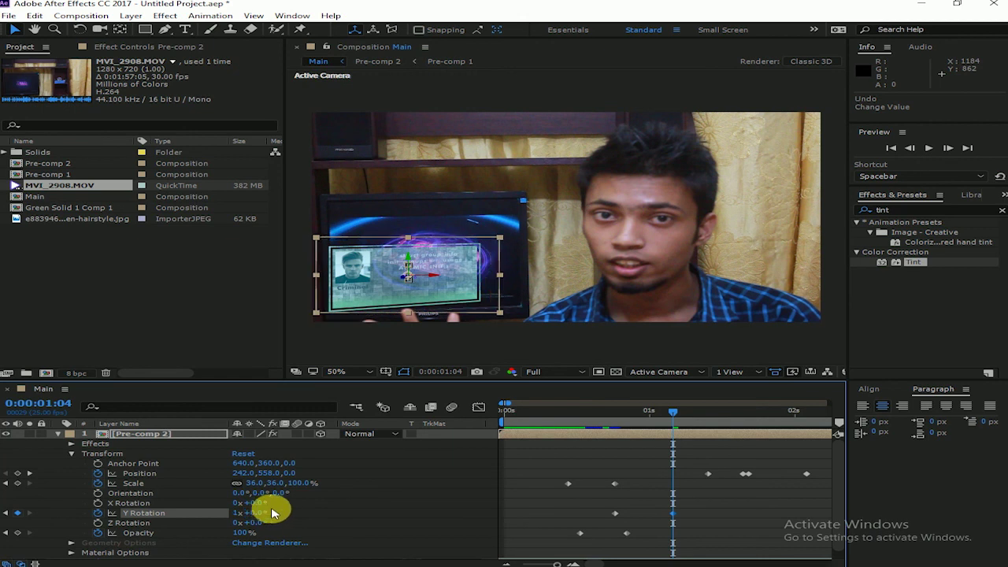
key("Return")
- Preview the card's spin from 0:00:00:06 and 0:00:00:17, then step through it frame by frame
left_click(539, 410)
key("space")
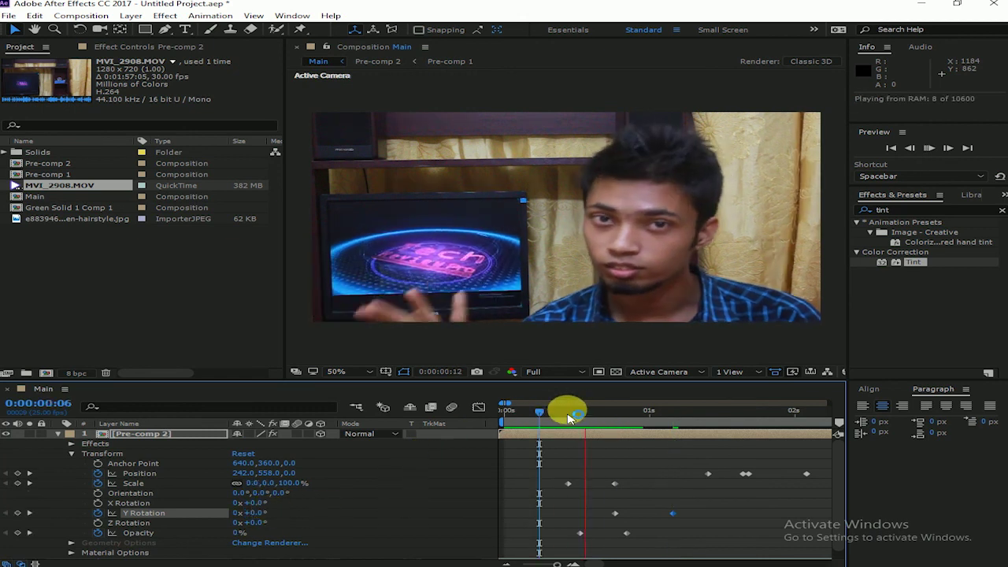
key("space")
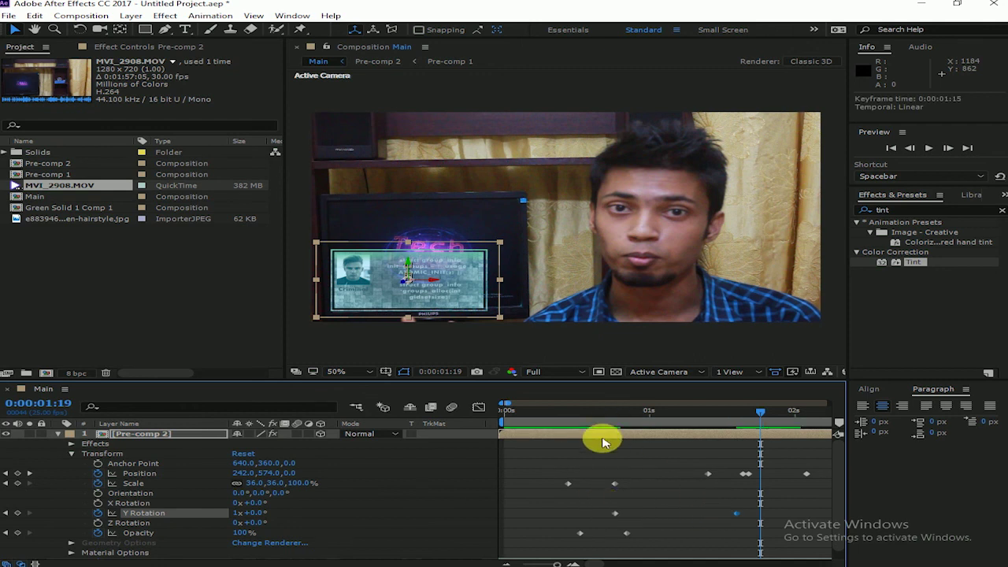
left_click(600, 411)
key("space")
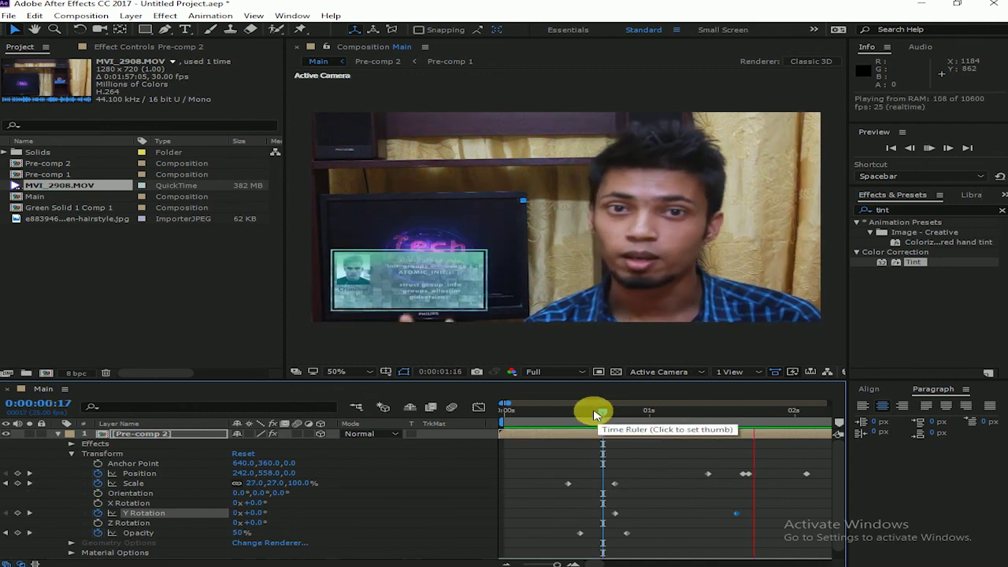
left_click(567, 414)
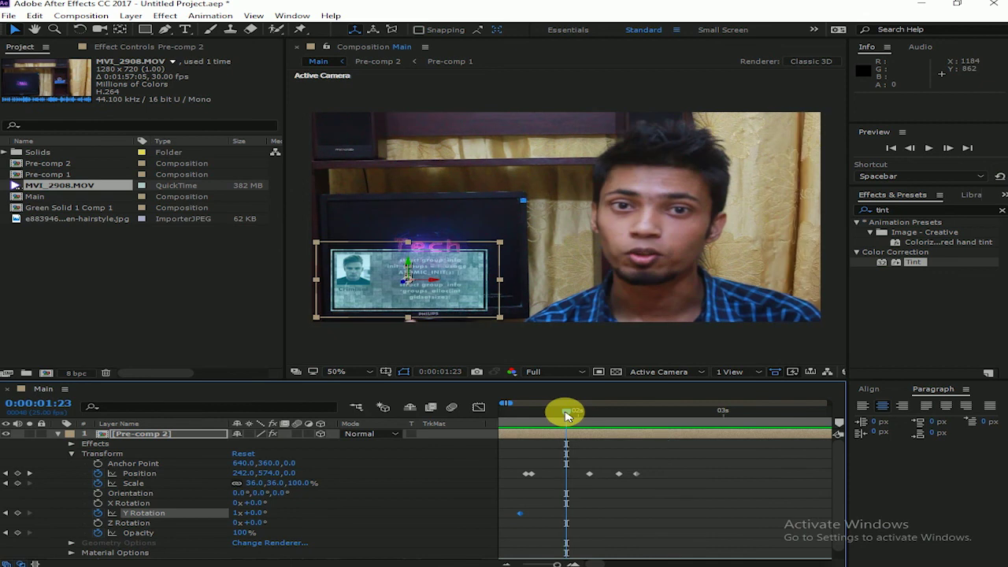
key("space")
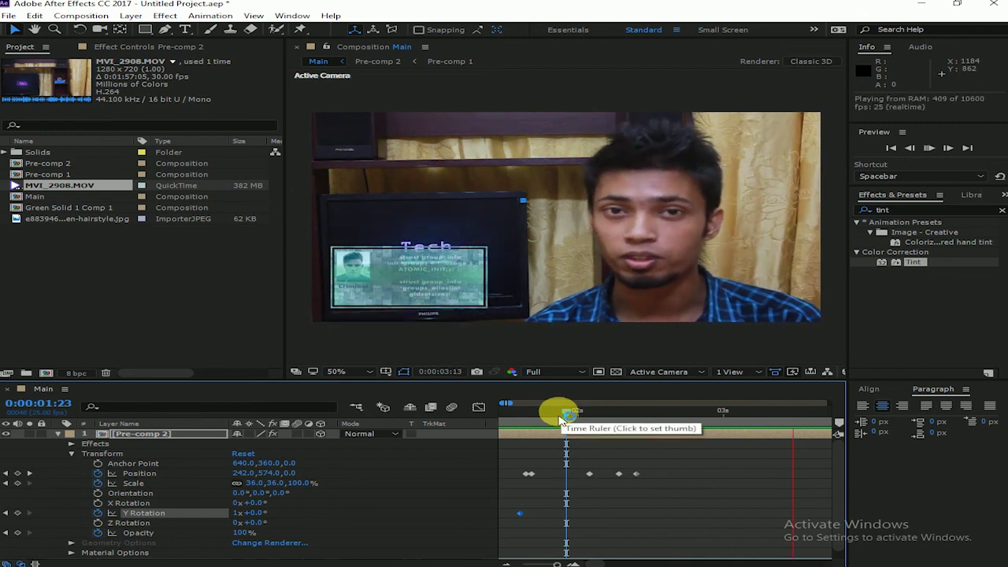
left_click(559, 430)
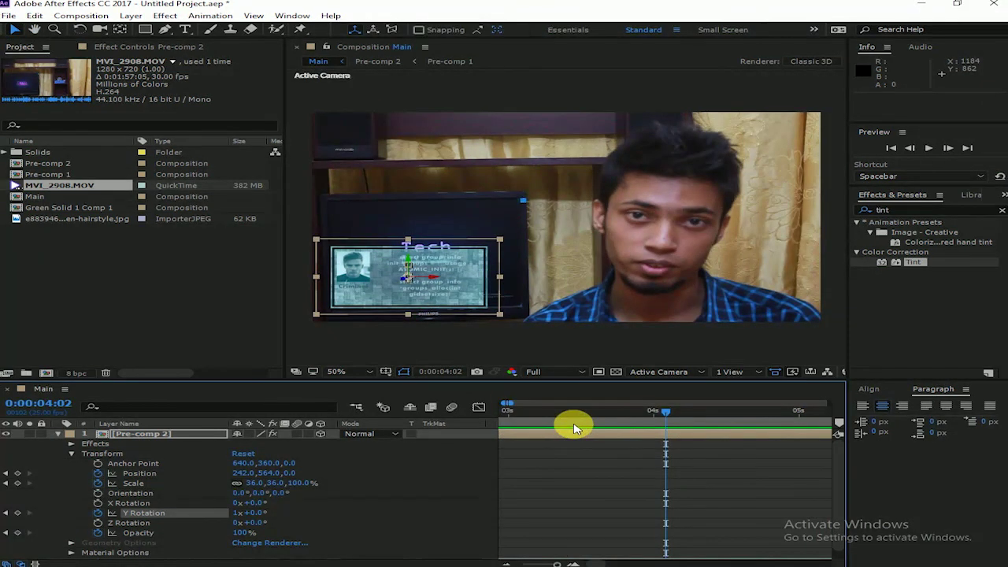
key("semicolon")
mouse_move(589, 411)
left_mouse_down()
mouse_move(600, 411)
mouse_move(519, 411)
left_mouse_up()
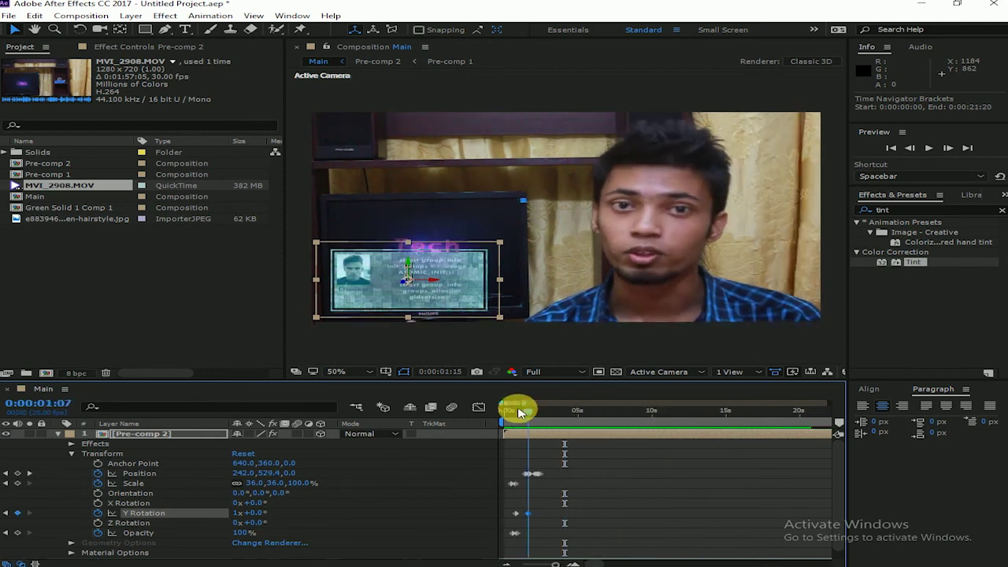
mouse_move(519, 411)
left_mouse_down()
mouse_move(564, 417)
mouse_move(478, 435)
left_mouse_up()
left_click(590, 486)
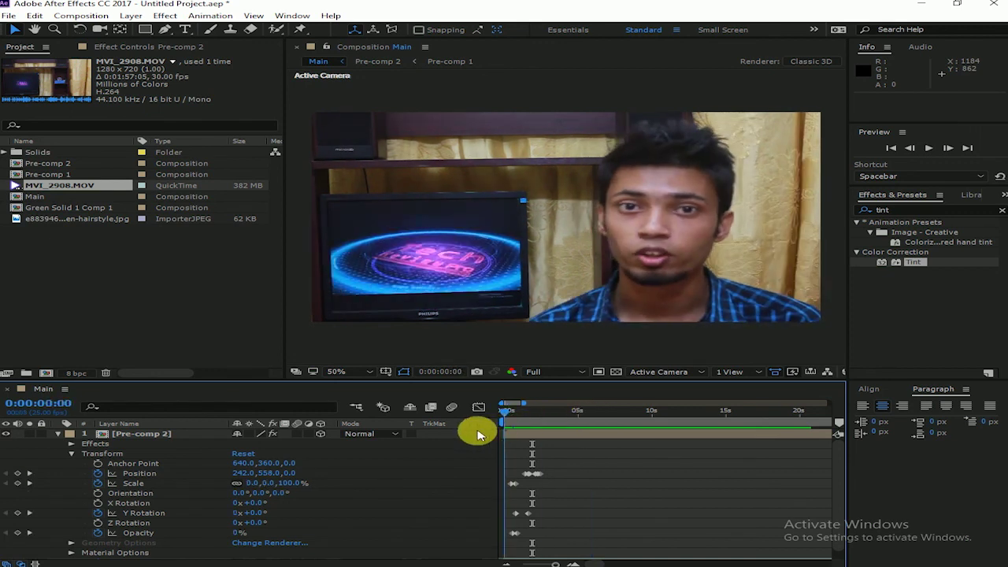
- Preview the composition to 0:00:06:02 and zoom the timeline to show its full length
key("minus")
key("minus")
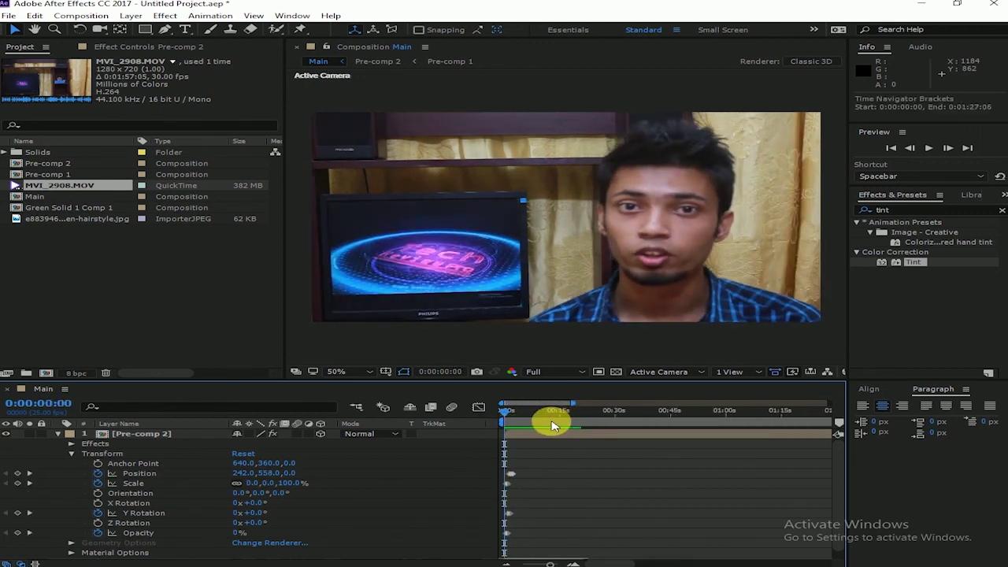
key("space")
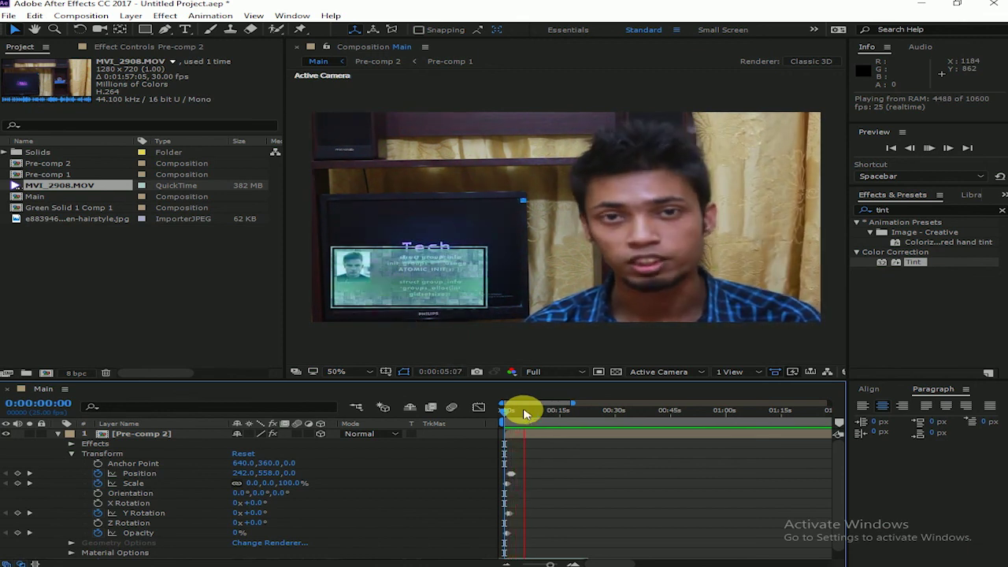
left_click(525, 411)
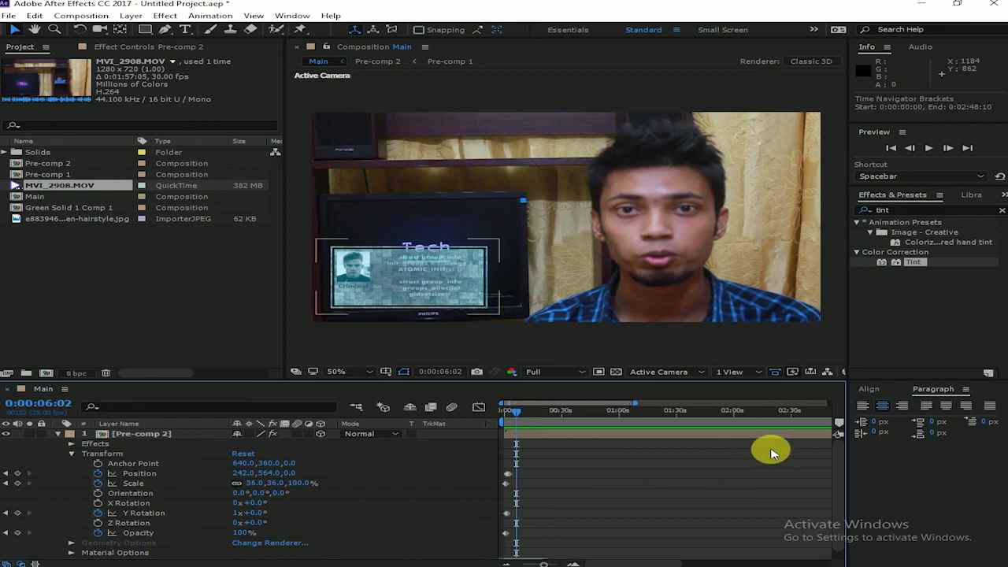
left_click_drag(573, 403, 591, 403)
left_click(661, 443)
key("equal")
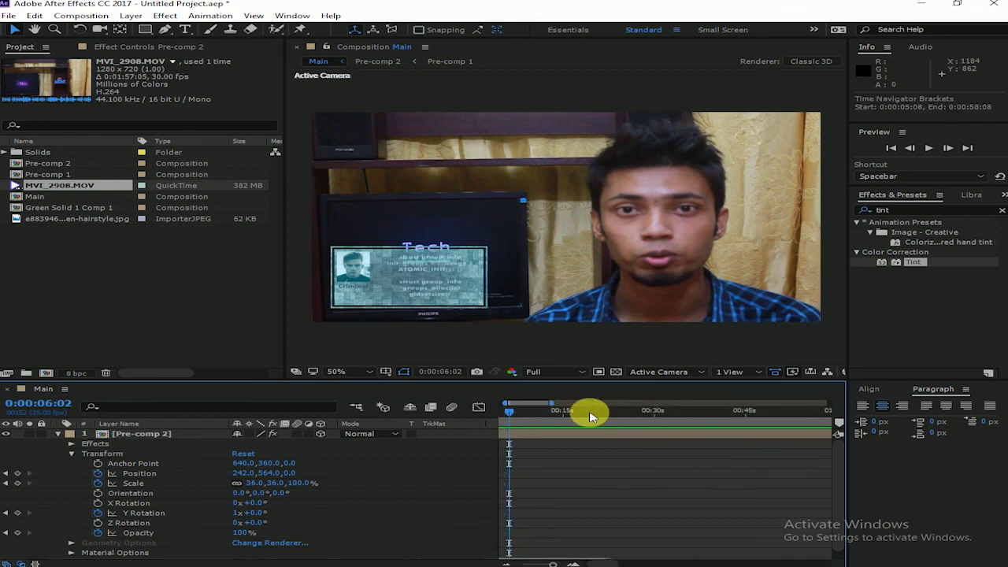
left_click(601, 417)
key("minus")
key("minus")
key("minus")
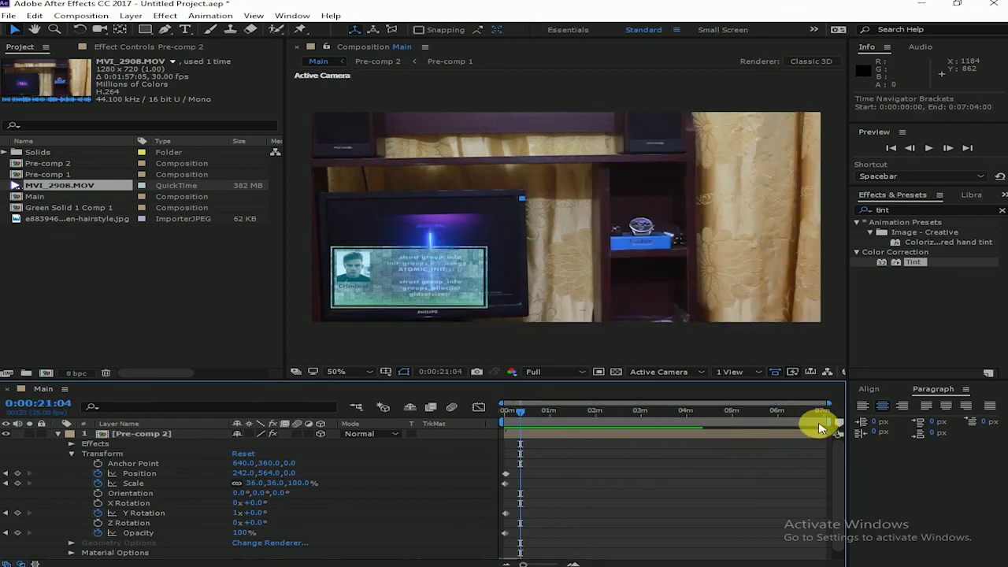
- Pull the work area end back to about 0:09 and preview the shortened range
left_click_drag(831, 423, 525, 420)
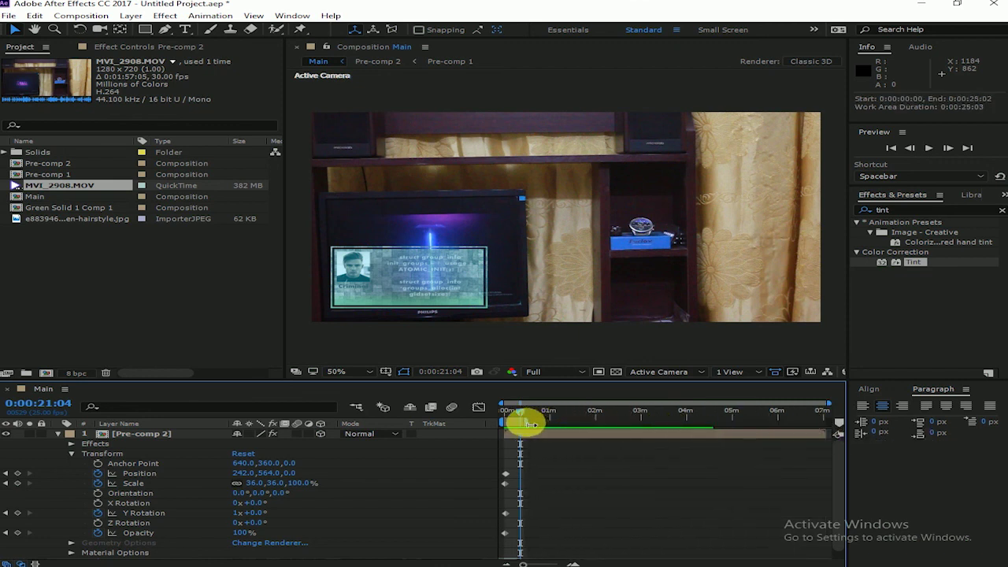
key("equal")
key("equal")
key("minus")
left_click_drag(580, 423, 490, 418)
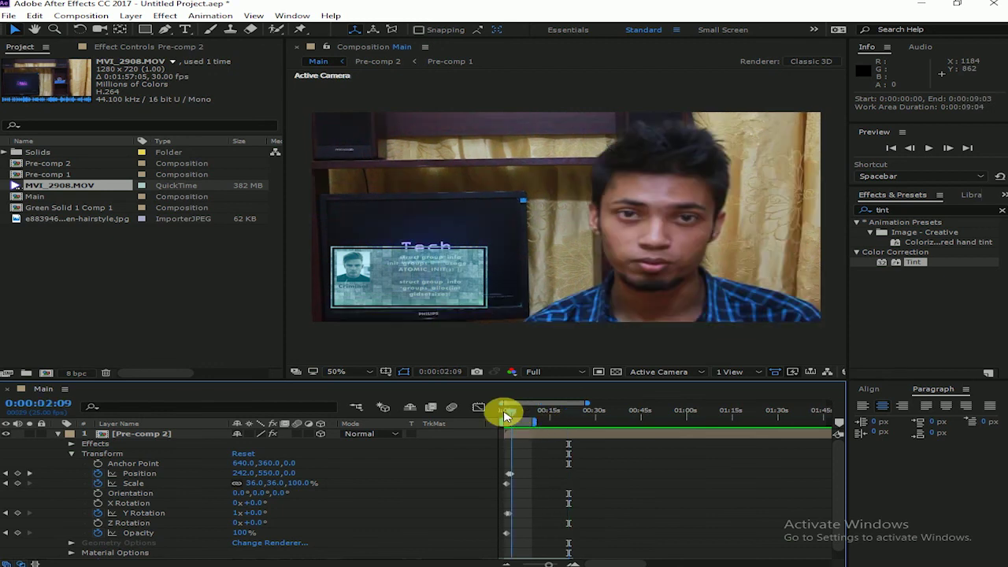
key("space")
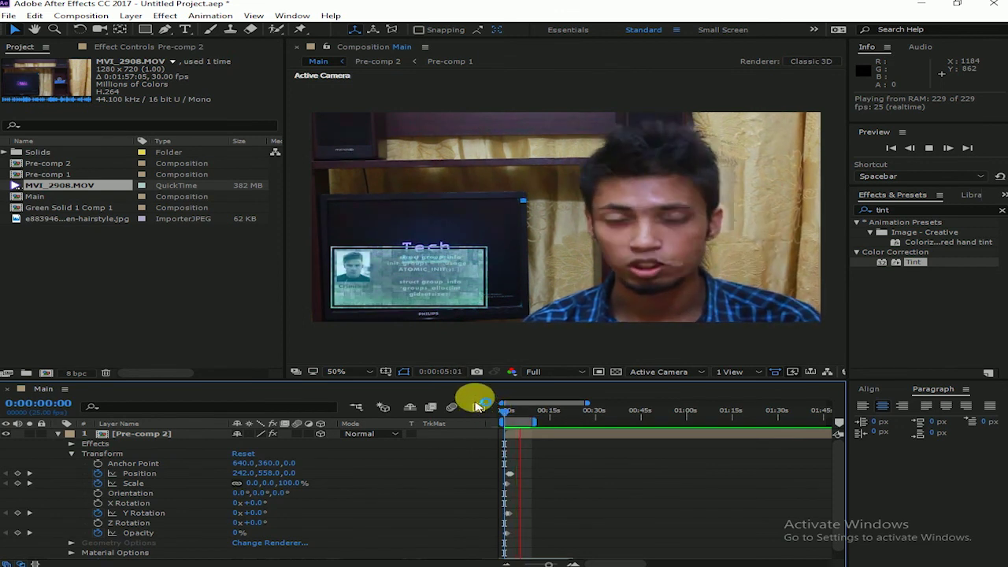
key("semicolon")
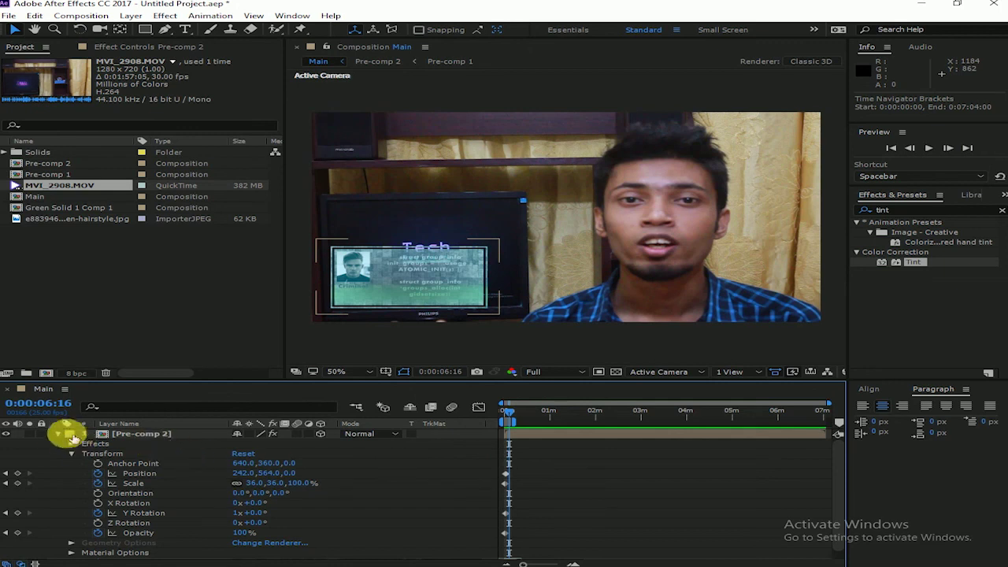
- Extend the MVI_2908.MOV footage's in-point earlier and slide the layer later in time
left_click(71, 435)
left_click(327, 467)
left_click(511, 445)
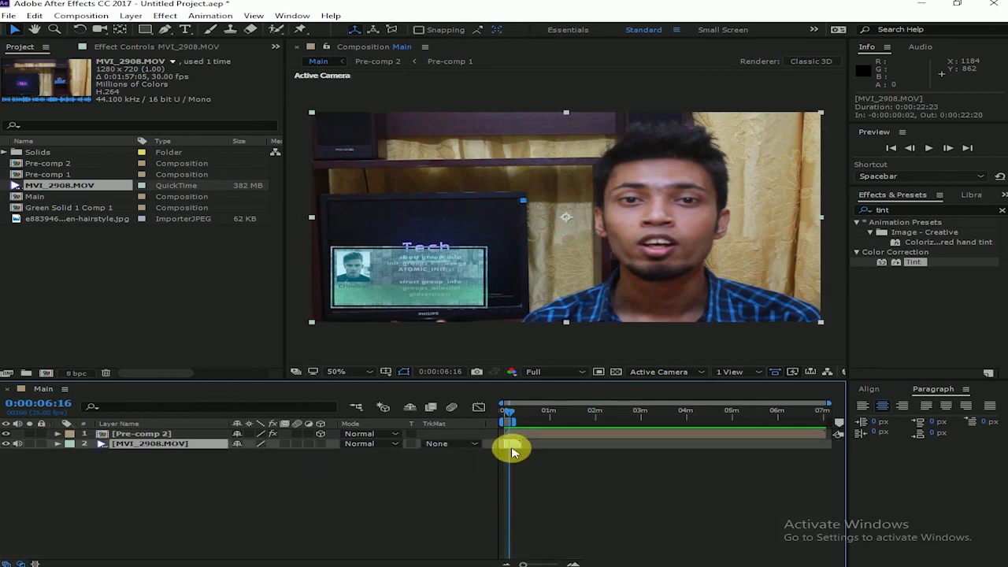
left_click_drag(510, 444, 398, 447)
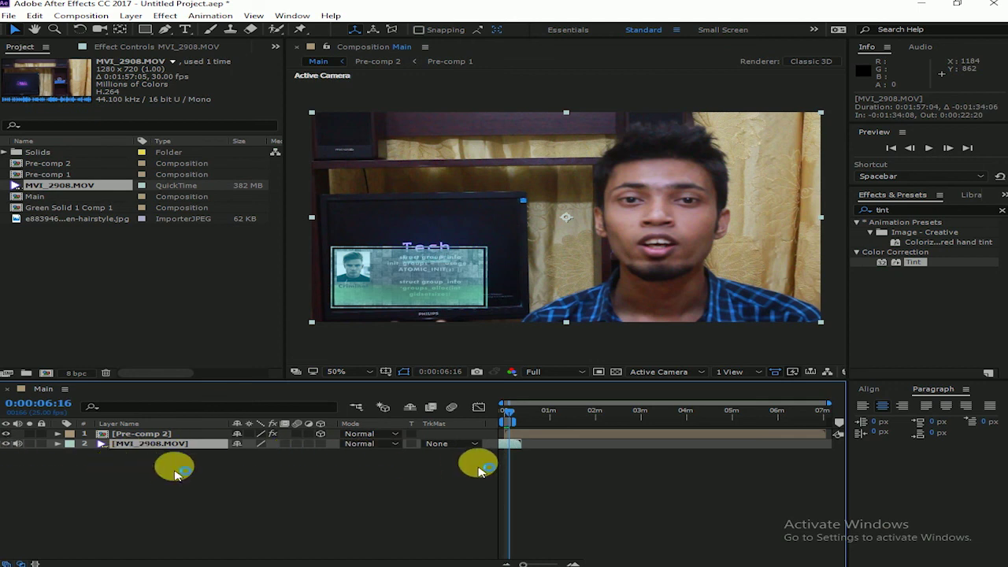
left_click_drag(512, 445, 740, 438)
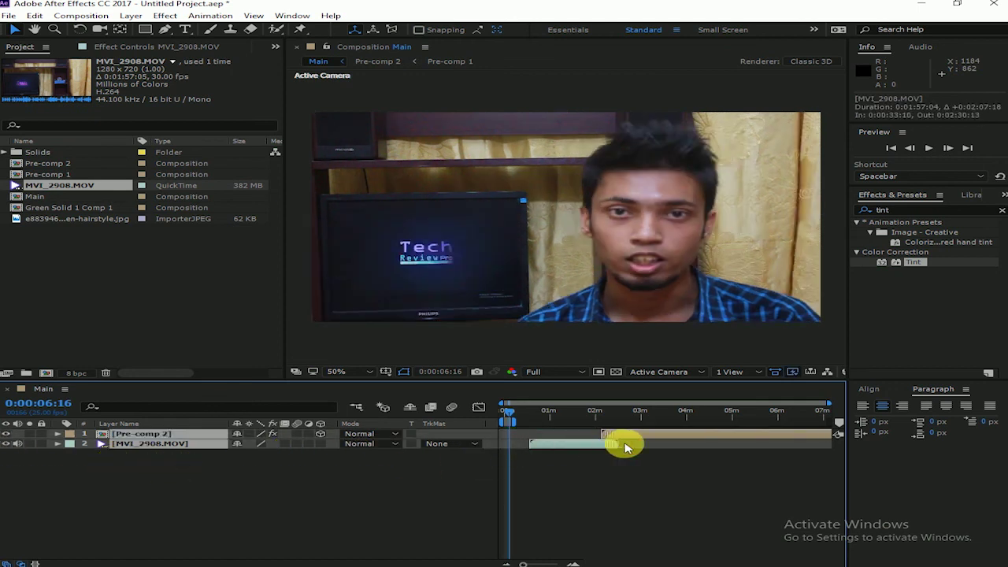
- Shift both layers earlier together and preview from about 1:33 to 0:01:53:15
left_click(663, 445)
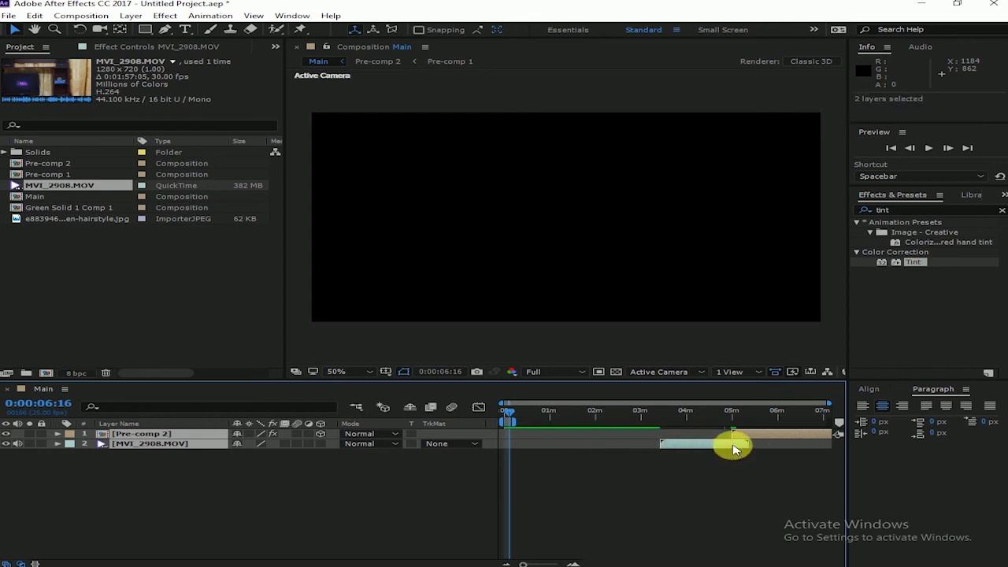
left_click_drag(767, 436, 616, 445)
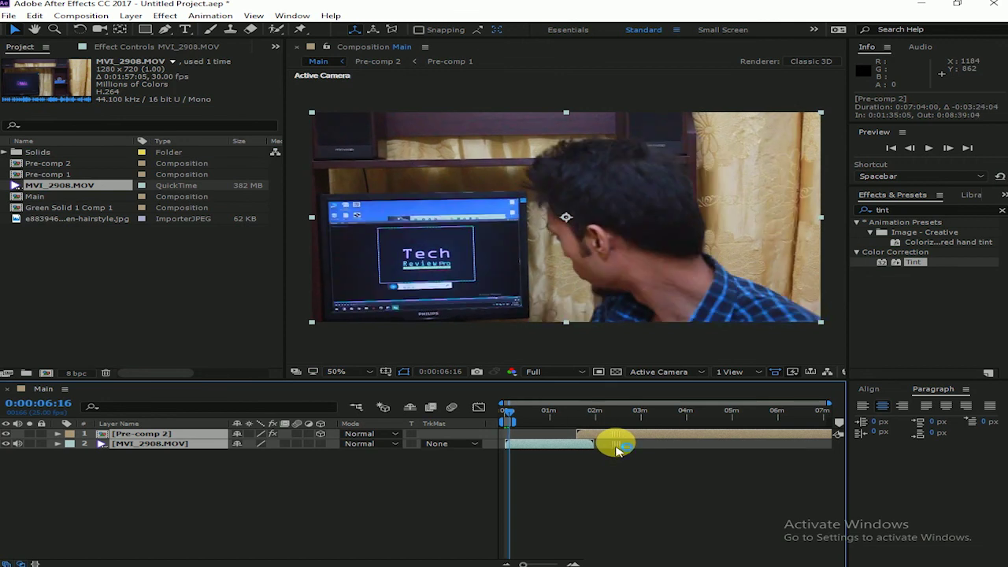
left_click_drag(519, 413, 577, 415)
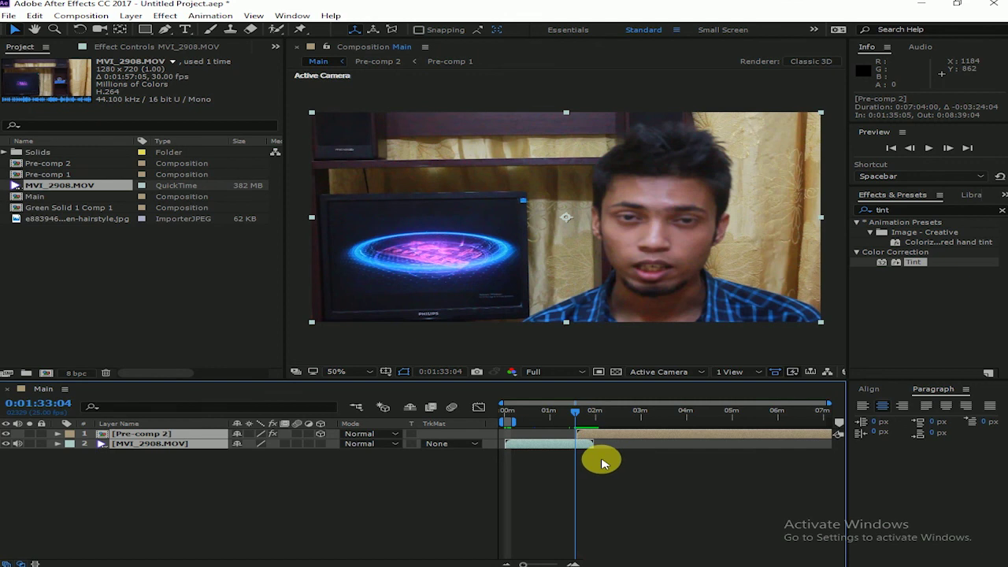
key("space")
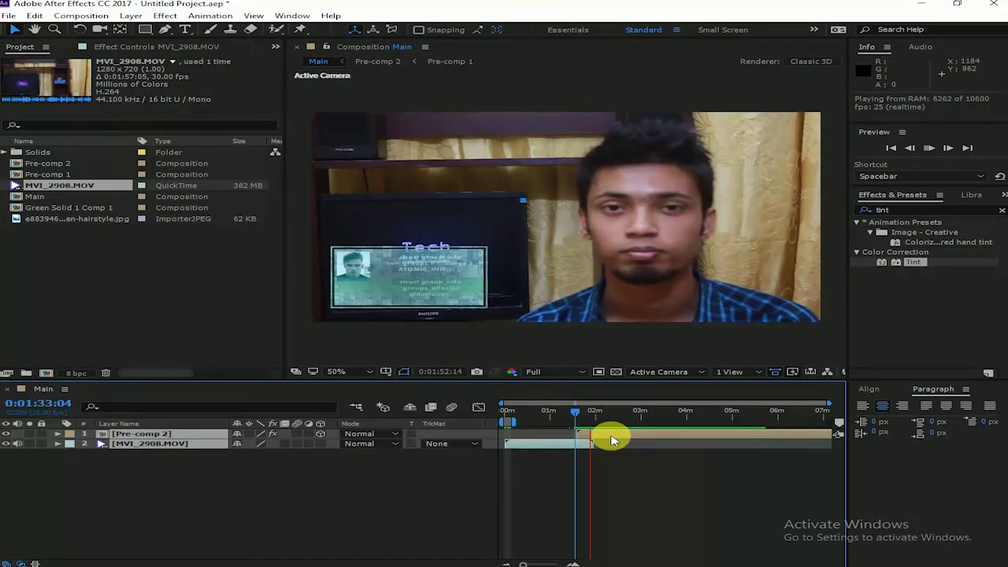
left_click(614, 441)
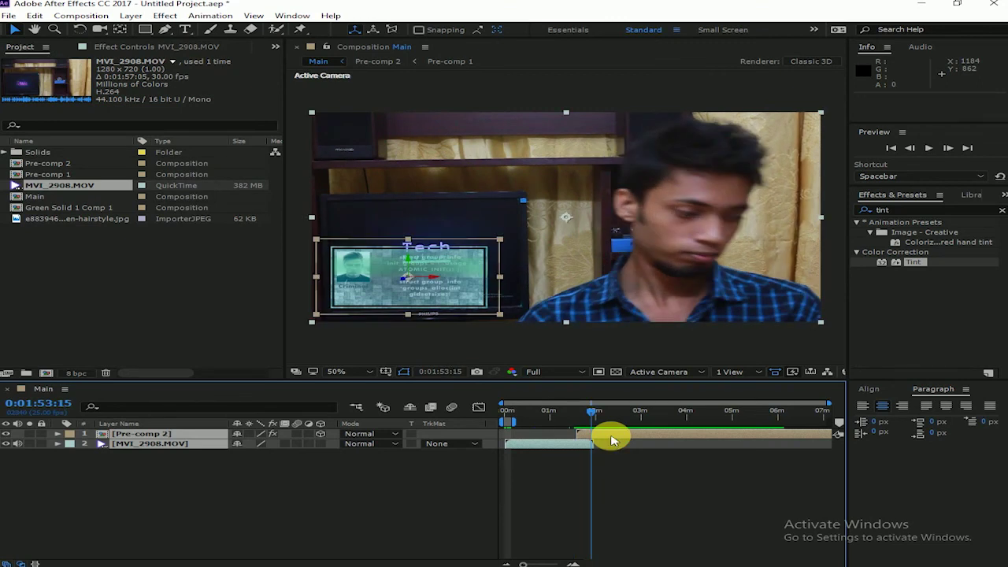